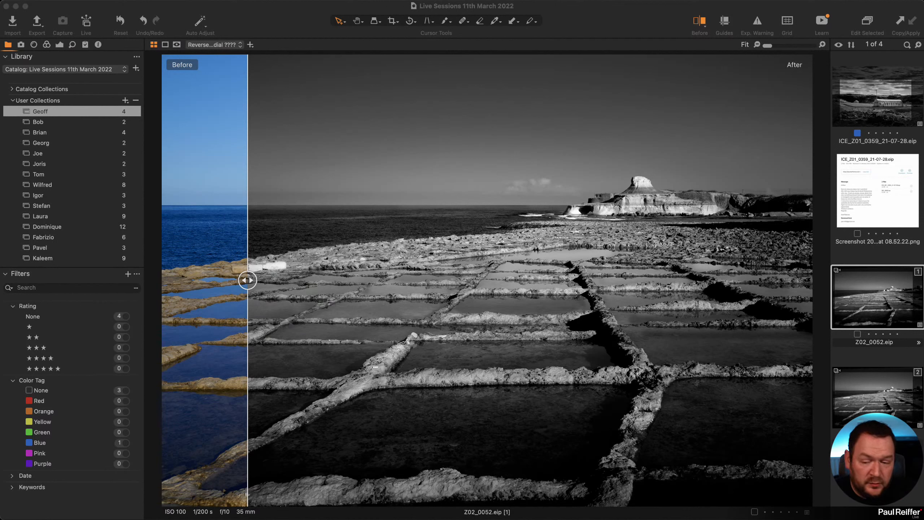
# Slide the Before/After divider fully right so the salt-pan image shows its original colour.
pyautogui.click(248, 280)
pyautogui.moveTo(248, 280); pyautogui.dragTo(819, 344)
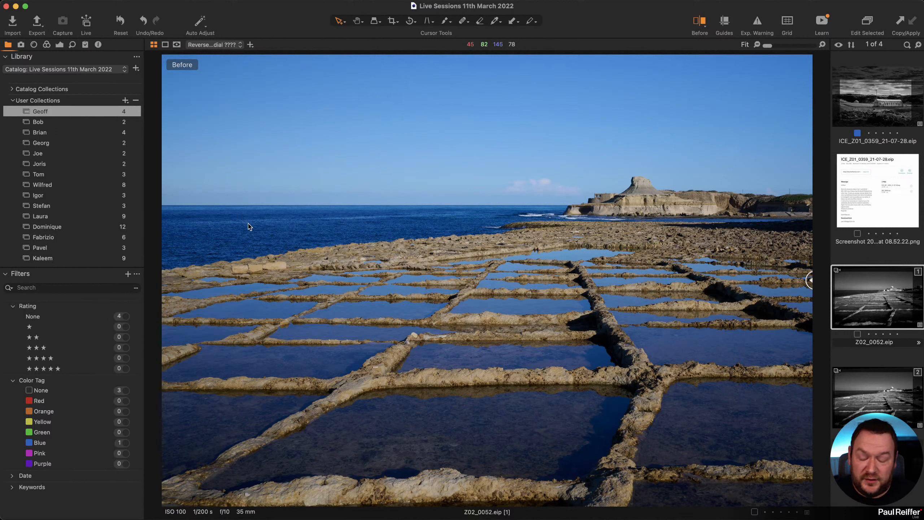
# List the B&W (v11) custom styles in Styles and Presets.
pyautogui.click(86, 46)
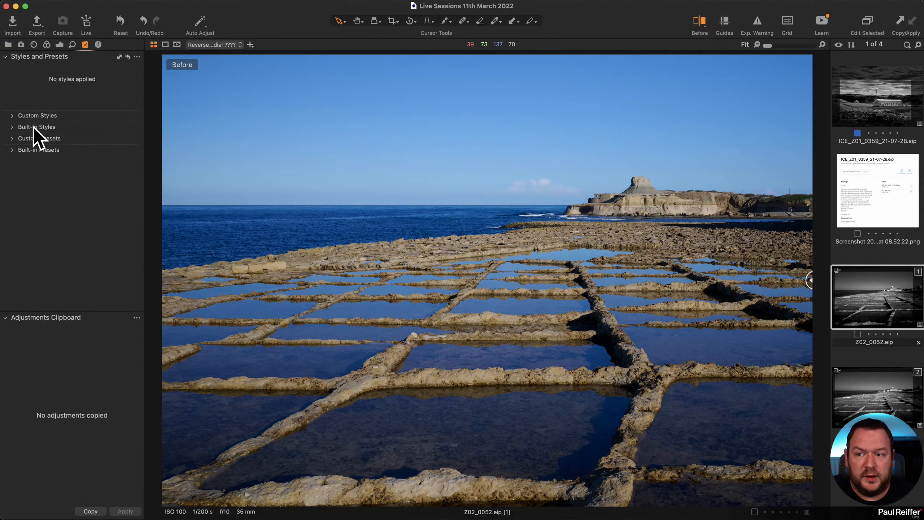
pyautogui.click(11, 116)
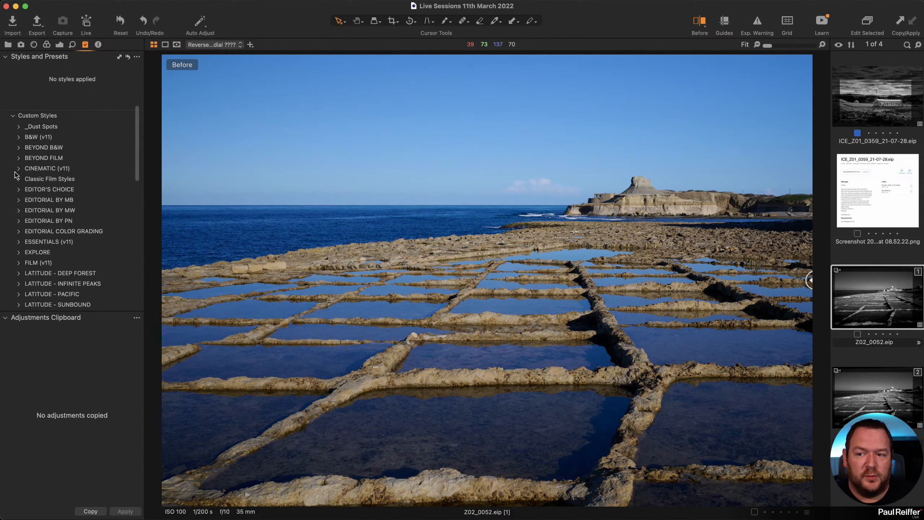
pyautogui.click(18, 137)
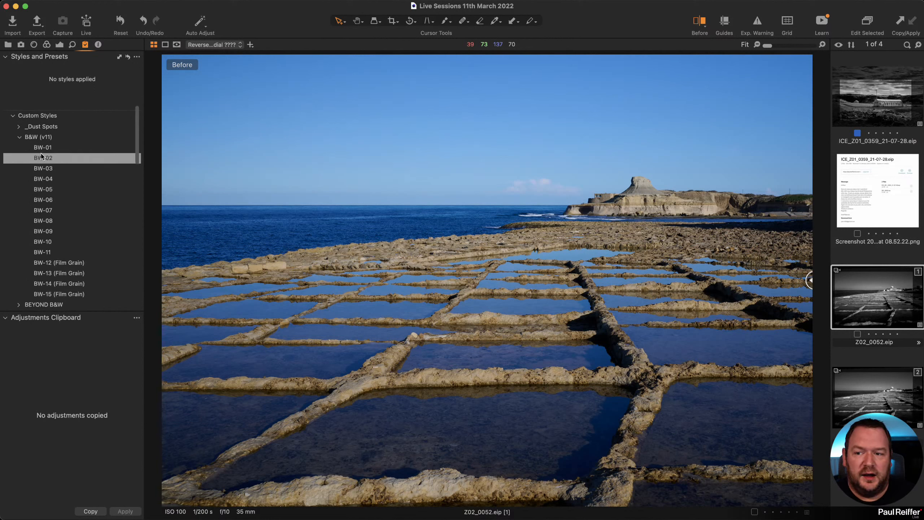
# Create a new colour variant of Z02_0052 and reorder it among the thumbnails.
pyautogui.rightClick(873, 295)
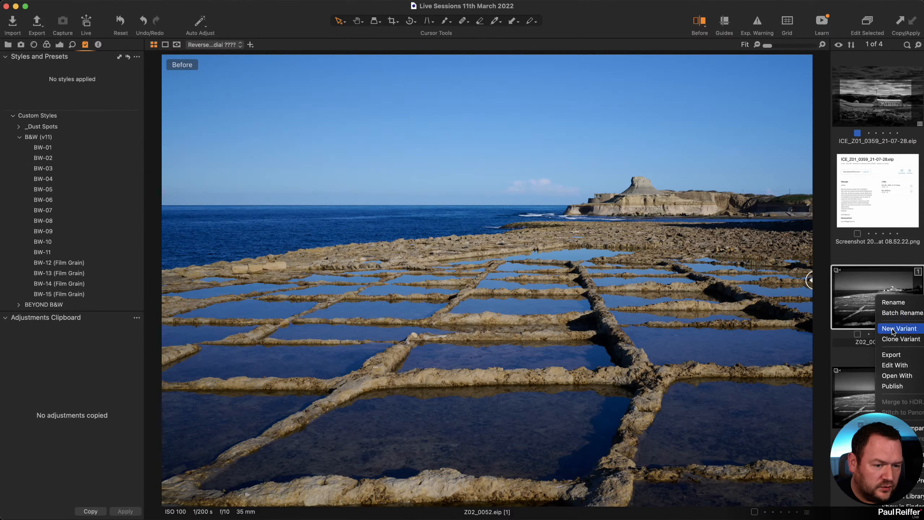
pyautogui.click(897, 329)
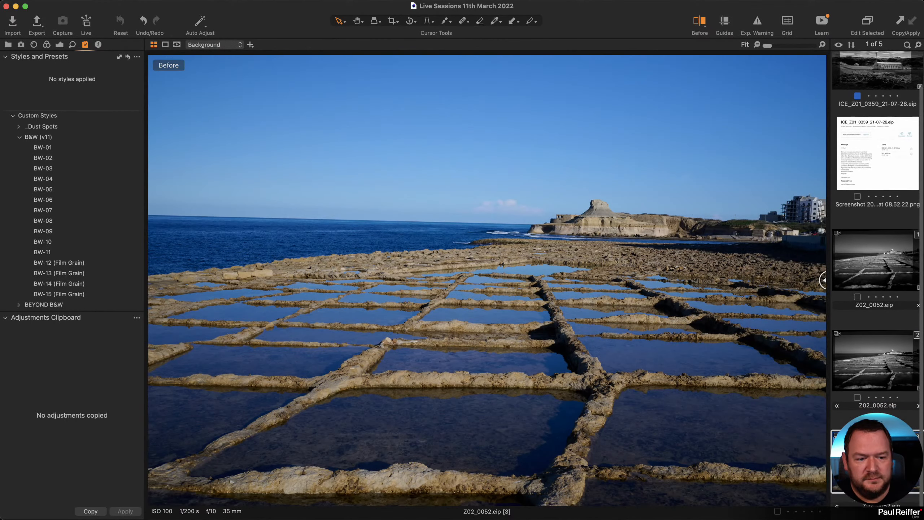
pyautogui.moveTo(863, 328); pyautogui.dragTo(845, 282)
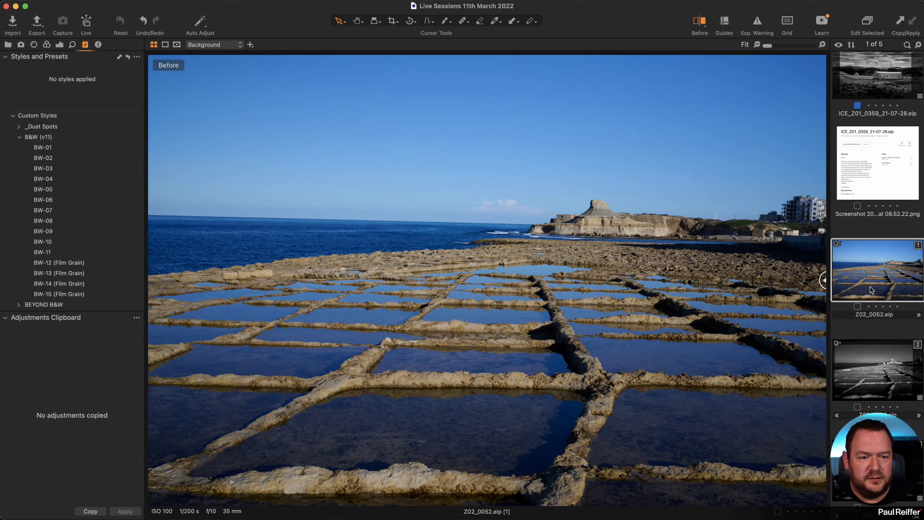
# Leave the Before view and preview BW-01 on the variant, dismissing its apply menu unapplied.
pyautogui.click(47, 148)
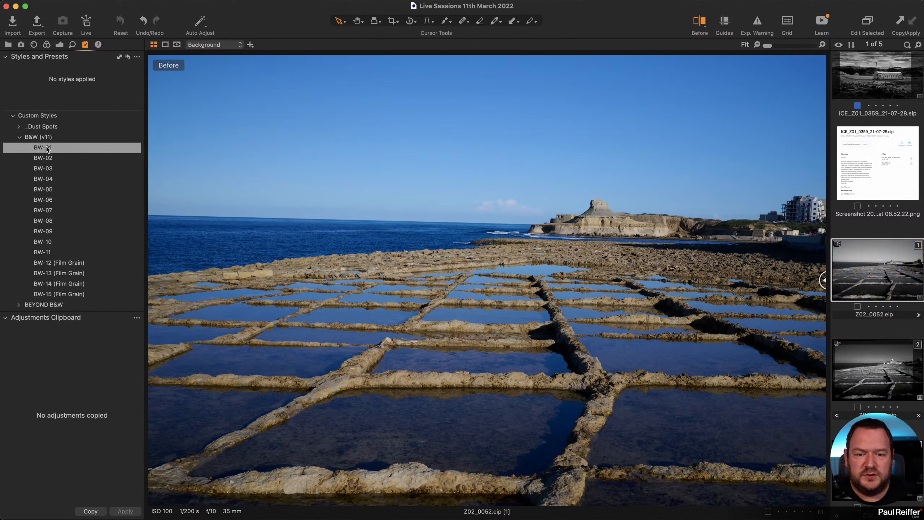
pyautogui.press('y')
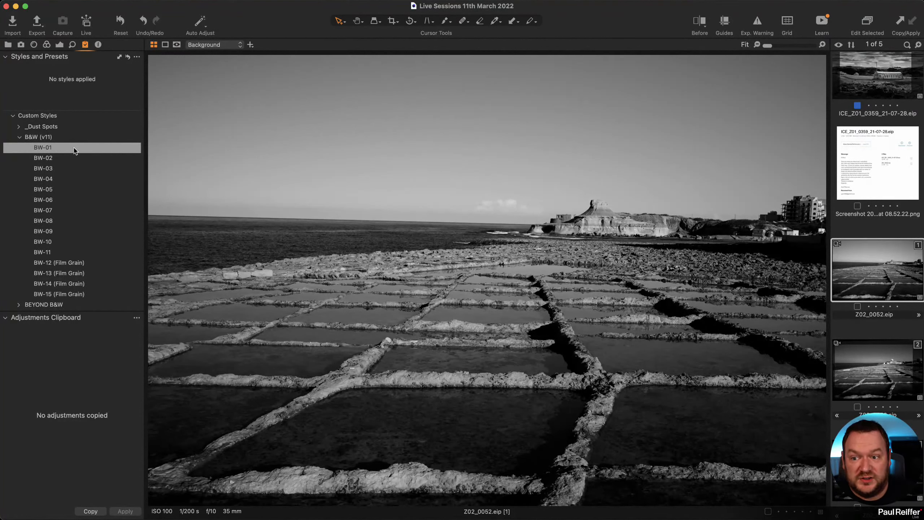
pyautogui.rightClick(78, 149)
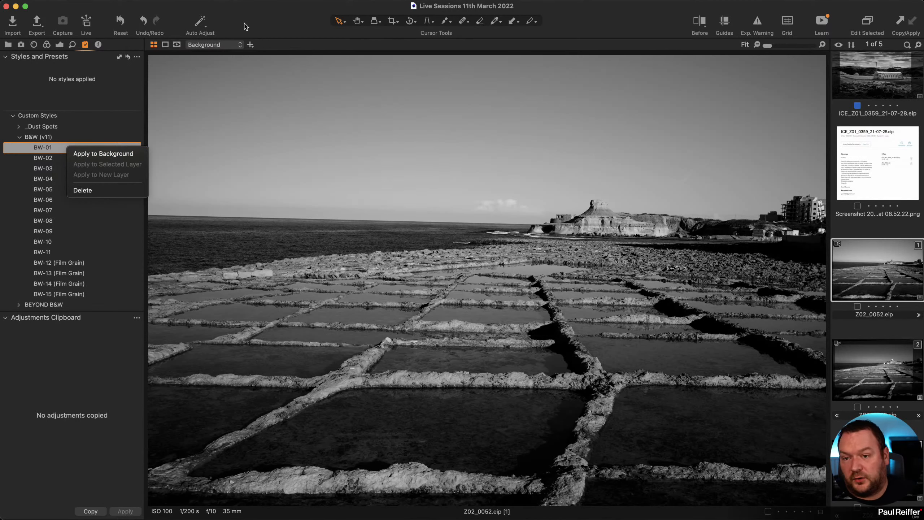
pyautogui.click(292, 7)
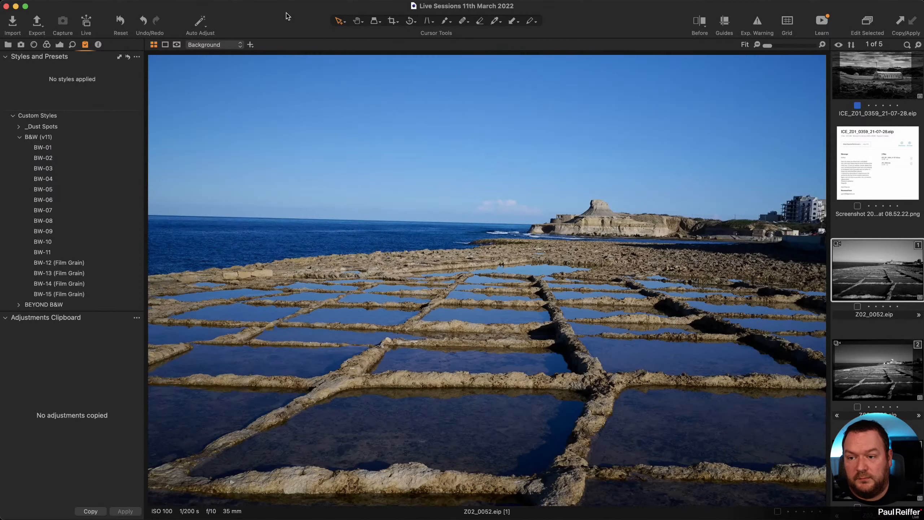
# In the Exposure tool, try Saturation at -100, then settle on -5.
pyautogui.click(59, 45)
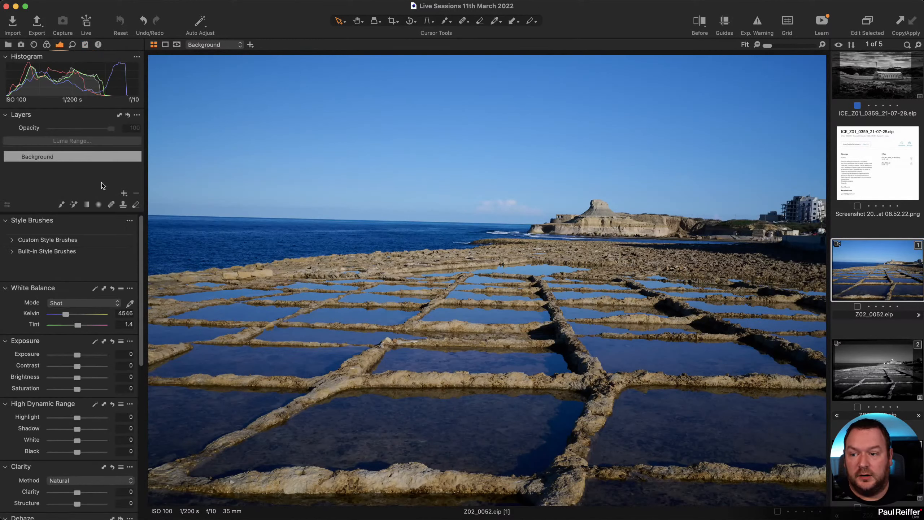
pyautogui.scroll(-3, 112, 287)
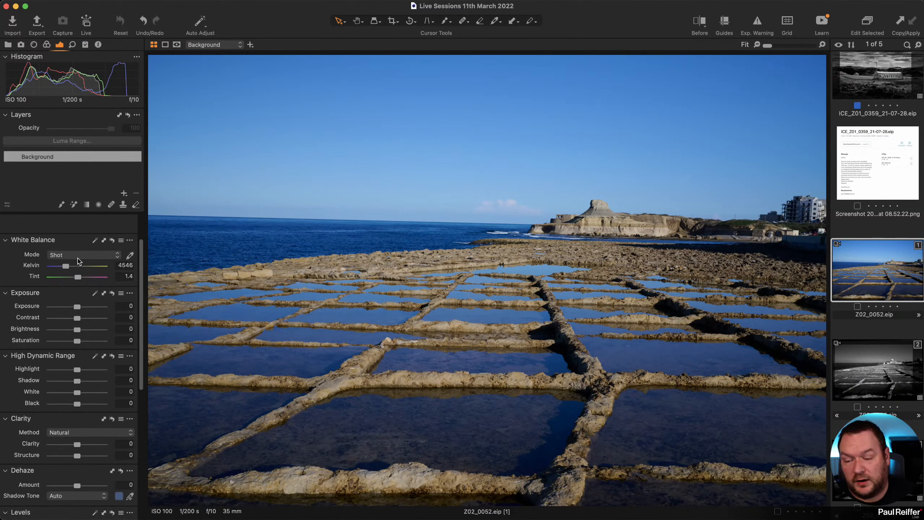
pyautogui.moveTo(77, 341); pyautogui.dragTo(50, 341)
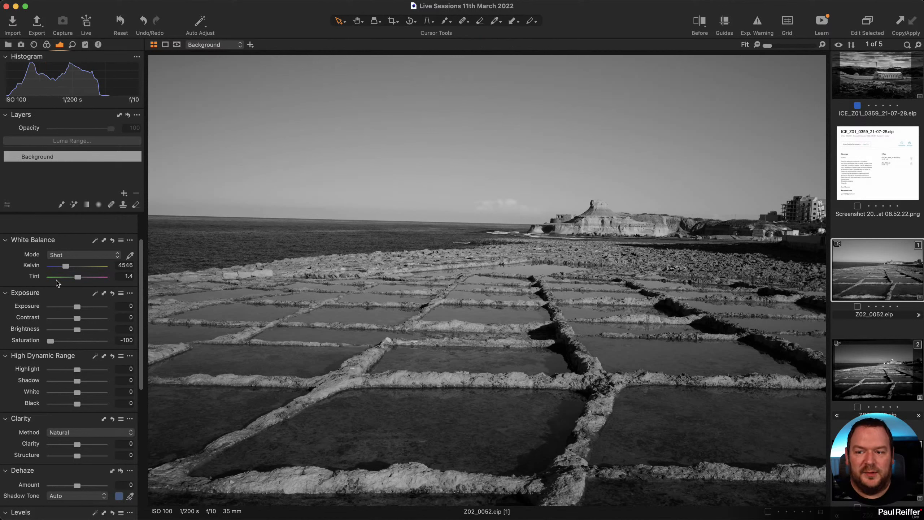
pyautogui.moveTo(51, 341); pyautogui.dragTo(76, 343)
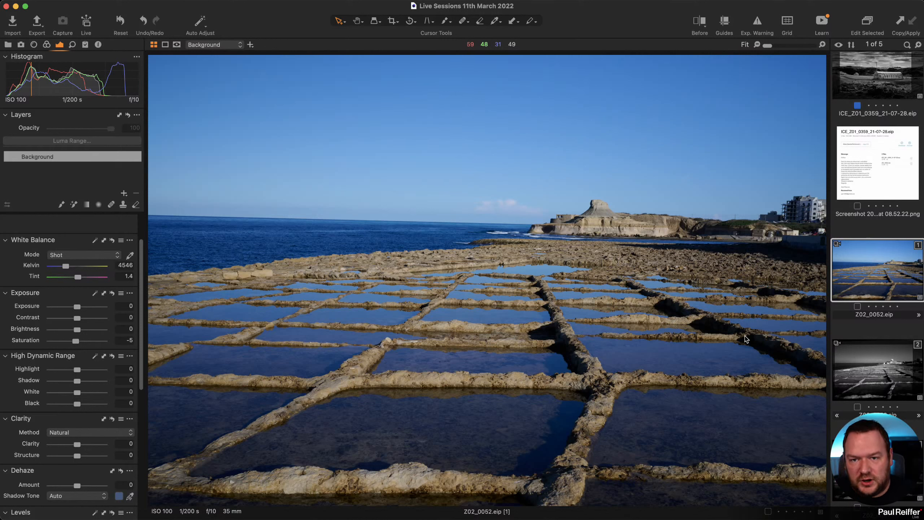
# Lower Saturation to -100 so the salt-pan seascape renders fully black and white.
pyautogui.moveTo(76, 340); pyautogui.dragTo(37, 345)
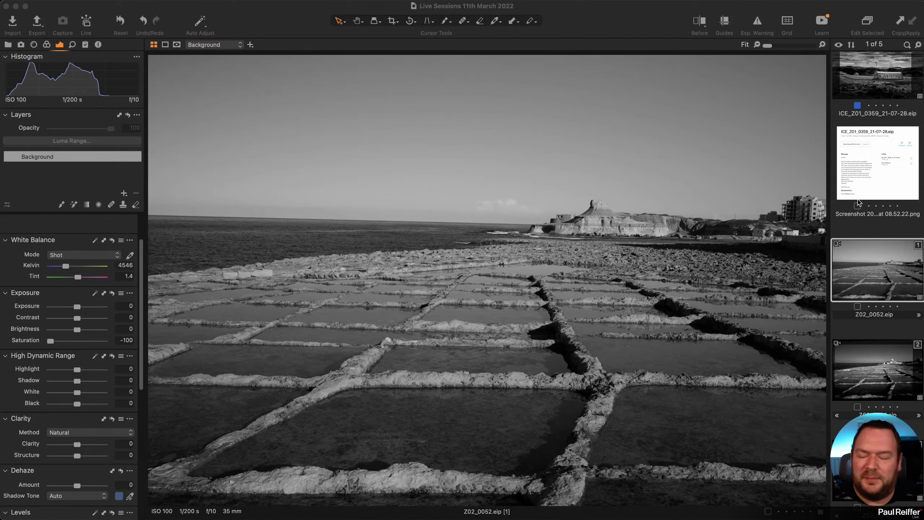
# Set Shadow 53, Black -63 and Clarity 40, then reset Saturation to 0 for full colour.
pyautogui.moveTo(50, 341); pyautogui.dragTo(29, 344)
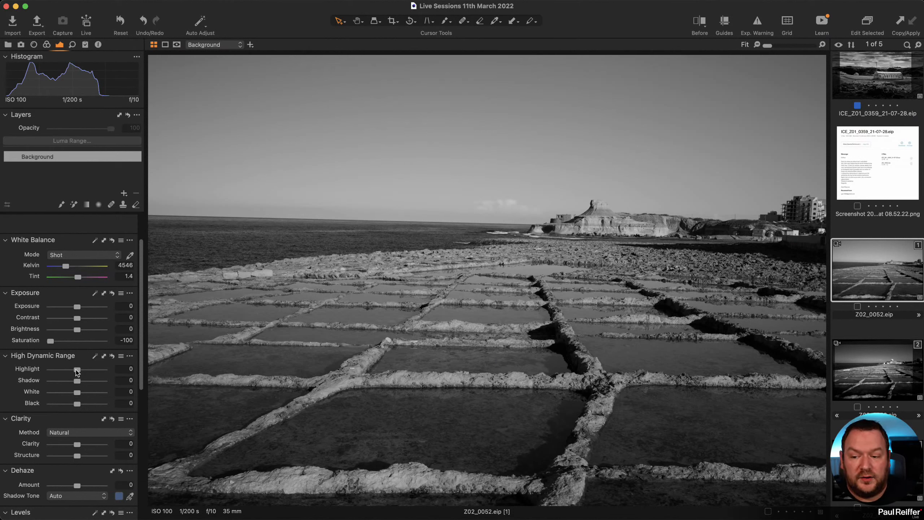
pyautogui.moveTo(76, 371); pyautogui.dragTo(88, 424)
pyautogui.scroll(-2, 73, 415)
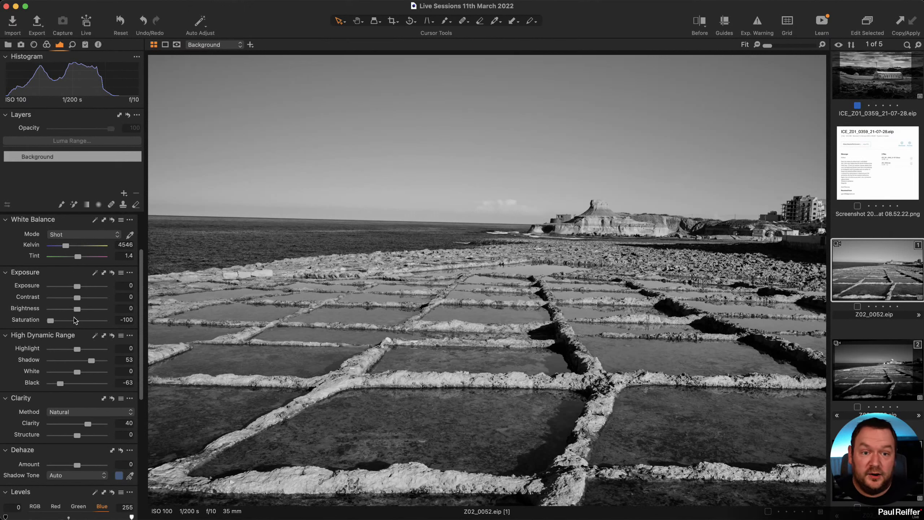
pyautogui.doubleClick(50, 320)
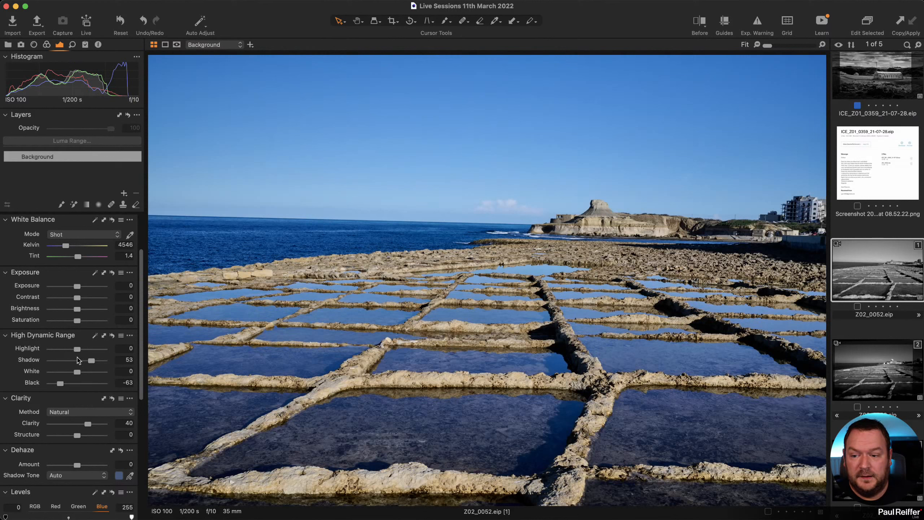
# Reset Shadow and Black, enable Black & White, and set Cyan -88 and Blue -10.
pyautogui.click(112, 336)
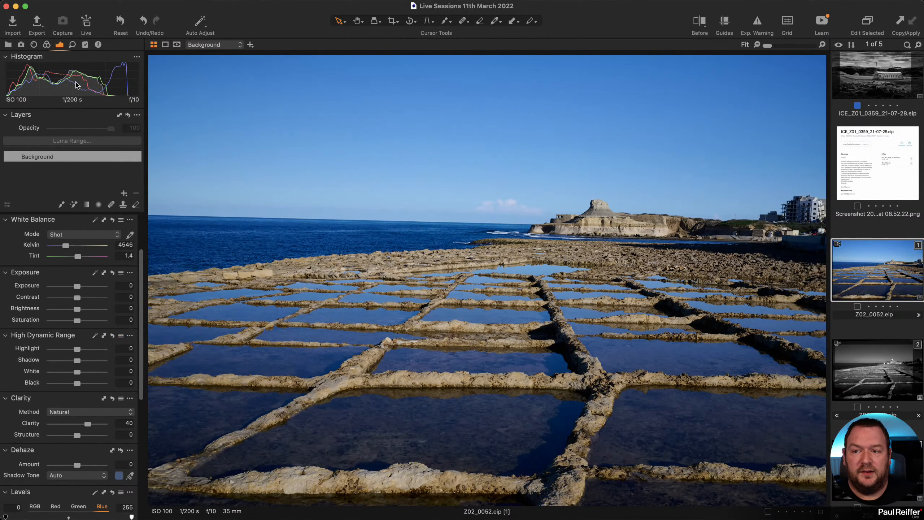
pyautogui.click(46, 45)
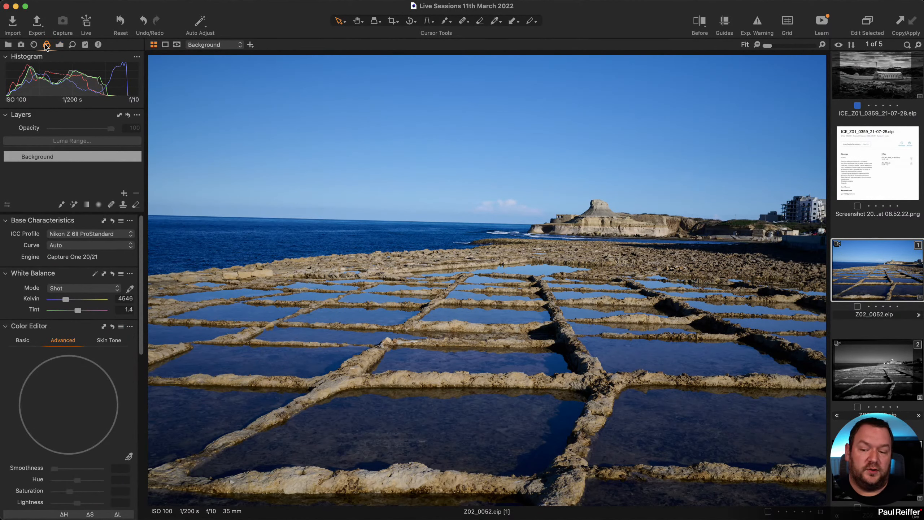
pyautogui.scroll(-15, 55, 229)
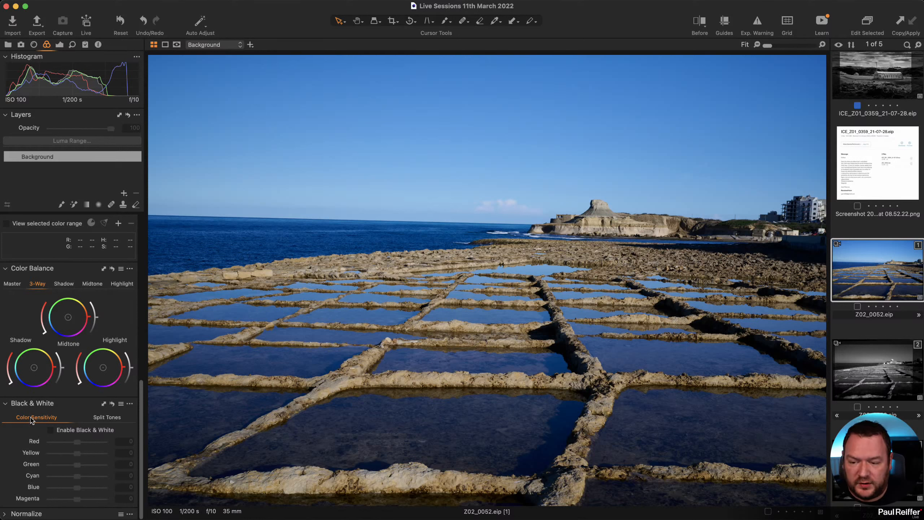
pyautogui.click(50, 430)
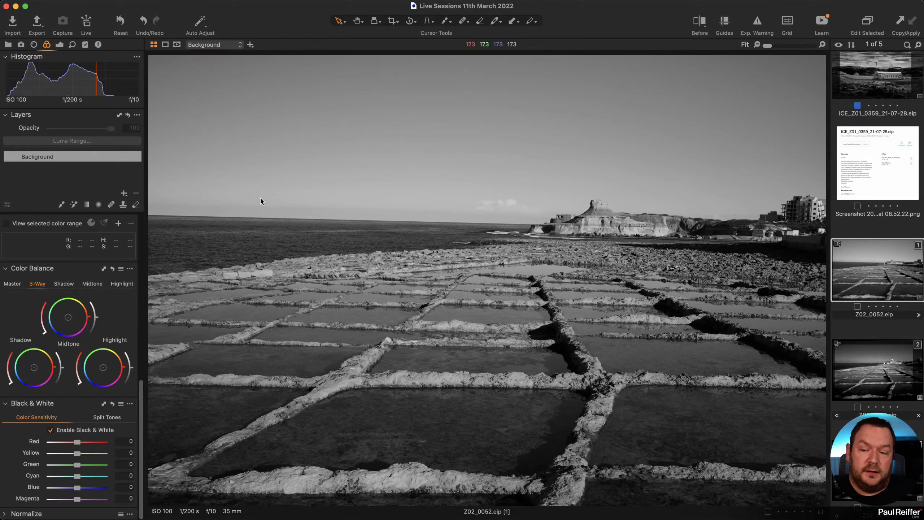
pyautogui.click(50, 430)
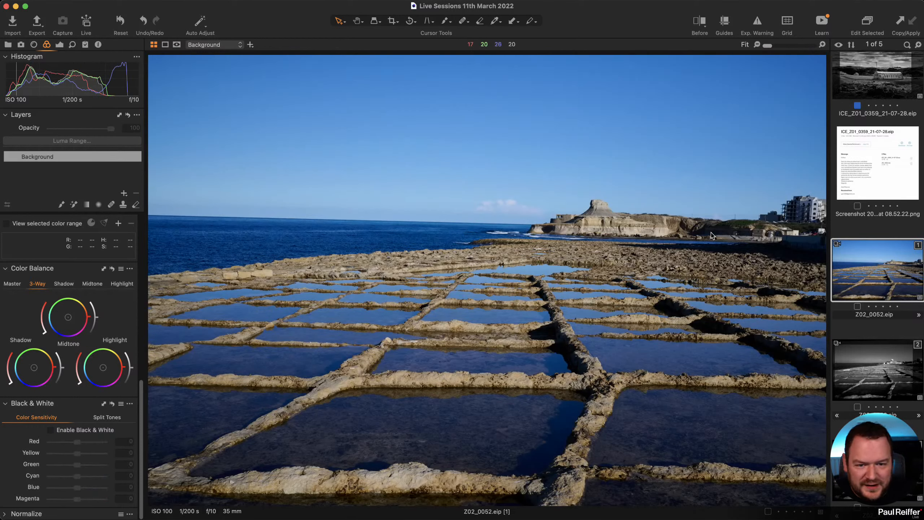
pyautogui.click(51, 430)
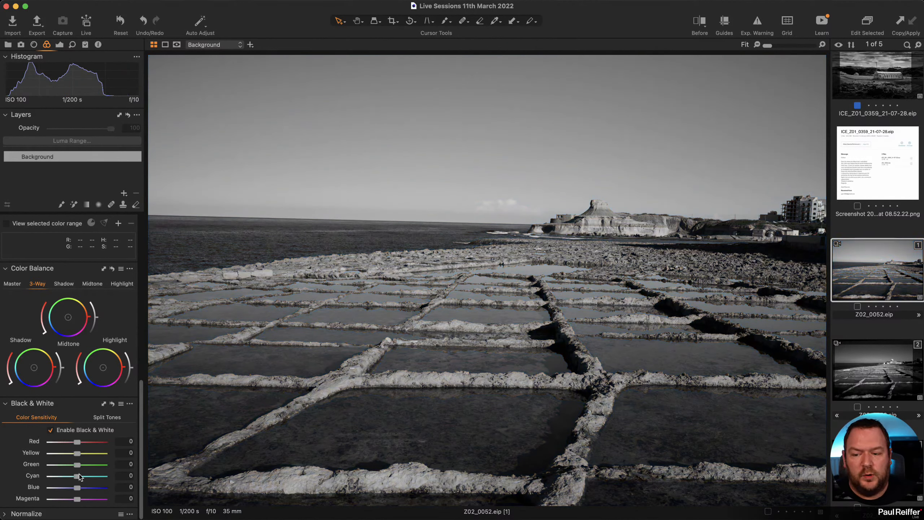
pyautogui.scroll(1, 76, 474)
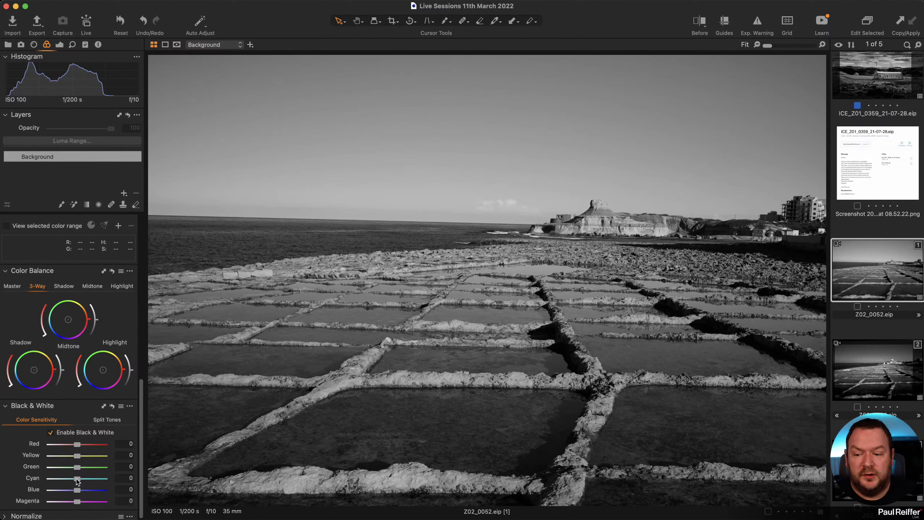
pyautogui.moveTo(77, 481)
pyautogui.mouseDown()
pyautogui.moveTo(53, 478)
pyautogui.moveTo(56, 491)
pyautogui.moveTo(74, 492)
pyautogui.mouseUp()
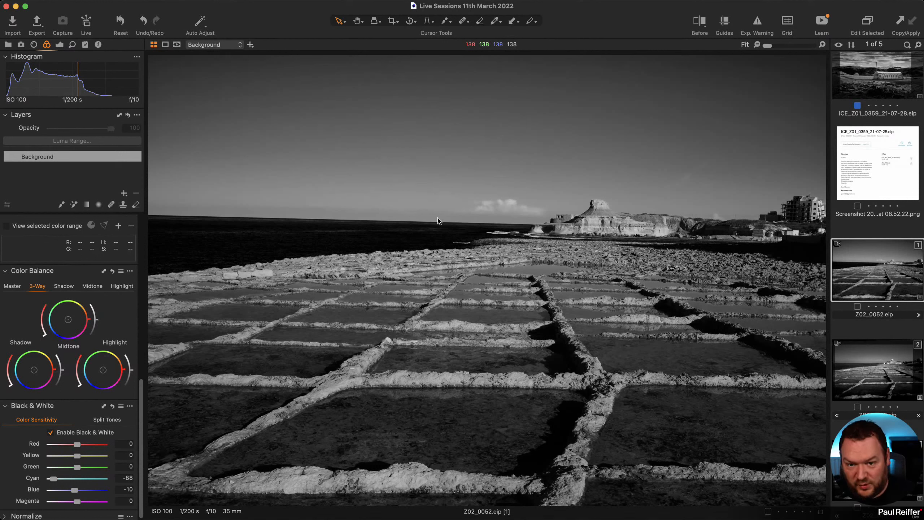
# Adjust the mono mix to Blue 30, Yellow -53 and Red -69, comparing against the colour original.
pyautogui.press('y')
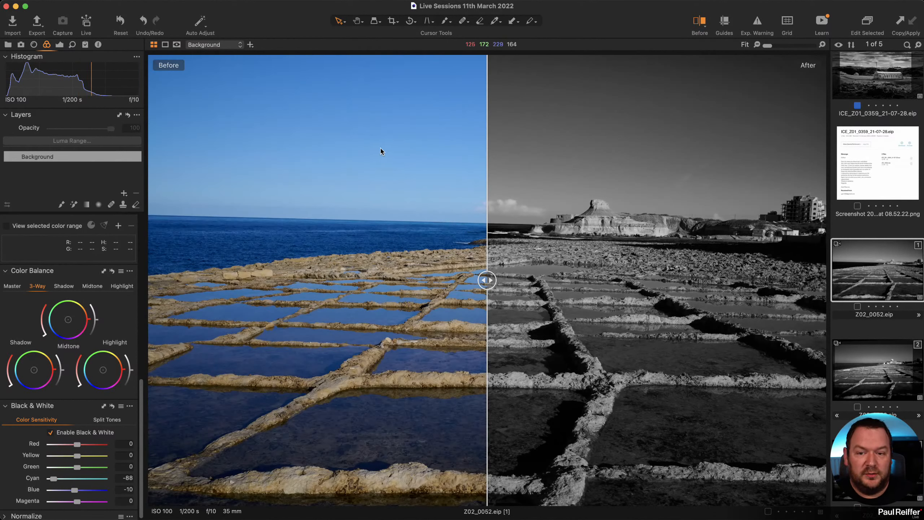
pyautogui.press('y')
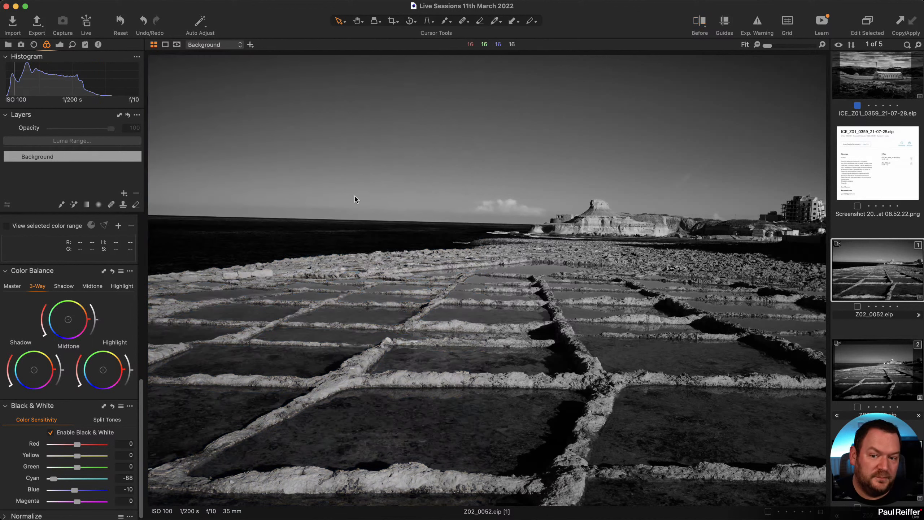
pyautogui.moveTo(74, 492); pyautogui.dragTo(27, 481)
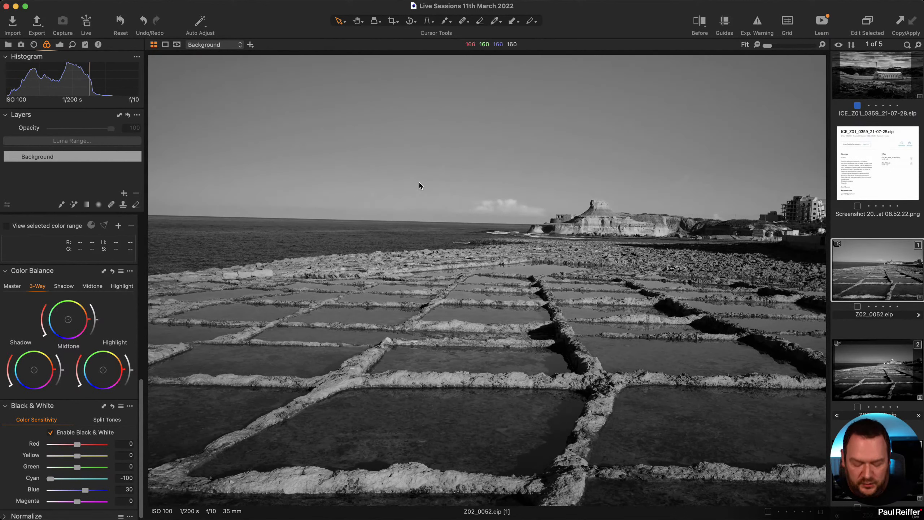
pyautogui.press('y')
pyautogui.press('y')
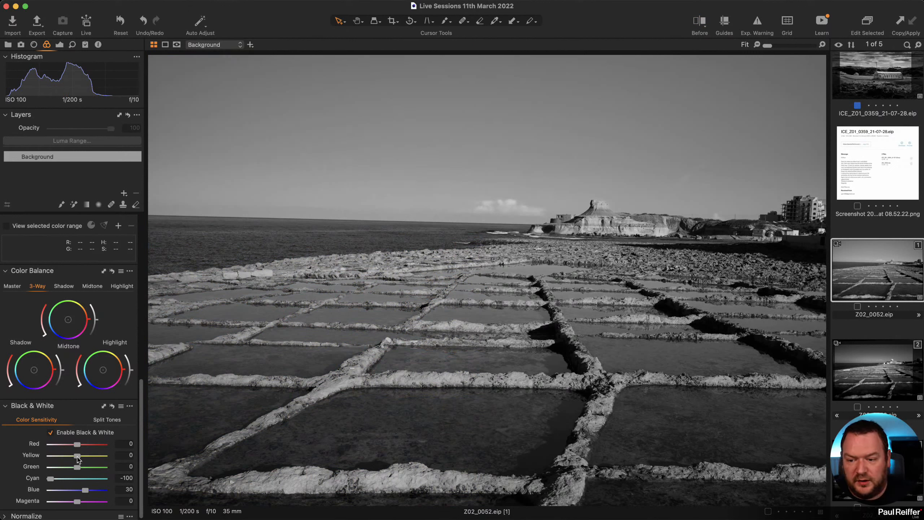
pyautogui.moveTo(77, 458); pyautogui.dragTo(58, 447)
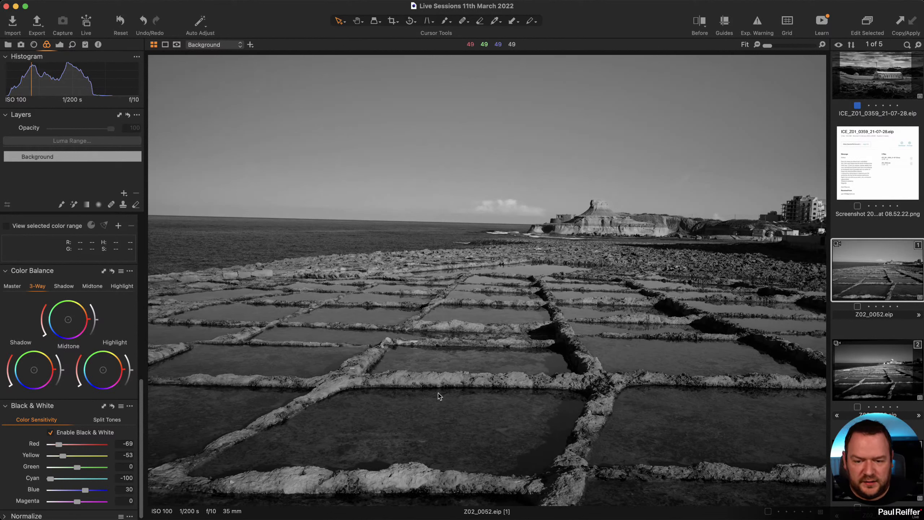
# Zoom to 132% to inspect the salt-pan ridges, then return to Fit.
pyautogui.press('z')
pyautogui.click(463, 320)
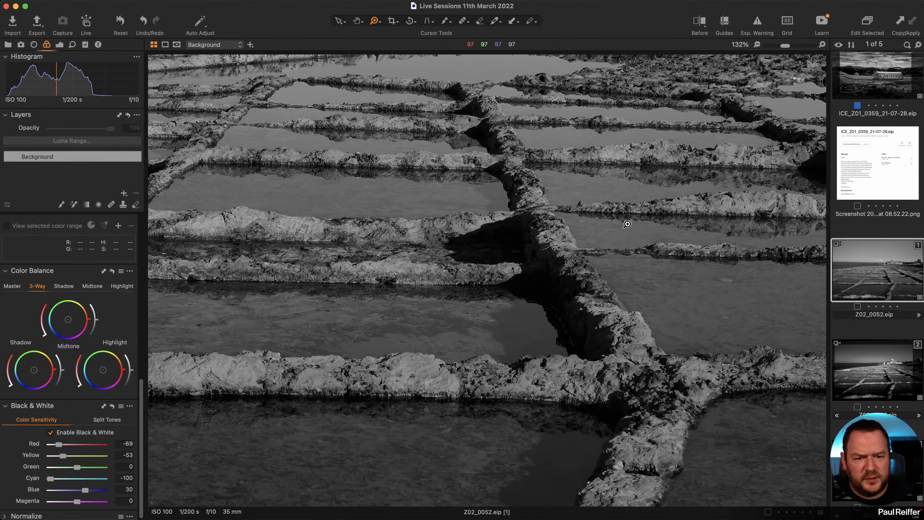
pyautogui.keyDown('alt'); pyautogui.click(591, 233); pyautogui.keyUp('alt')
pyautogui.keyDown('alt'); pyautogui.click(591, 233); pyautogui.keyUp('alt')
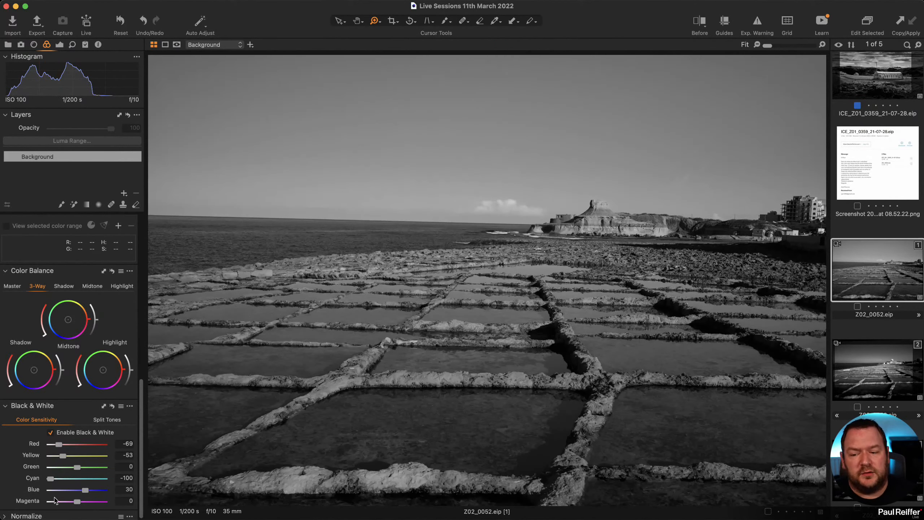
# Try the Color - Landscape 1 Black & White preset and browse others without keeping one.
pyautogui.scroll(-1, 59, 490)
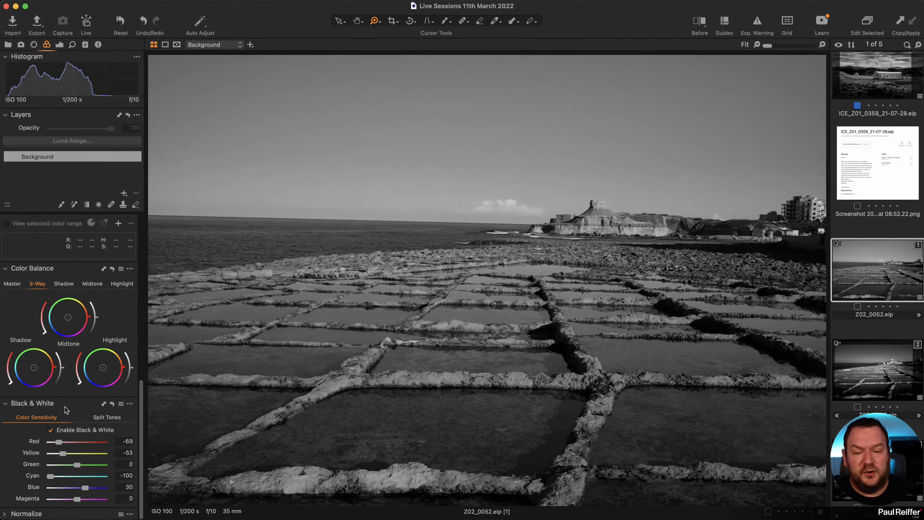
pyautogui.click(121, 404)
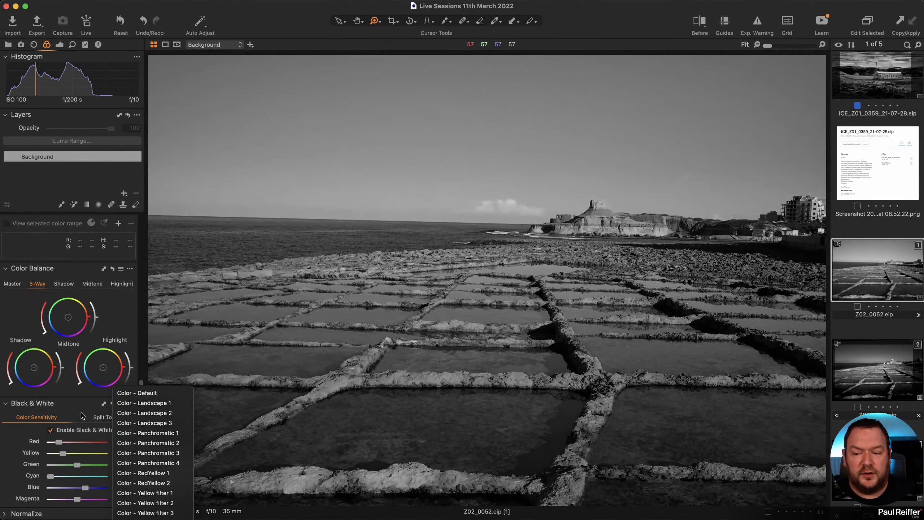
pyautogui.click(125, 404)
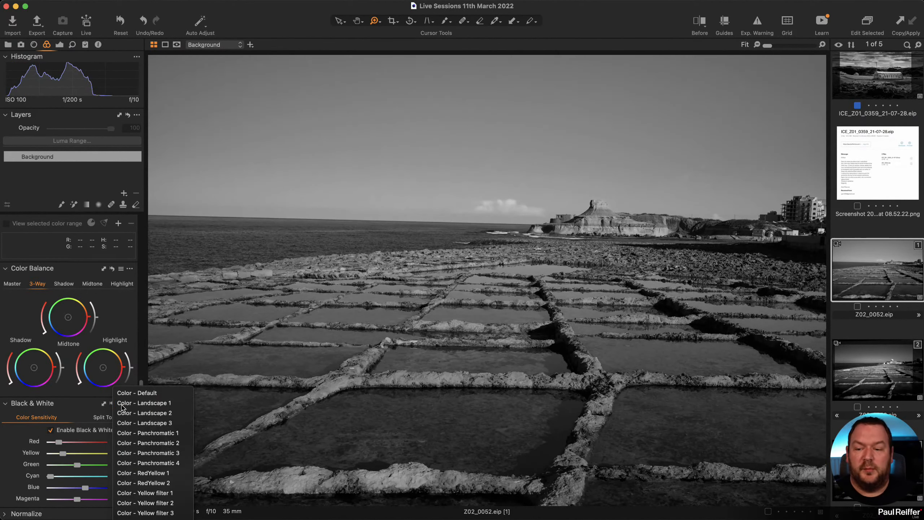
pyautogui.click(121, 405)
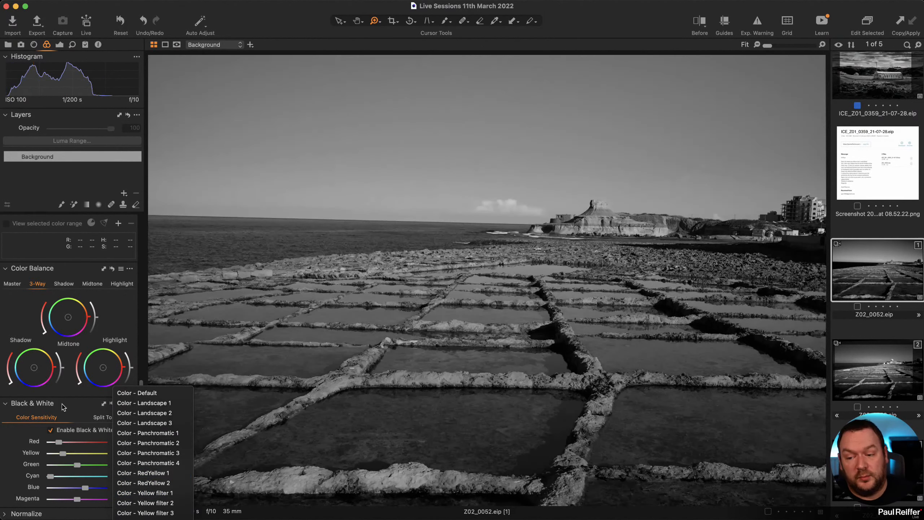
pyautogui.click(68, 407)
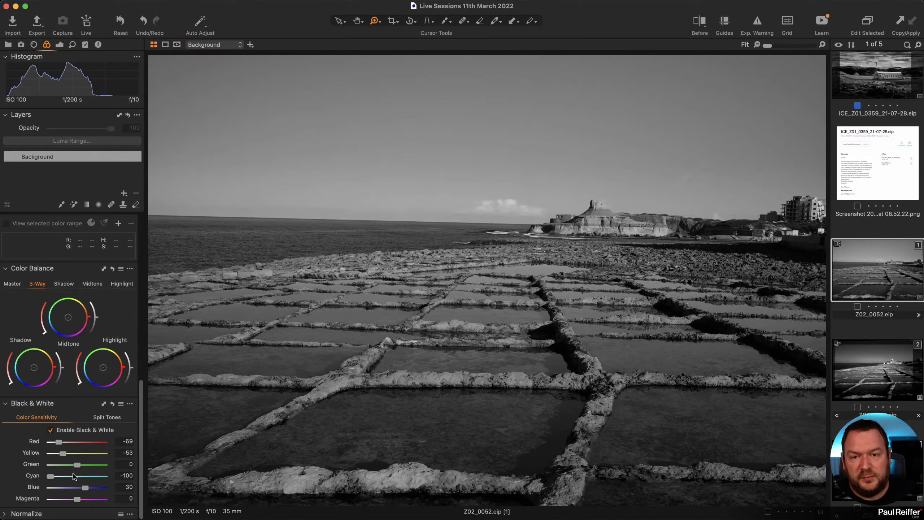
# Clone the black-and-white variant with its adjustments and select the copy.
pyautogui.press('y')
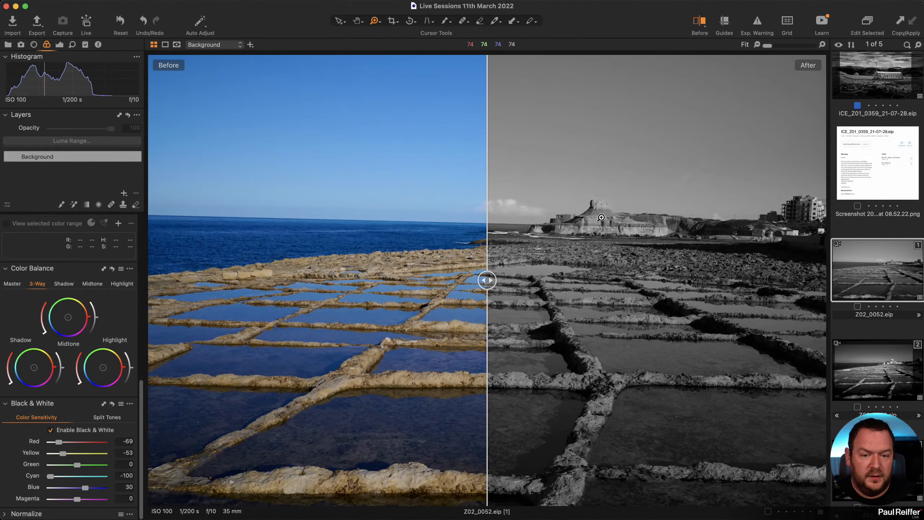
pyautogui.press('y')
pyautogui.rightClick(878, 285)
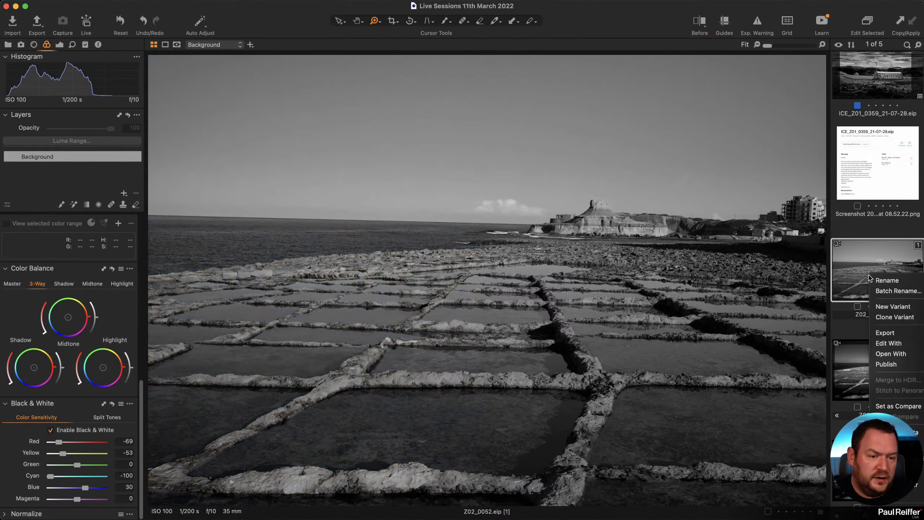
pyautogui.click(903, 318)
pyautogui.click(854, 280)
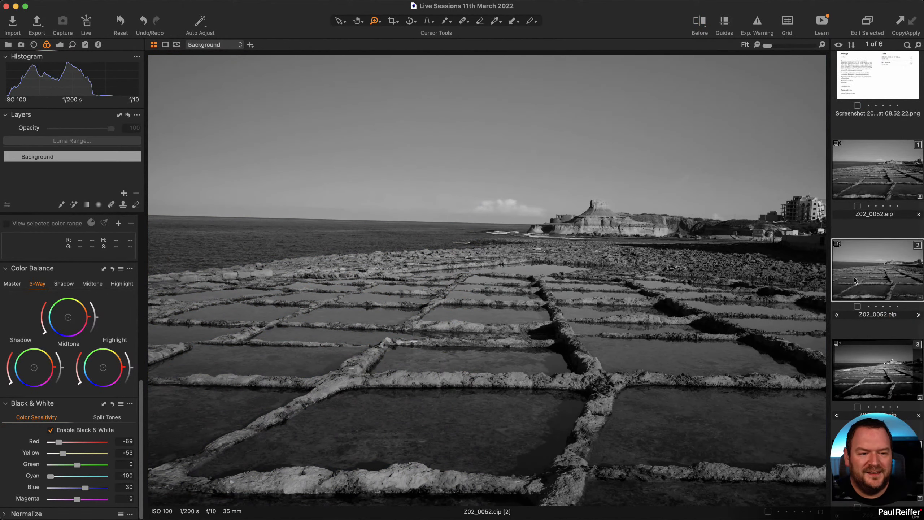
# Review the first variant in Before/After, browse the tool tabs, then reselect the cloned variant.
pyautogui.click(878, 175)
pyautogui.press('y')
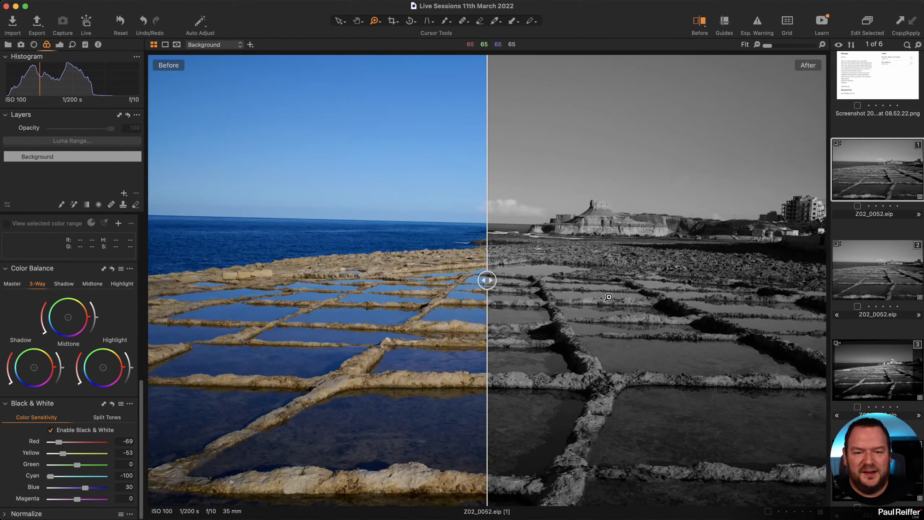
pyautogui.click(8, 44)
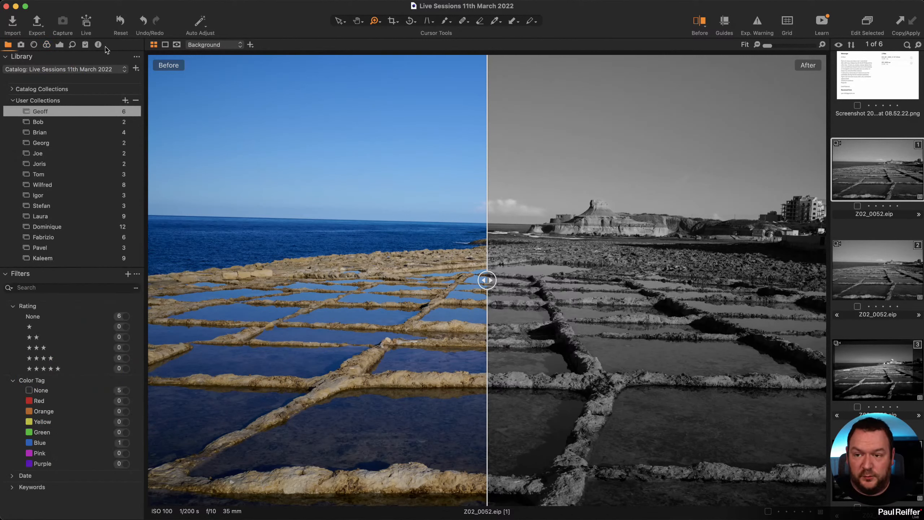
pyautogui.click(59, 45)
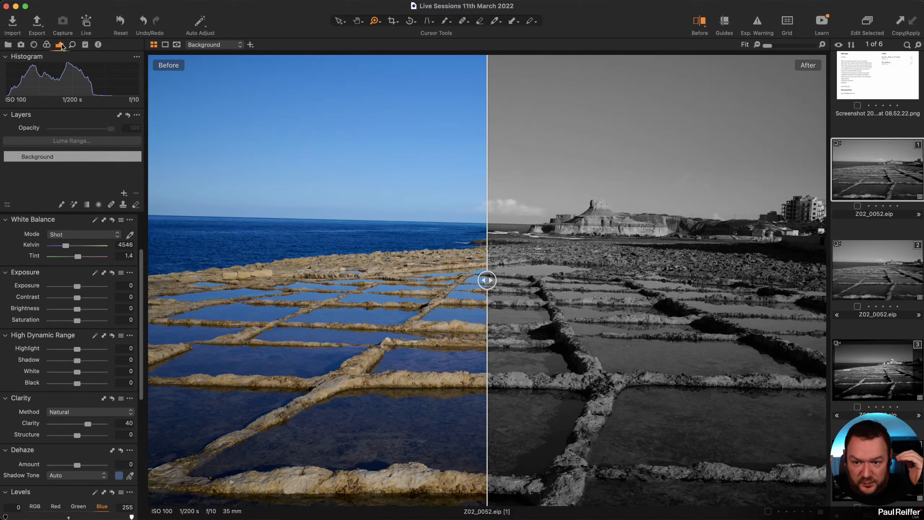
pyautogui.click(46, 45)
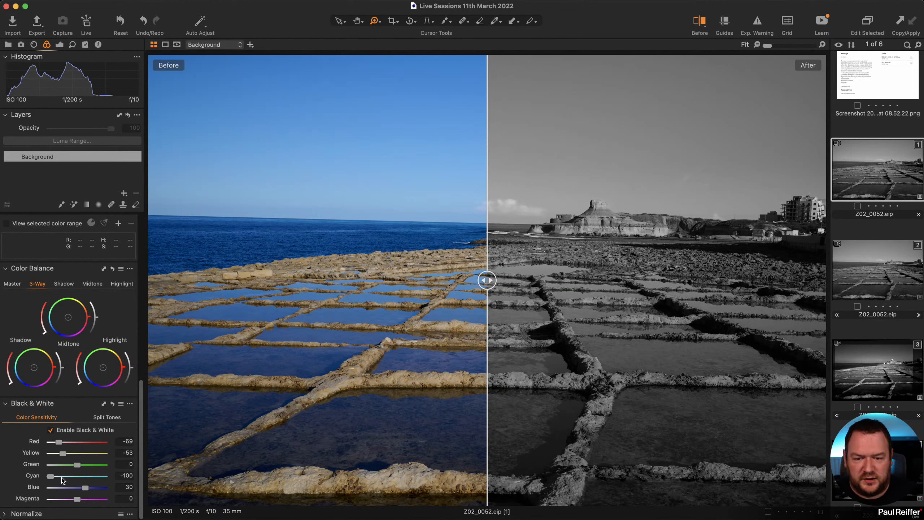
pyautogui.click(874, 272)
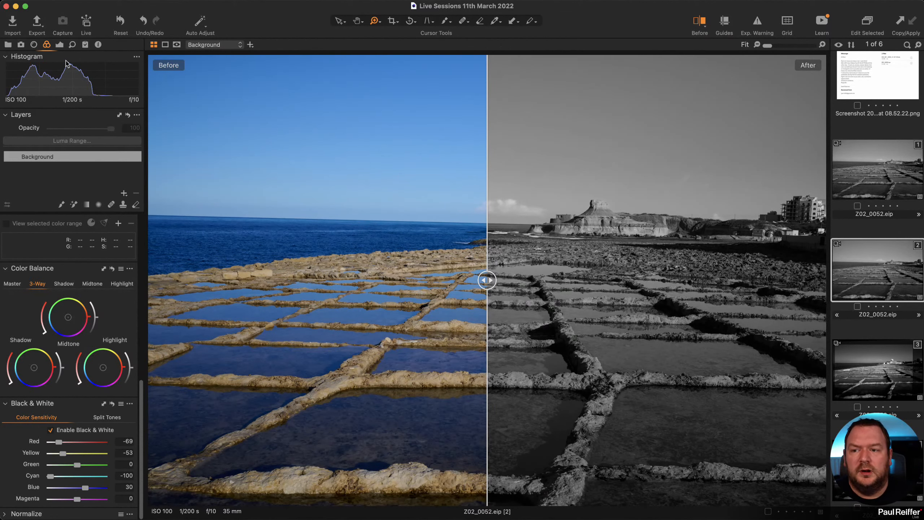
# Warm variant 2's white balance to 12699 K, then compare its colour and black-and-white versions full frame.
pyautogui.click(59, 45)
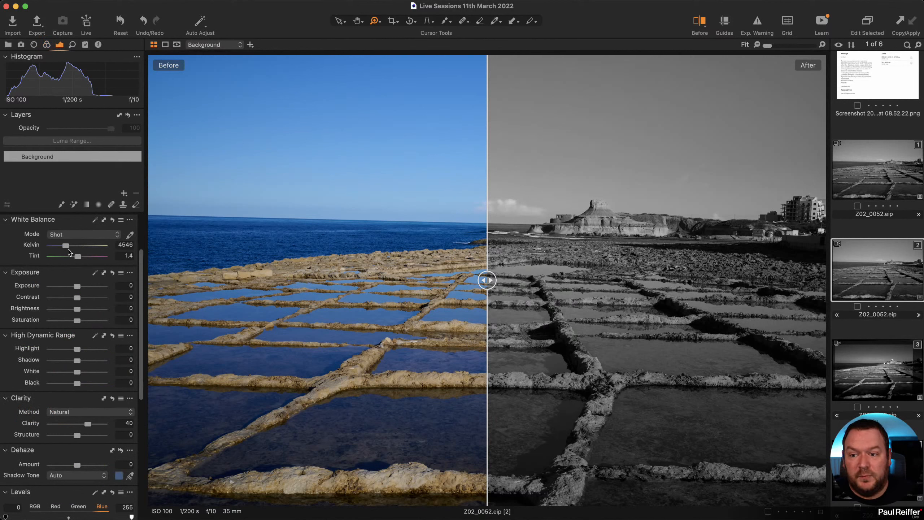
pyautogui.moveTo(74, 244); pyautogui.dragTo(99, 245)
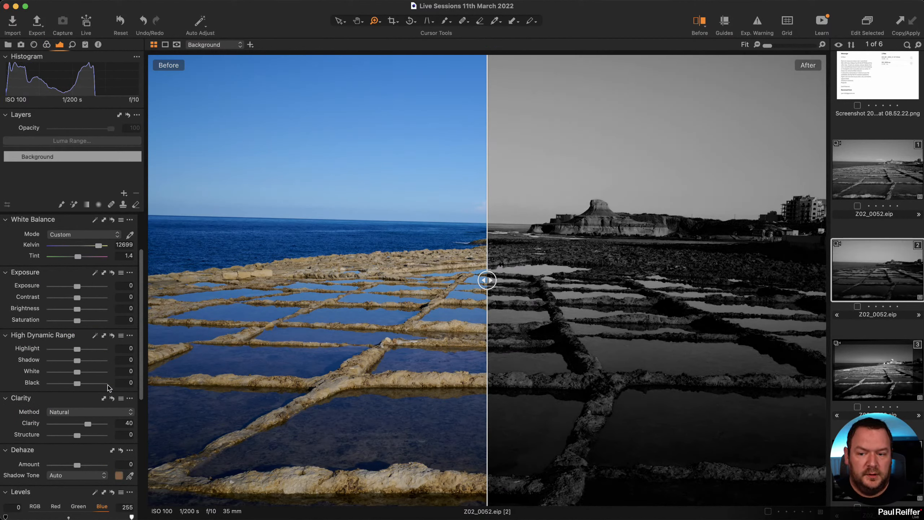
pyautogui.click(47, 44)
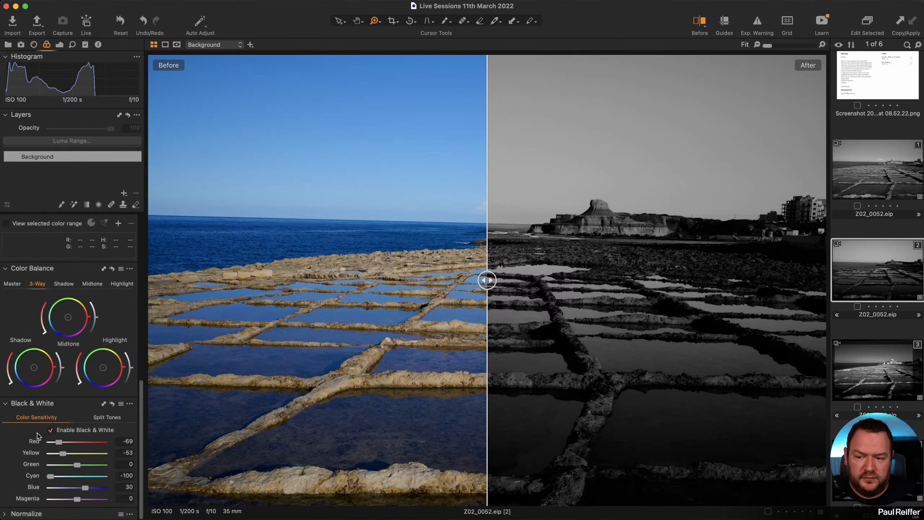
pyautogui.click(50, 430)
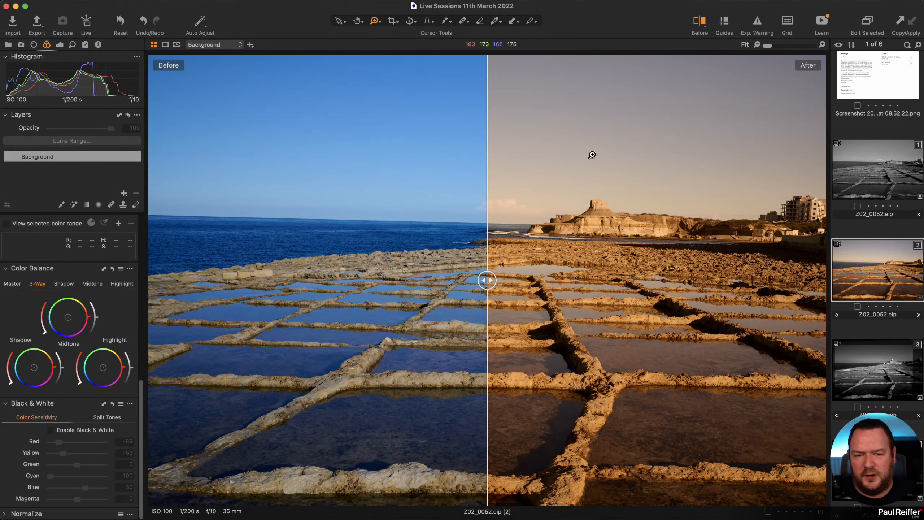
pyautogui.click(50, 429)
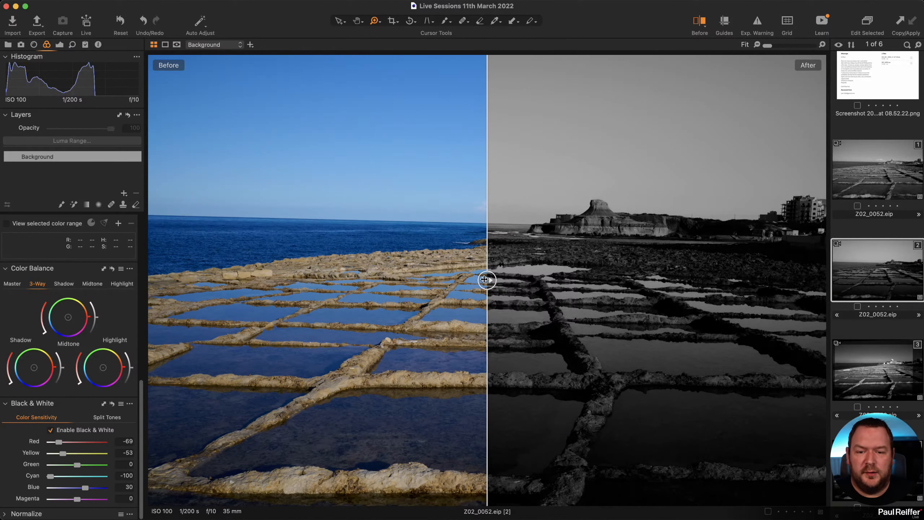
pyautogui.moveTo(487, 280); pyautogui.dragTo(29, 280)
# Compare the brighter first variant against the darker second variant several times.
pyautogui.click(880, 171)
pyautogui.click(891, 278)
pyautogui.click(871, 187)
pyautogui.click(877, 271)
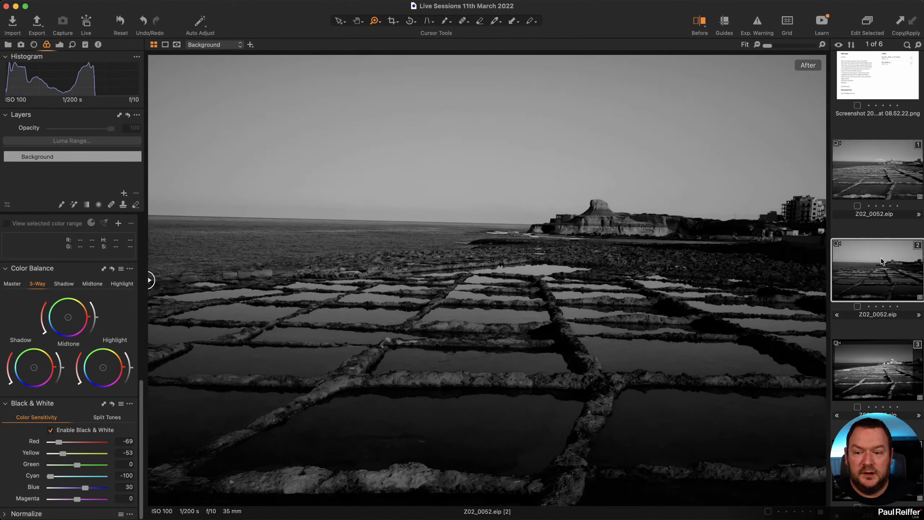
pyautogui.scroll(-1, 57, 455)
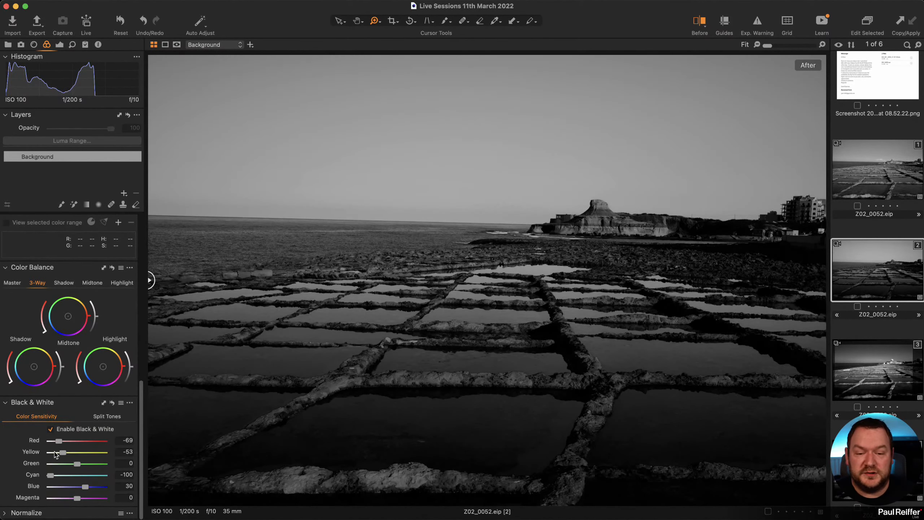
pyautogui.scroll(1, 55, 454)
pyautogui.click(885, 178)
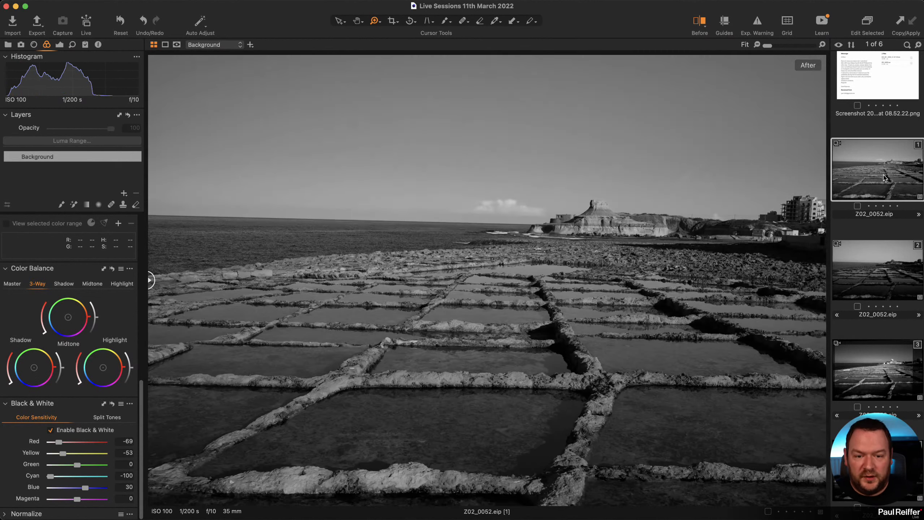
pyautogui.click(875, 268)
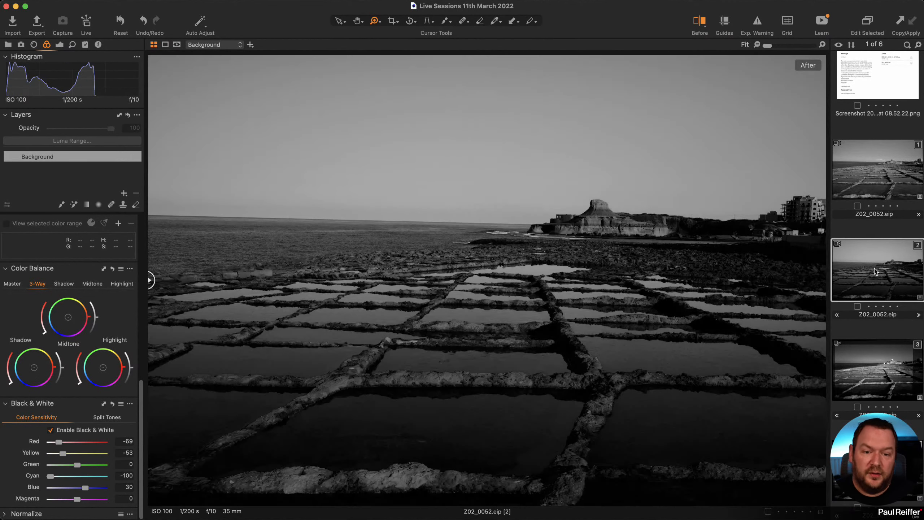
pyautogui.click(869, 184)
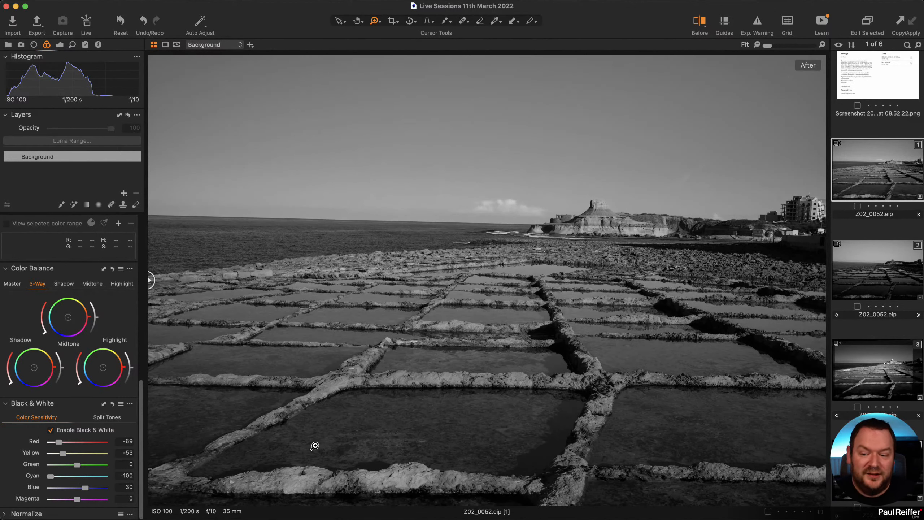
pyautogui.click(872, 272)
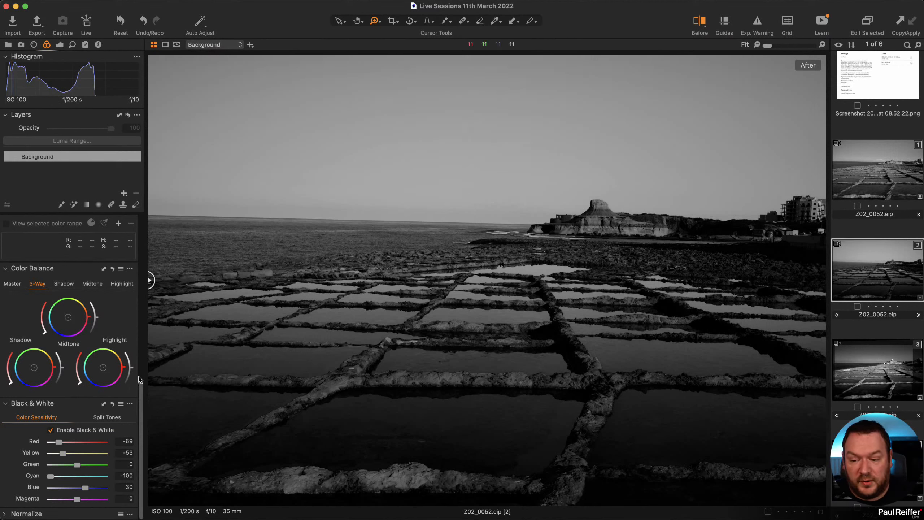
# Compare the second variant with the colour original, then turn off its black-and-white conversion.
pyautogui.click(890, 170)
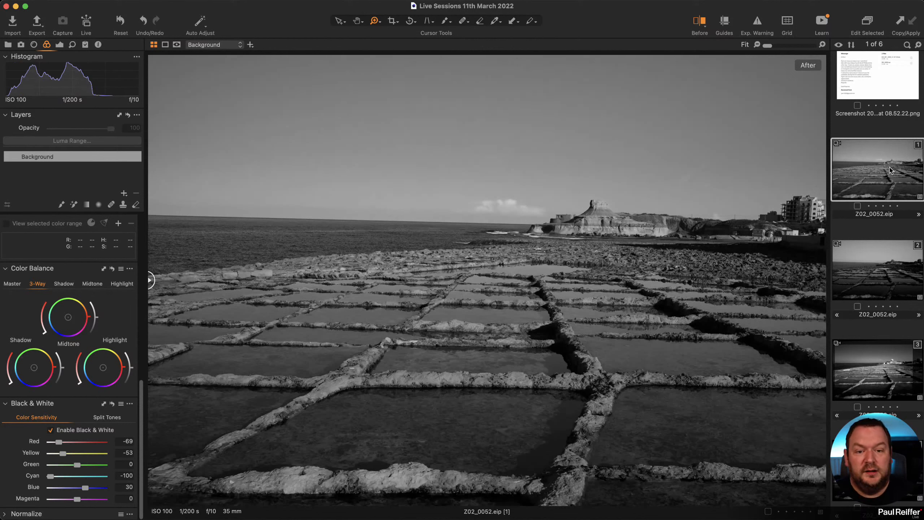
pyautogui.click(875, 269)
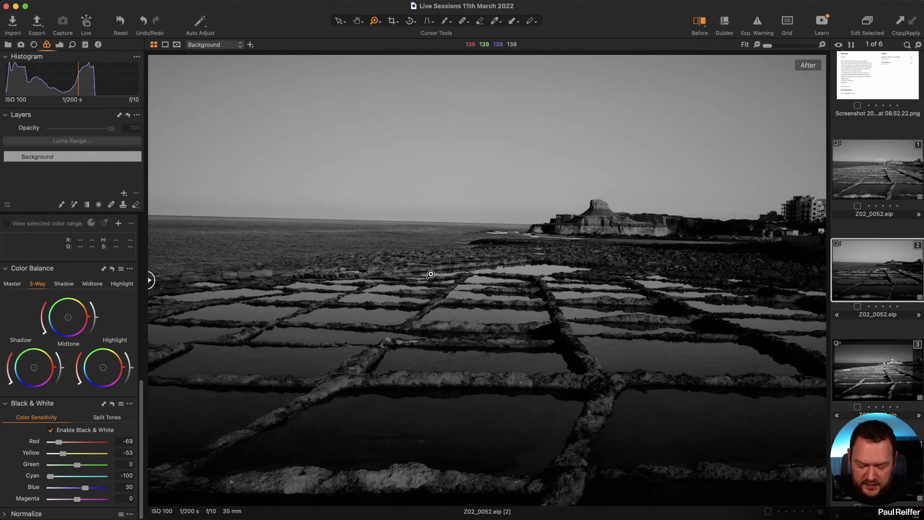
pyautogui.press('y')
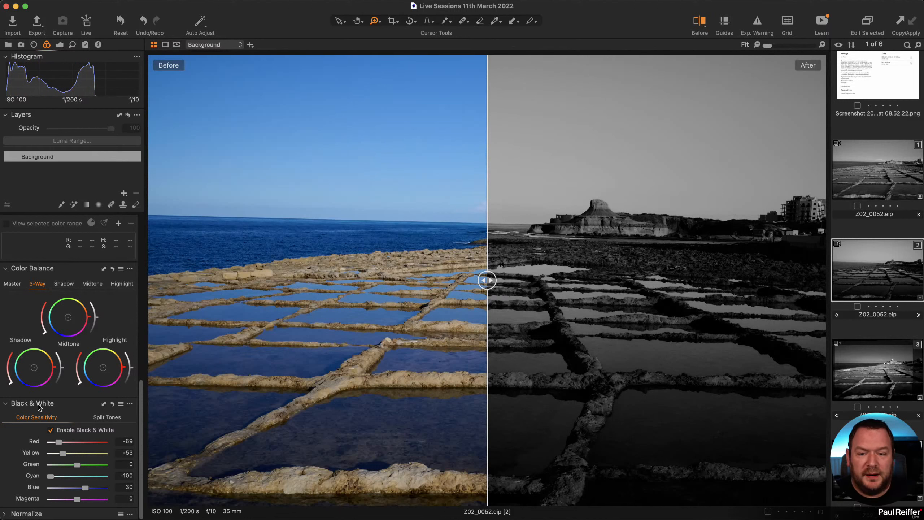
pyautogui.click(51, 430)
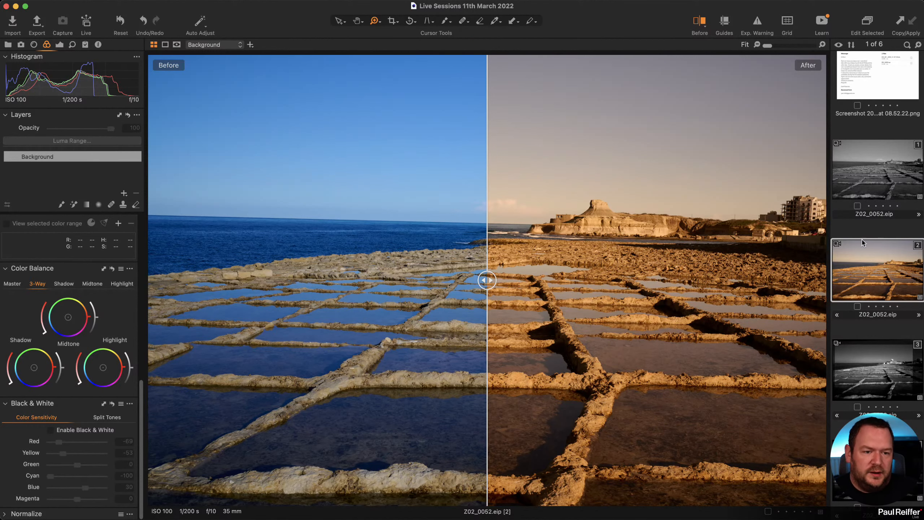
# Show the third, high-contrast black-and-white variant full frame without the colour original.
pyautogui.click(887, 382)
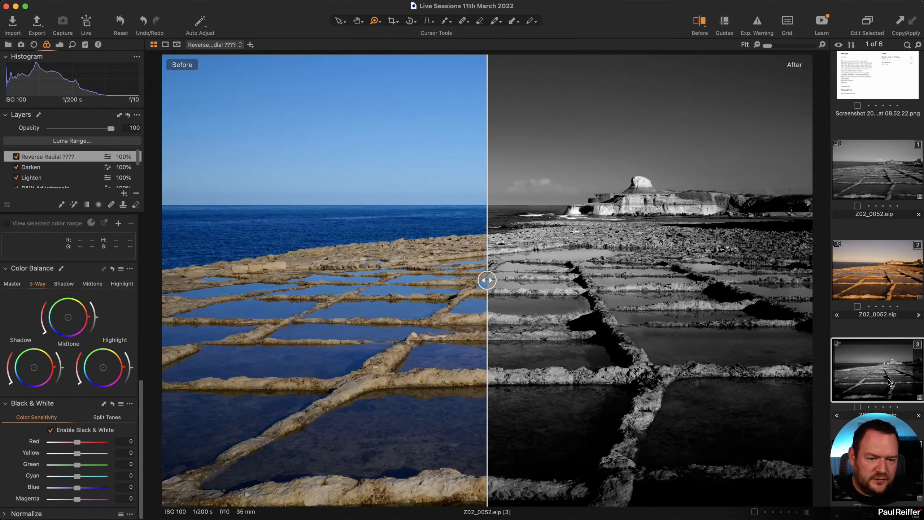
pyautogui.moveTo(487, 280); pyautogui.dragTo(163, 281)
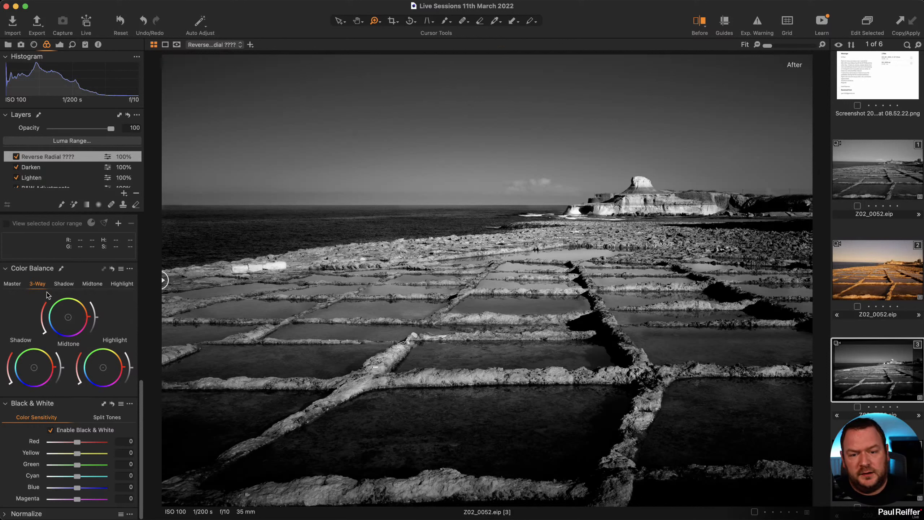
# Inspect the Reverse Radial layer's mask on variant 3, briefly toggling the layer off and on.
pyautogui.press('m')
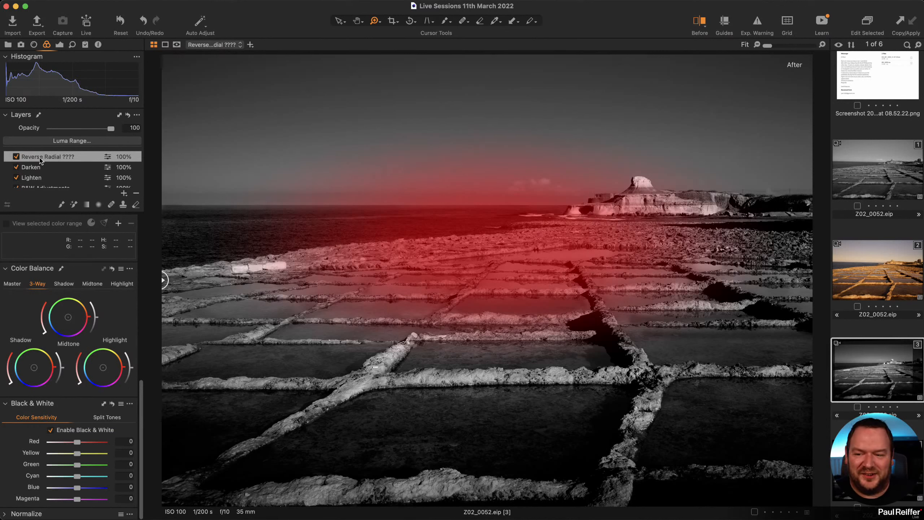
pyautogui.press('m')
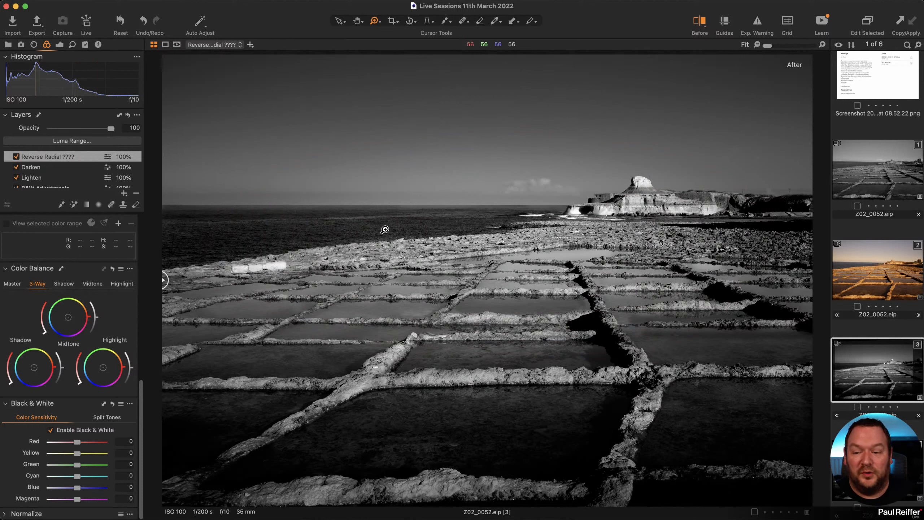
pyautogui.click(59, 44)
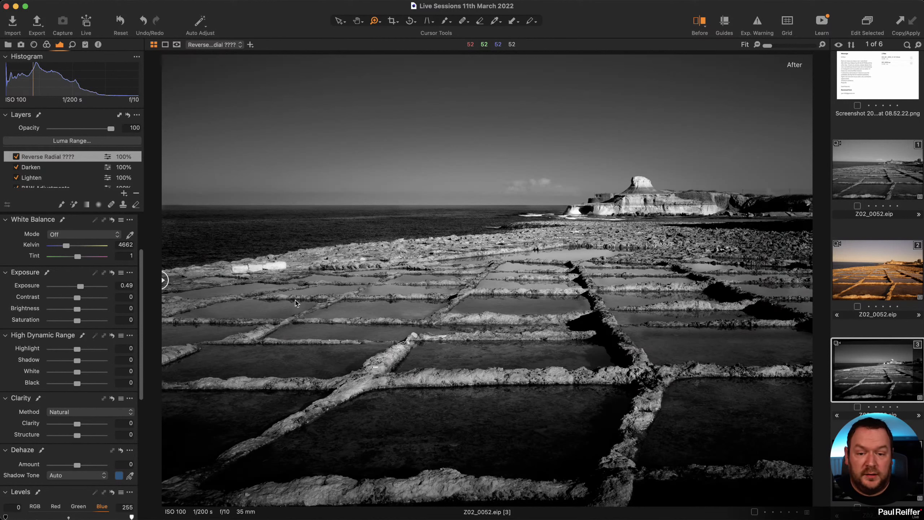
pyautogui.press('m')
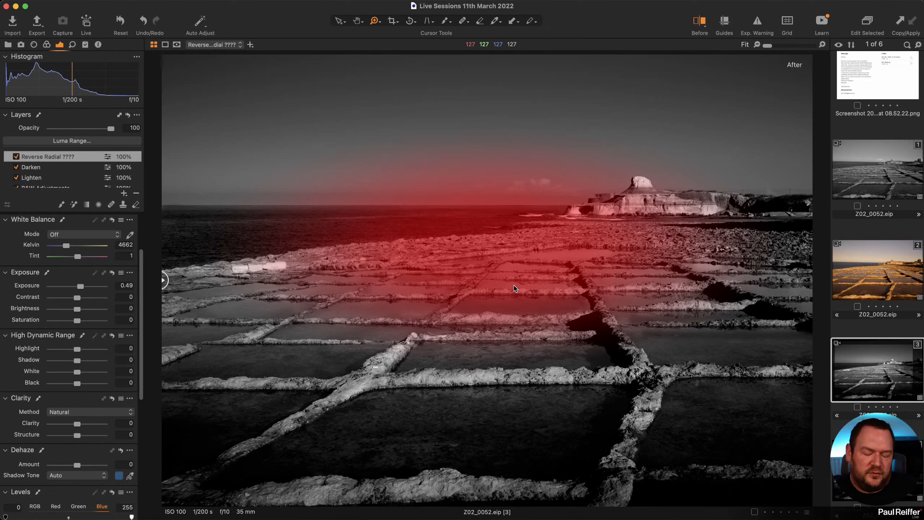
pyautogui.press('m')
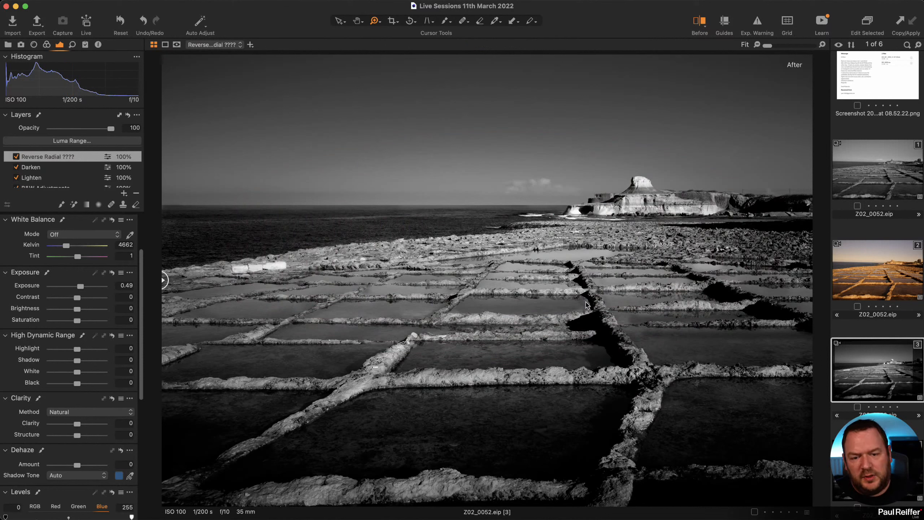
pyautogui.press('m')
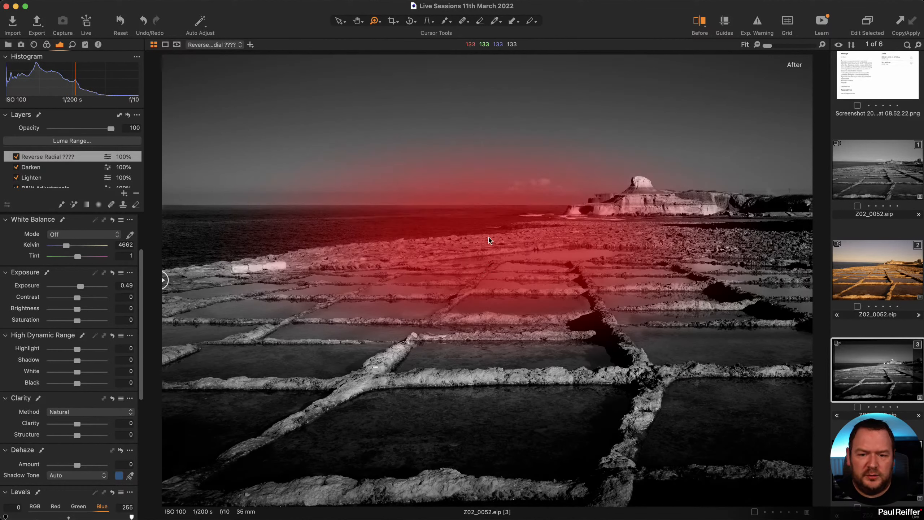
pyautogui.press('m')
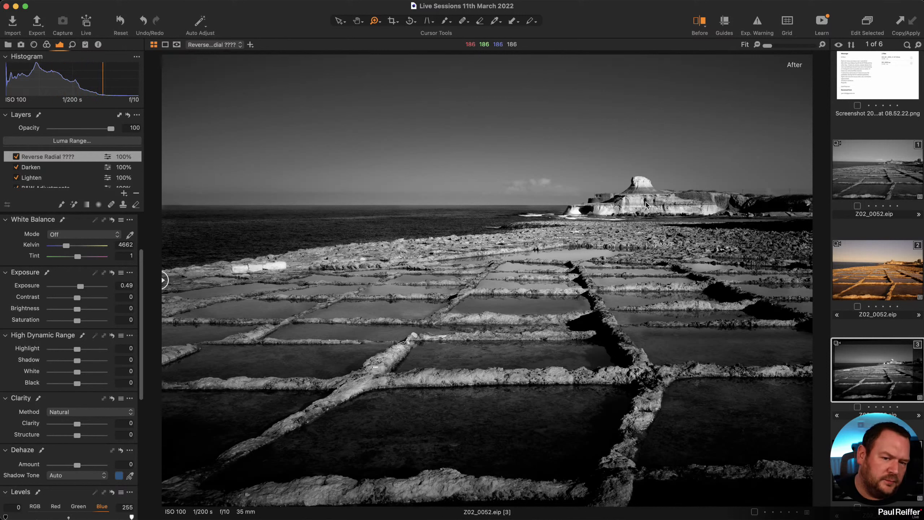
pyautogui.press('m')
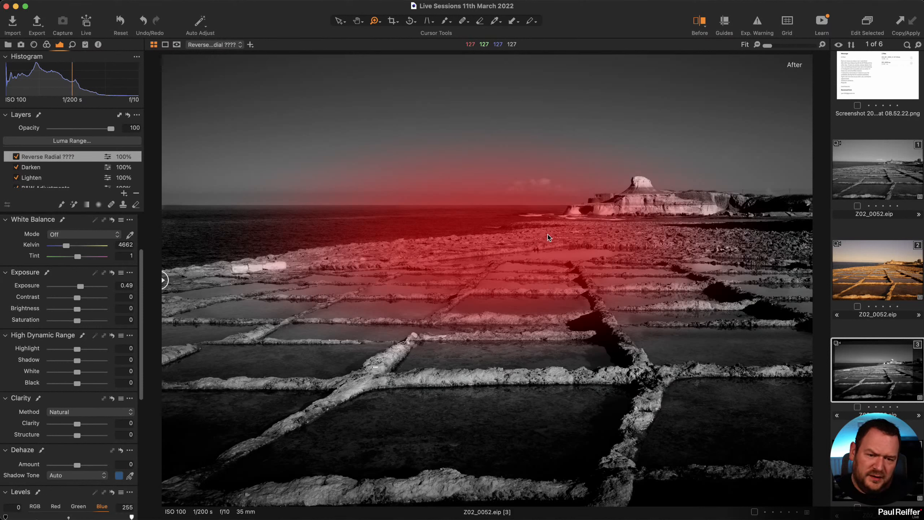
pyautogui.press('m')
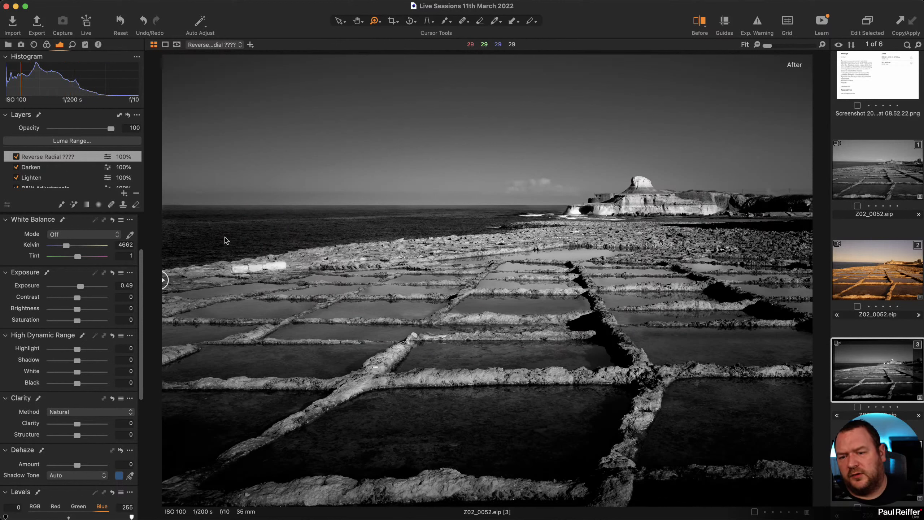
pyautogui.click(16, 156)
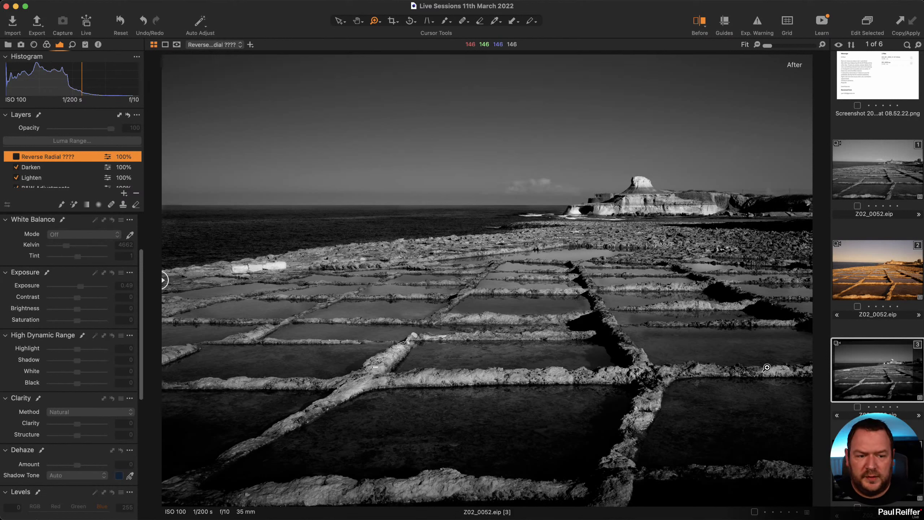
pyautogui.click(15, 157)
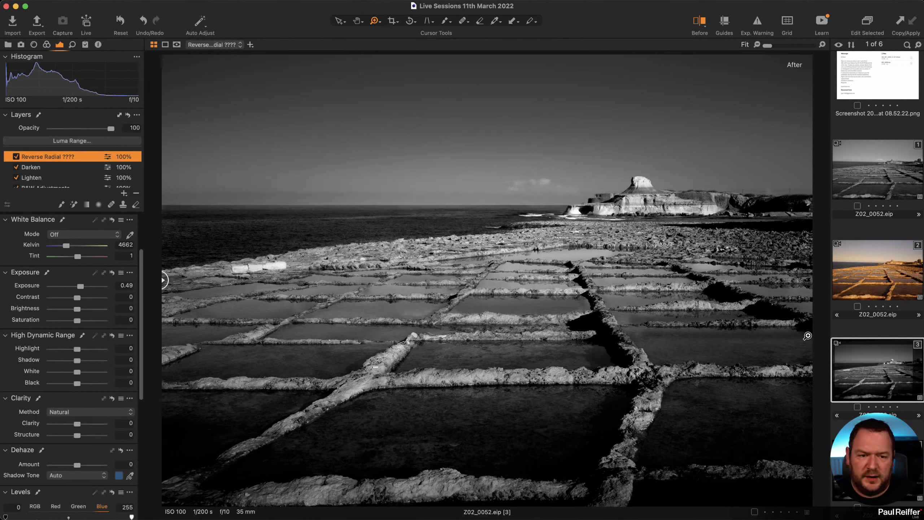
# Clone variant 3 into a fourth variant, then disable Reverse Radial on variant 3.
pyautogui.rightClick(881, 370)
pyautogui.click(920, 413)
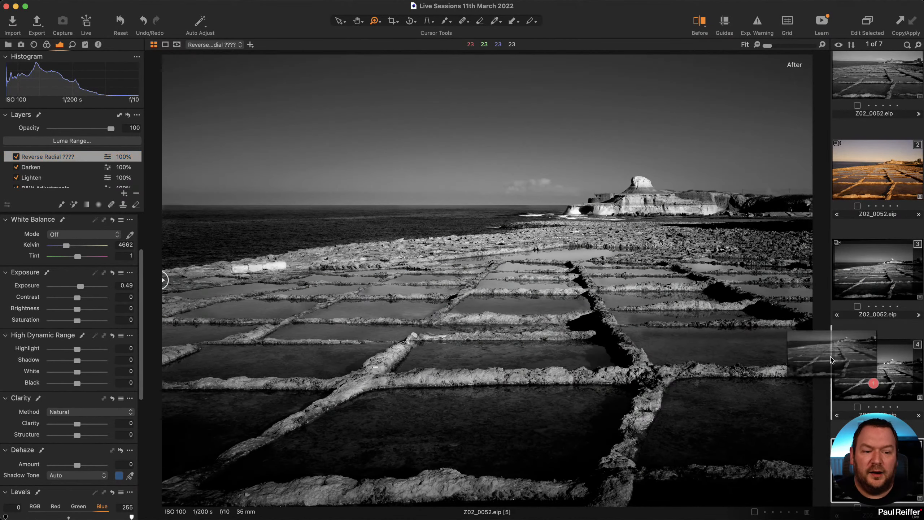
pyautogui.click(872, 335)
pyautogui.click(874, 269)
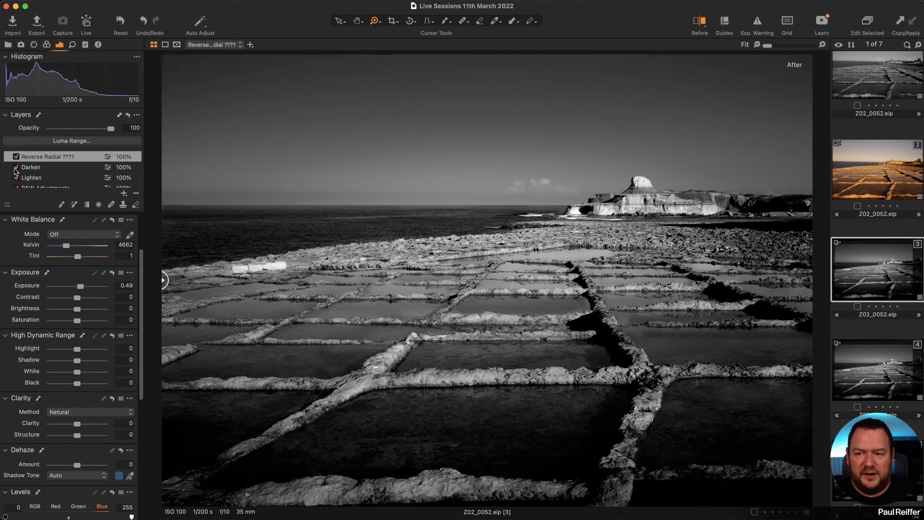
pyautogui.click(16, 157)
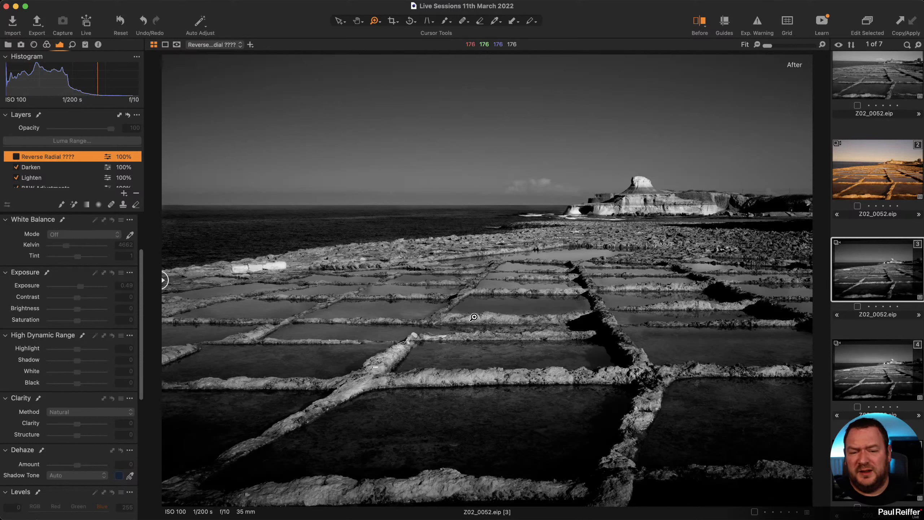
pyautogui.press('y')
pyautogui.press('y')
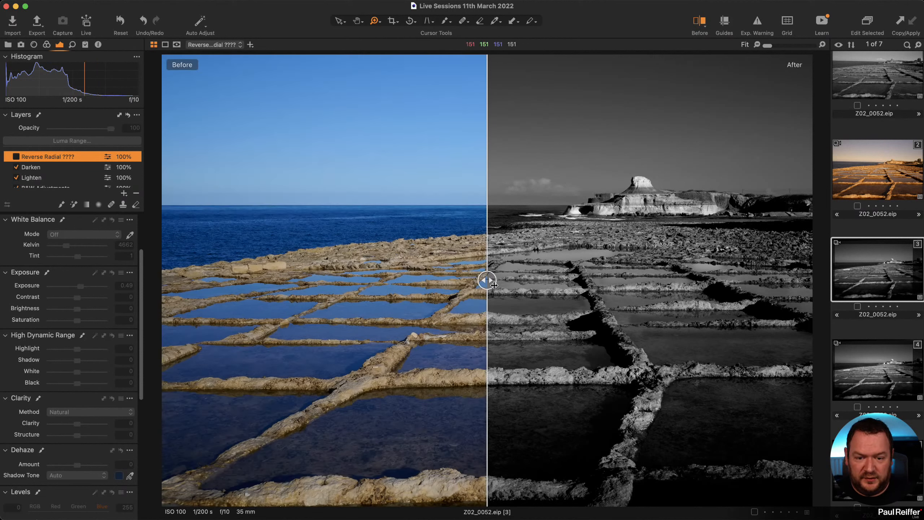
pyautogui.moveTo(483, 281); pyautogui.dragTo(808, 281)
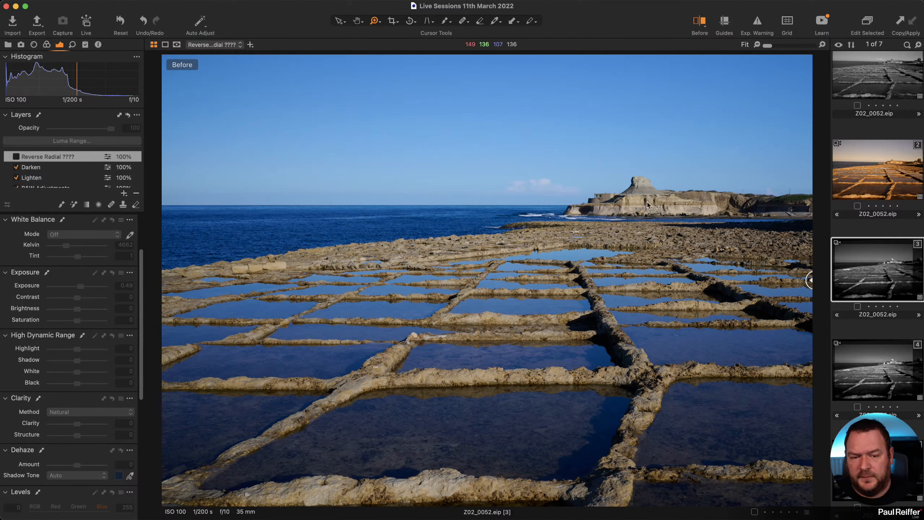
pyautogui.moveTo(811, 282); pyautogui.dragTo(163, 280)
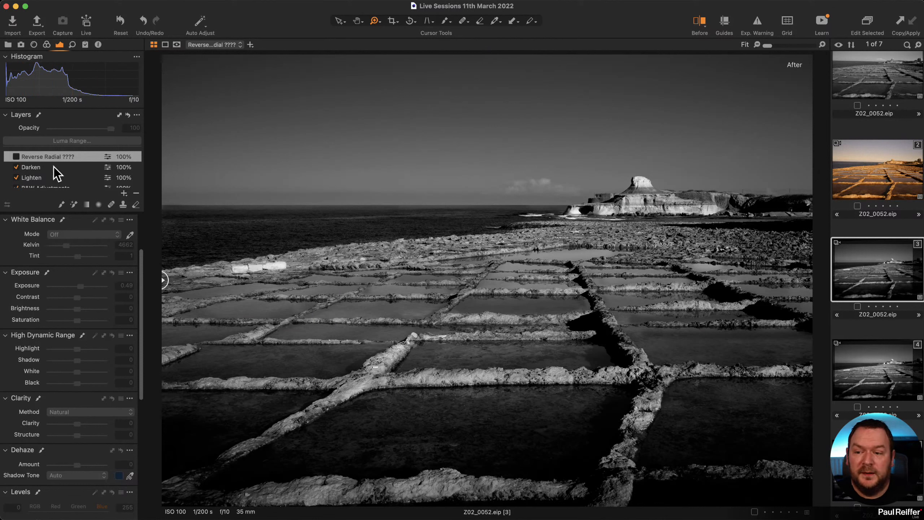
pyautogui.scroll(-3, 55, 169)
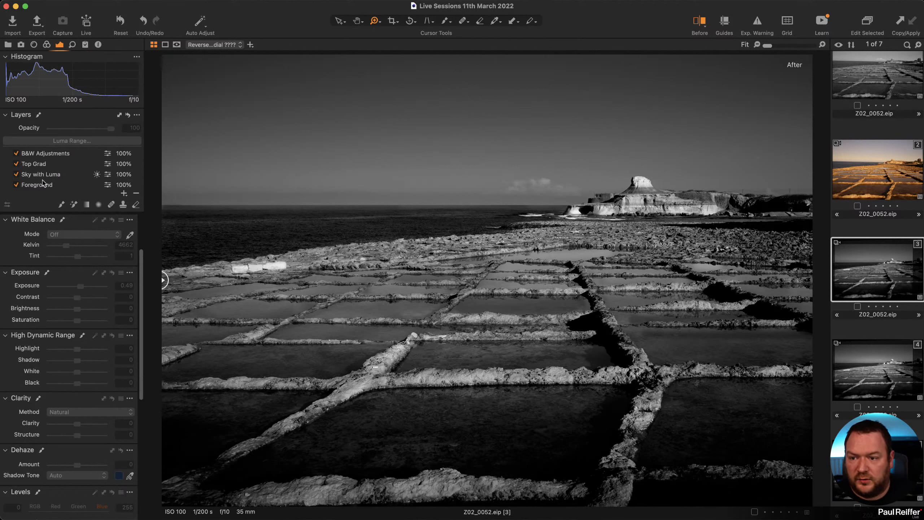
pyautogui.scroll(3, 33, 178)
# Show the Darken layer's mask as a grayscale image, then return to the normal photo.
pyautogui.click(31, 167)
pyautogui.press('m')
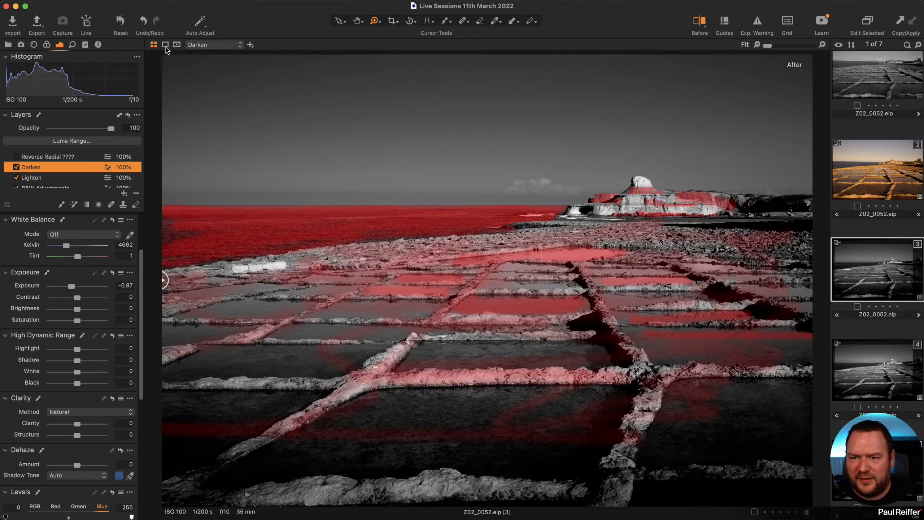
pyautogui.click(177, 45)
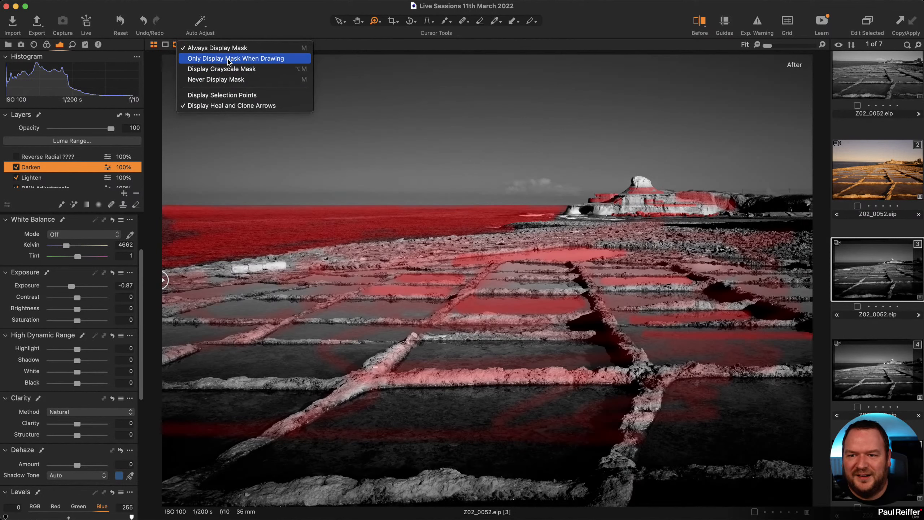
pyautogui.click(226, 71)
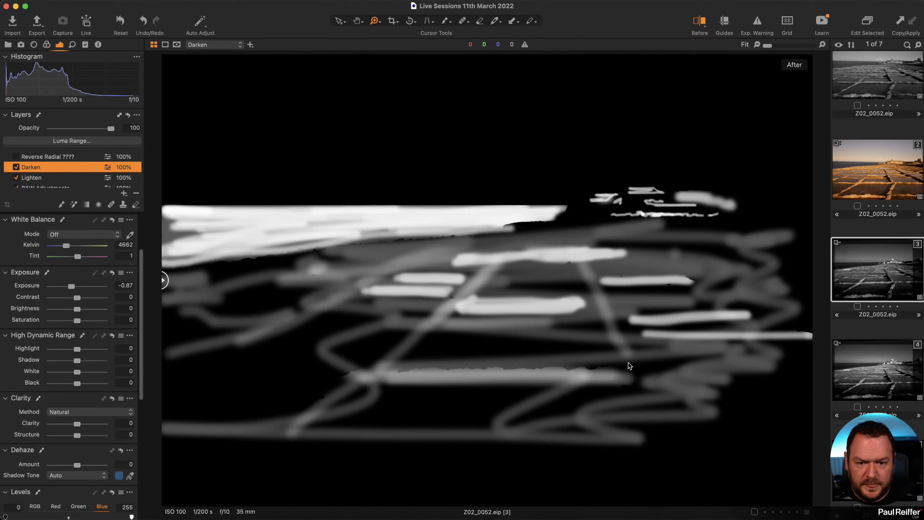
pyautogui.click(176, 45)
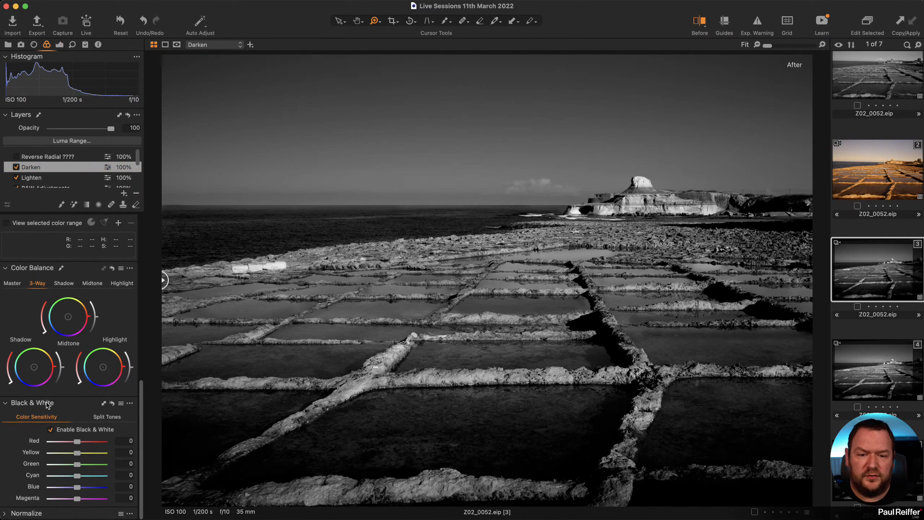
# On the Background layer, darken the reds in the mono mix and compare against the colour original.
pyautogui.scroll(-3, 40, 179)
pyautogui.click(41, 179)
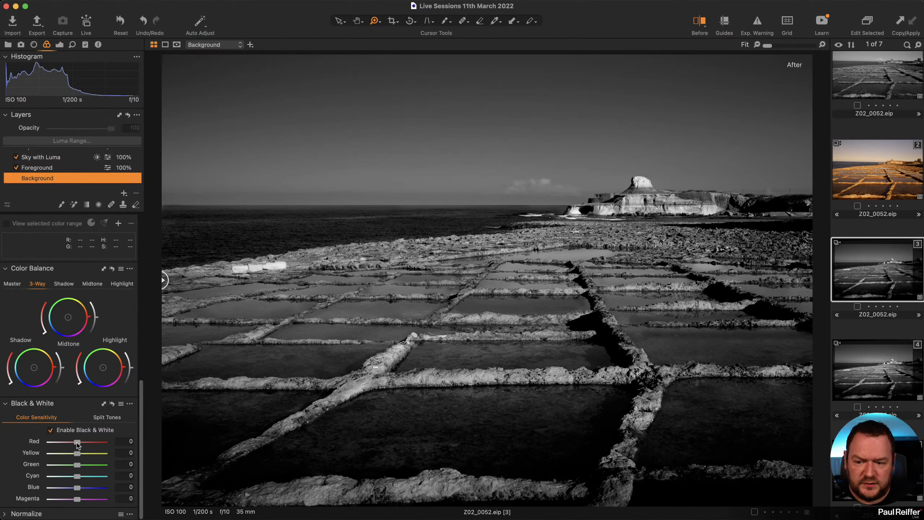
pyautogui.moveTo(77, 442); pyautogui.dragTo(68, 442)
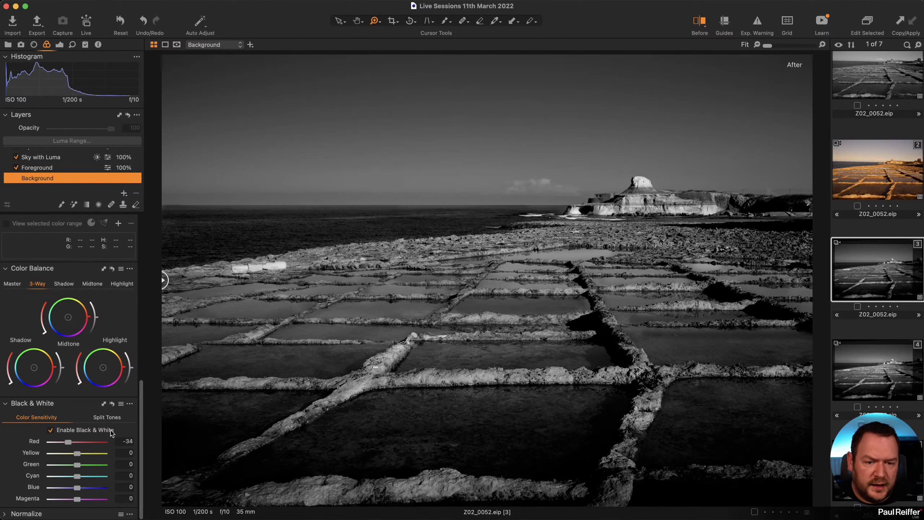
pyautogui.hotkey('shift', 'y')
pyautogui.hotkey('shift', 'y')
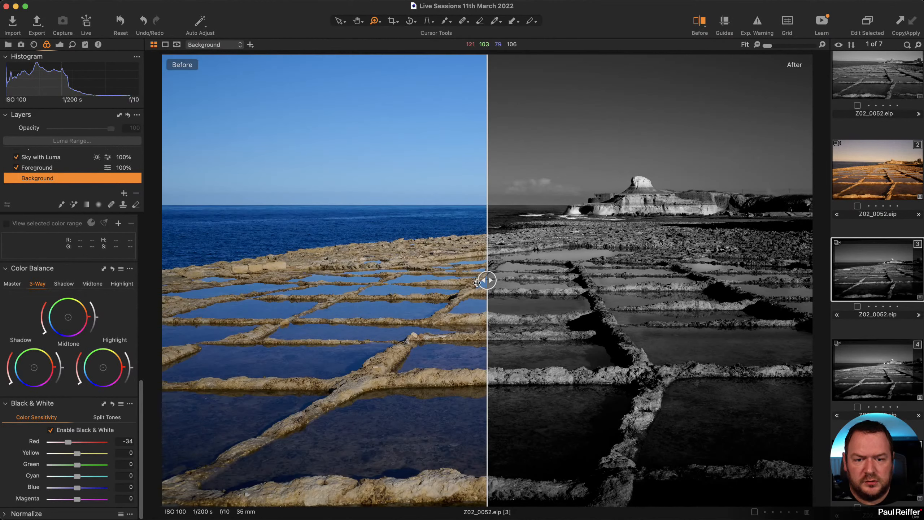
pyautogui.moveTo(473, 283); pyautogui.dragTo(774, 281)
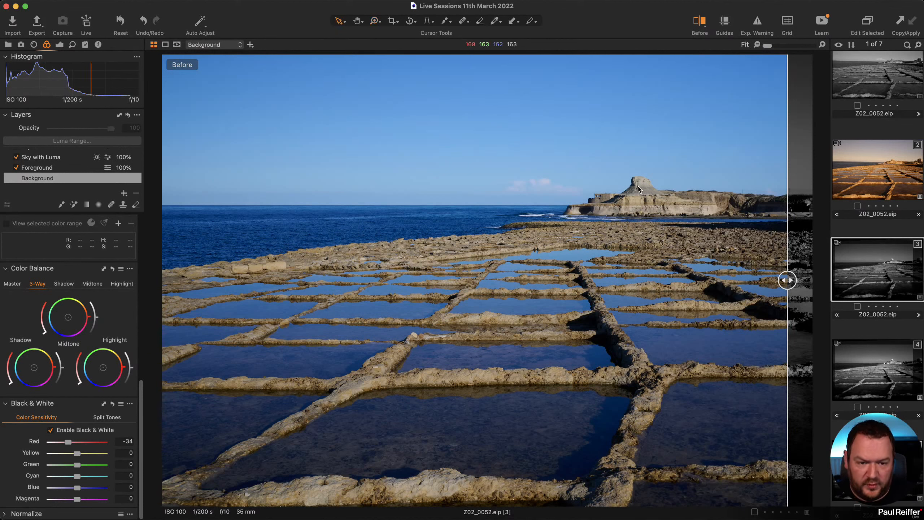
pyautogui.press('v')
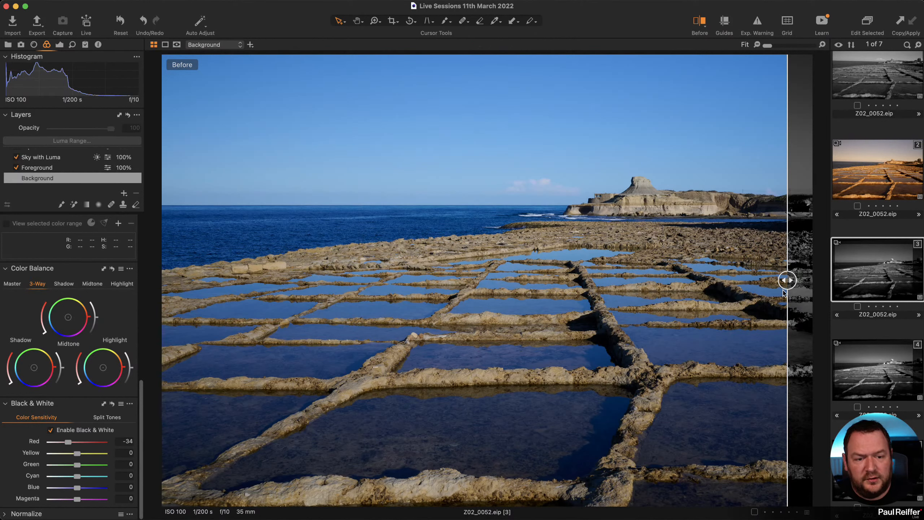
pyautogui.moveTo(787, 280); pyautogui.dragTo(61, 296)
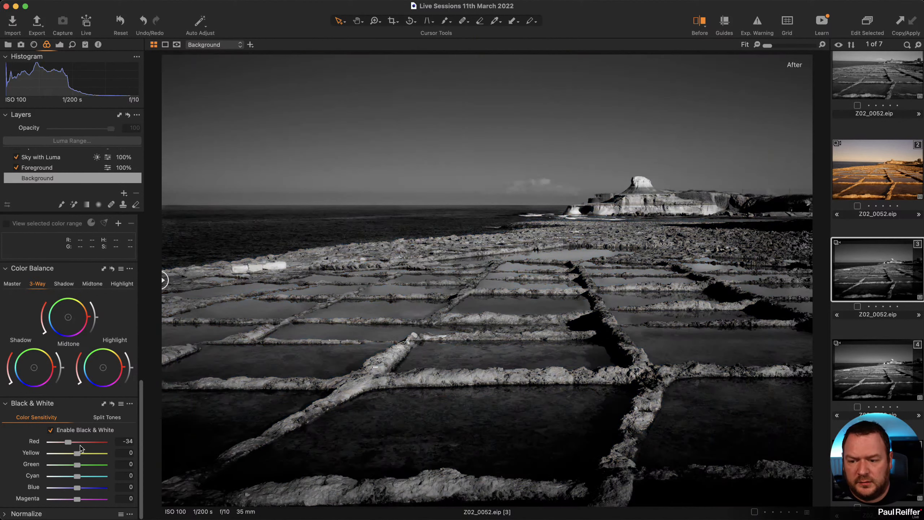
# Darken the reds further, compare again, then reset Red sensitivity to 0.
pyautogui.moveTo(68, 442); pyautogui.dragTo(47, 446)
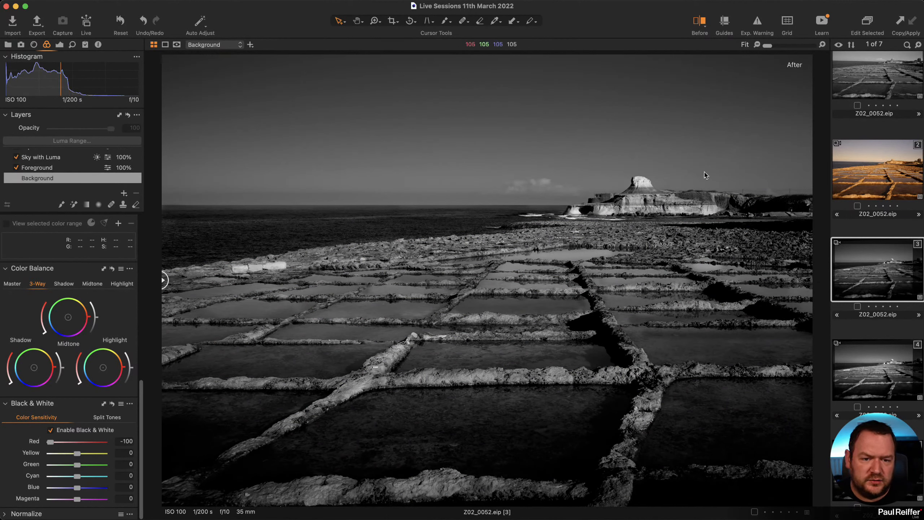
pyautogui.moveTo(166, 280); pyautogui.dragTo(766, 280)
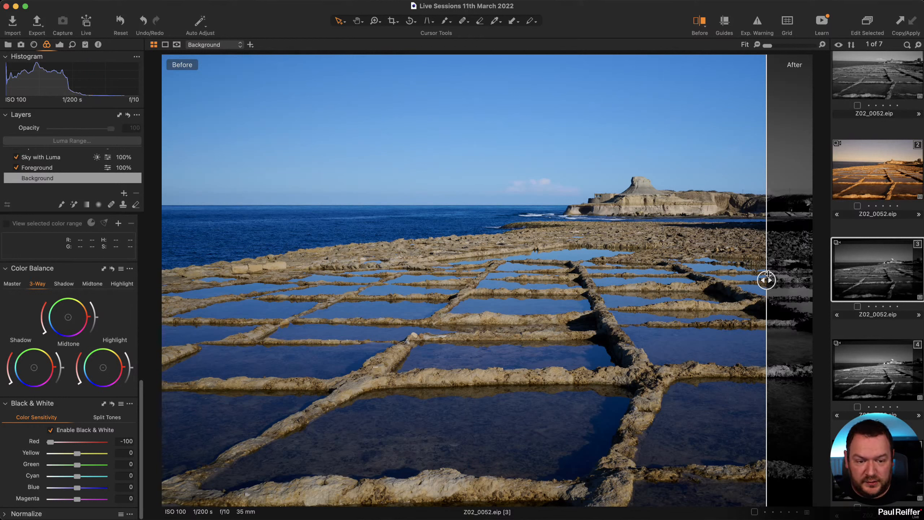
pyautogui.doubleClick(52, 443)
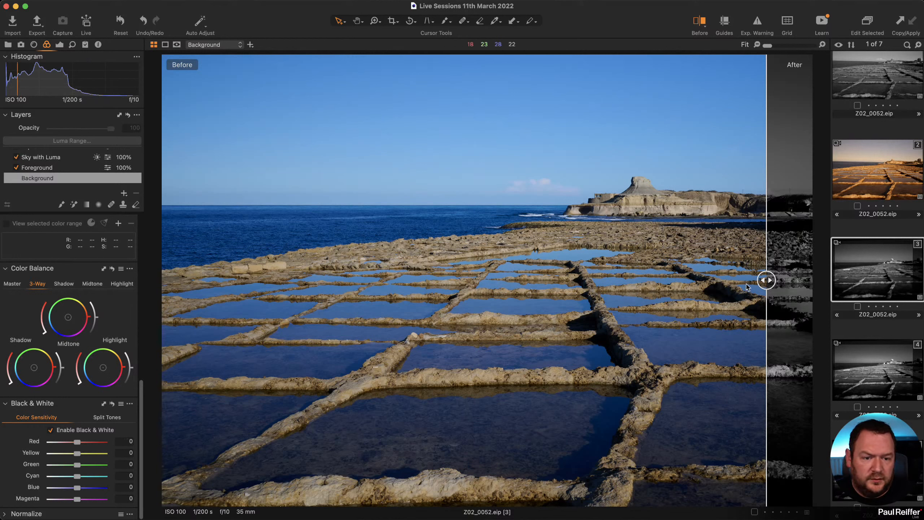
pyautogui.moveTo(765, 280); pyautogui.dragTo(162, 317)
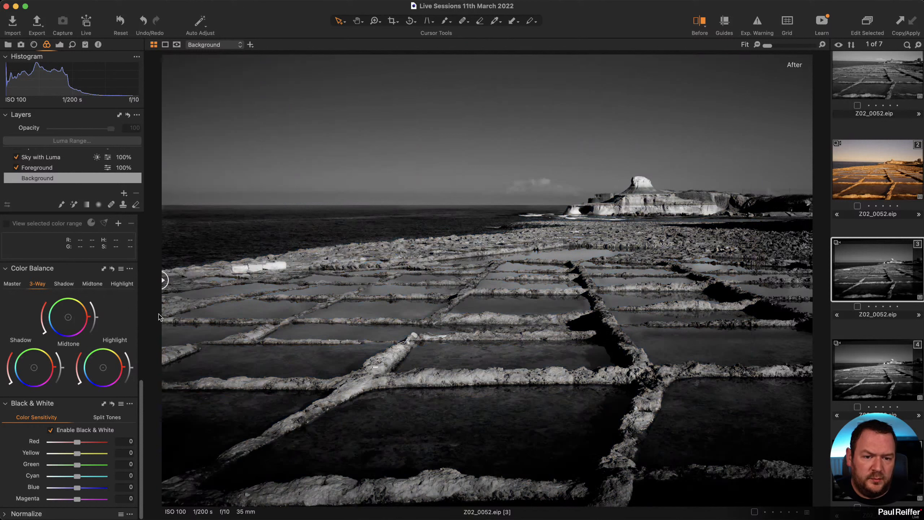
pyautogui.click(59, 44)
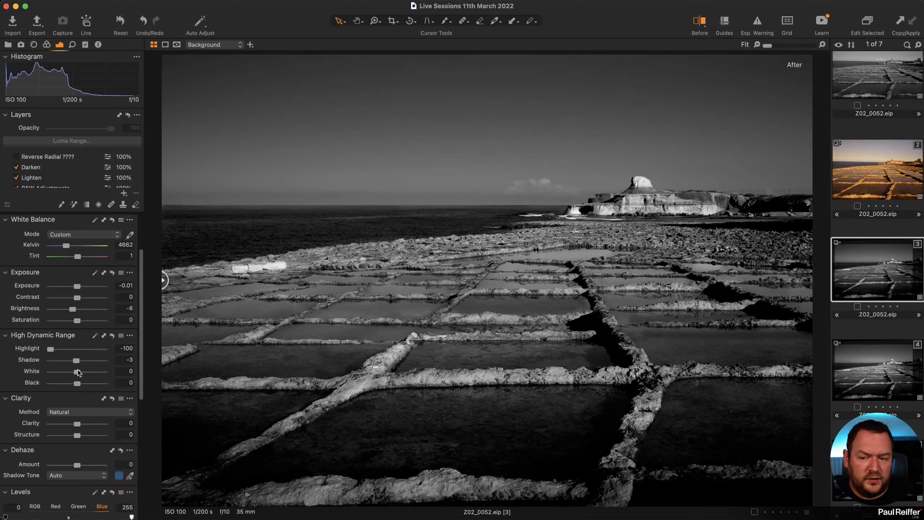
pyautogui.moveTo(78, 373)
pyautogui.mouseDown()
pyautogui.moveTo(49, 374)
pyautogui.moveTo(97, 376)
pyautogui.moveTo(52, 375)
pyautogui.moveTo(78, 376)
pyautogui.mouseUp()
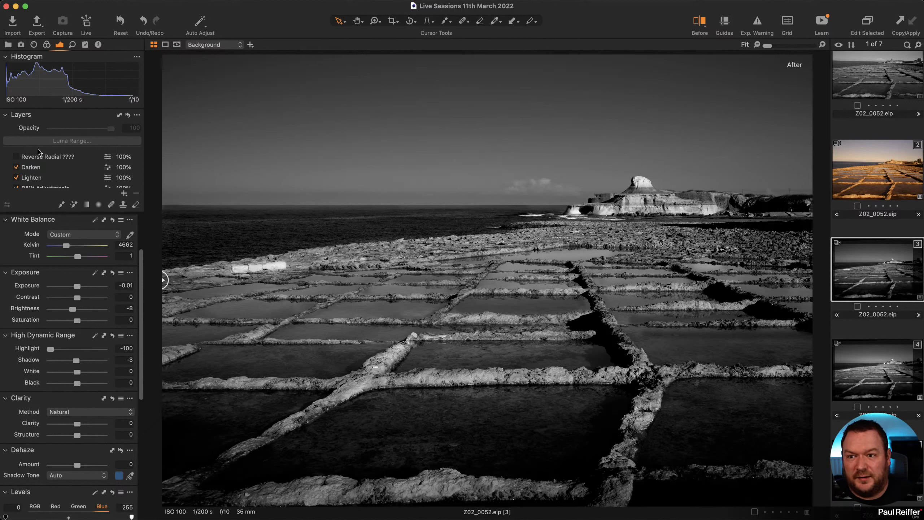
# Add a new adjustment layer named 'Trail'.
pyautogui.click(124, 193)
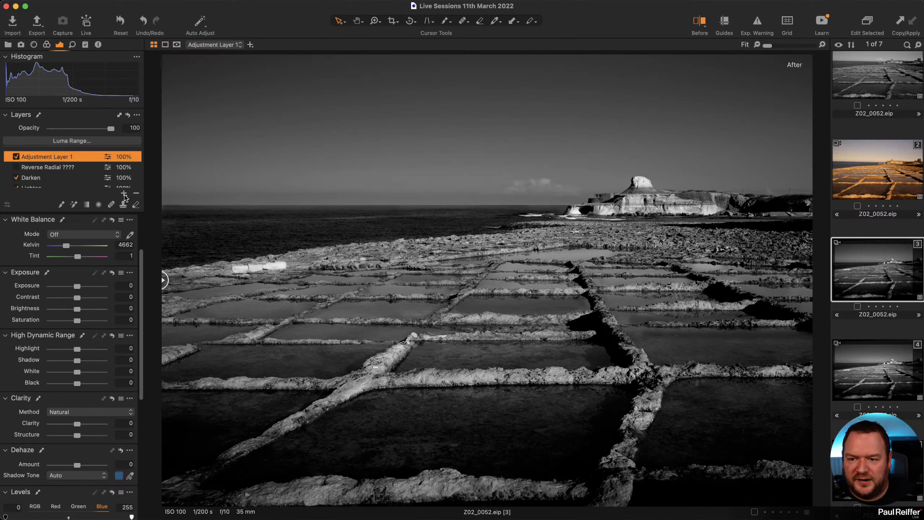
pyautogui.doubleClick(63, 157)
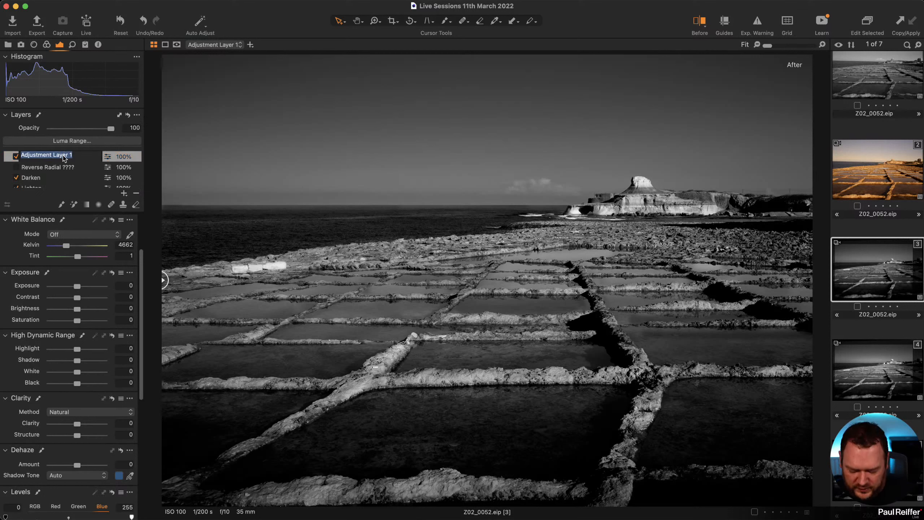
pyautogui.write('Trail')
pyautogui.press('Return')
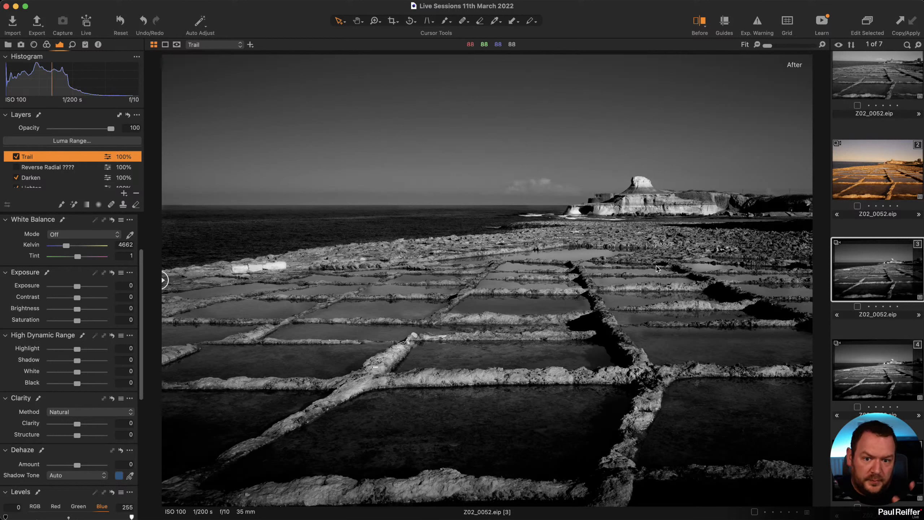
# Set the brush to Flow 6, Size 491, Hardness 0 and paint the mask along the central salt pans.
pyautogui.press('b')
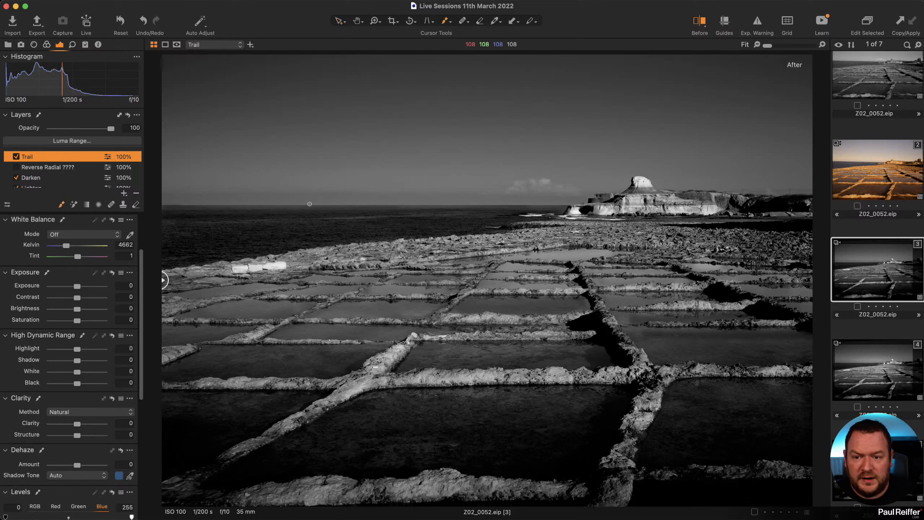
pyautogui.rightClick(409, 212)
pyautogui.moveTo(476, 242); pyautogui.dragTo(400, 244)
pyautogui.moveTo(407, 212)
pyautogui.mouseDown()
pyautogui.moveTo(427, 210)
pyautogui.moveTo(359, 219)
pyautogui.mouseUp()
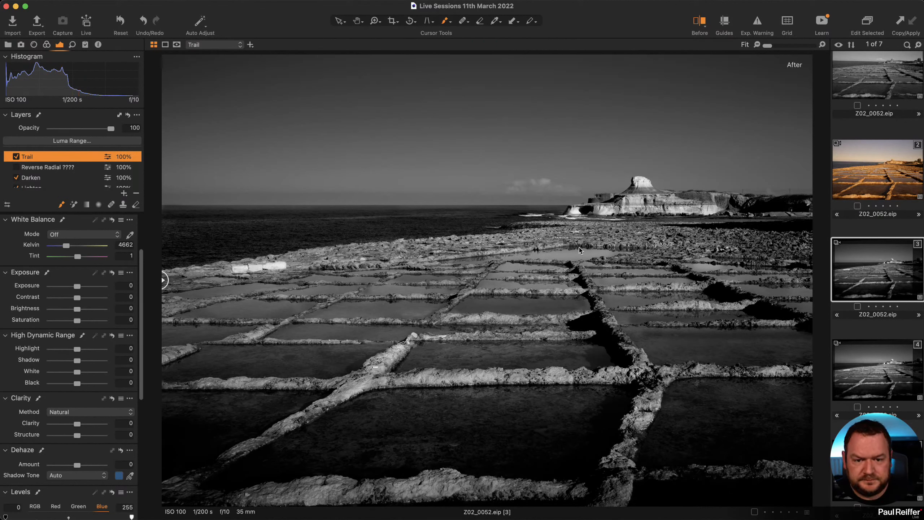
pyautogui.moveTo(562, 258)
pyautogui.mouseDown()
pyautogui.moveTo(547, 298)
pyautogui.moveTo(375, 416)
pyautogui.moveTo(164, 512)
pyautogui.mouseUp()
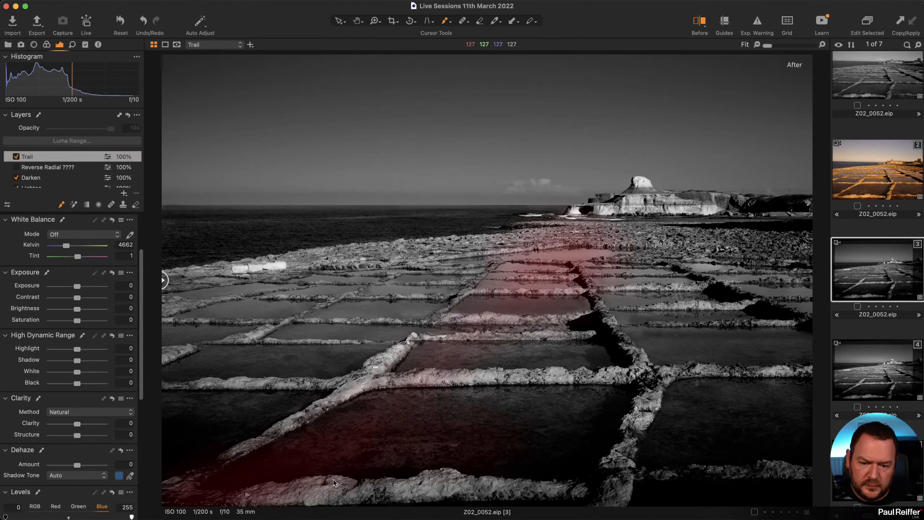
pyautogui.moveTo(334, 482)
pyautogui.mouseDown()
pyautogui.moveTo(600, 489)
pyautogui.moveTo(631, 479)
pyautogui.moveTo(638, 389)
pyautogui.moveTo(613, 445)
pyautogui.moveTo(633, 387)
pyautogui.moveTo(281, 445)
pyautogui.moveTo(428, 366)
pyautogui.moveTo(395, 358)
pyautogui.moveTo(460, 357)
pyautogui.moveTo(672, 253)
pyautogui.mouseUp()
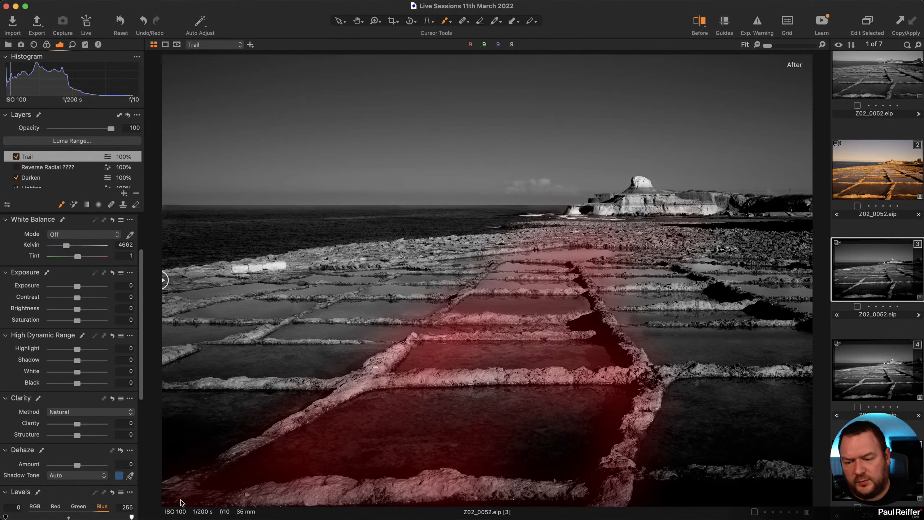
pyautogui.moveTo(181, 503); pyautogui.dragTo(366, 498)
pyautogui.moveTo(667, 491)
pyautogui.mouseDown()
pyautogui.moveTo(230, 459)
pyautogui.moveTo(350, 402)
pyautogui.moveTo(515, 403)
pyautogui.moveTo(562, 430)
pyautogui.moveTo(545, 469)
pyautogui.moveTo(629, 417)
pyautogui.mouseUp()
pyautogui.moveTo(440, 387); pyautogui.dragTo(630, 382)
pyautogui.moveTo(599, 317); pyautogui.dragTo(642, 384)
pyautogui.moveTo(520, 323)
pyautogui.mouseDown()
pyautogui.moveTo(471, 330)
pyautogui.moveTo(494, 263)
pyautogui.moveTo(528, 288)
pyautogui.moveTo(603, 266)
pyautogui.mouseUp()
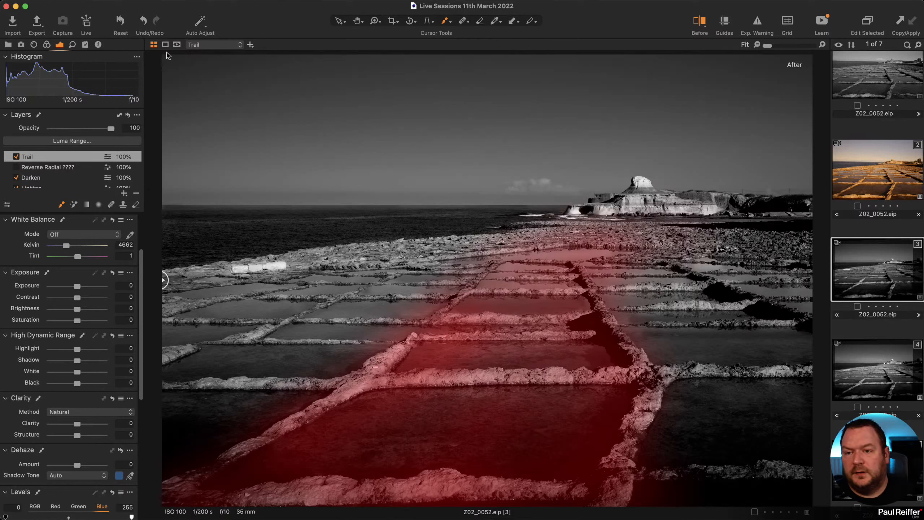
# Review the Trail mask in grayscale, strengthen its lower part, then hide the overlay.
pyautogui.click(177, 44)
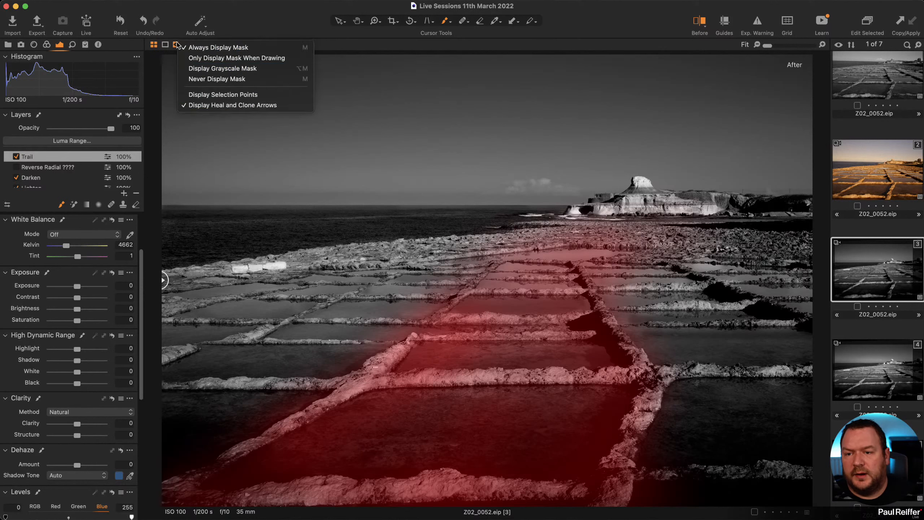
pyautogui.click(217, 69)
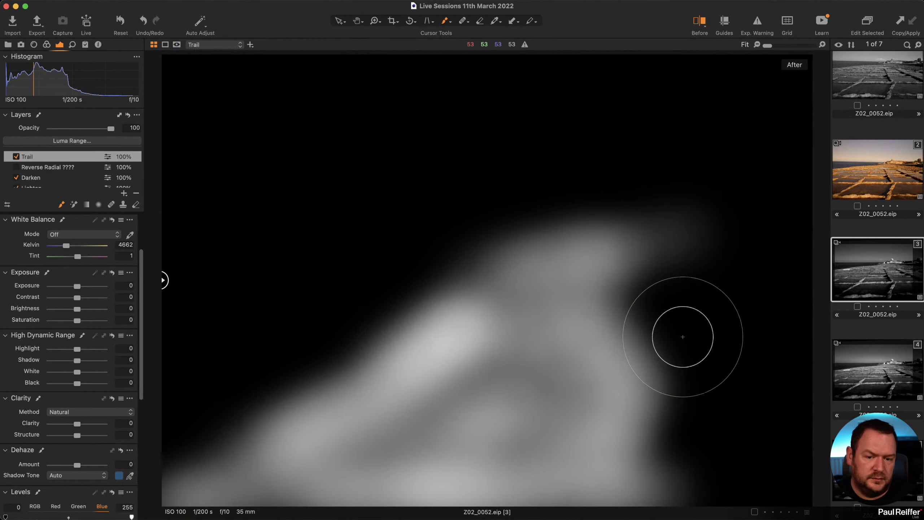
pyautogui.moveTo(458, 407)
pyautogui.mouseDown()
pyautogui.moveTo(587, 424)
pyautogui.moveTo(495, 483)
pyautogui.moveTo(217, 479)
pyautogui.moveTo(222, 498)
pyautogui.moveTo(467, 435)
pyautogui.moveTo(497, 442)
pyautogui.moveTo(430, 460)
pyautogui.moveTo(515, 479)
pyautogui.moveTo(550, 390)
pyautogui.moveTo(532, 330)
pyautogui.mouseUp()
pyautogui.press('m')
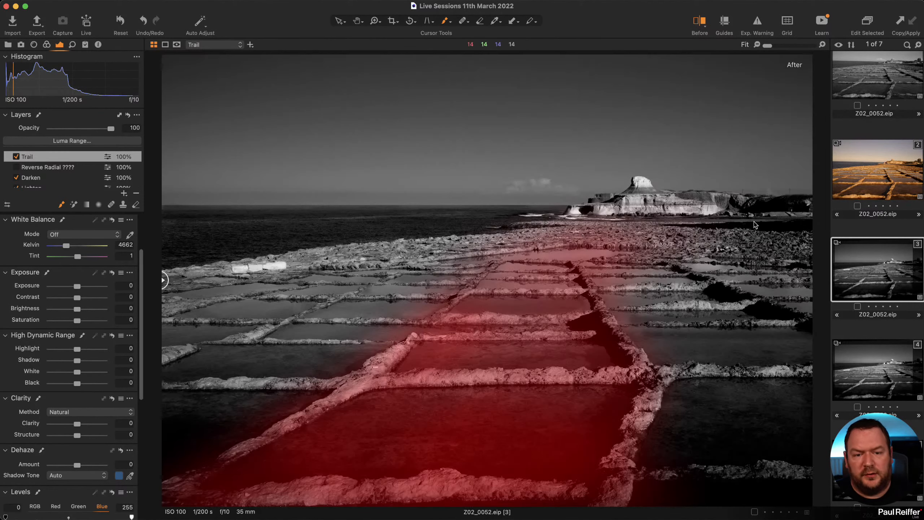
pyautogui.press('m')
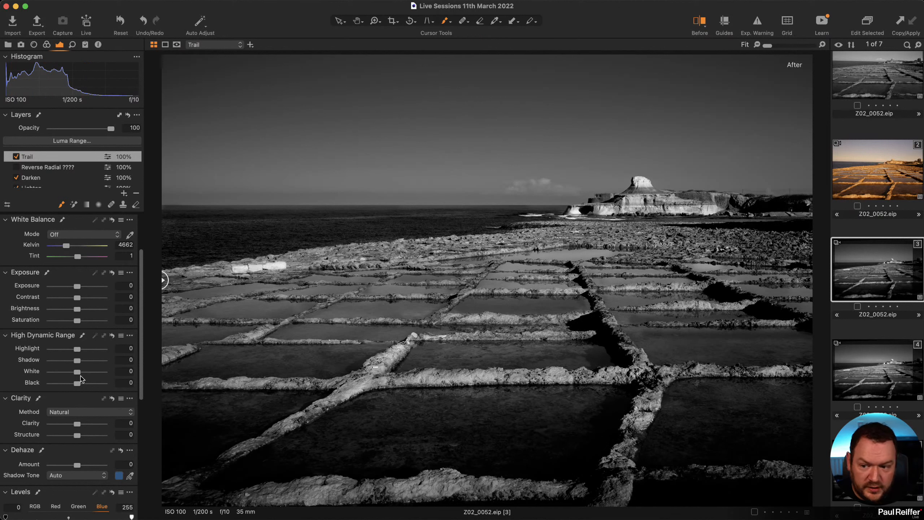
# Lift the Trail layer's walkway with Shadow 33, Black 24 and Brightness 20.
pyautogui.moveTo(78, 361); pyautogui.dragTo(83, 384)
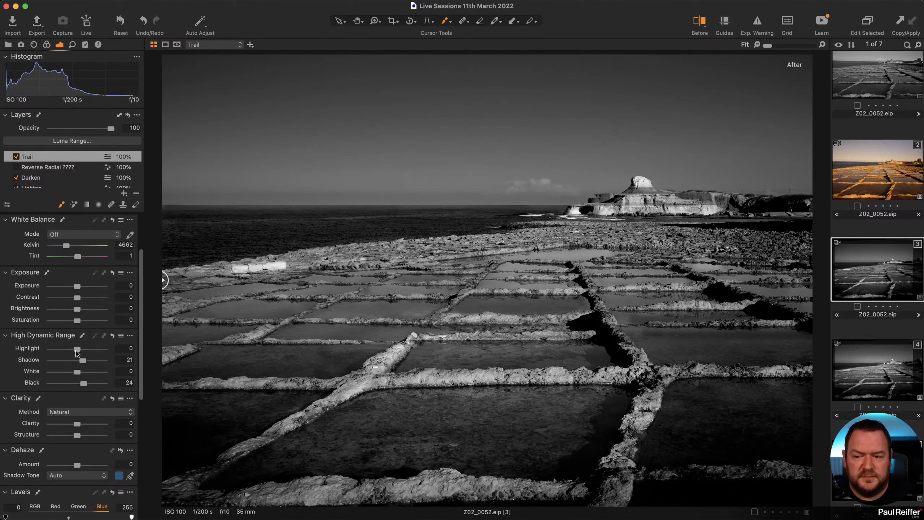
pyautogui.moveTo(78, 310); pyautogui.dragTo(78, 311)
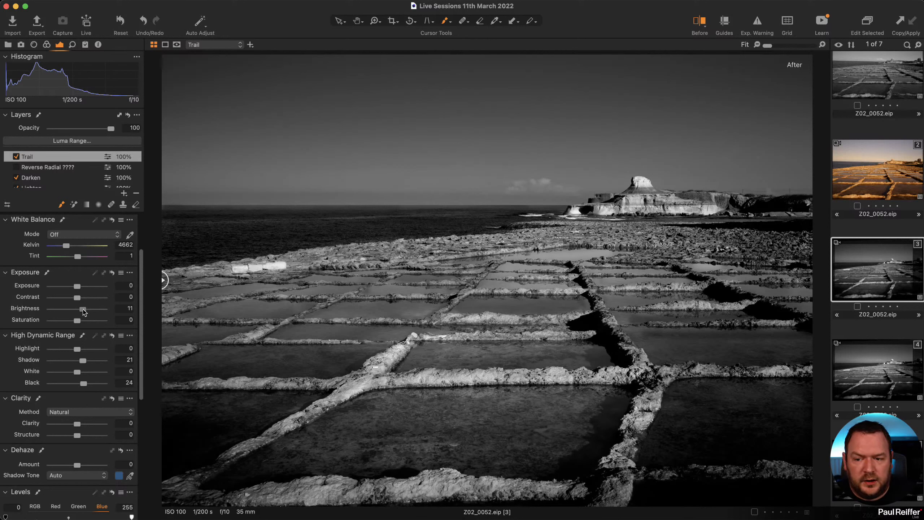
pyautogui.moveTo(87, 310); pyautogui.dragTo(87, 311)
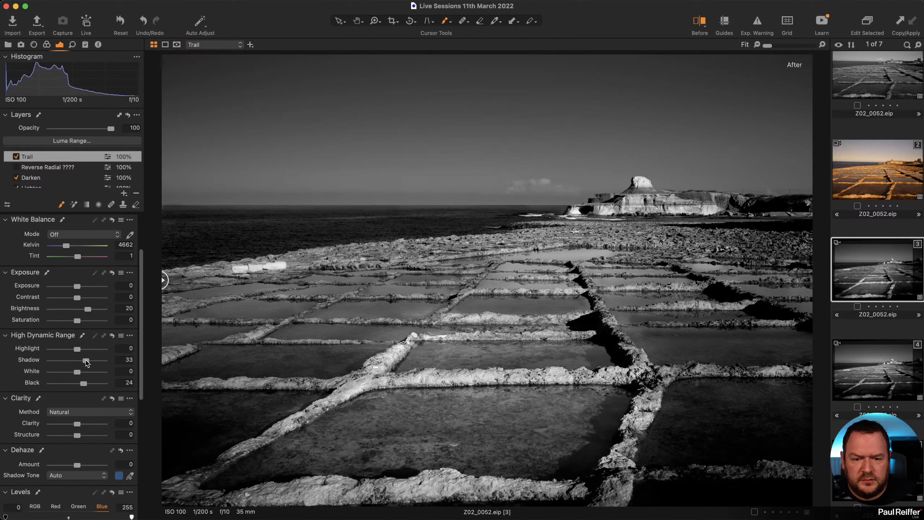
pyautogui.scroll(-3, 61, 173)
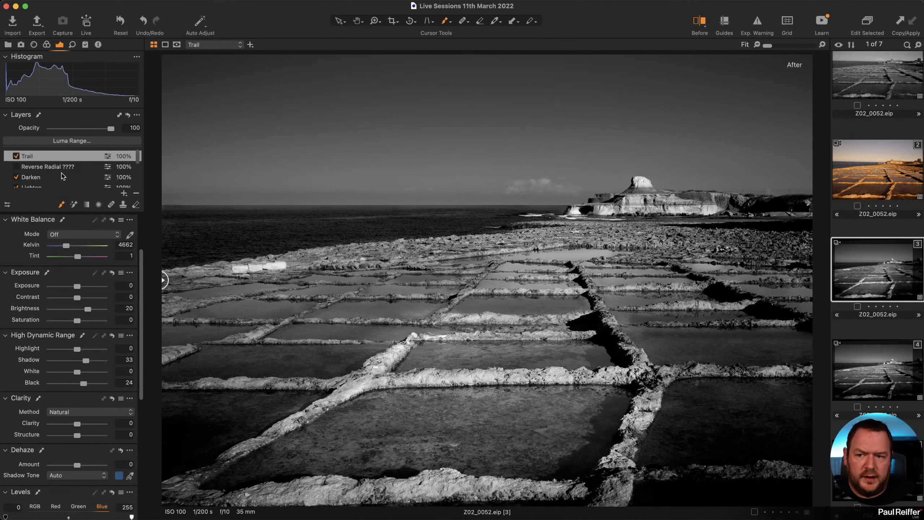
pyautogui.click(44, 178)
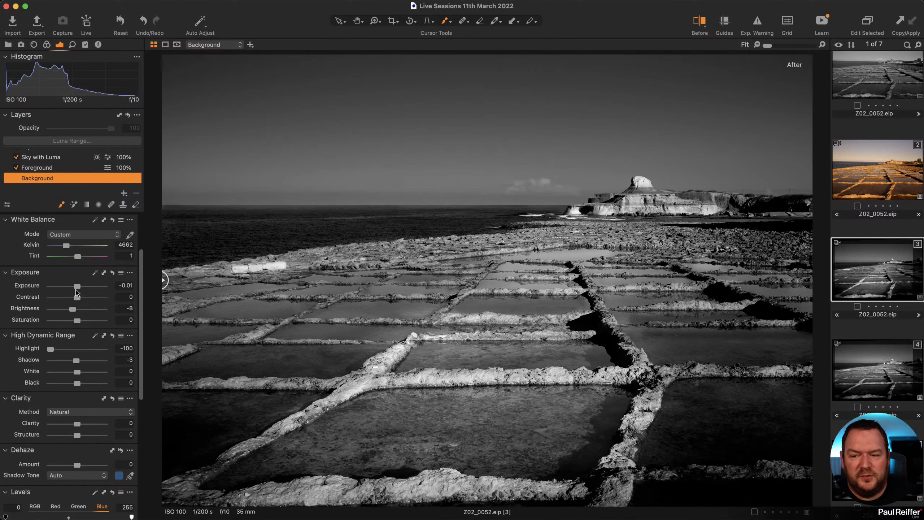
pyautogui.moveTo(77, 286); pyautogui.dragTo(70, 311)
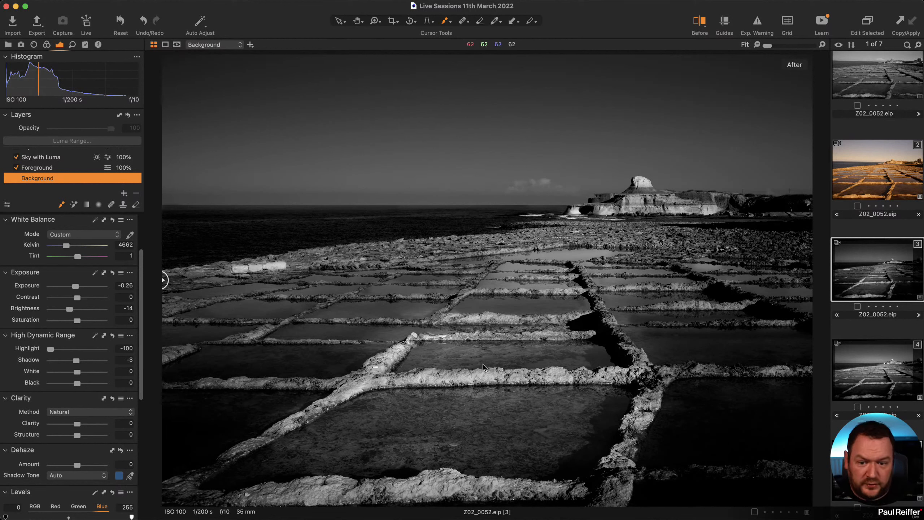
pyautogui.scroll(5, 51, 167)
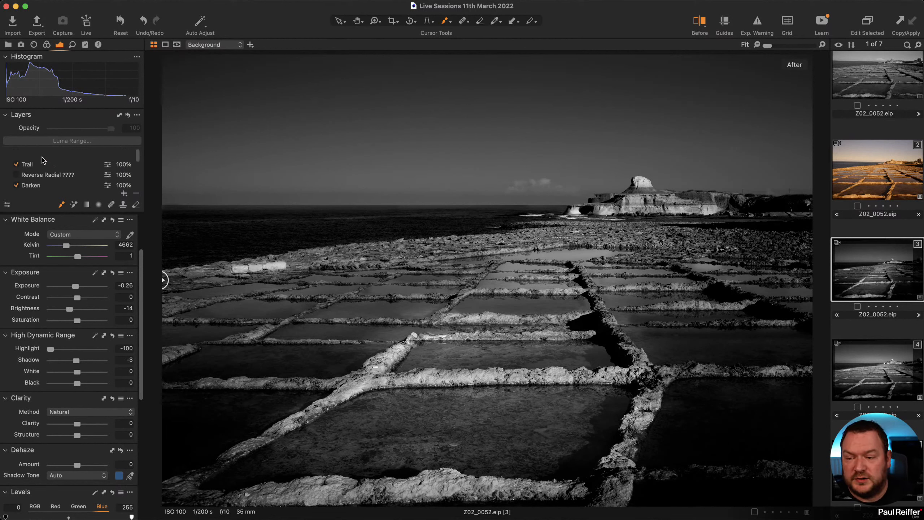
# Select the Trail layer and lower the eraser opacity from 40 to 19.
pyautogui.click(45, 157)
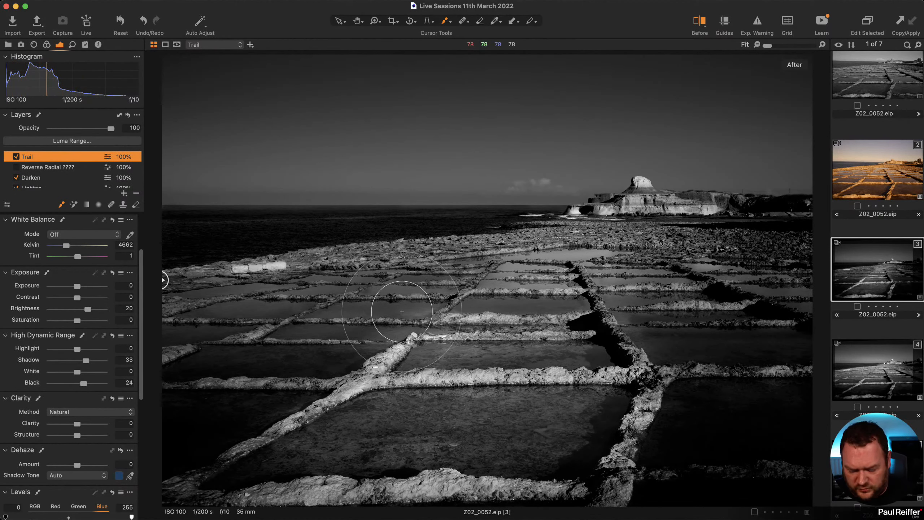
pyautogui.rightClick(335, 290)
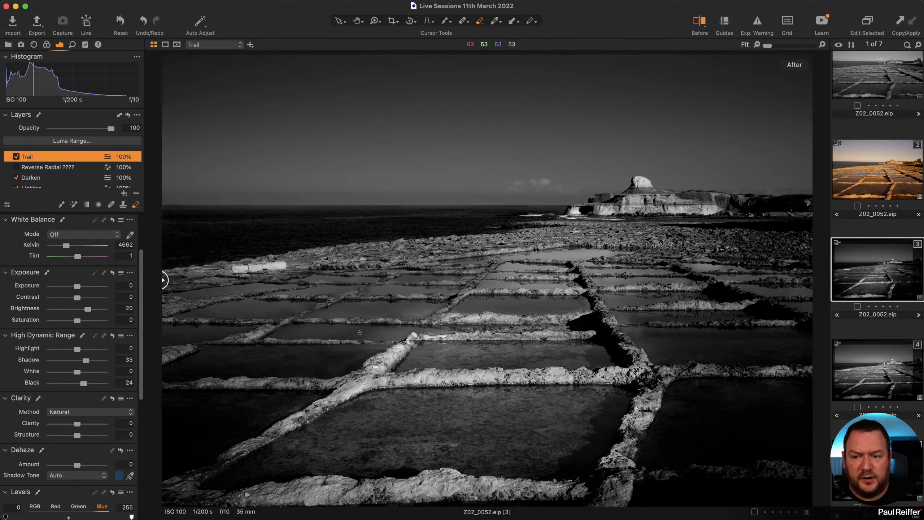
pyautogui.rightClick(360, 332)
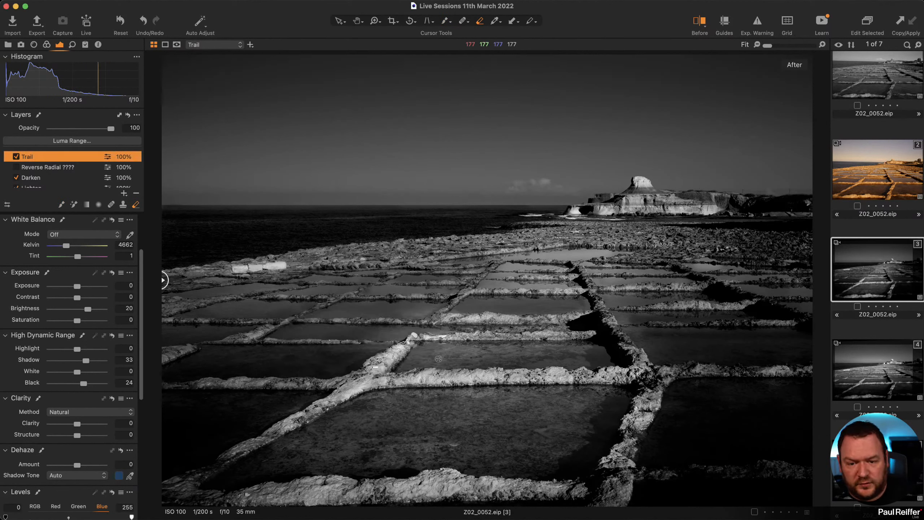
pyautogui.rightClick(404, 337)
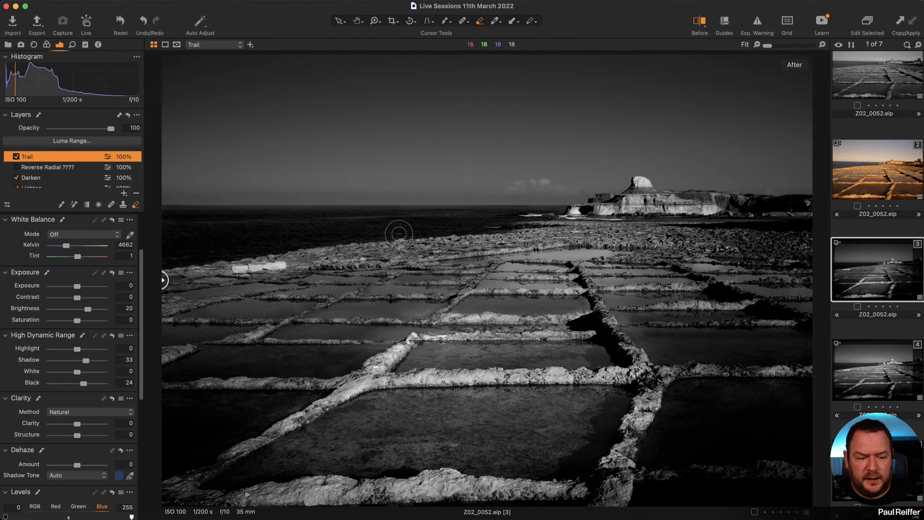
pyautogui.rightClick(389, 342)
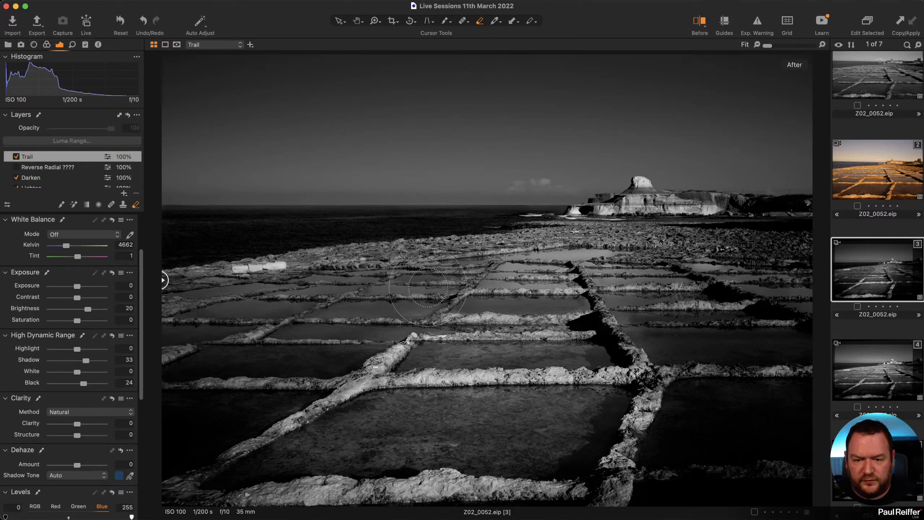
pyautogui.rightClick(447, 308)
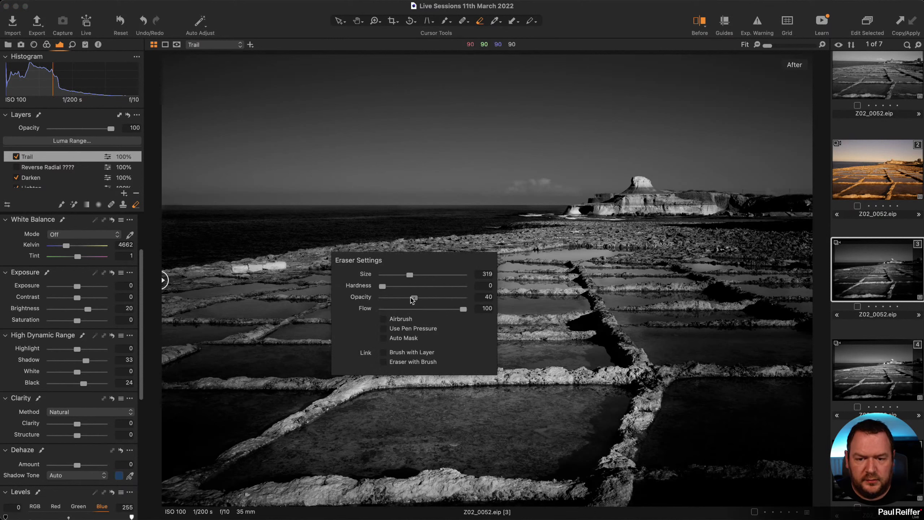
pyautogui.moveTo(414, 297); pyautogui.dragTo(398, 297)
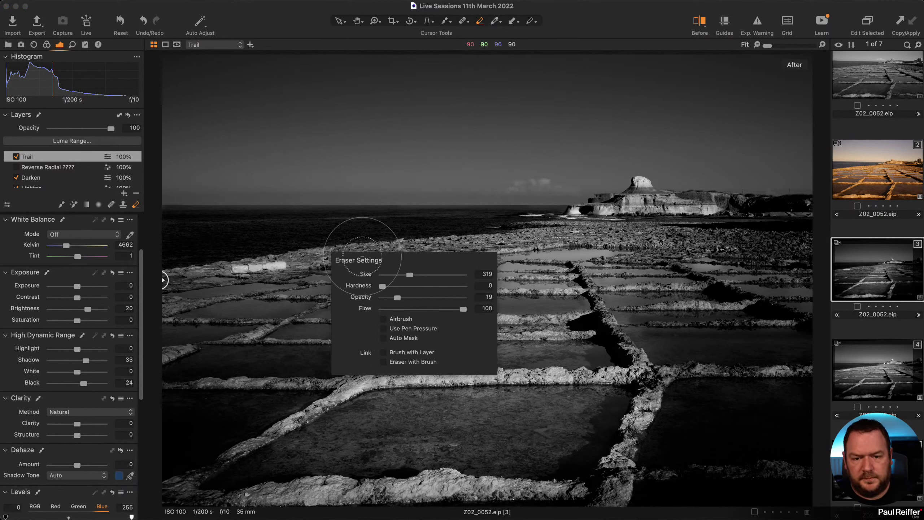
pyautogui.click(331, 243)
# Erase the Trail mask along the pan walls and the bottom wall of the image.
pyautogui.moveTo(445, 300); pyautogui.dragTo(404, 323)
pyautogui.moveTo(428, 335)
pyautogui.mouseDown()
pyautogui.moveTo(405, 334)
pyautogui.moveTo(360, 383)
pyautogui.moveTo(309, 382)
pyautogui.mouseUp()
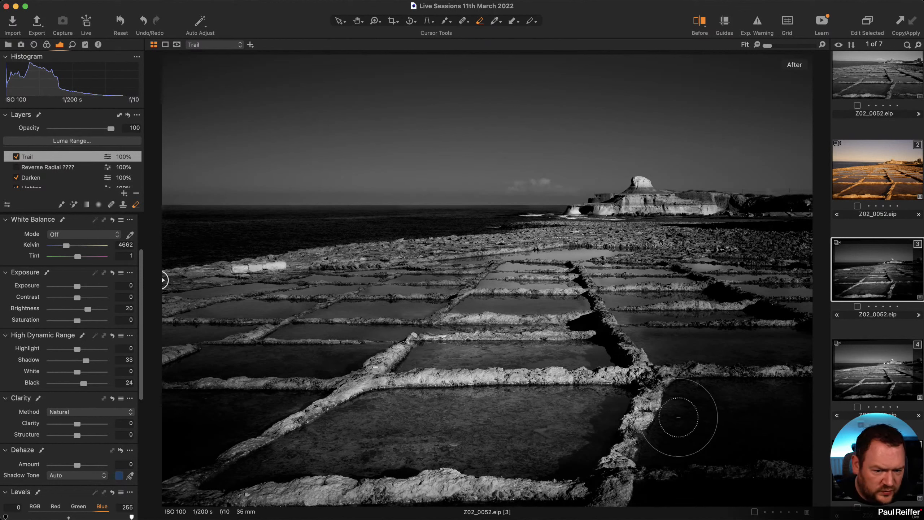
pyautogui.moveTo(465, 500); pyautogui.dragTo(223, 505)
pyautogui.moveTo(542, 499); pyautogui.dragTo(364, 486)
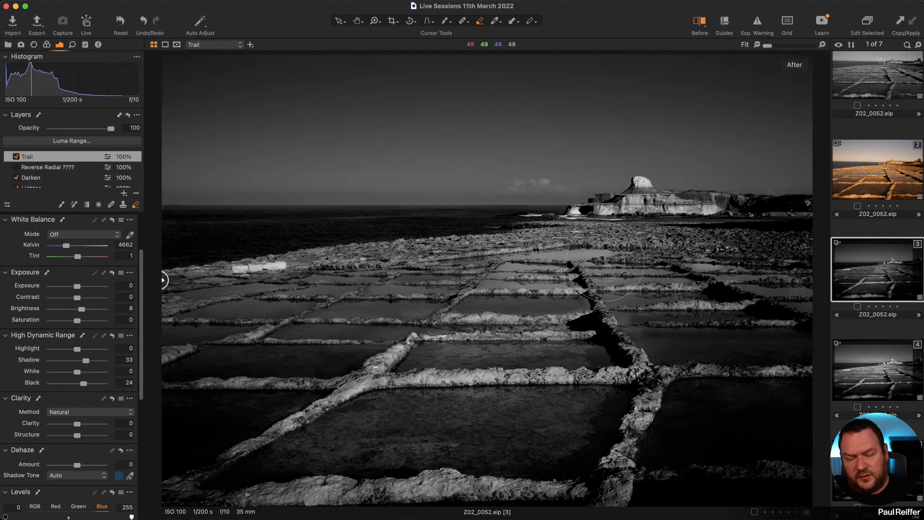
# Return to the Draw Mask brush and bring up the fourth variant for comparison.
pyautogui.press('b')
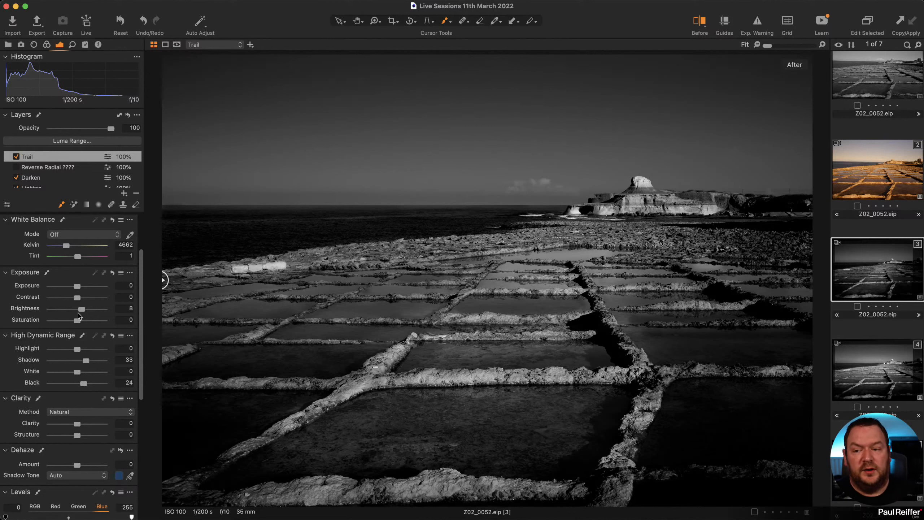
pyautogui.click(864, 375)
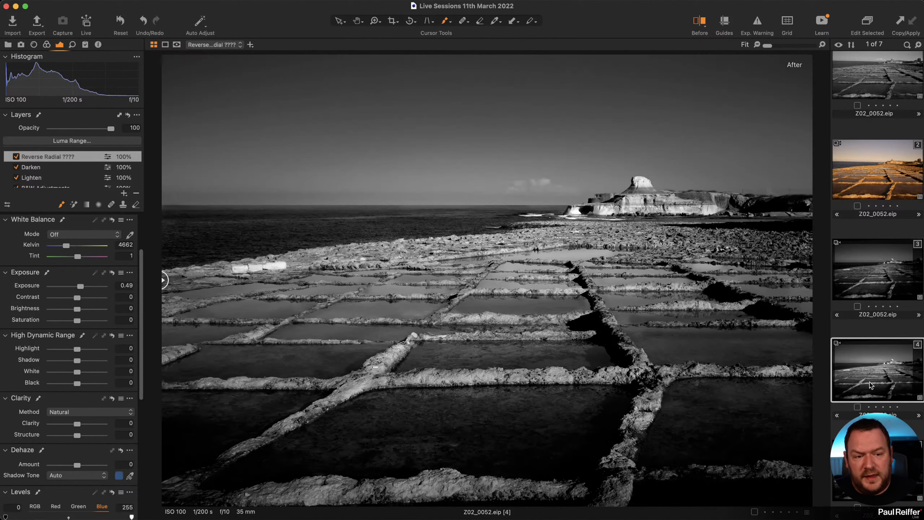
# Raise the Background layer's brightness from -14 to -4, checking it against the fourth variant.
pyautogui.click(876, 298)
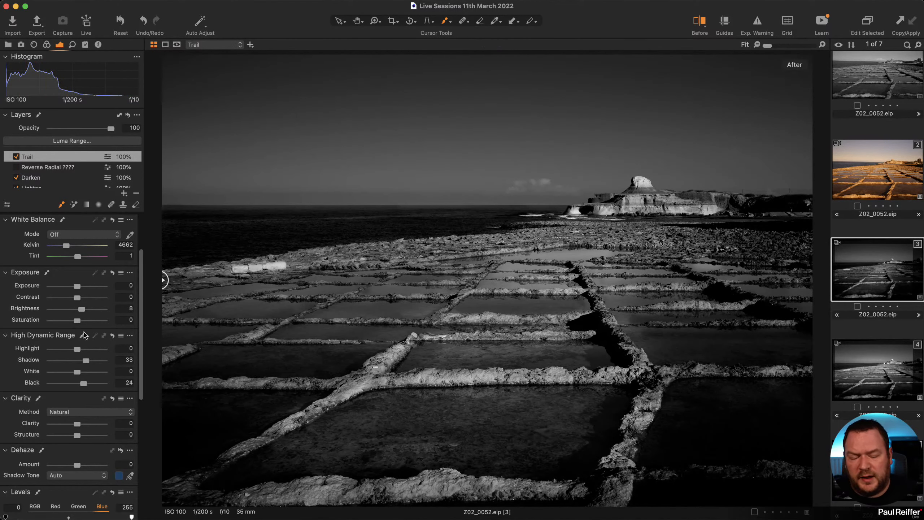
pyautogui.scroll(-1, 55, 179)
pyautogui.scroll(-3, 56, 179)
pyautogui.click(50, 178)
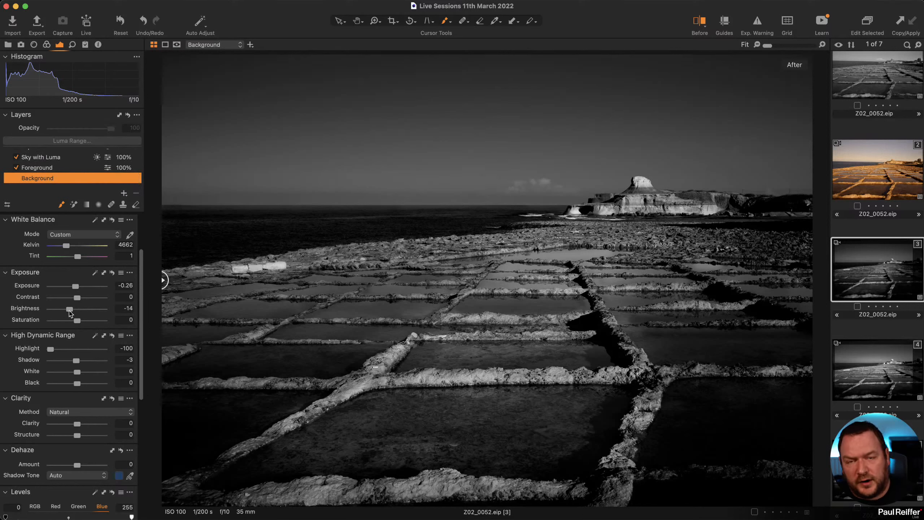
pyautogui.moveTo(69, 311); pyautogui.dragTo(75, 313)
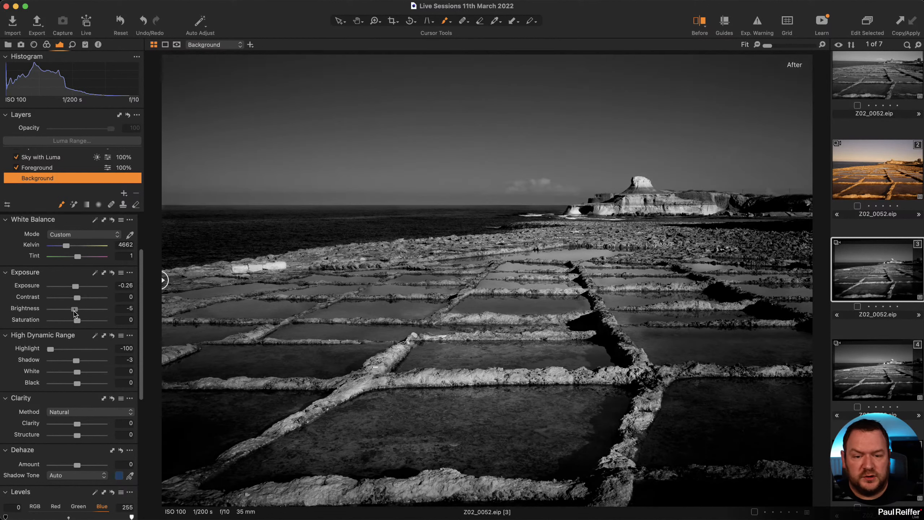
pyautogui.click(873, 374)
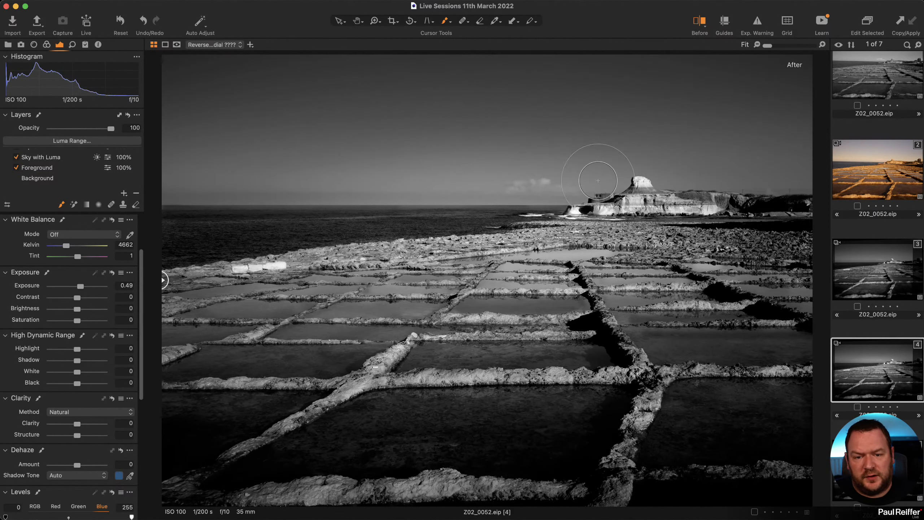
pyautogui.click(877, 272)
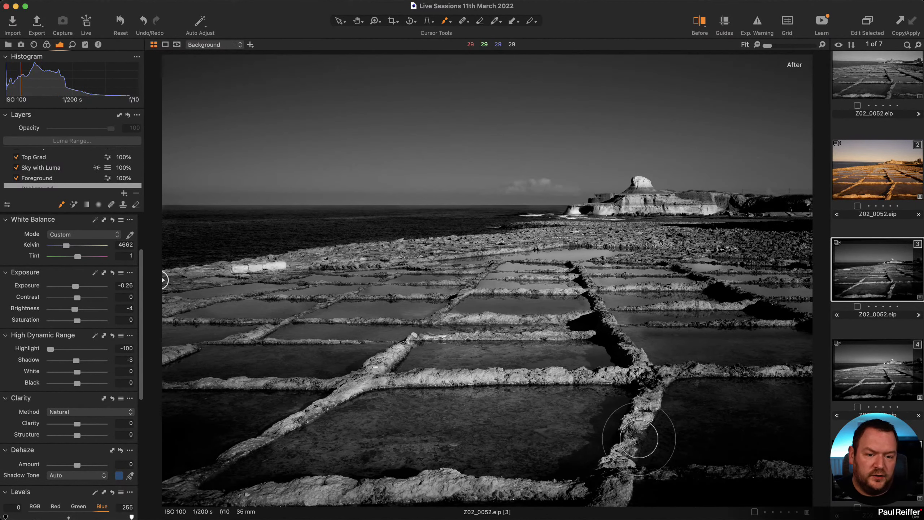
# Erase the Trail mask across the middle walls and central pans.
pyautogui.press('e')
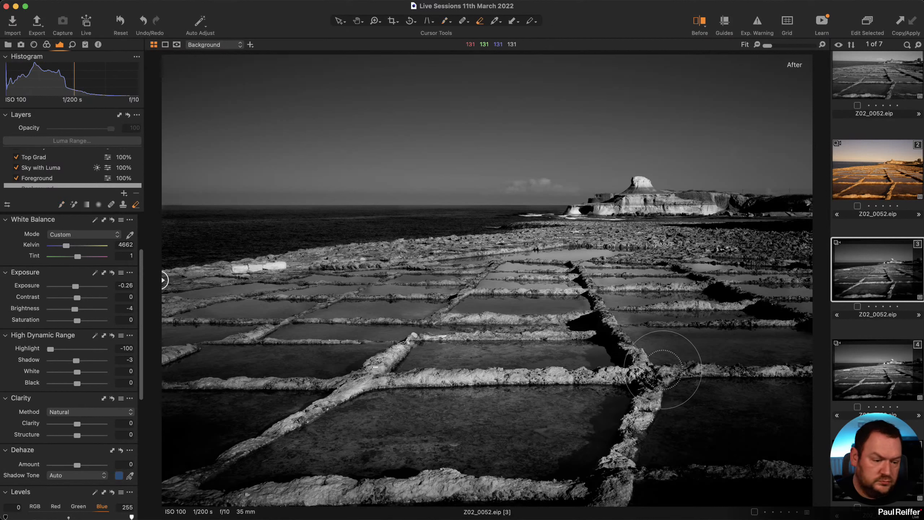
pyautogui.moveTo(639, 396)
pyautogui.mouseDown()
pyautogui.moveTo(690, 429)
pyautogui.moveTo(622, 485)
pyautogui.mouseUp()
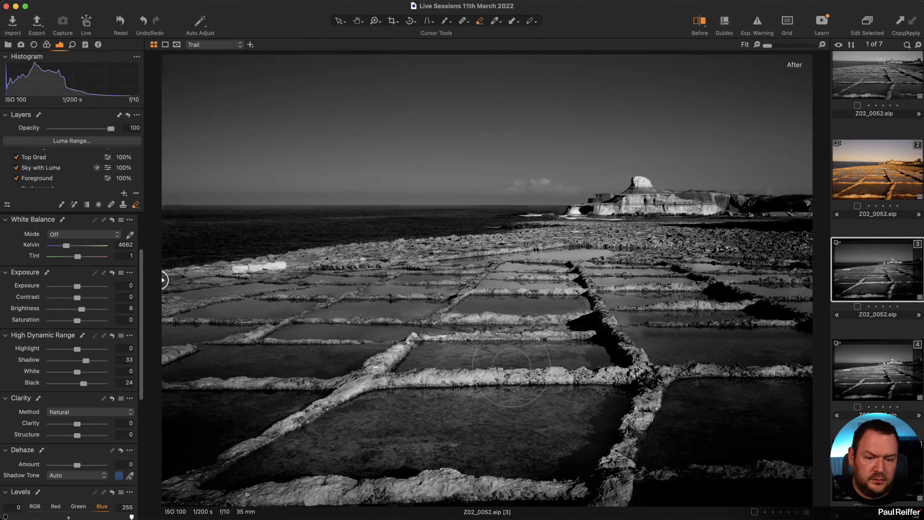
pyautogui.moveTo(259, 478); pyautogui.dragTo(280, 453)
pyautogui.moveTo(289, 445); pyautogui.dragTo(368, 417)
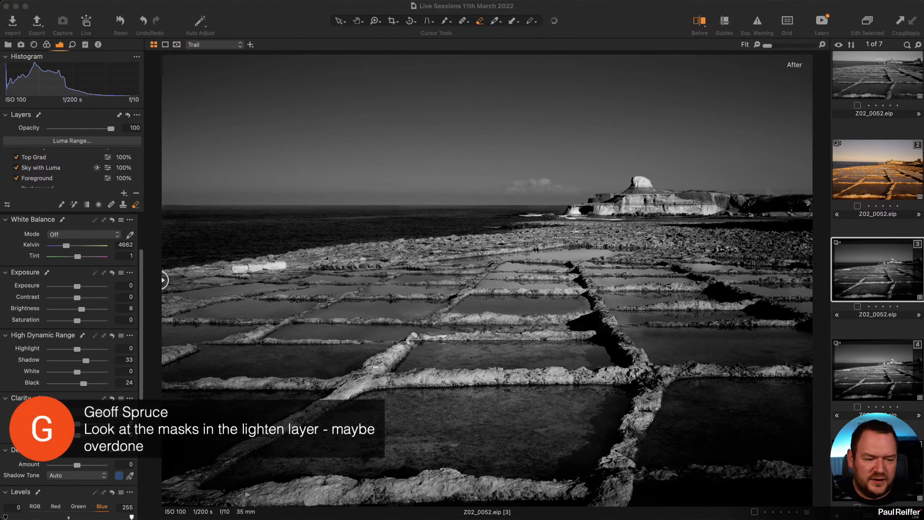
pyautogui.scroll(2, 51, 167)
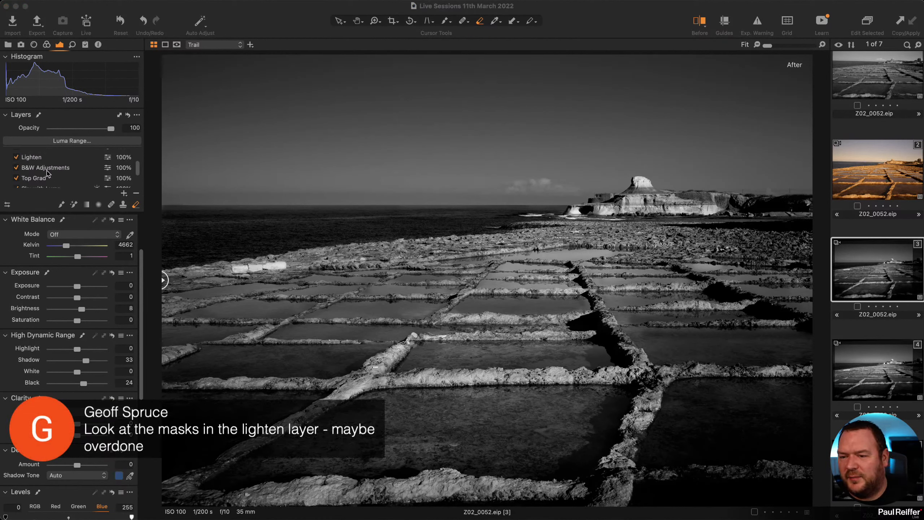
# Show the Lighten layer's mask and compare the image with that layer on and off.
pyautogui.click(41, 160)
pyautogui.press('m')
pyautogui.press('m')
pyautogui.press('m')
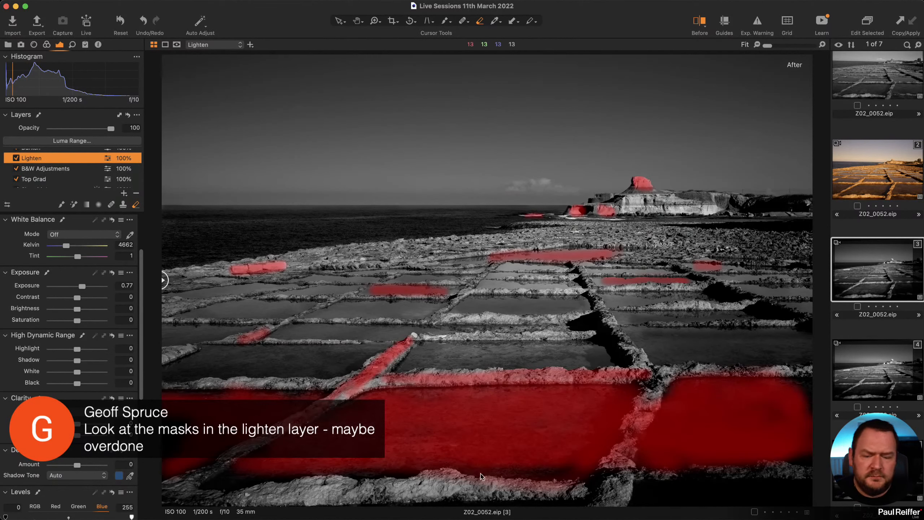
pyautogui.press('m')
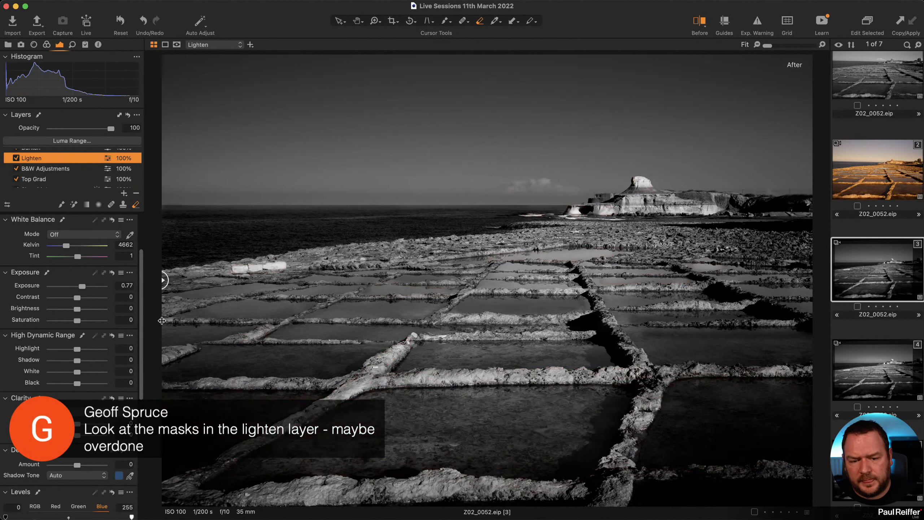
pyautogui.click(15, 158)
pyautogui.click(16, 158)
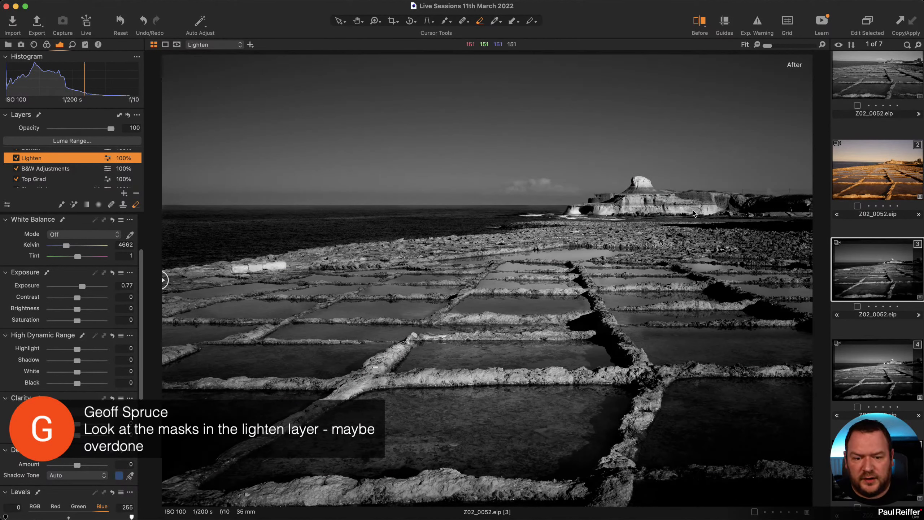
pyautogui.press('m')
pyautogui.press('m')
pyautogui.click(15, 158)
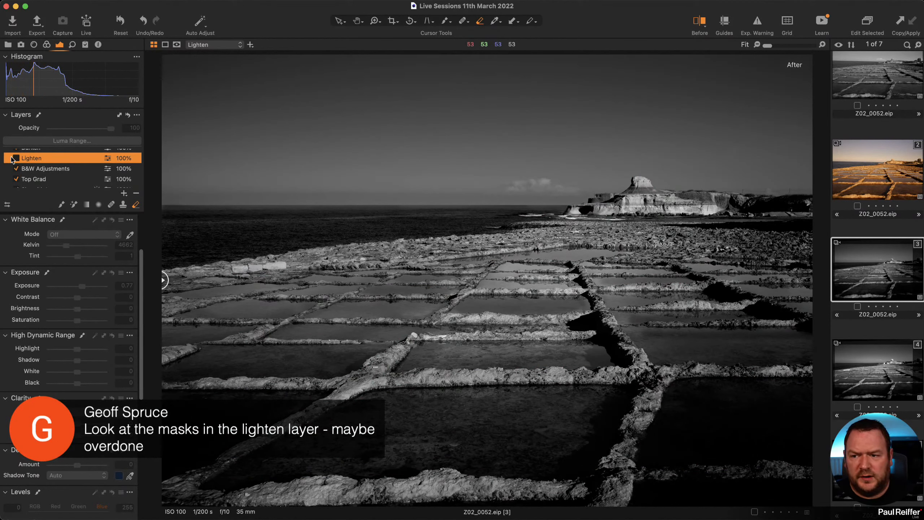
pyautogui.click(14, 159)
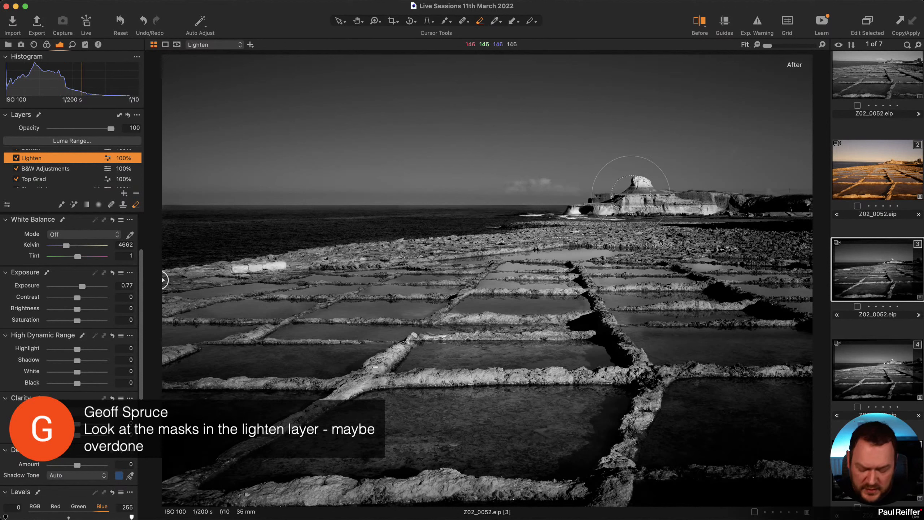
pyautogui.press('m')
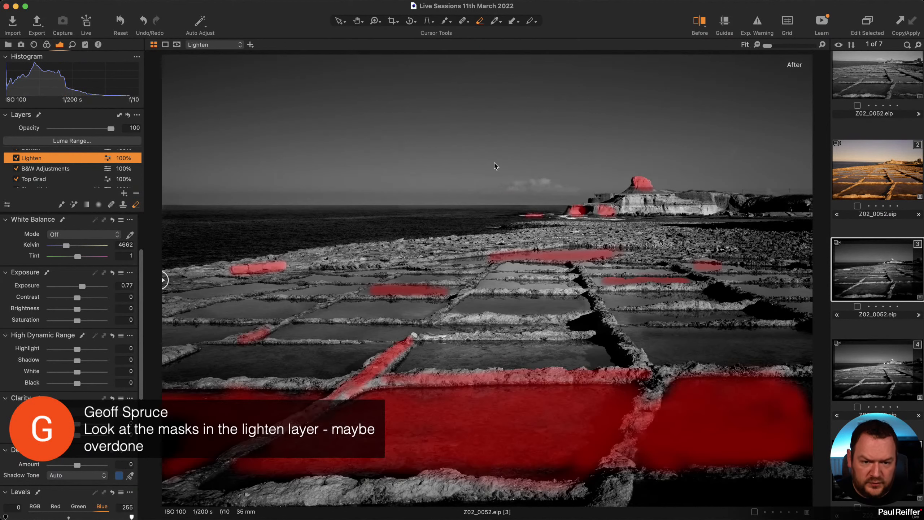
# Lower the eraser opacity to 11 and lightly erase the Lighten mask on the headland.
pyautogui.rightClick(496, 166)
pyautogui.moveTo(483, 188); pyautogui.dragTo(470, 188)
pyautogui.click(500, 102)
pyautogui.moveTo(649, 171); pyautogui.dragTo(646, 173)
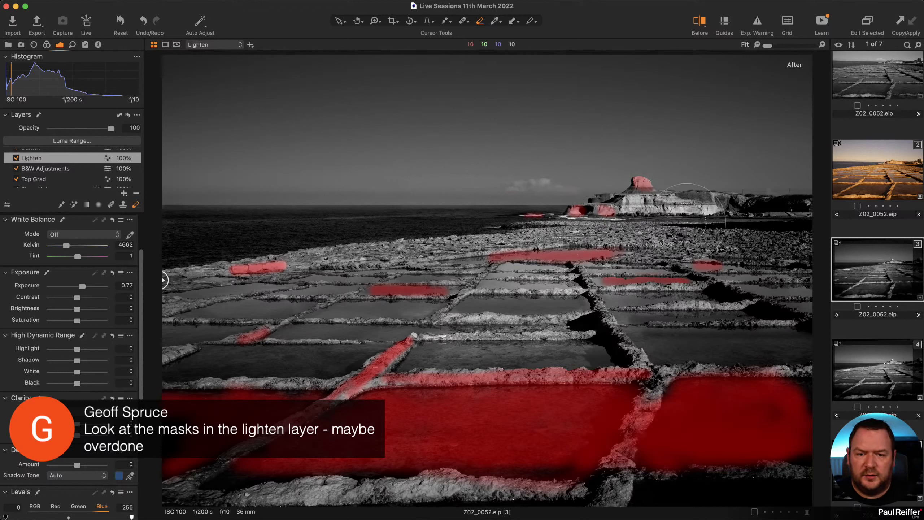
# Hide the mask overlay and show the composition guides over the mono seascape.
pyautogui.press('m')
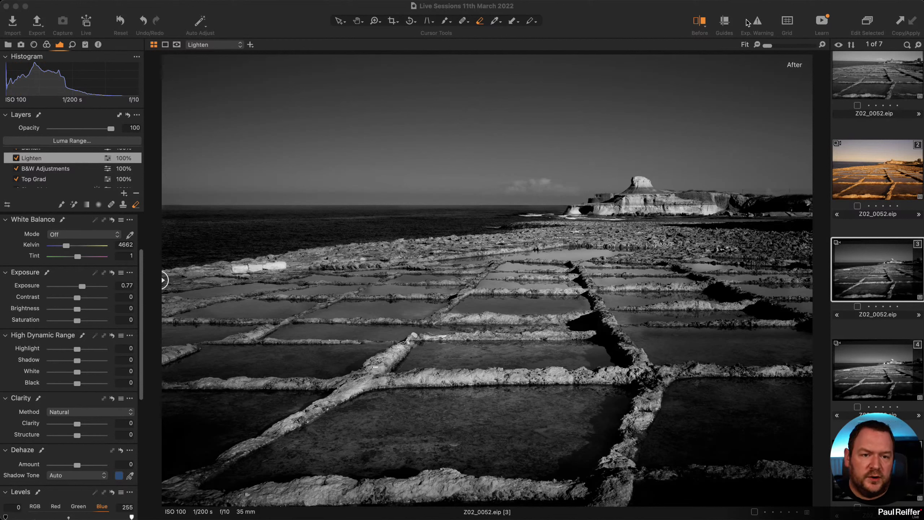
pyautogui.click(723, 22)
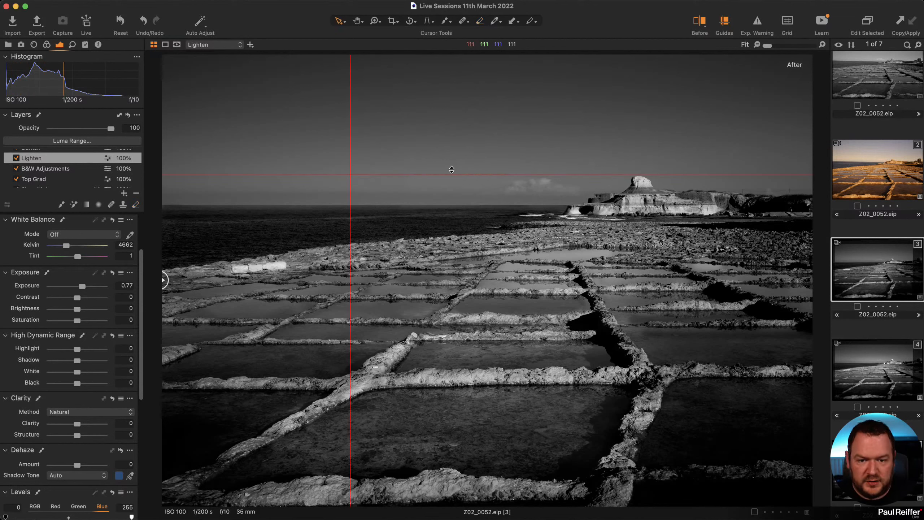
# Set a guide on the horizon and apply Keystone Horizontal so the horizon and pan walls run level.
pyautogui.moveTo(452, 169); pyautogui.dragTo(452, 204)
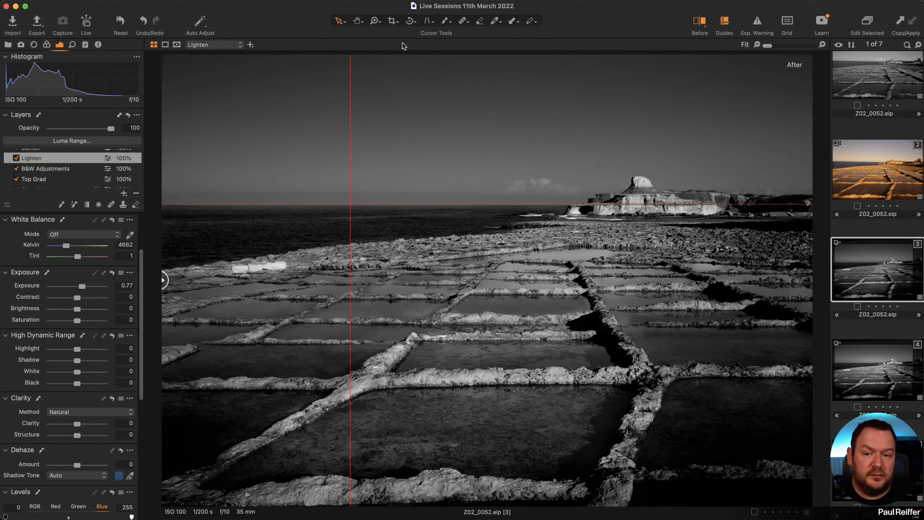
pyautogui.click(428, 22)
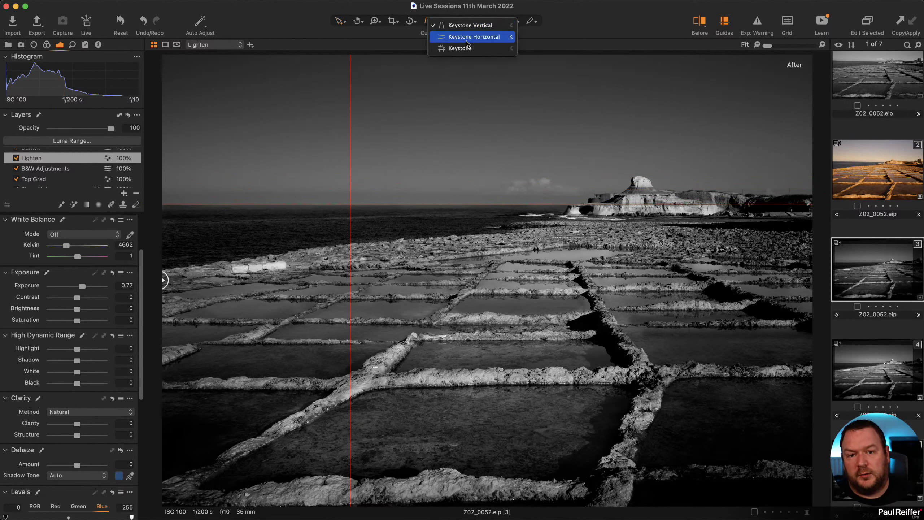
pyautogui.click(467, 38)
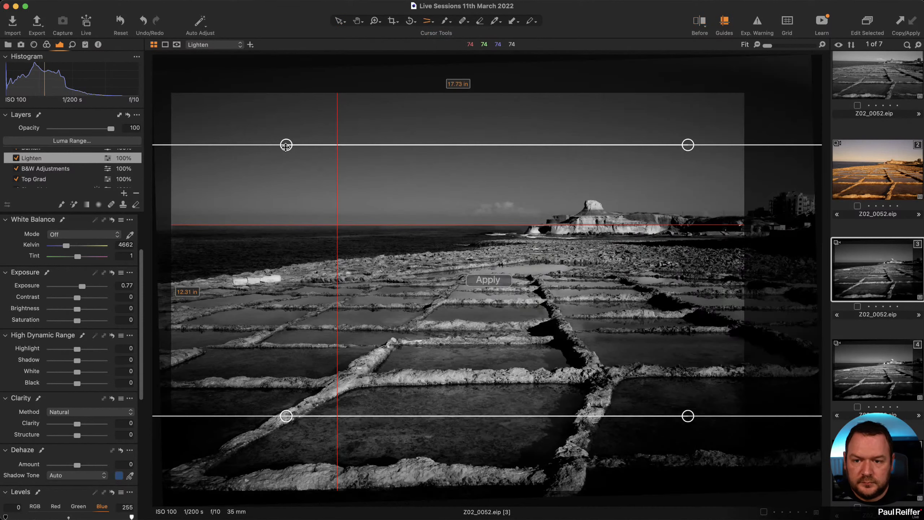
pyautogui.moveTo(286, 146); pyautogui.dragTo(213, 225)
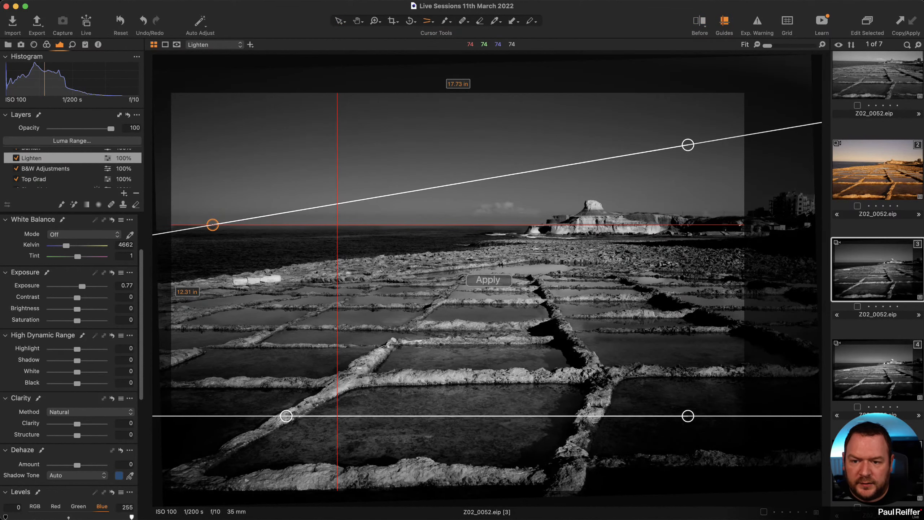
pyautogui.moveTo(687, 144); pyautogui.dragTo(692, 224)
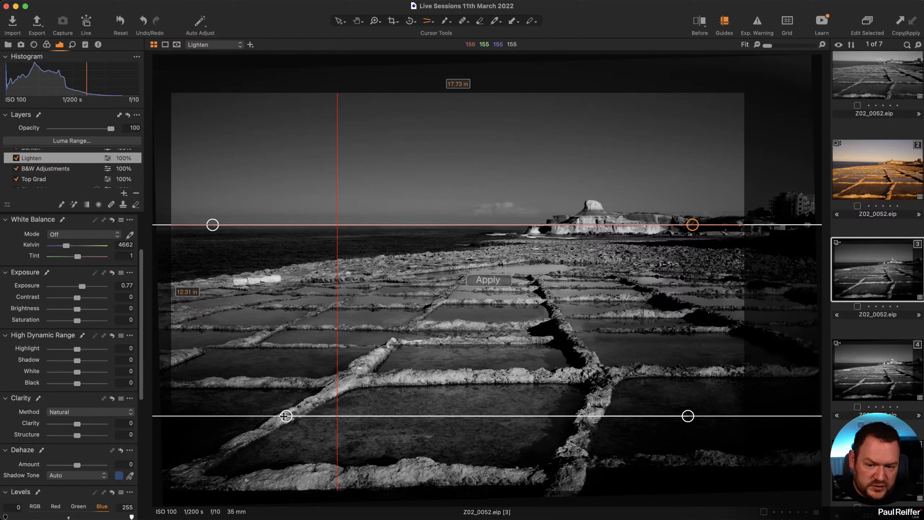
pyautogui.moveTo(687, 416); pyautogui.dragTo(690, 409)
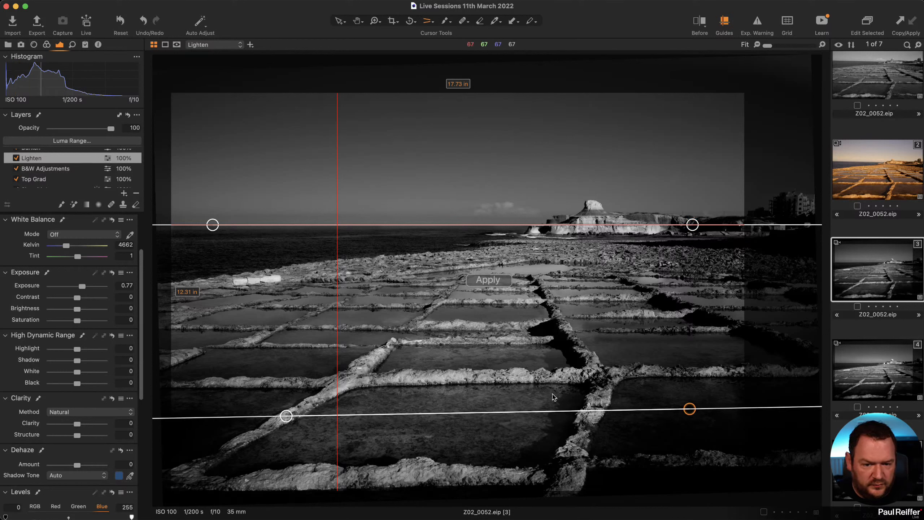
pyautogui.moveTo(690, 408); pyautogui.dragTo(688, 407)
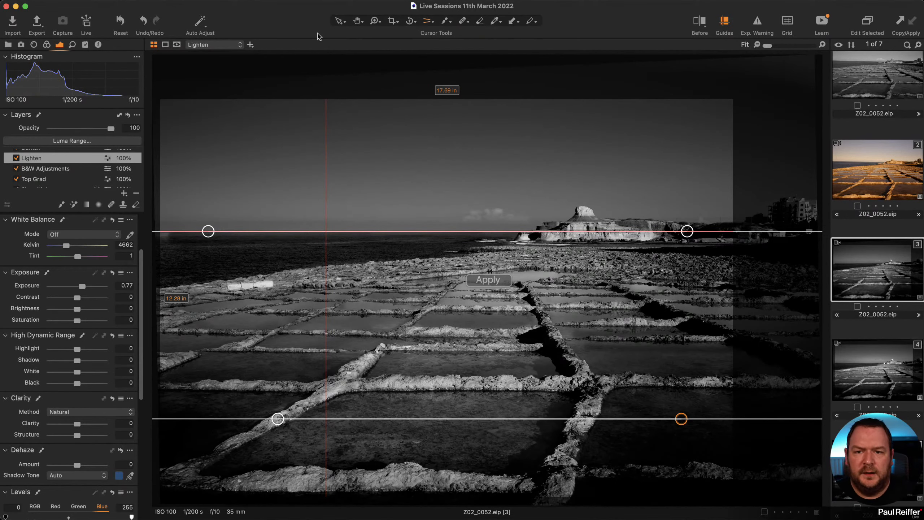
pyautogui.click(338, 20)
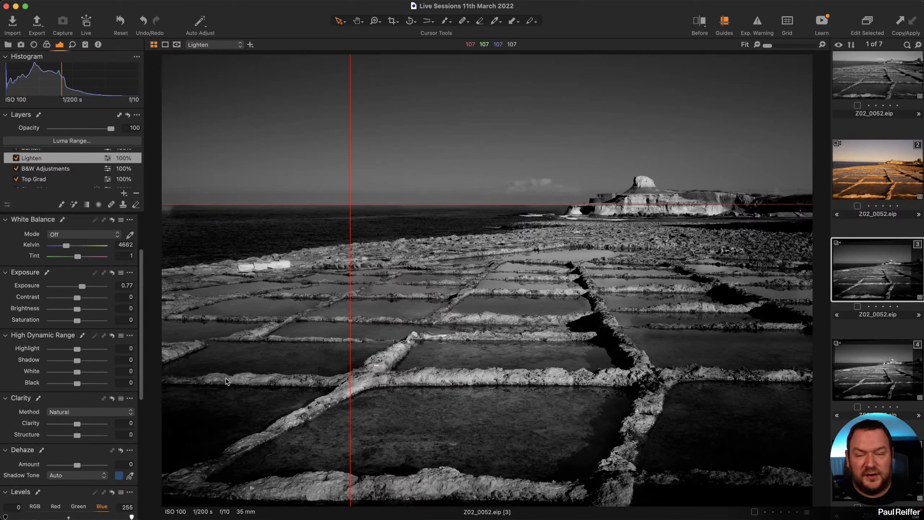
pyautogui.click(398, 23)
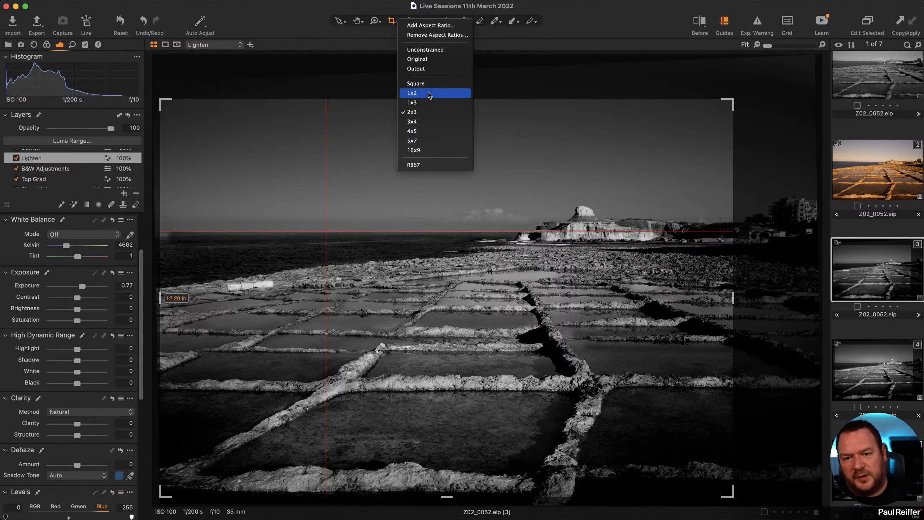
# Crop to a 16x9 frame of 18.01 x 10.13 in, trimming the right edge and top.
pyautogui.click(443, 154)
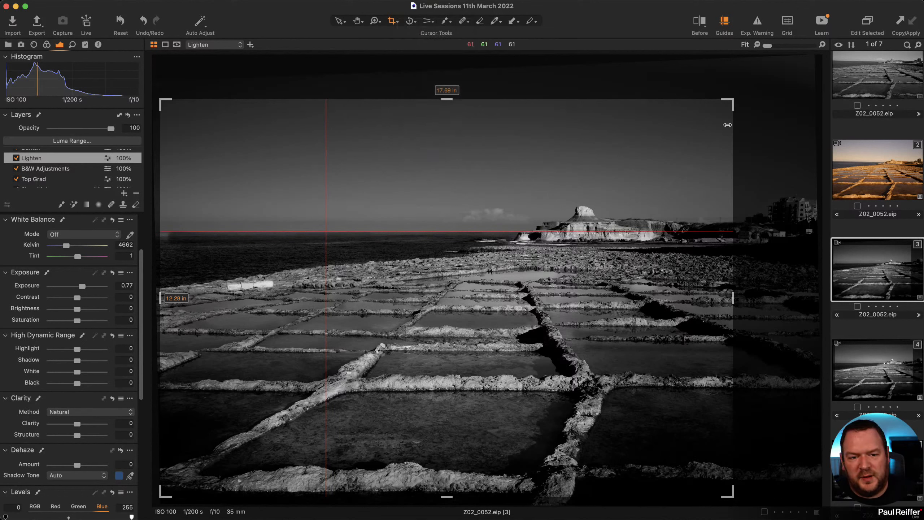
pyautogui.moveTo(732, 102); pyautogui.dragTo(724, 112)
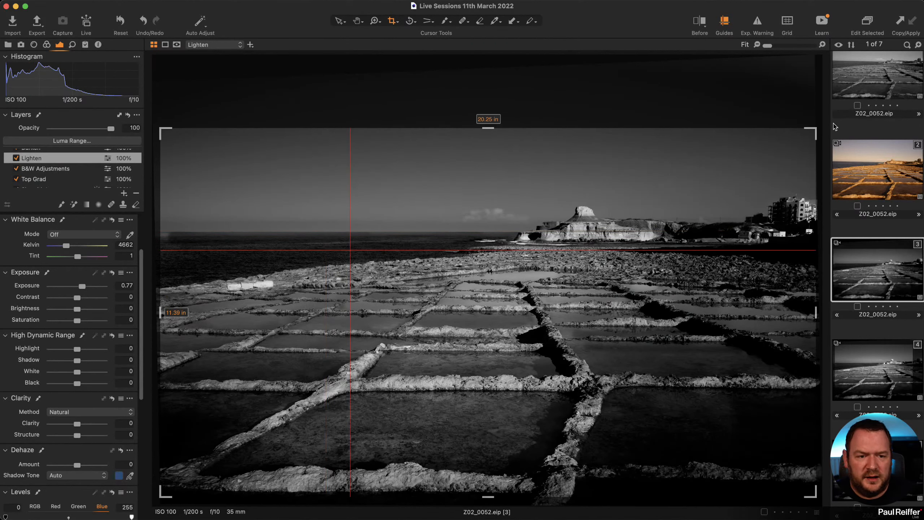
pyautogui.moveTo(816, 129); pyautogui.dragTo(716, 169)
pyautogui.moveTo(627, 276); pyautogui.dragTo(625, 240)
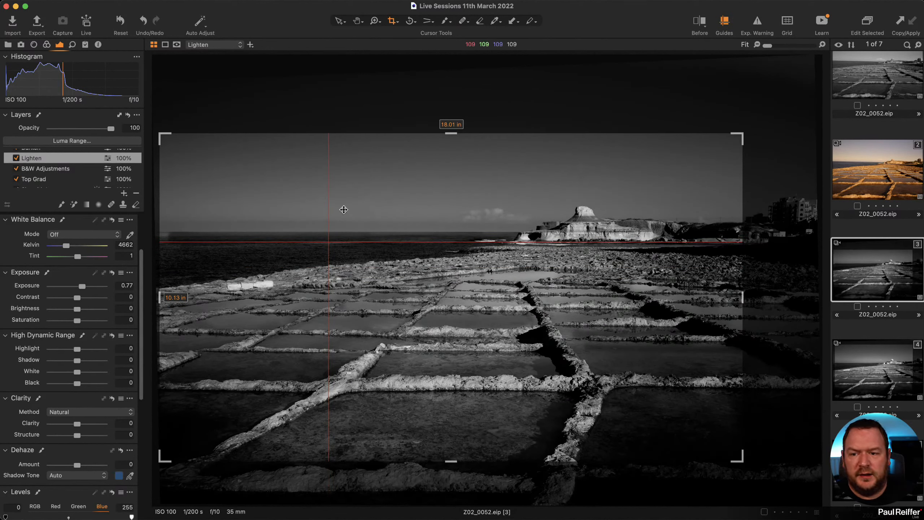
pyautogui.moveTo(381, 190); pyautogui.dragTo(384, 190)
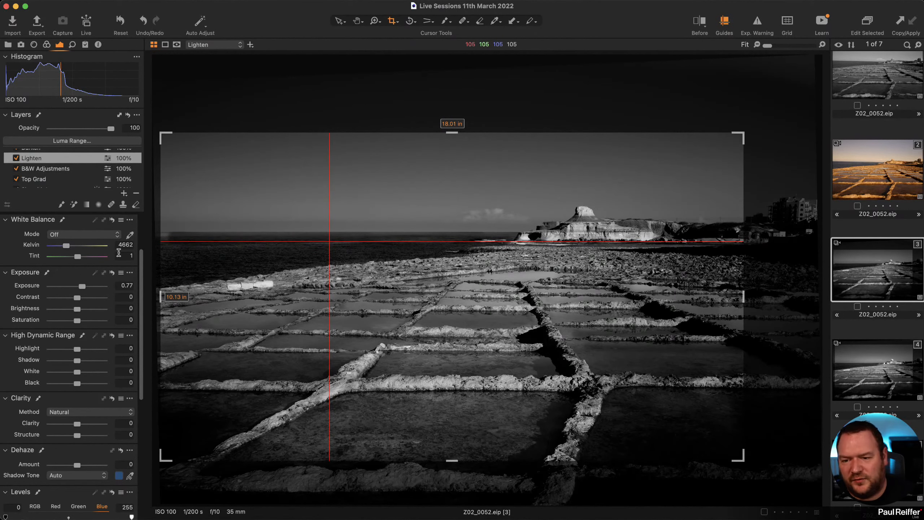
pyautogui.click(339, 21)
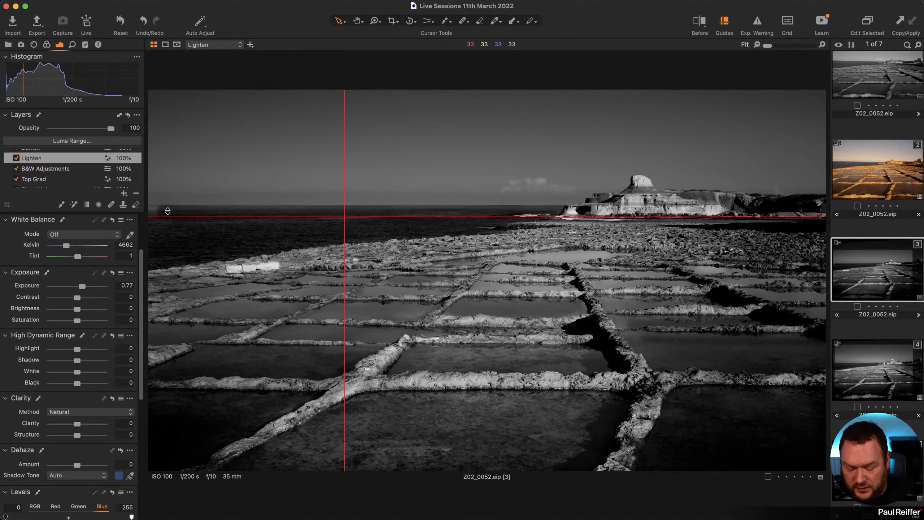
# Show the mask overlay, zoom in on the horizon, and select the Darken layer.
pyautogui.press('m')
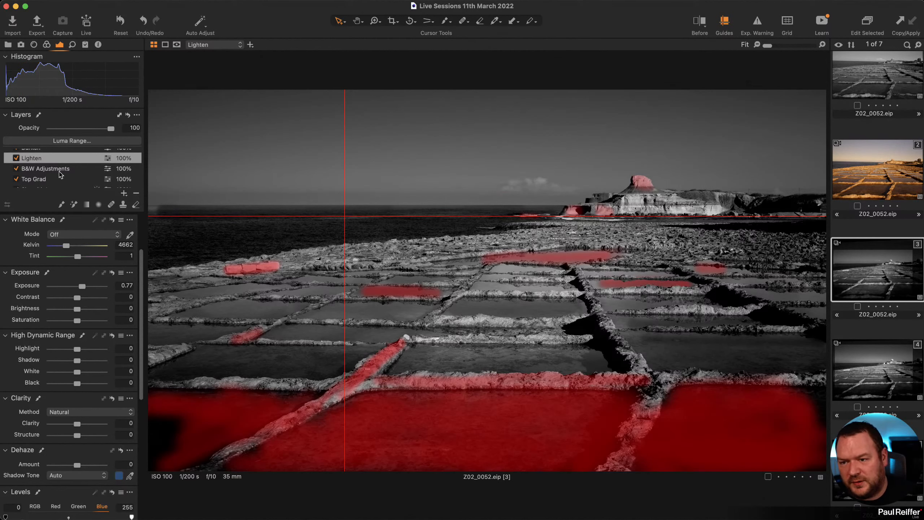
pyautogui.scroll(1, 61, 174)
pyautogui.press('z')
pyautogui.moveTo(109, 243); pyautogui.dragTo(146, 260)
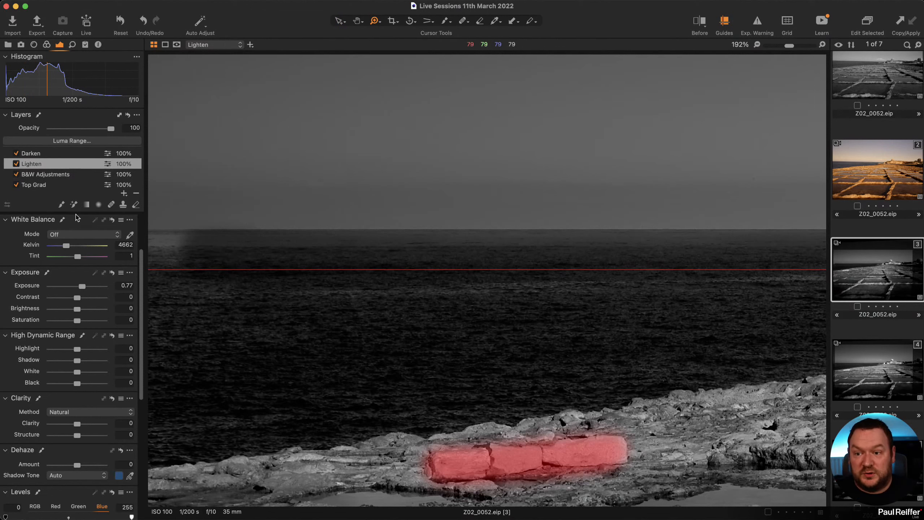
pyautogui.click(65, 176)
pyautogui.click(54, 183)
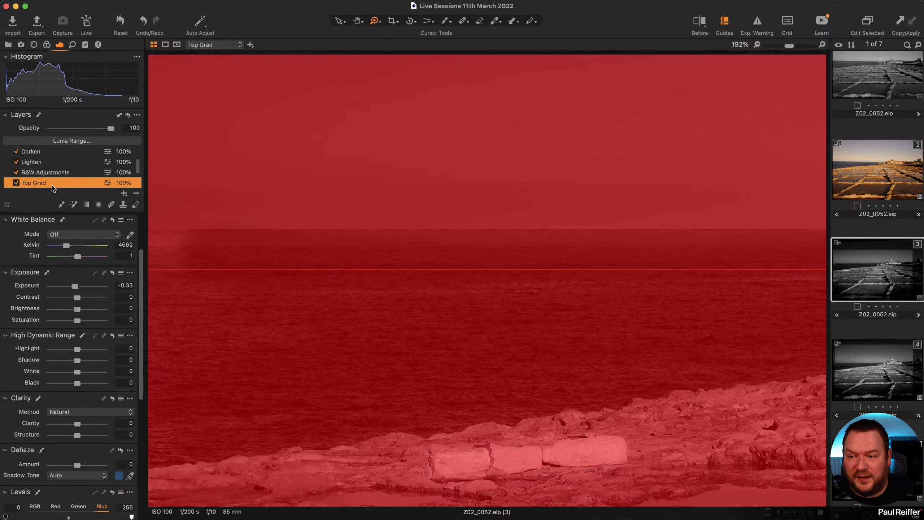
pyautogui.scroll(2, 57, 180)
pyautogui.click(53, 177)
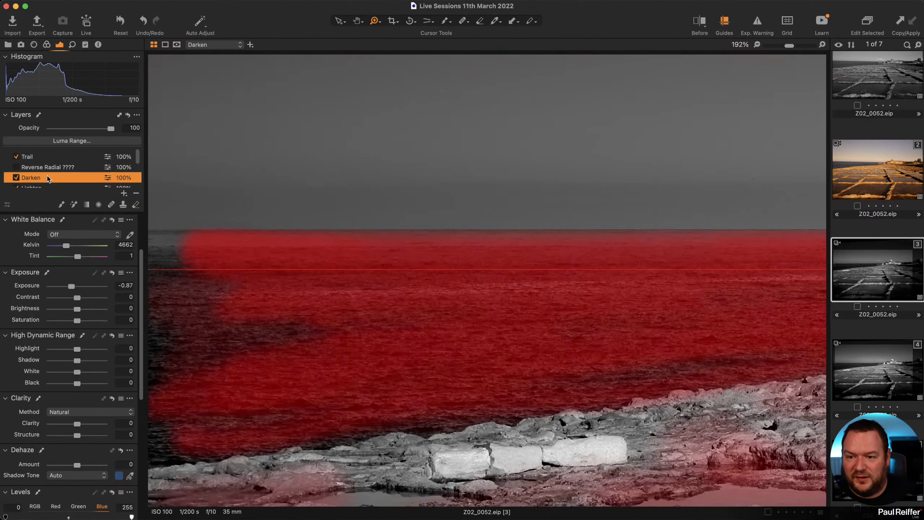
# Erase the Darken mask at the horizon's left end with a smaller eraser, hardness 77, opacity 76.
pyautogui.press('e')
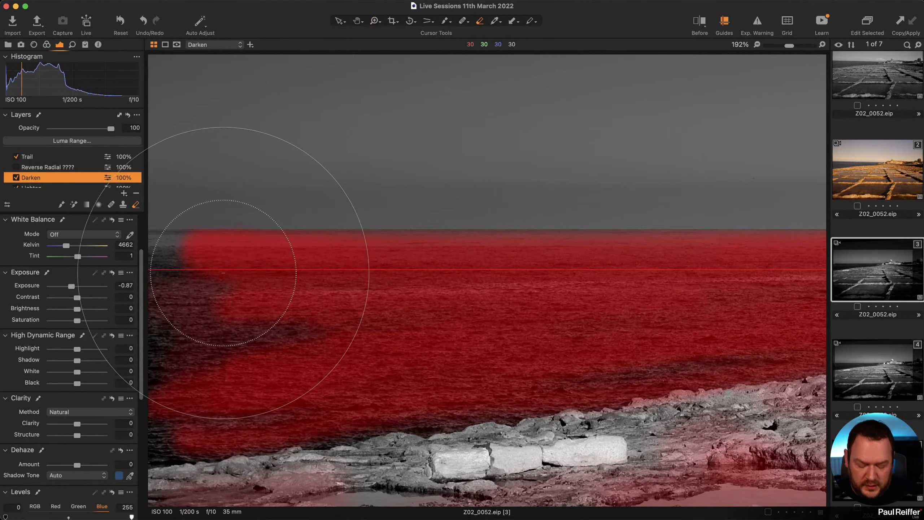
pyautogui.press('[')
pyautogui.press('[')
pyautogui.press('[')
pyautogui.press('[')
pyautogui.press('[')
pyautogui.press('[')
pyautogui.press('[')
pyautogui.press('[')
pyautogui.press('[')
pyautogui.press('[')
pyautogui.press('[')
pyautogui.press('[')
pyautogui.press('[')
pyautogui.press('[')
pyautogui.press('[')
pyautogui.press('[')
pyautogui.press('[')
pyautogui.press('[')
pyautogui.press('[')
pyautogui.press('[')
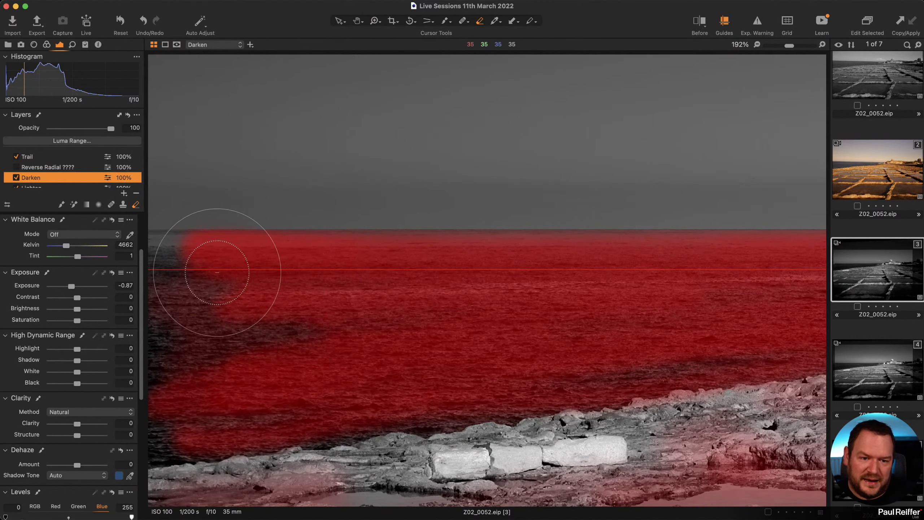
pyautogui.press('[')
pyautogui.press('[')
pyautogui.press('[')
pyautogui.press('[')
pyautogui.press('[')
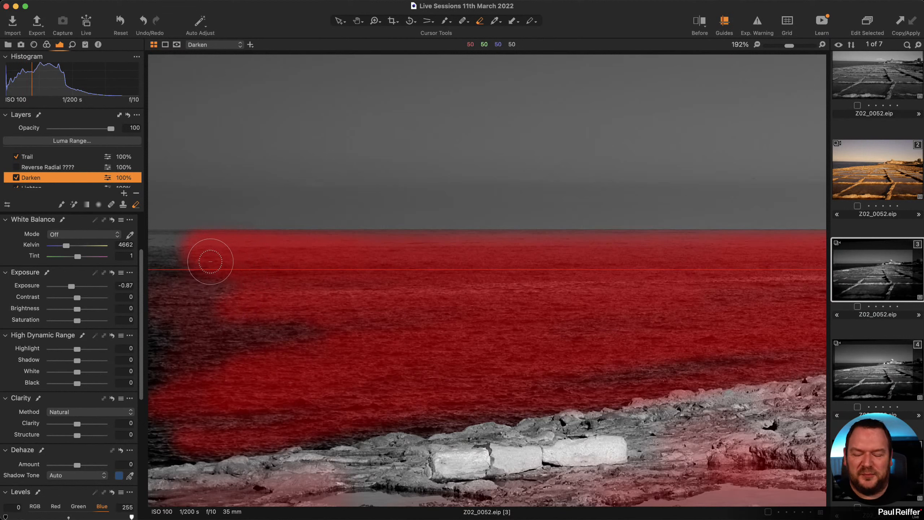
pyautogui.rightClick(211, 263)
pyautogui.moveTo(198, 273); pyautogui.dragTo(259, 273)
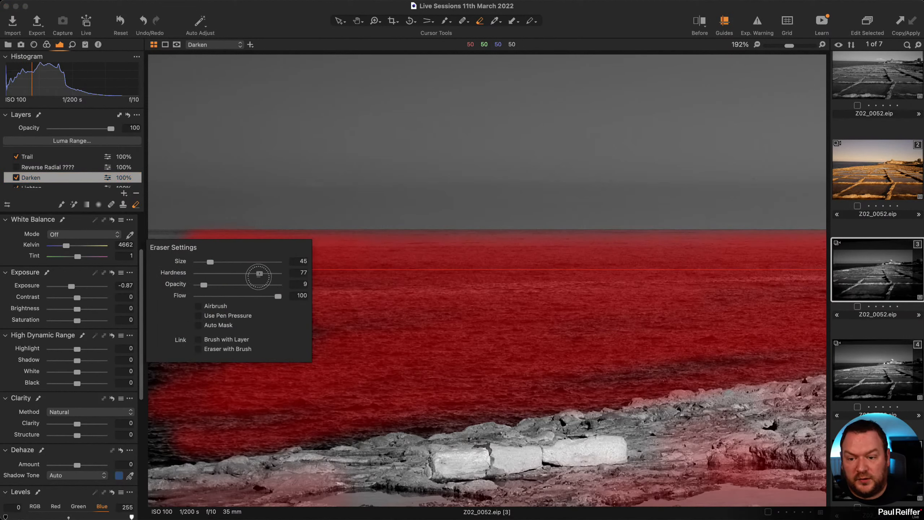
pyautogui.moveTo(204, 285); pyautogui.dragTo(260, 284)
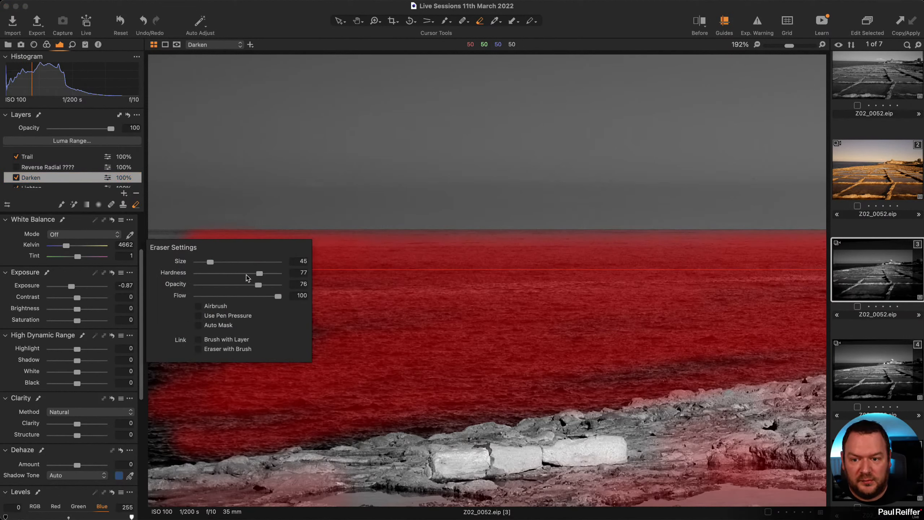
pyautogui.click(219, 227)
pyautogui.moveTo(203, 245); pyautogui.dragTo(124, 242)
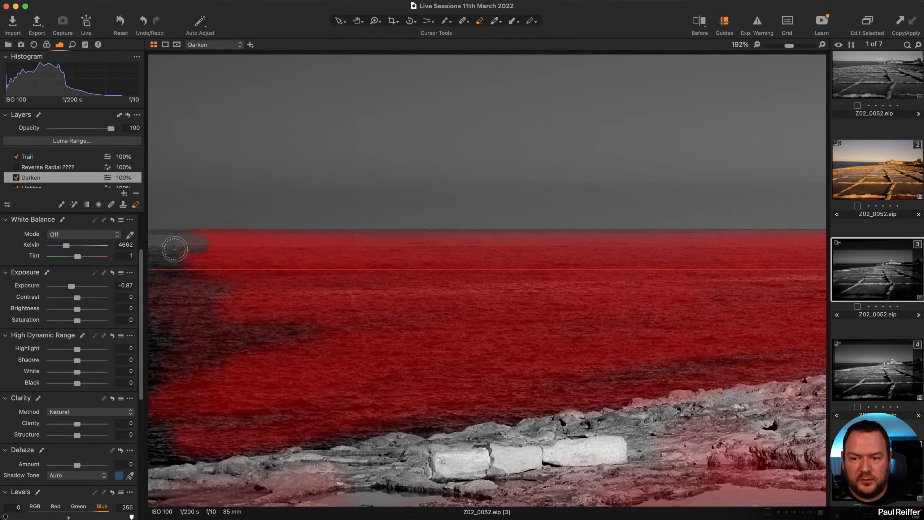
# Paint the Darken mask over the left sea band with a small brush, hardness 71, flow 90.
pyautogui.press('b')
pyautogui.rightClick(336, 294)
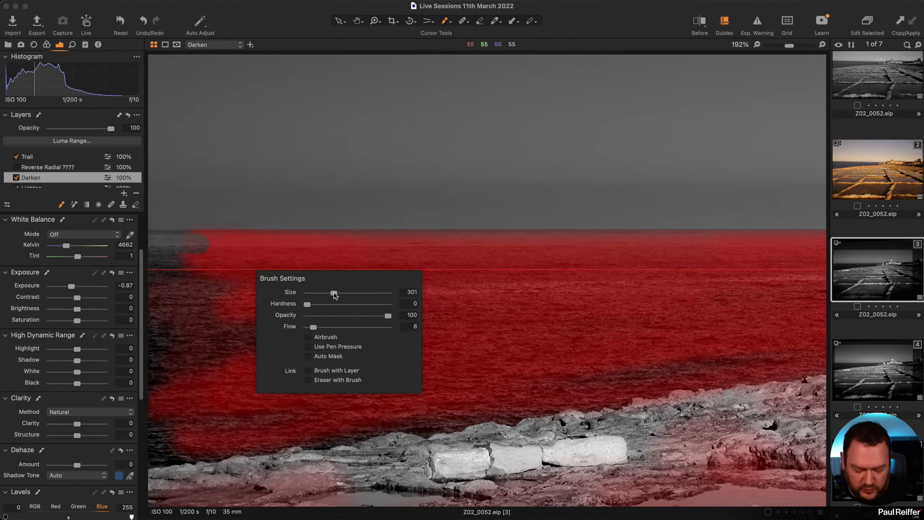
pyautogui.moveTo(306, 305); pyautogui.dragTo(364, 304)
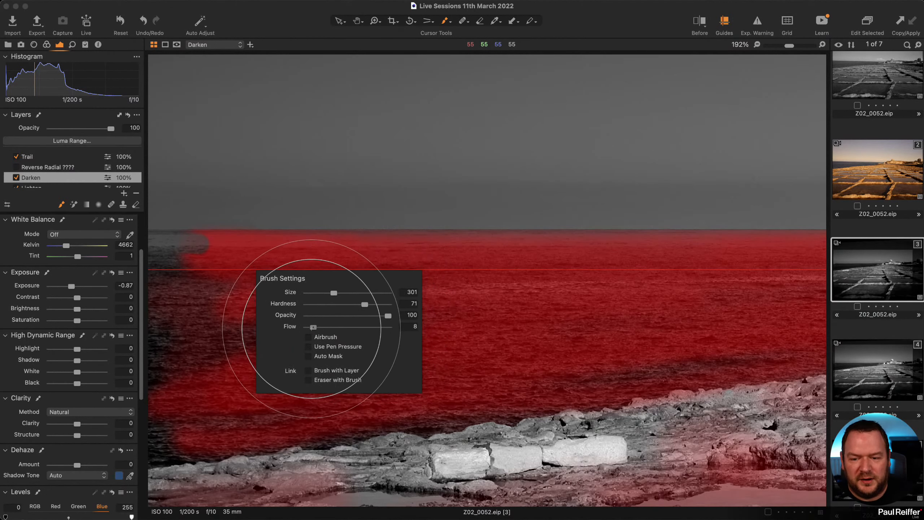
pyautogui.moveTo(311, 328); pyautogui.dragTo(378, 330)
pyautogui.moveTo(325, 293); pyautogui.dragTo(320, 293)
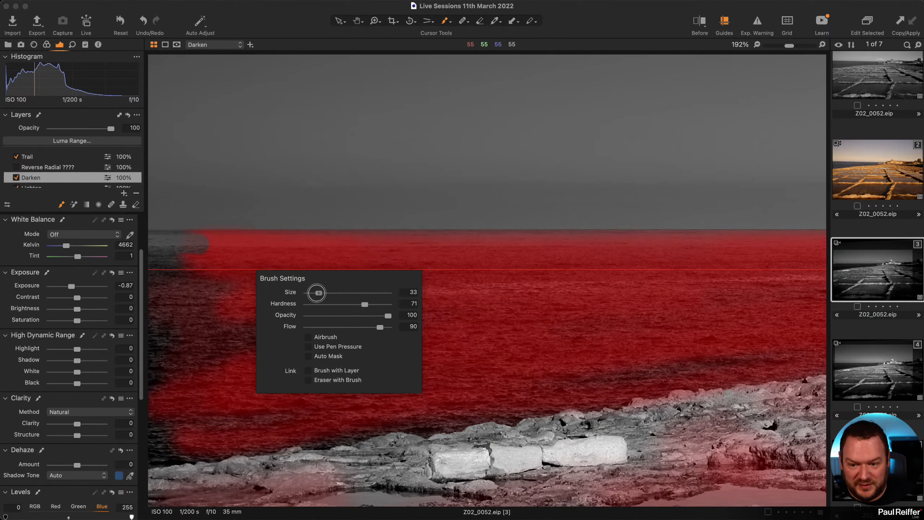
pyautogui.moveTo(189, 244)
pyautogui.mouseDown()
pyautogui.moveTo(146, 245)
pyautogui.moveTo(218, 246)
pyautogui.moveTo(138, 241)
pyautogui.moveTo(236, 246)
pyautogui.moveTo(151, 253)
pyautogui.moveTo(225, 263)
pyautogui.moveTo(155, 267)
pyautogui.mouseUp()
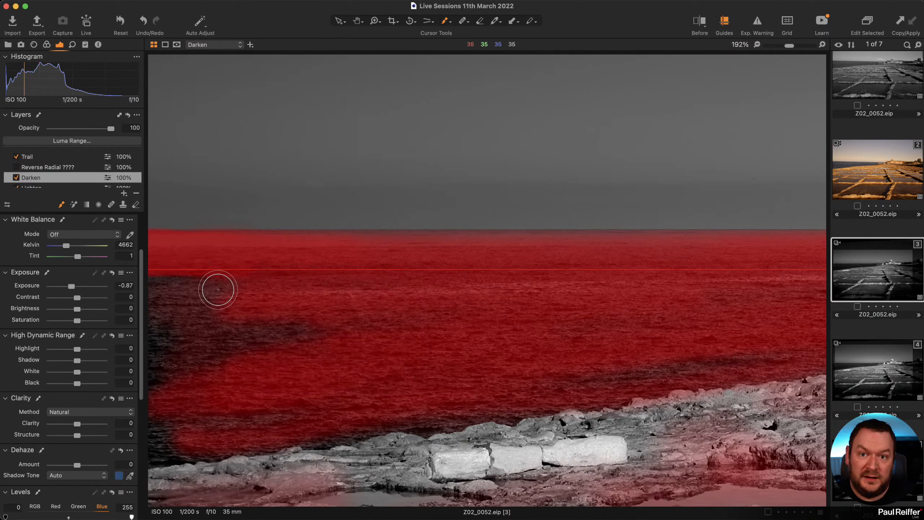
pyautogui.moveTo(163, 332)
pyautogui.mouseDown()
pyautogui.moveTo(379, 354)
pyautogui.moveTo(260, 318)
pyautogui.moveTo(117, 440)
pyautogui.moveTo(121, 461)
pyautogui.moveTo(193, 416)
pyautogui.moveTo(198, 333)
pyautogui.mouseUp()
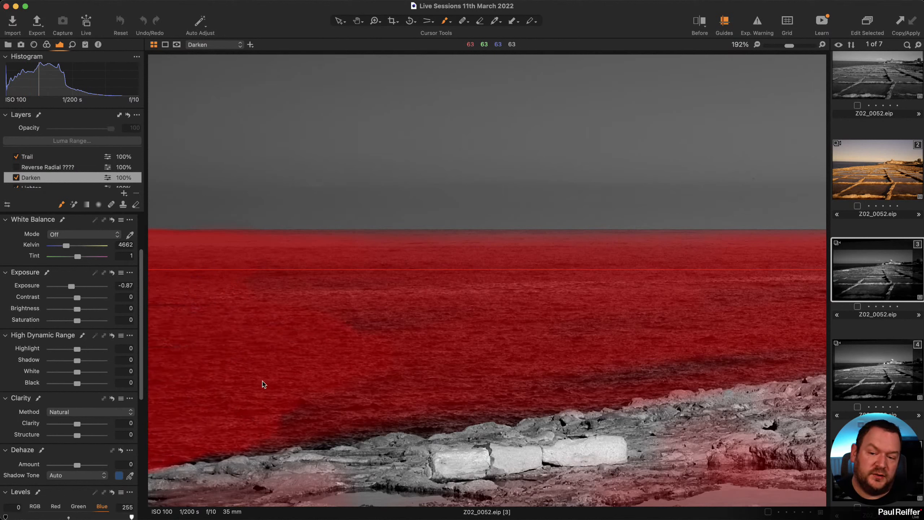
pyautogui.press('m')
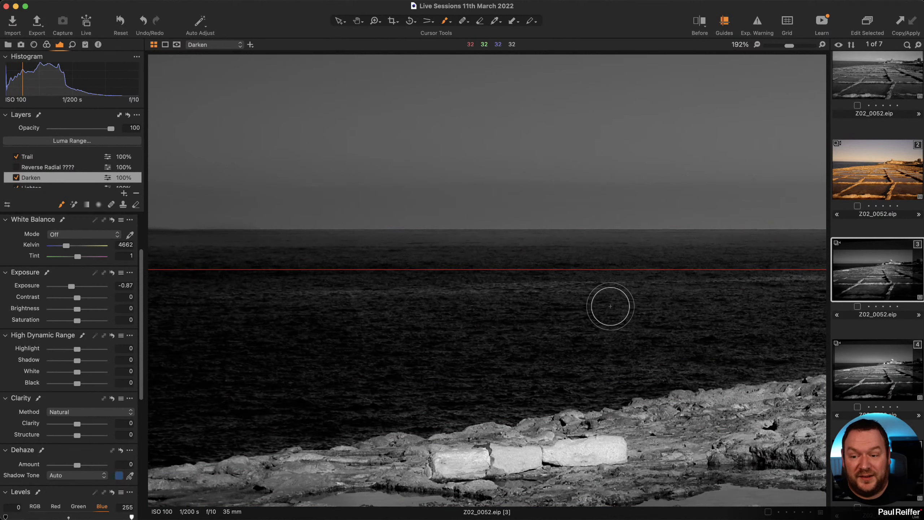
# Fit the image, turn guides off, compare variant 4, then select variant 3's Trail layer.
pyautogui.press('z')
pyautogui.click(568, 285)
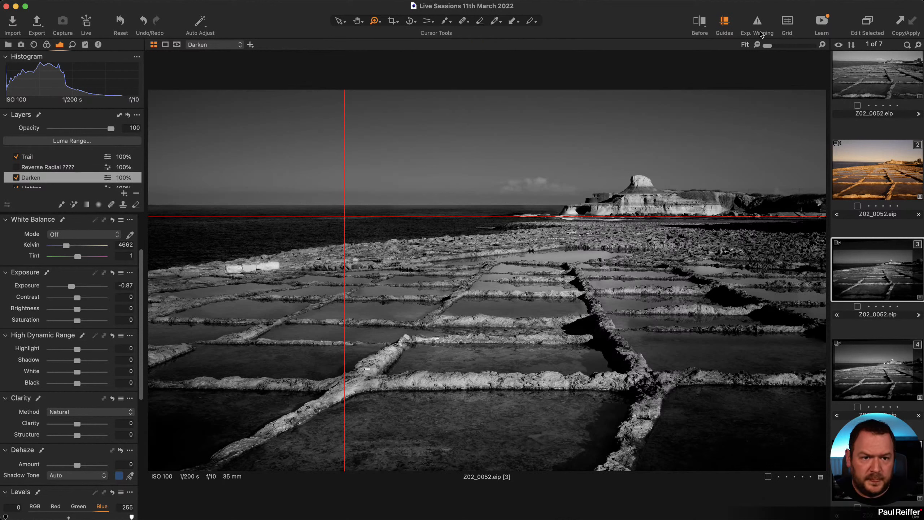
pyautogui.click(725, 25)
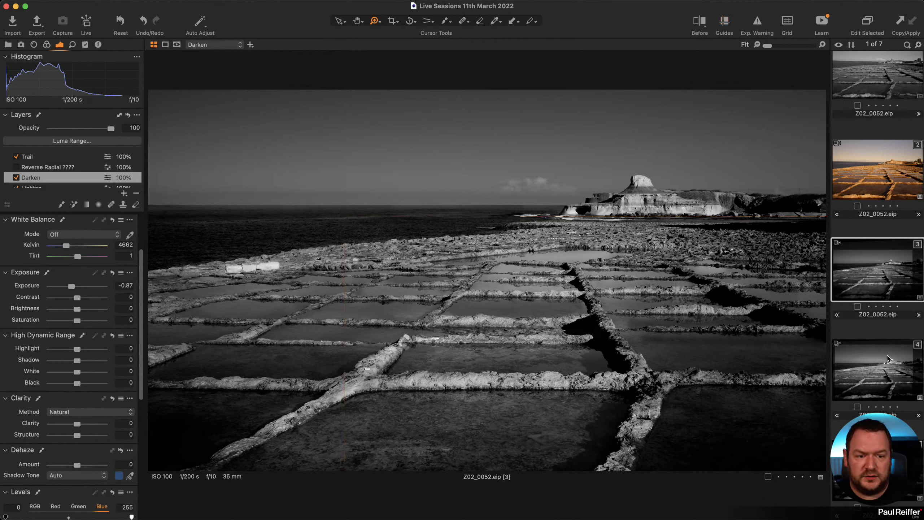
pyautogui.click(882, 369)
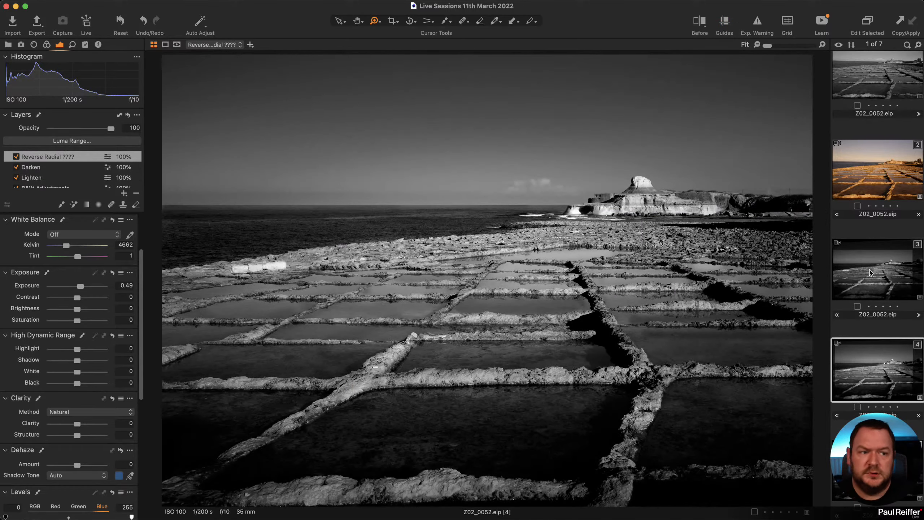
pyautogui.click(870, 272)
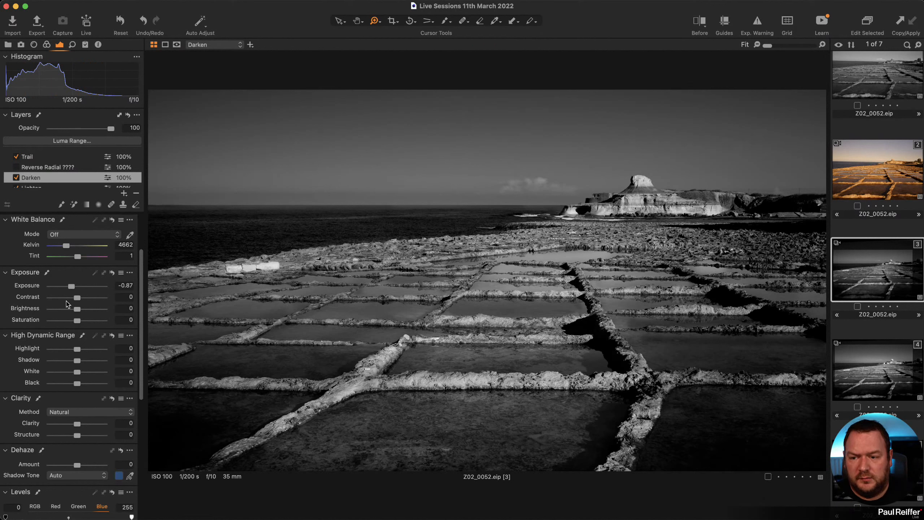
pyautogui.click(42, 158)
# Erase the Trail mask over the lower pools with a large eraser, hardness 1, opacity about 18.
pyautogui.press('e')
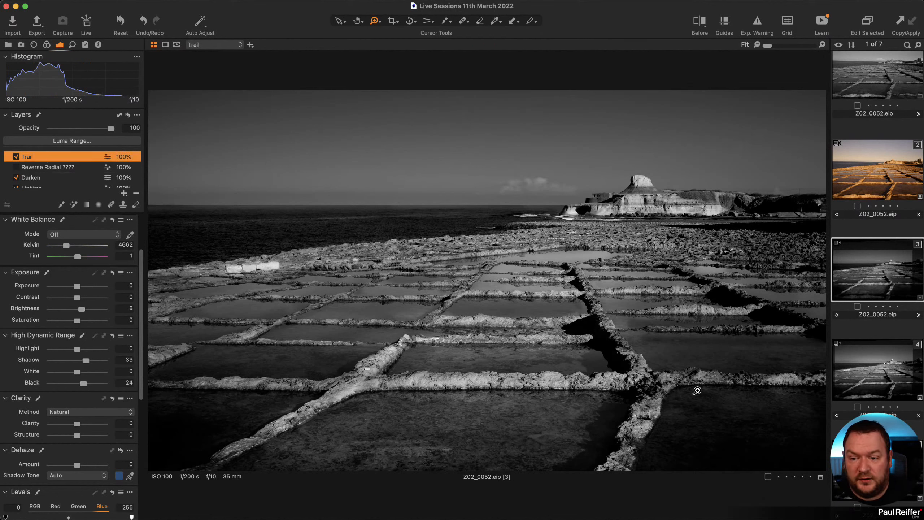
pyautogui.rightClick(499, 418)
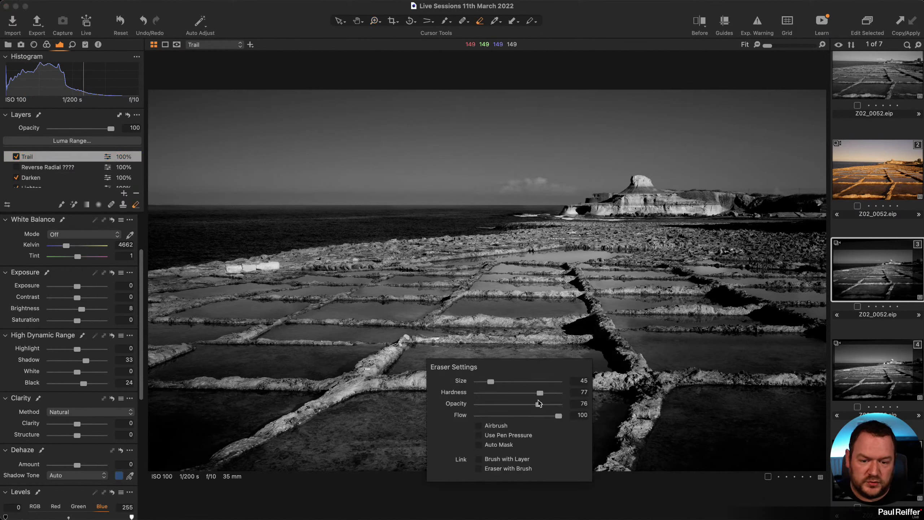
pyautogui.moveTo(540, 393); pyautogui.dragTo(478, 393)
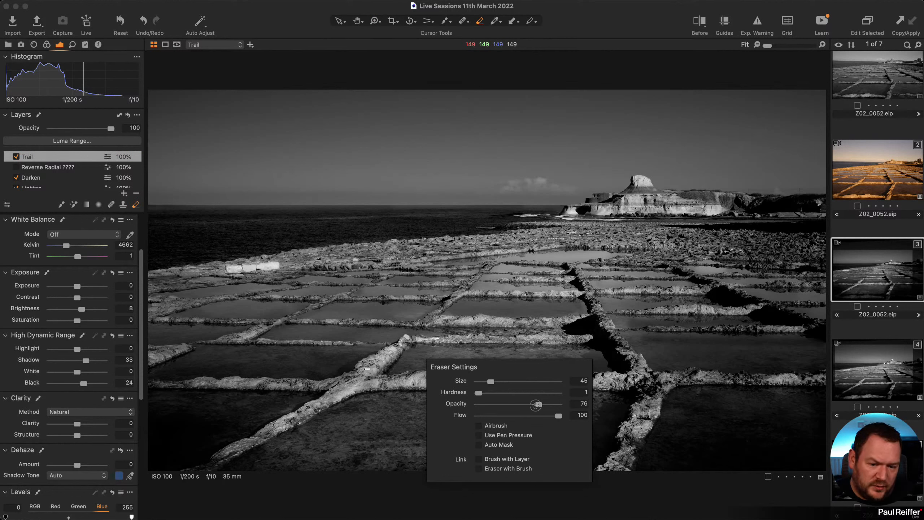
pyautogui.moveTo(537, 404)
pyautogui.mouseDown()
pyautogui.moveTo(497, 403)
pyautogui.moveTo(493, 382)
pyautogui.moveTo(521, 381)
pyautogui.moveTo(508, 385)
pyautogui.mouseUp()
pyautogui.click(618, 375)
pyautogui.moveTo(614, 415)
pyautogui.mouseDown()
pyautogui.moveTo(532, 446)
pyautogui.moveTo(680, 445)
pyautogui.mouseUp()
# Lower the eraser opacity slightly, erase more Trail mask over the pools, and view variant 4.
pyautogui.rightClick(555, 345)
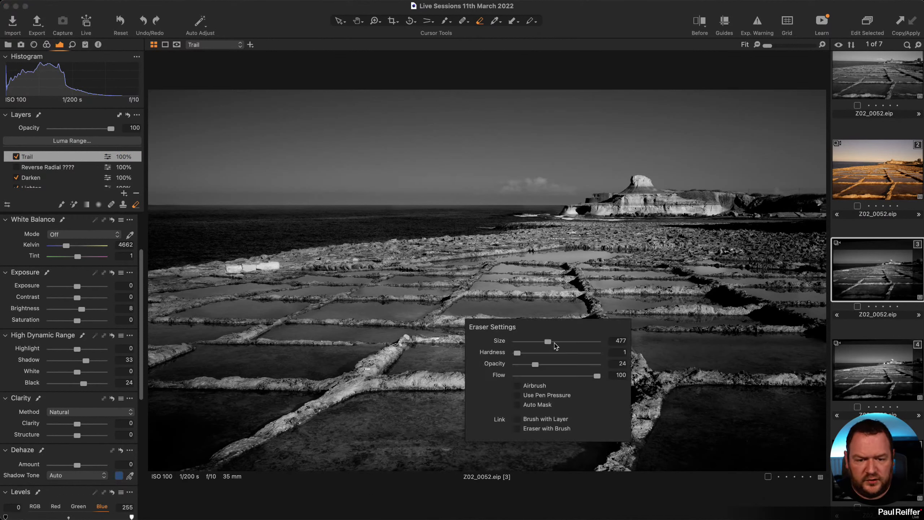
pyautogui.moveTo(532, 365); pyautogui.dragTo(525, 366)
pyautogui.click(504, 316)
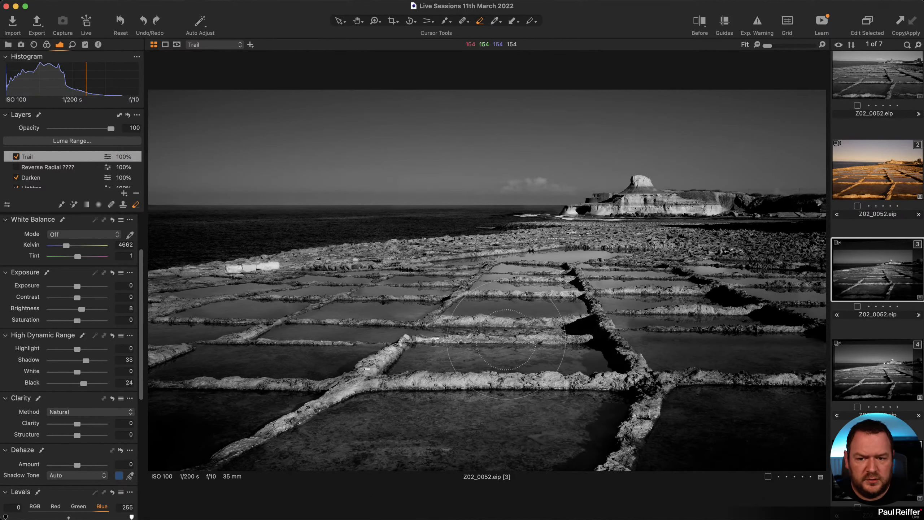
pyautogui.moveTo(389, 446)
pyautogui.mouseDown()
pyautogui.moveTo(442, 495)
pyautogui.moveTo(447, 445)
pyautogui.mouseUp()
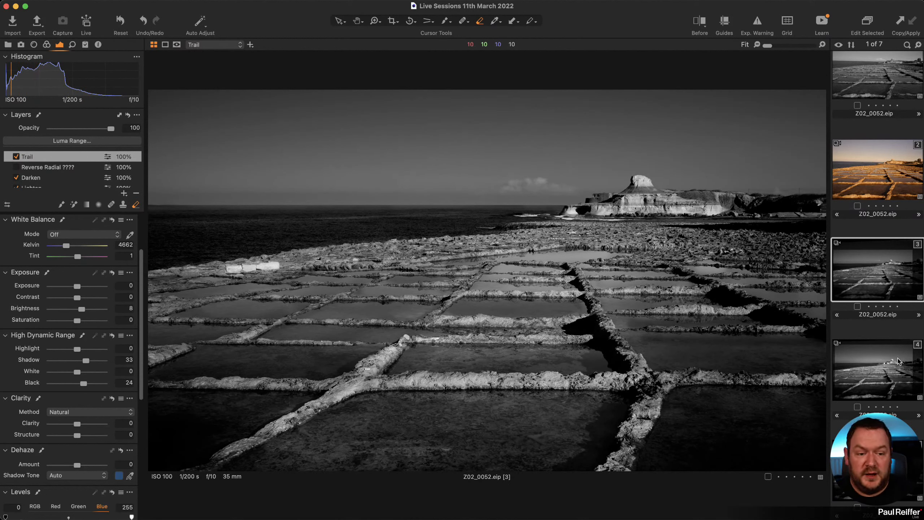
pyautogui.click(875, 375)
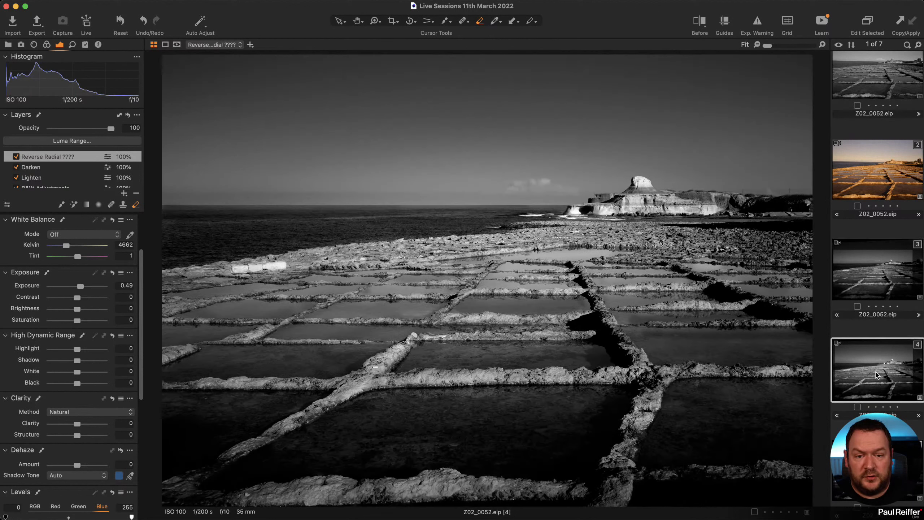
# Open the second, colour variant and reset its white balance to Shot, making the seascape blue.
pyautogui.click(892, 282)
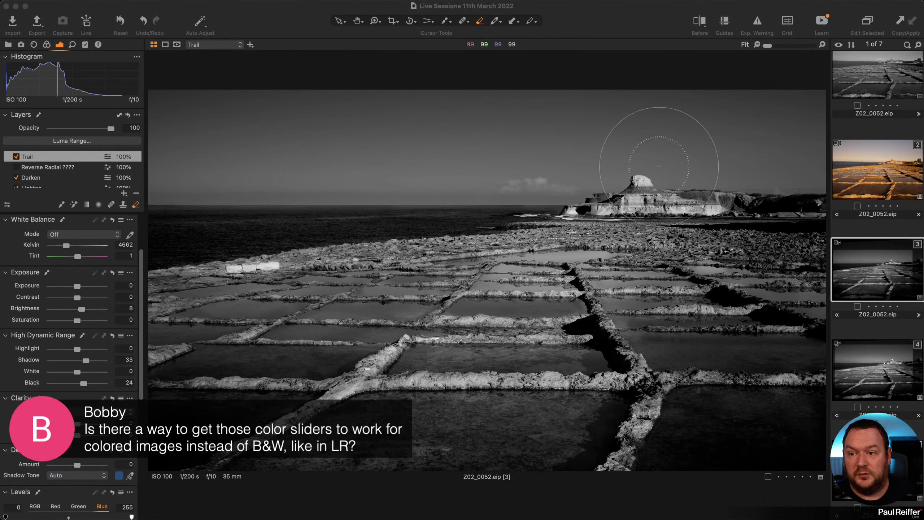
pyautogui.click(860, 179)
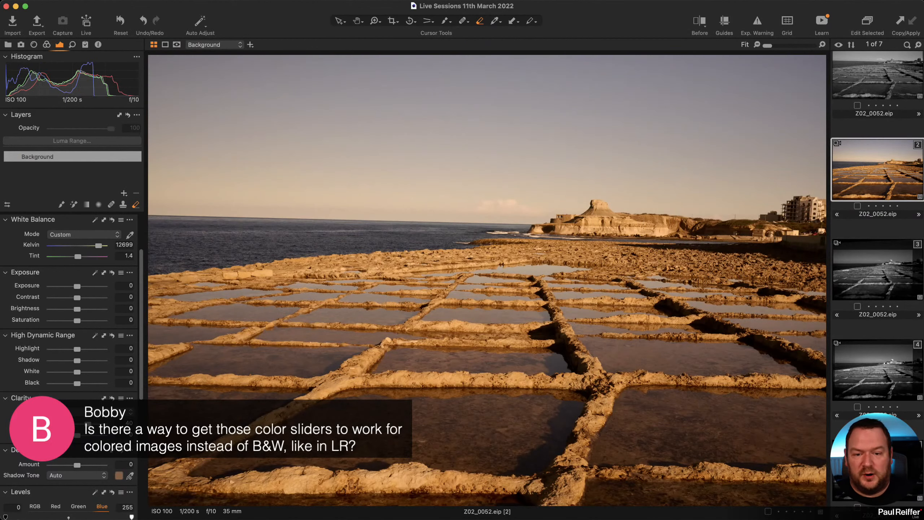
pyautogui.click(111, 220)
# In the Basic Color Editor, try darkening and desaturating the blue tones, then reset the blue hue to zero.
pyautogui.click(46, 44)
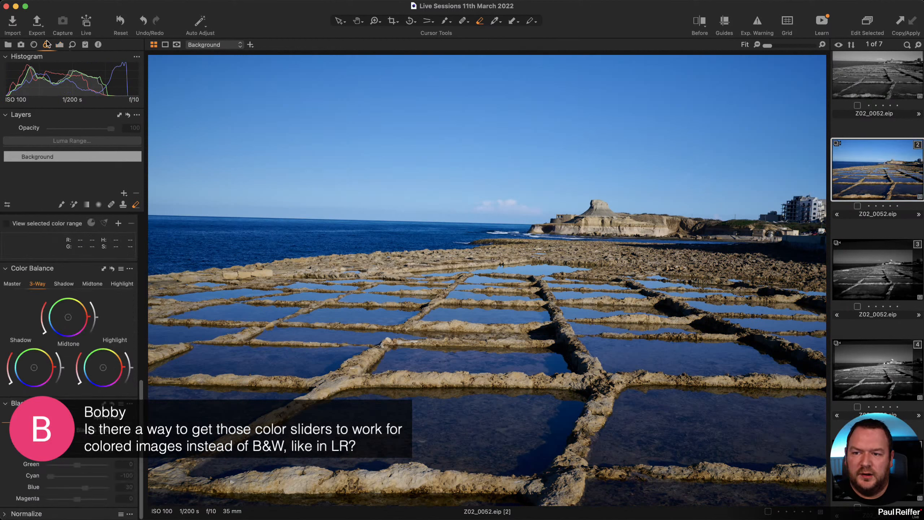
pyautogui.scroll(10, 64, 314)
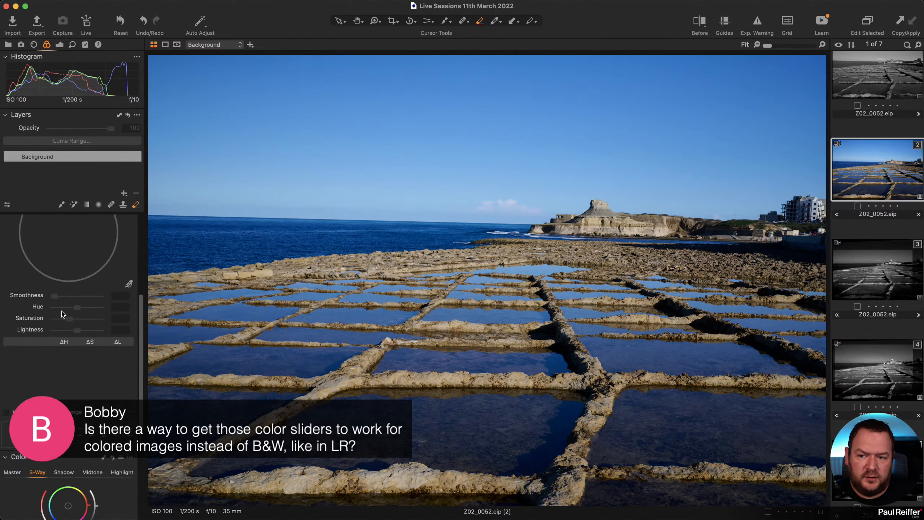
pyautogui.click(19, 342)
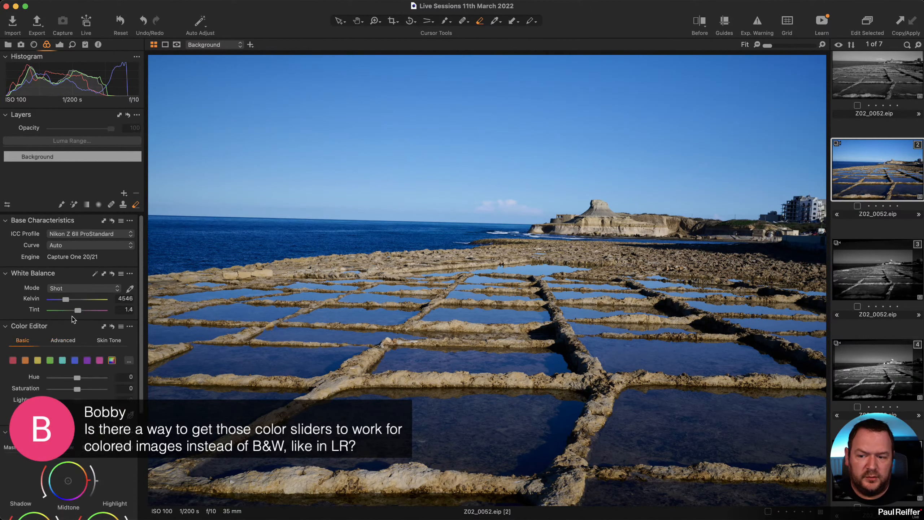
pyautogui.scroll(-3, 75, 319)
pyautogui.click(74, 308)
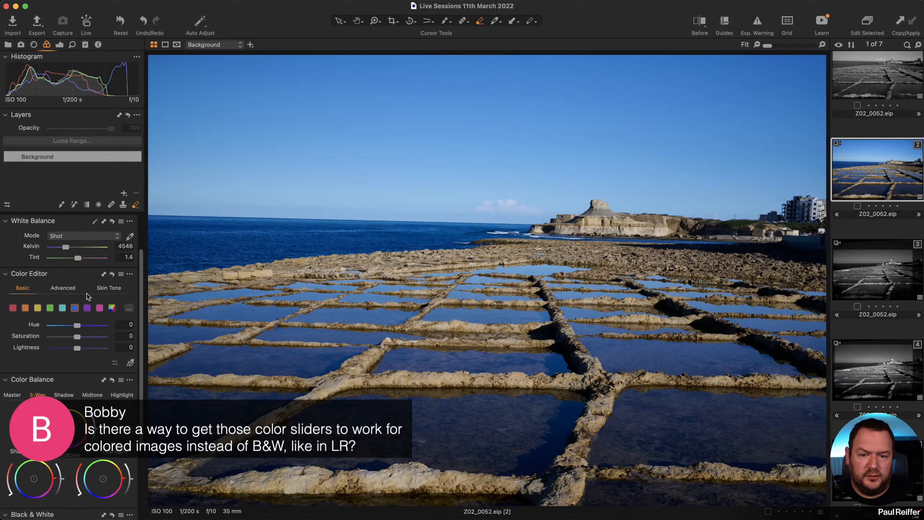
pyautogui.moveTo(77, 349)
pyautogui.mouseDown()
pyautogui.moveTo(62, 349)
pyautogui.moveTo(102, 326)
pyautogui.moveTo(15, 328)
pyautogui.moveTo(87, 325)
pyautogui.moveTo(84, 337)
pyautogui.mouseUp()
pyautogui.doubleClick(79, 326)
# Set the cyan tones to Hue 11.3, Saturation 21.4 and Lightness -42.6.
pyautogui.click(62, 308)
pyautogui.moveTo(77, 348); pyautogui.dragTo(52, 351)
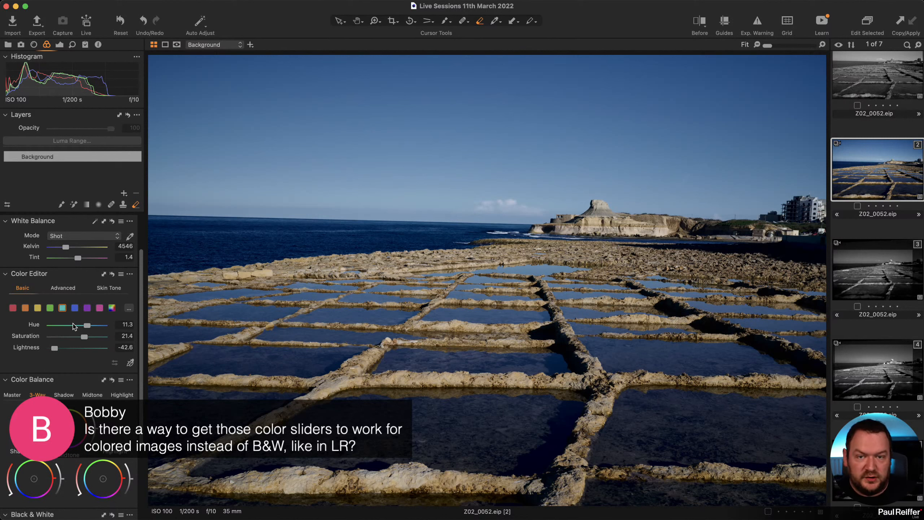
pyautogui.scroll(-6, 74, 326)
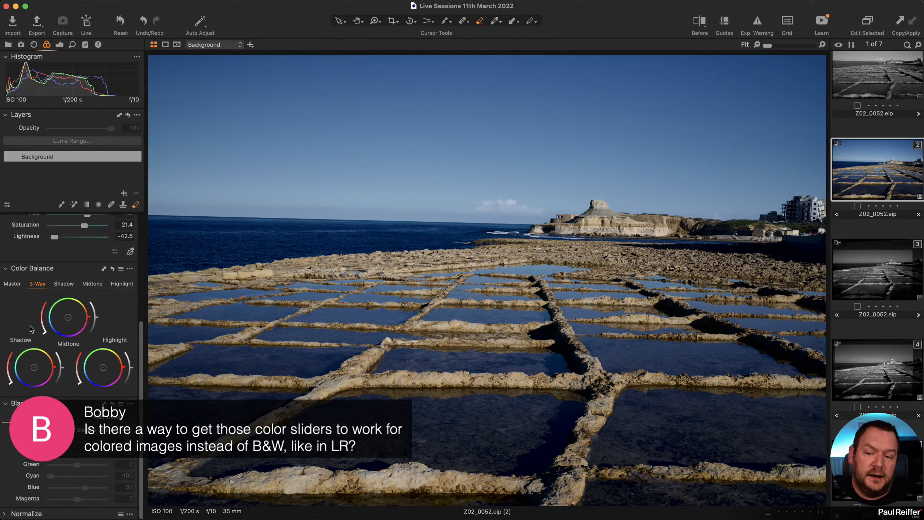
pyautogui.scroll(9, 9, 413)
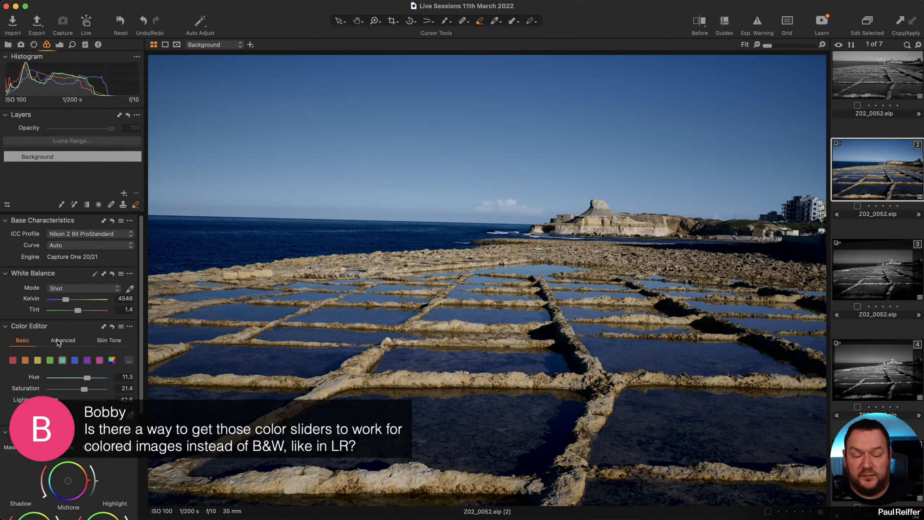
# In the Advanced Color Editor, sample a colour range from the scene, widen it and set Smoothness to 27.
pyautogui.click(64, 342)
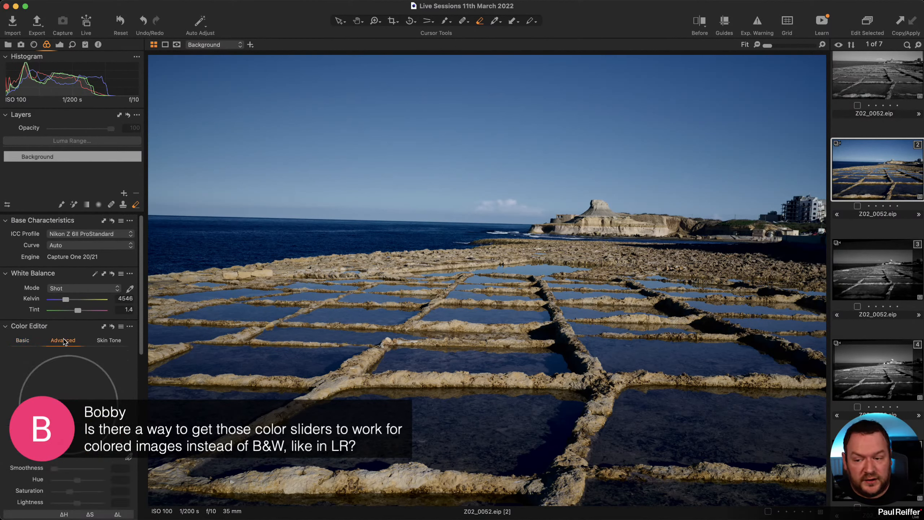
pyautogui.scroll(-5, 64, 345)
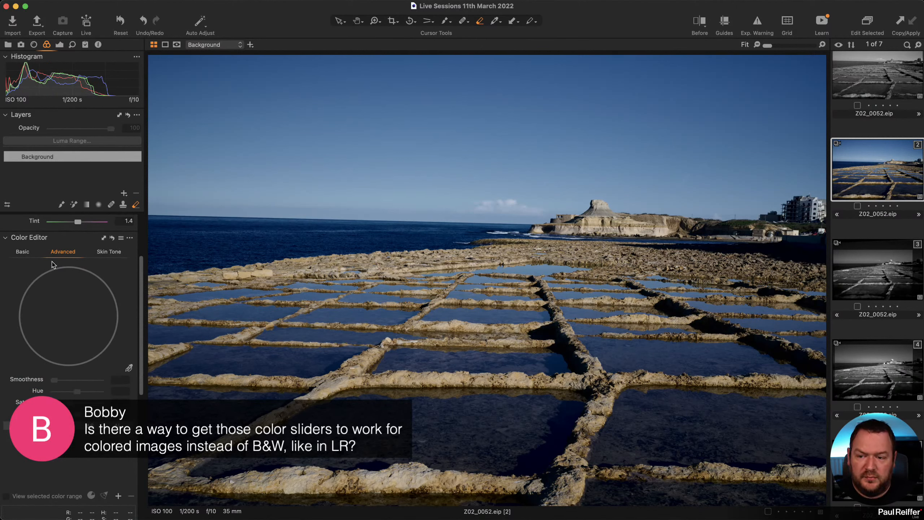
pyautogui.click(26, 253)
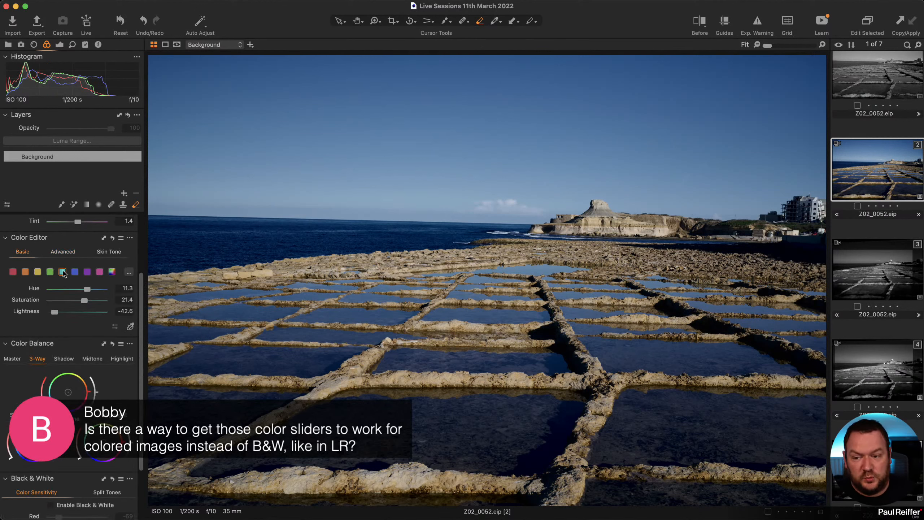
pyautogui.click(63, 253)
pyautogui.click(129, 367)
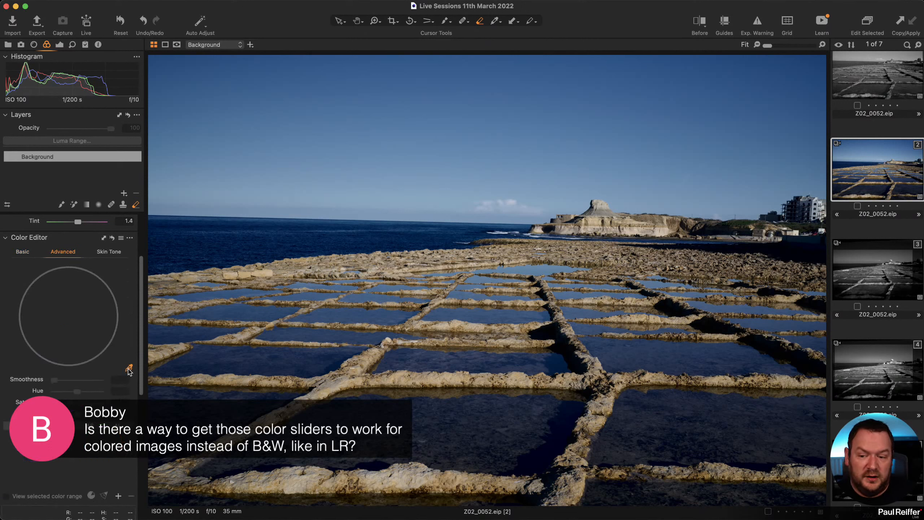
pyautogui.click(796, 221)
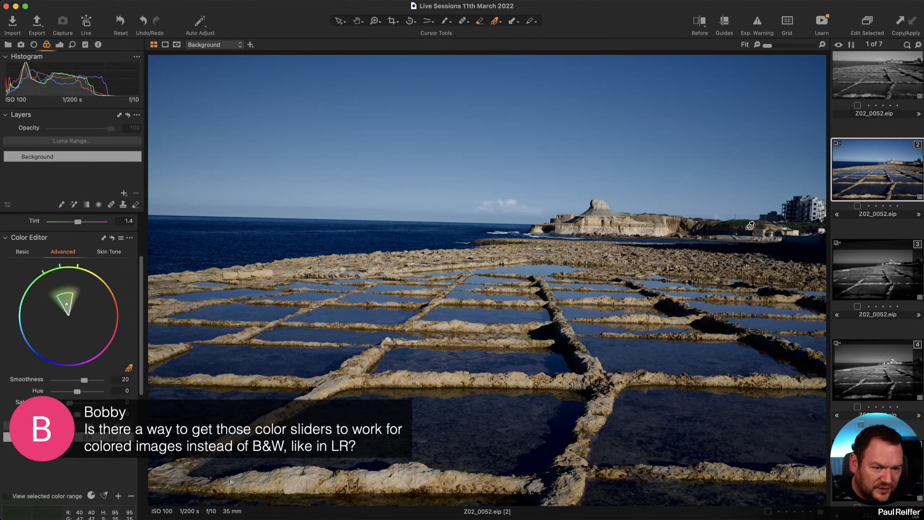
pyautogui.moveTo(63, 293)
pyautogui.mouseDown()
pyautogui.moveTo(63, 282)
pyautogui.moveTo(75, 288)
pyautogui.moveTo(52, 300)
pyautogui.mouseUp()
pyautogui.moveTo(79, 379); pyautogui.dragTo(93, 381)
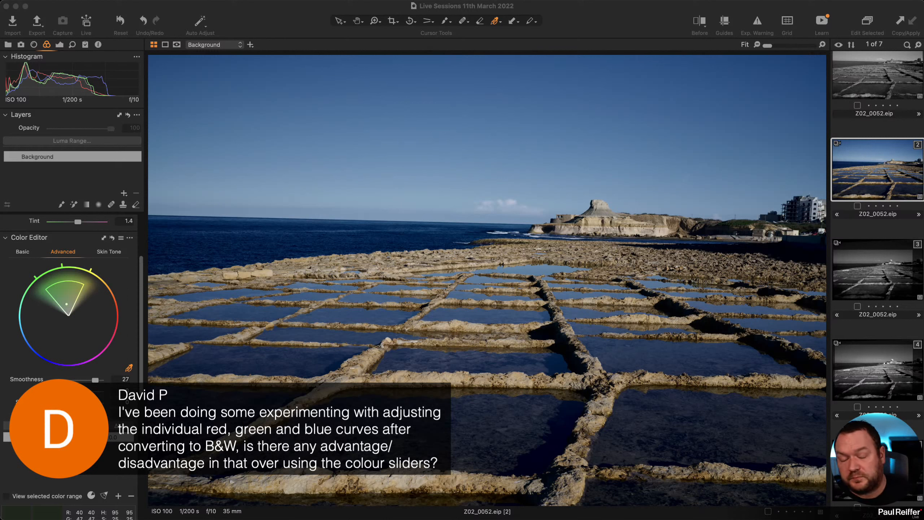
# Switch the Exposure tab's Curve to the Red channel, then open the third Z02_0052.eip variant.
pyautogui.scroll(-10, 54, 268)
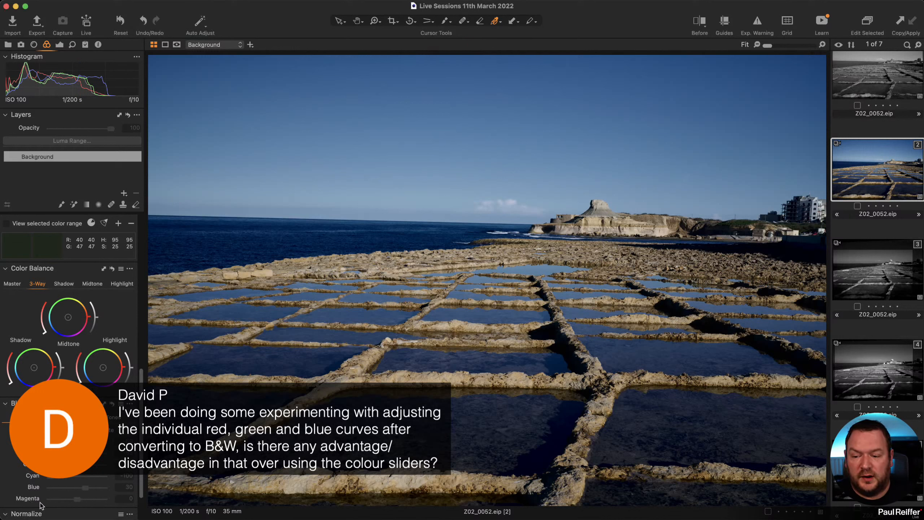
pyautogui.scroll(-3, 45, 477)
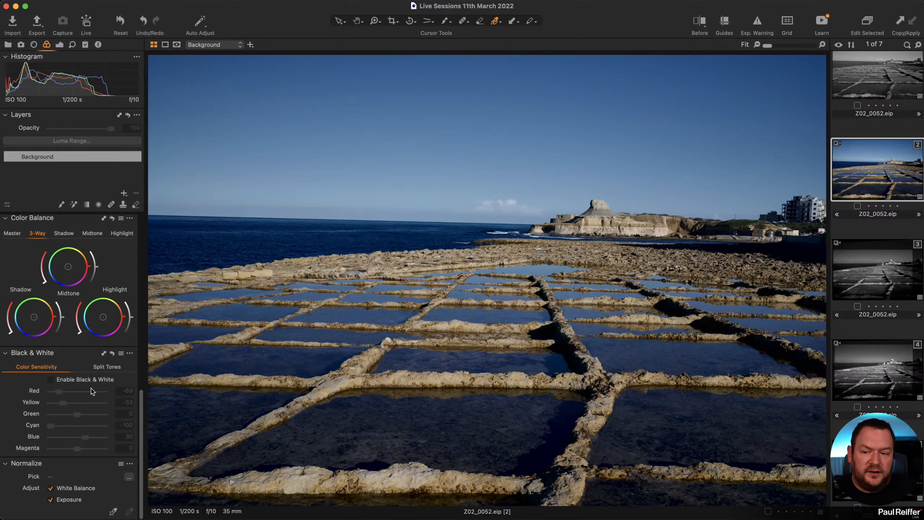
pyautogui.click(59, 45)
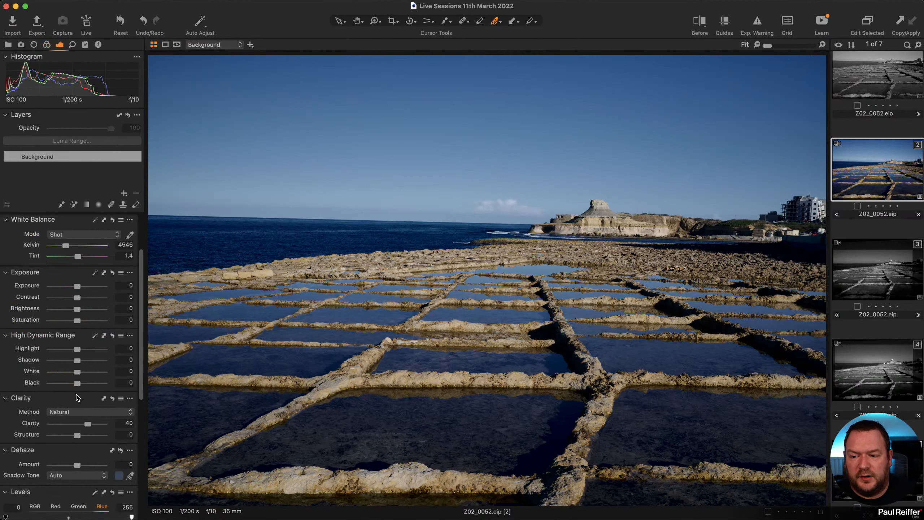
pyautogui.scroll(-10, 75, 386)
pyautogui.click(65, 354)
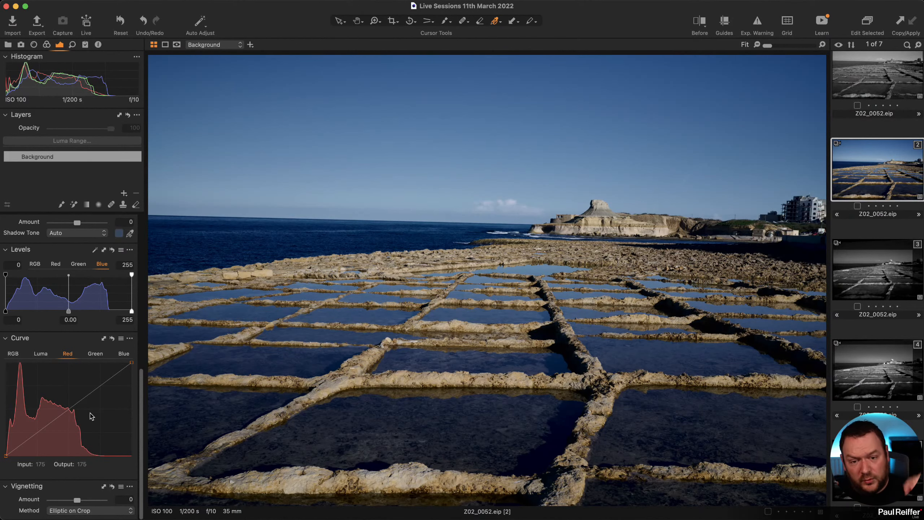
pyautogui.click(872, 276)
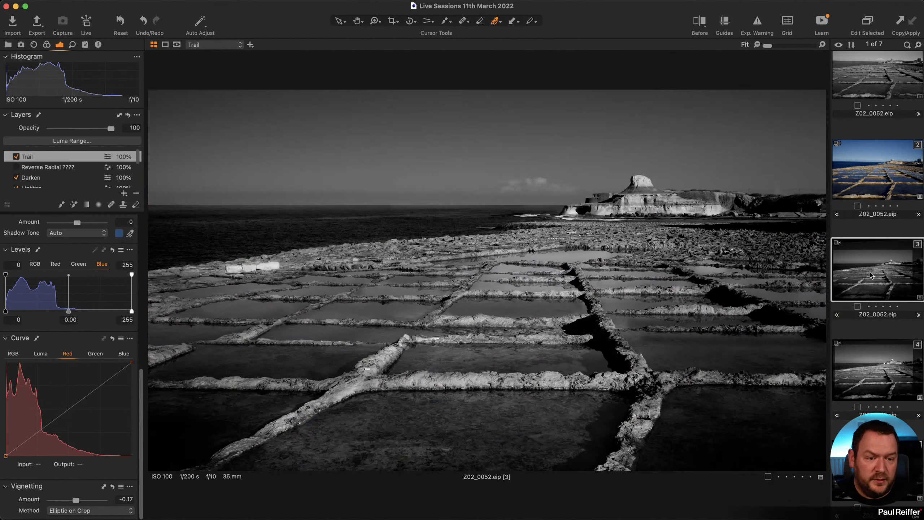
# Clone the black-and-white variant and select the new variant 5.
pyautogui.rightClick(872, 276)
pyautogui.click(911, 310)
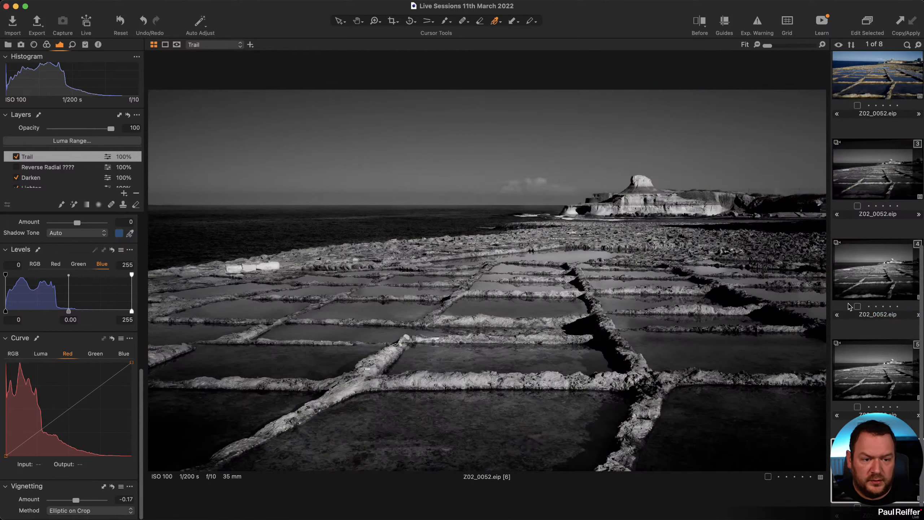
pyautogui.click(884, 391)
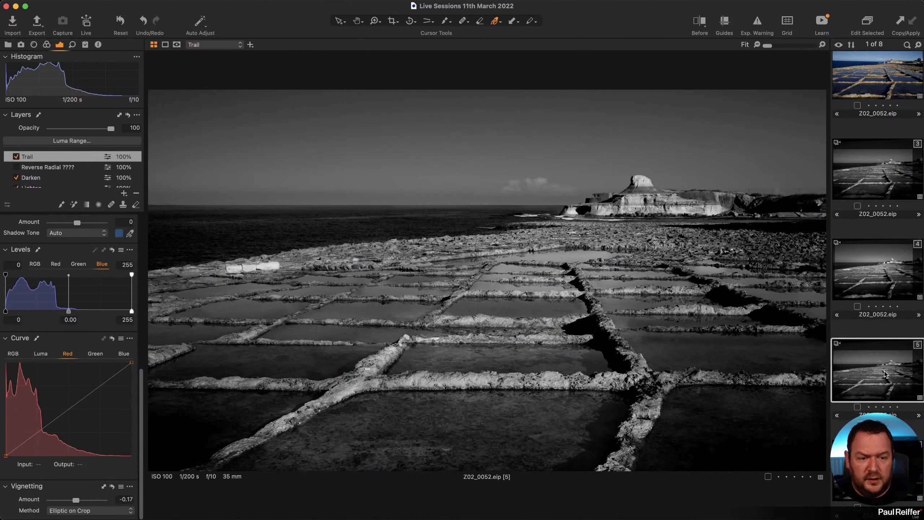
# Add several points to the Blue curve and pull them below the diagonal to tone the image.
pyautogui.click(125, 353)
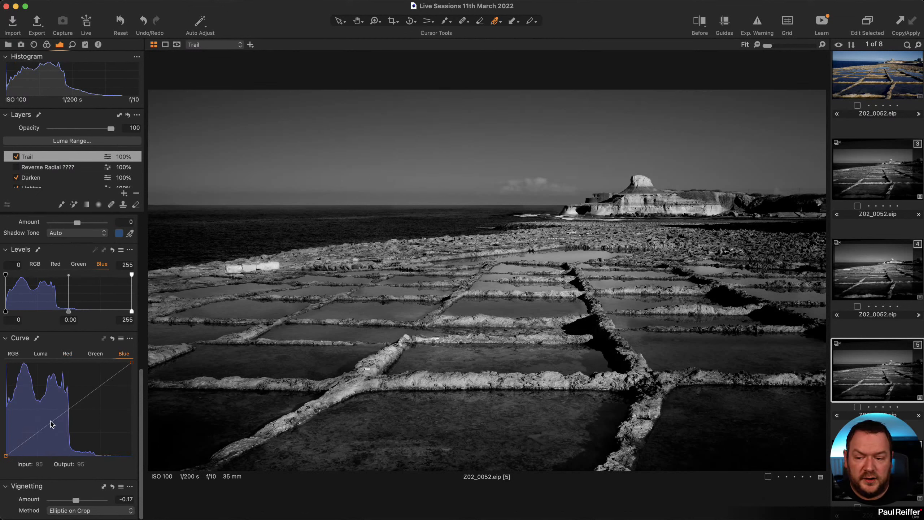
pyautogui.click(50, 423)
pyautogui.click(94, 389)
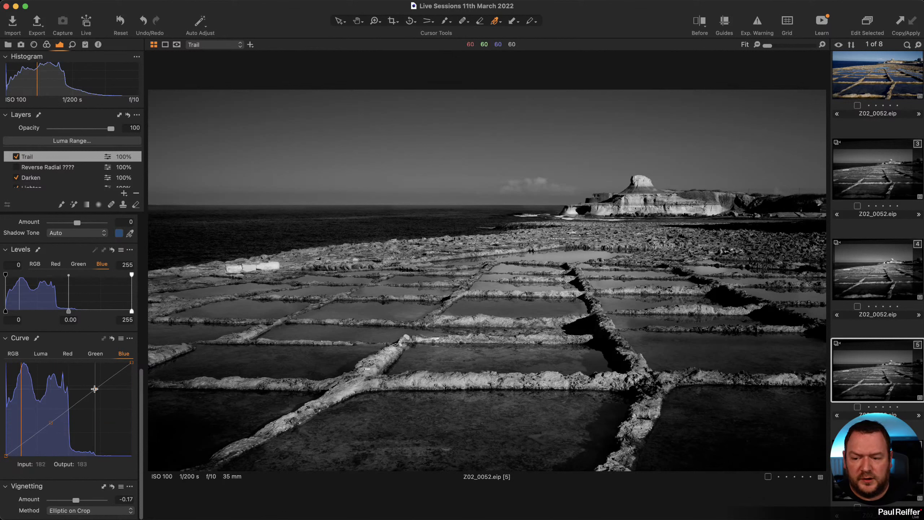
pyautogui.click(24, 441)
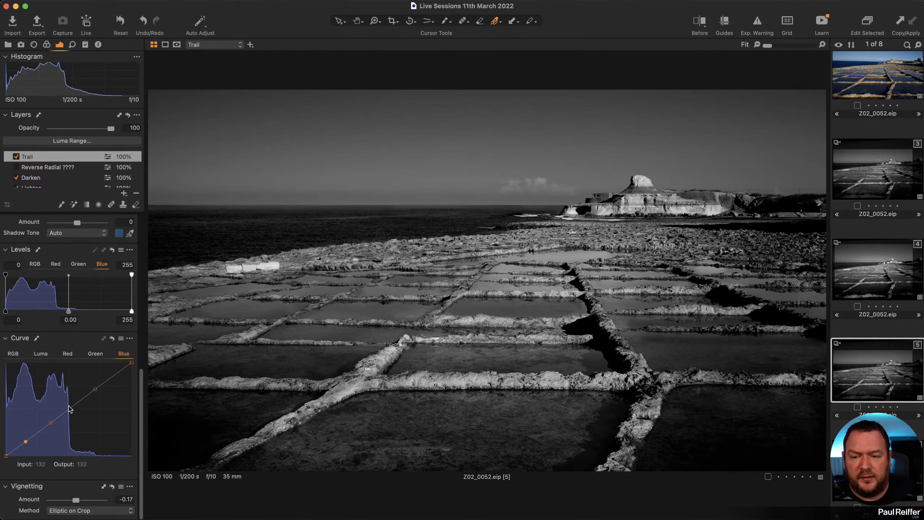
pyautogui.moveTo(68, 409)
pyautogui.mouseDown()
pyautogui.moveTo(50, 432)
pyautogui.moveTo(69, 420)
pyautogui.mouseUp()
pyautogui.moveTo(92, 389); pyautogui.dragTo(100, 394)
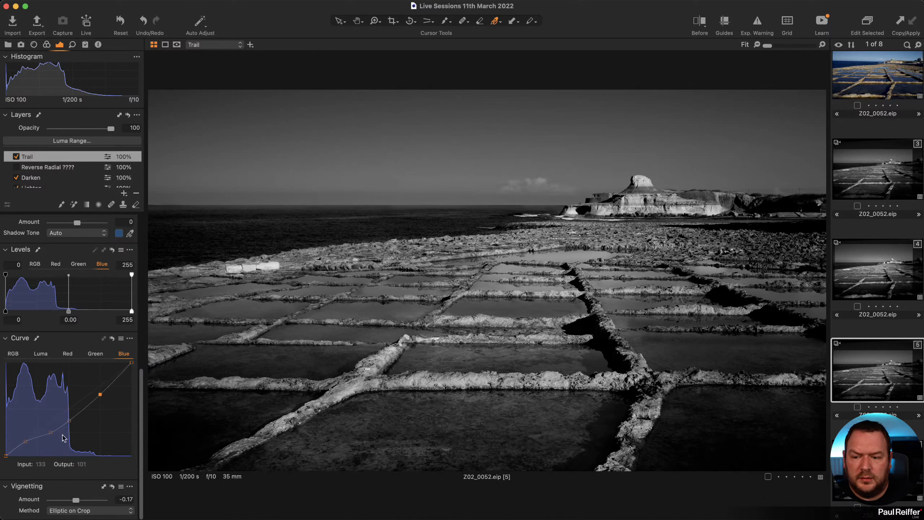
pyautogui.moveTo(51, 432); pyautogui.dragTo(49, 435)
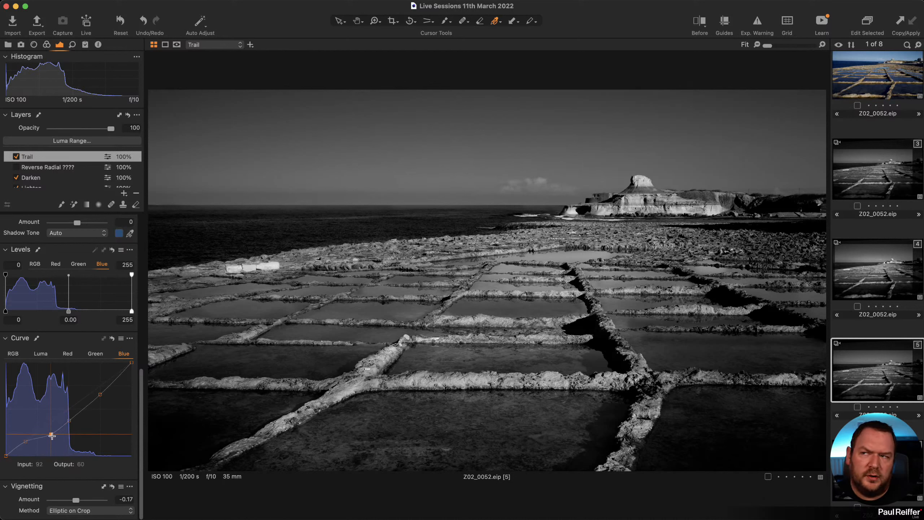
pyautogui.moveTo(26, 441); pyautogui.dragTo(27, 444)
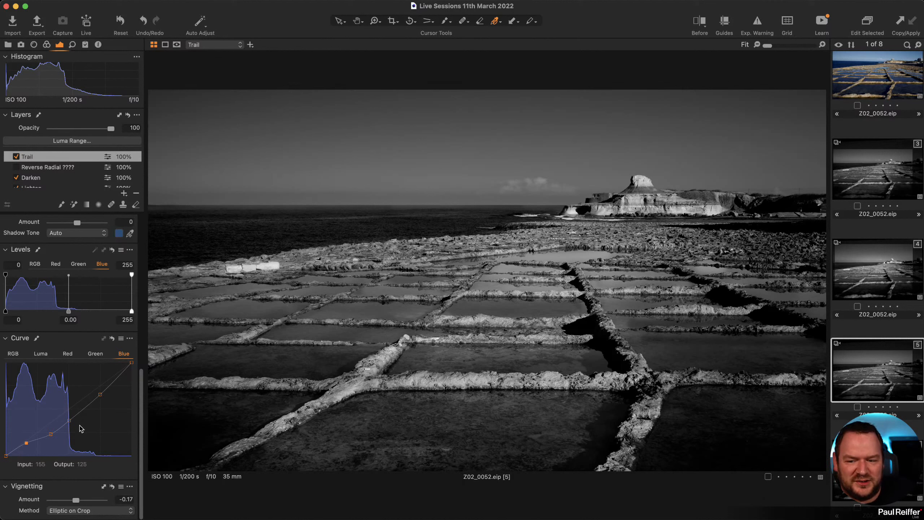
pyautogui.moveTo(26, 445); pyautogui.dragTo(73, 422)
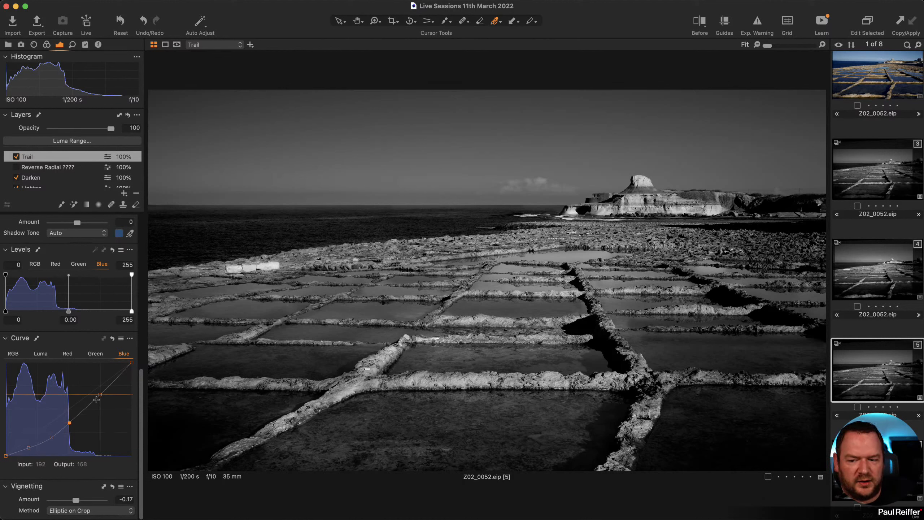
pyautogui.moveTo(100, 394); pyautogui.dragTo(102, 395)
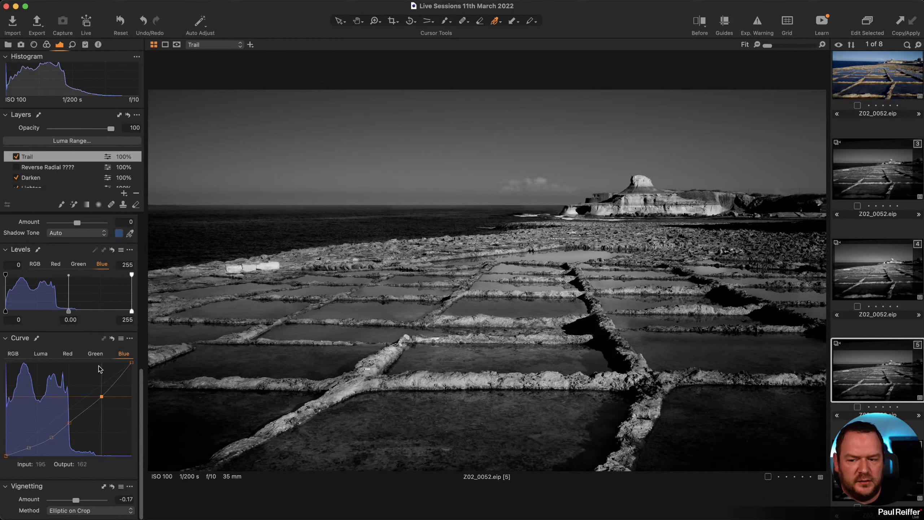
pyautogui.click(46, 44)
# Turn off Black & White to compare, test Saturation -100, then undo it.
pyautogui.click(50, 379)
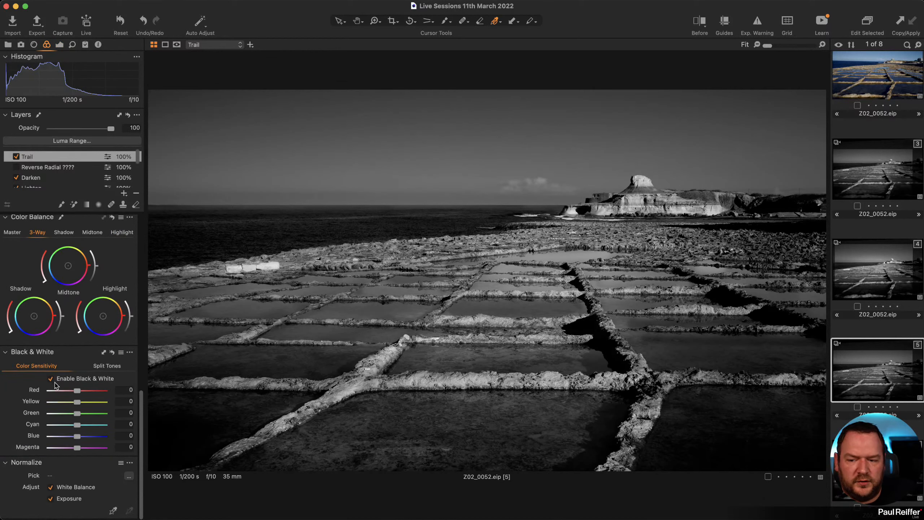
pyautogui.click(60, 44)
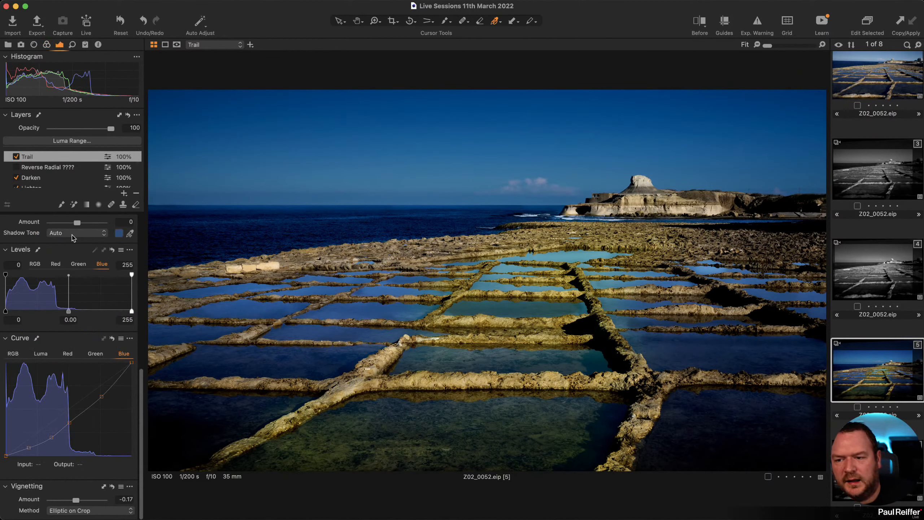
pyautogui.scroll(5, 58, 319)
pyautogui.moveTo(77, 389); pyautogui.dragTo(32, 391)
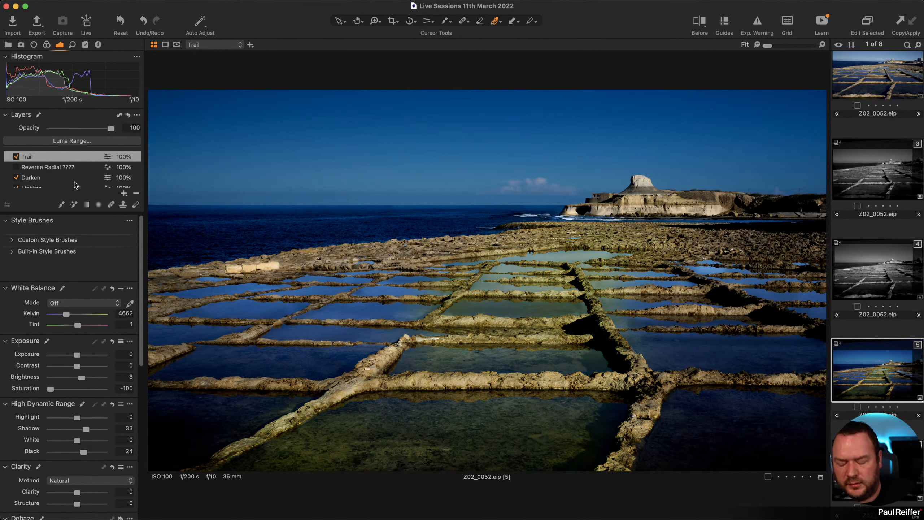
pyautogui.press('super+z')
pyautogui.scroll(-3, 54, 178)
# Try a Blue curve tint on the Background layer and reset it, then open variant 4's Black & White settings.
pyautogui.click(48, 179)
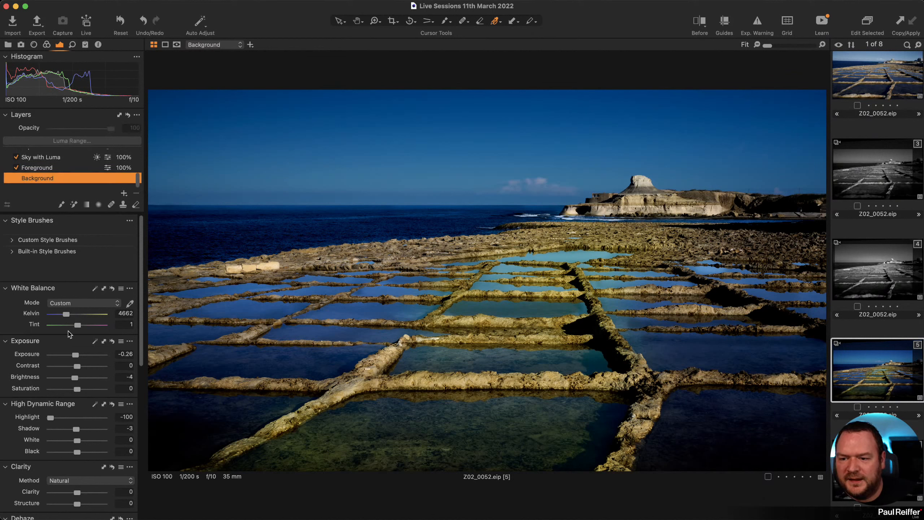
pyautogui.scroll(-10, 117, 276)
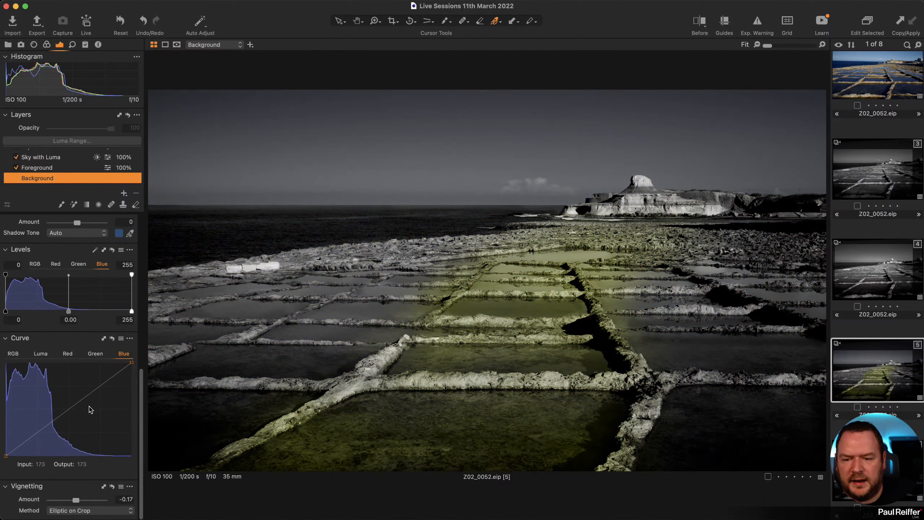
pyautogui.moveTo(91, 407); pyautogui.dragTo(79, 395)
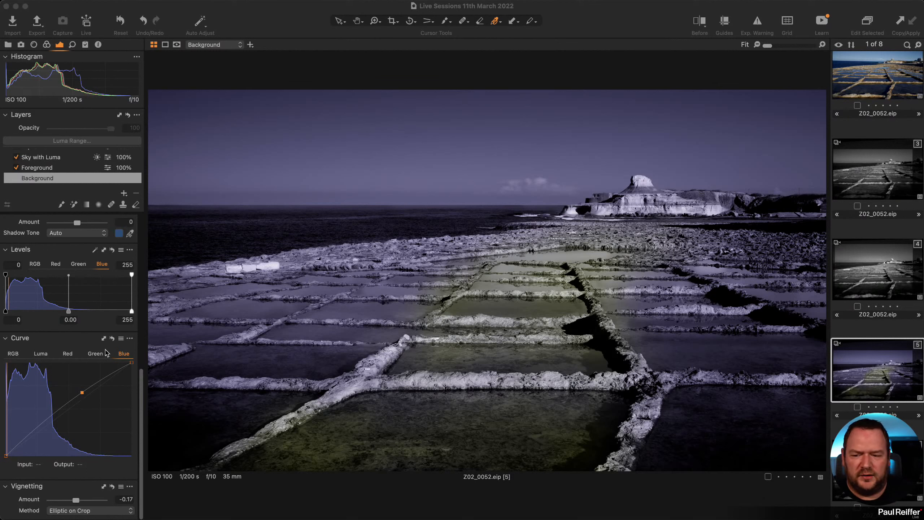
pyautogui.click(112, 339)
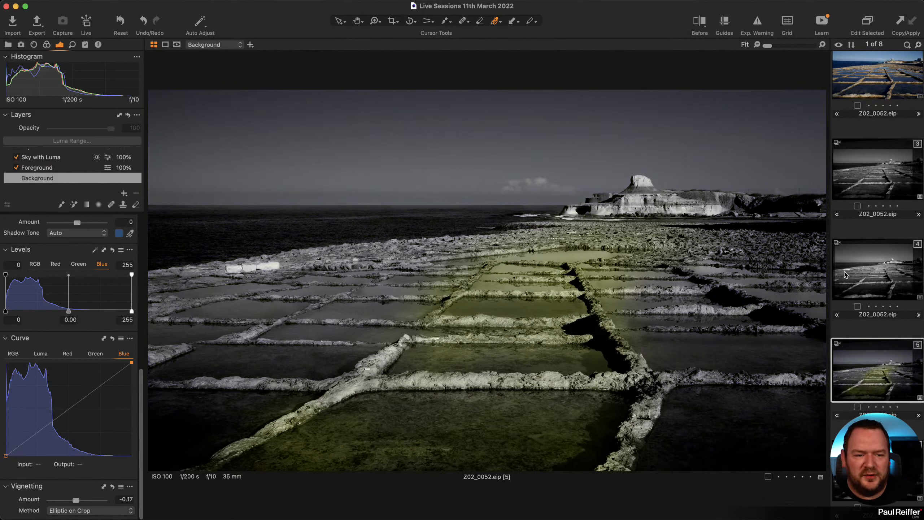
pyautogui.click(887, 278)
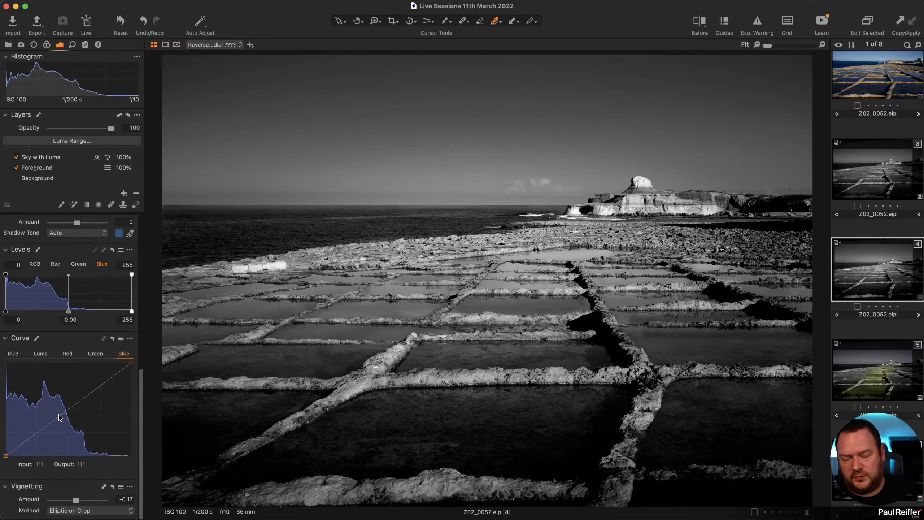
pyautogui.click(47, 44)
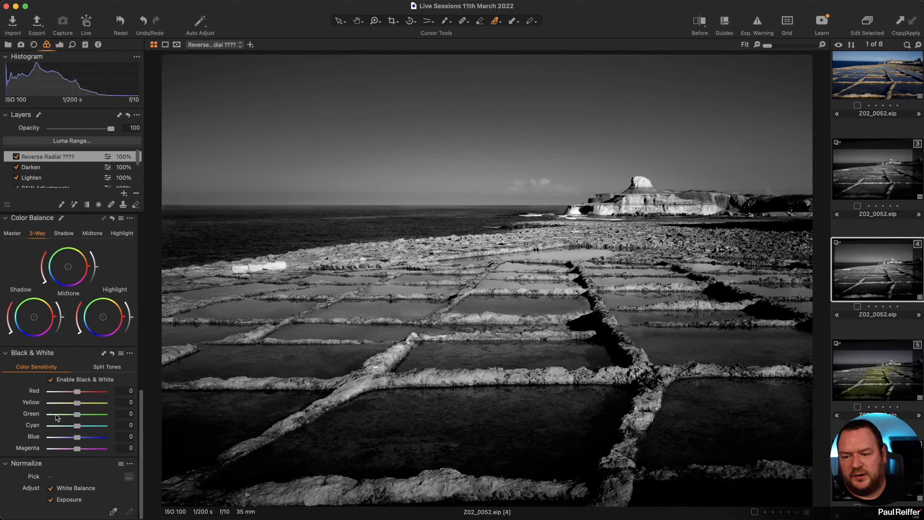
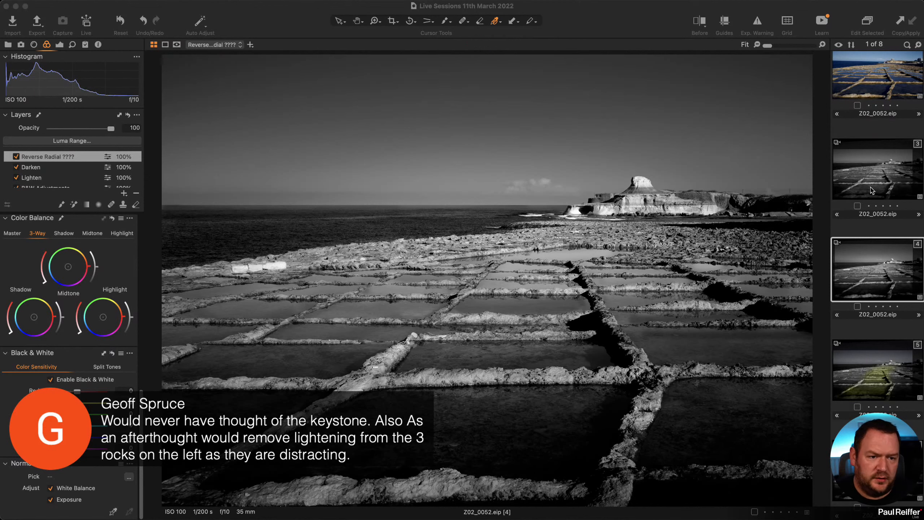
# Compare black-and-white variants 3 and 4 of Z02_0052, then show alignment guides over variant 3.
pyautogui.click(874, 169)
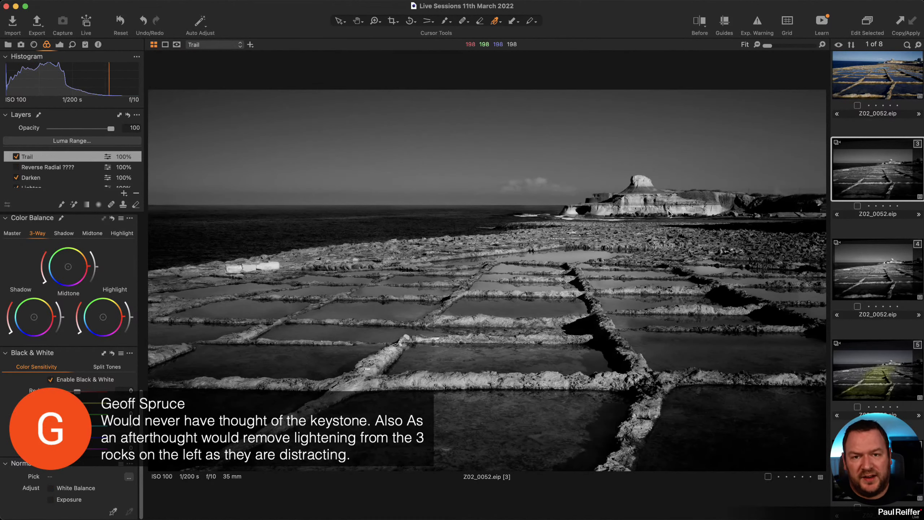
pyautogui.click(877, 276)
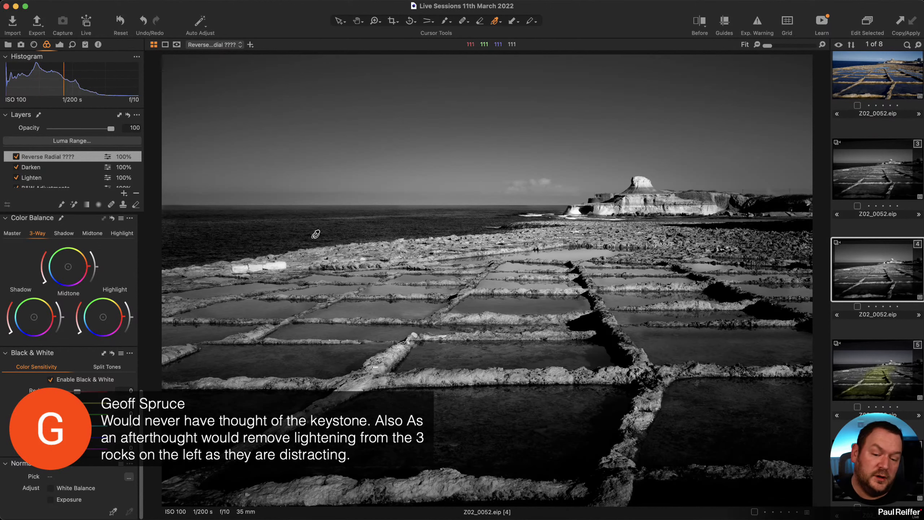
pyautogui.click(882, 158)
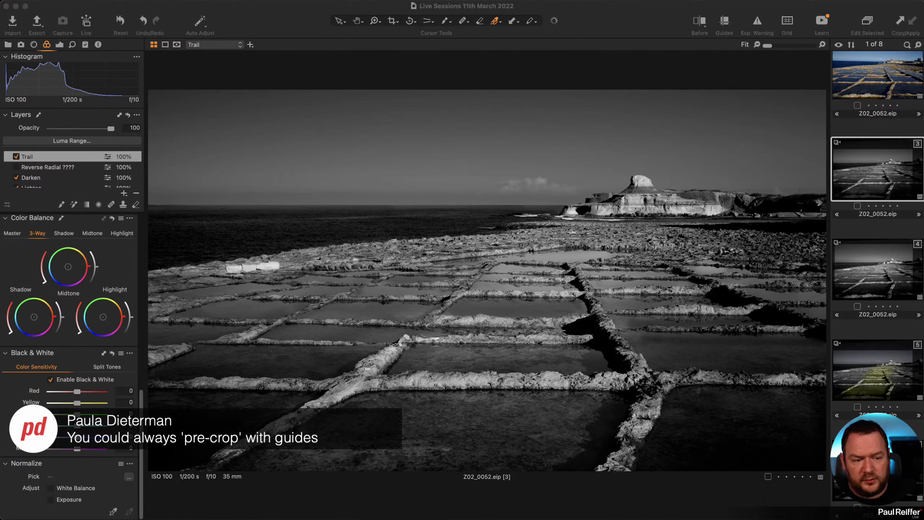
pyautogui.click(724, 22)
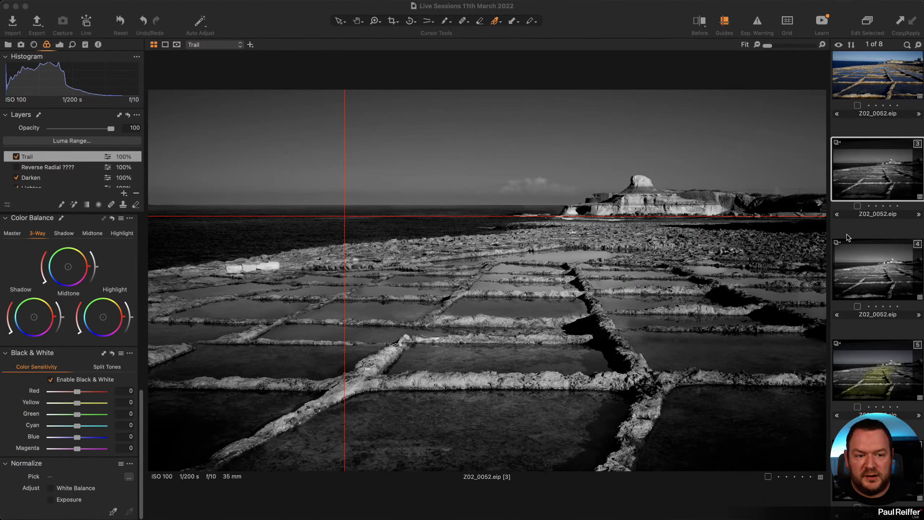
# Move from variant 4 to the unedited colour variant 2, hide guides, and open the Lens tools.
pyautogui.click(865, 296)
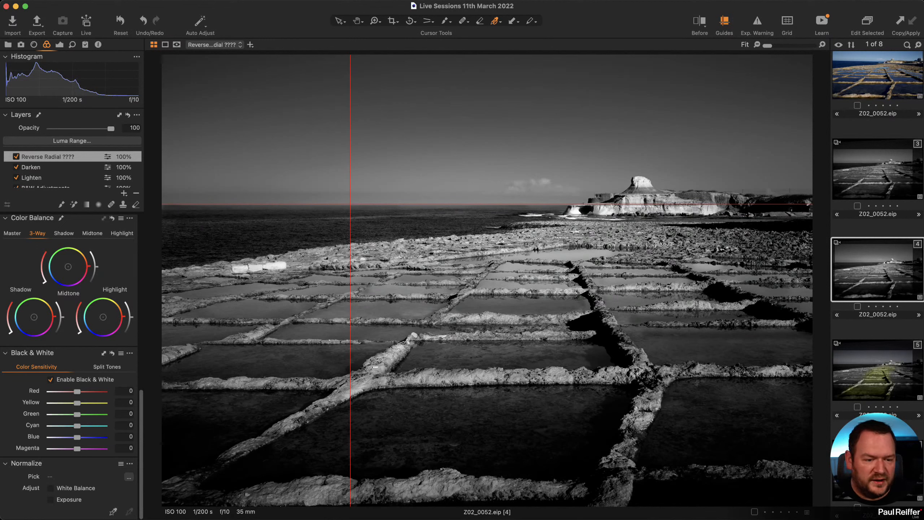
pyautogui.click(882, 91)
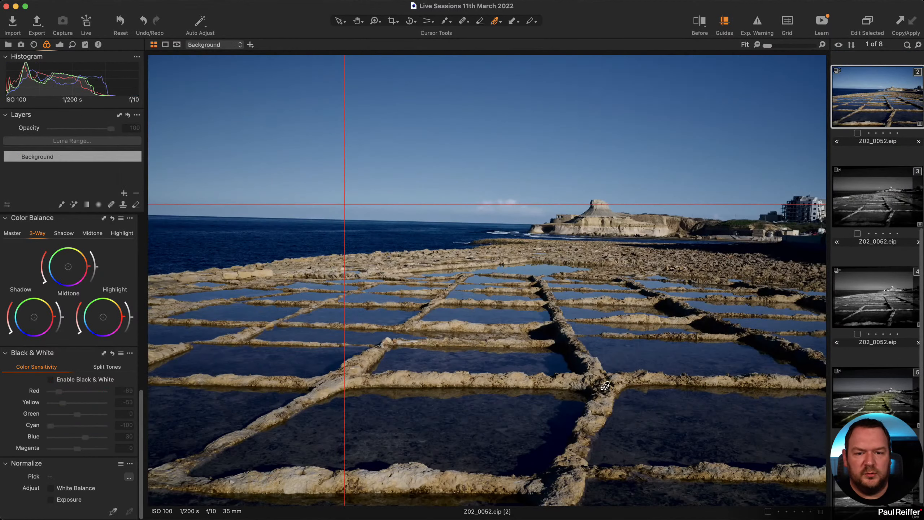
pyautogui.click(725, 22)
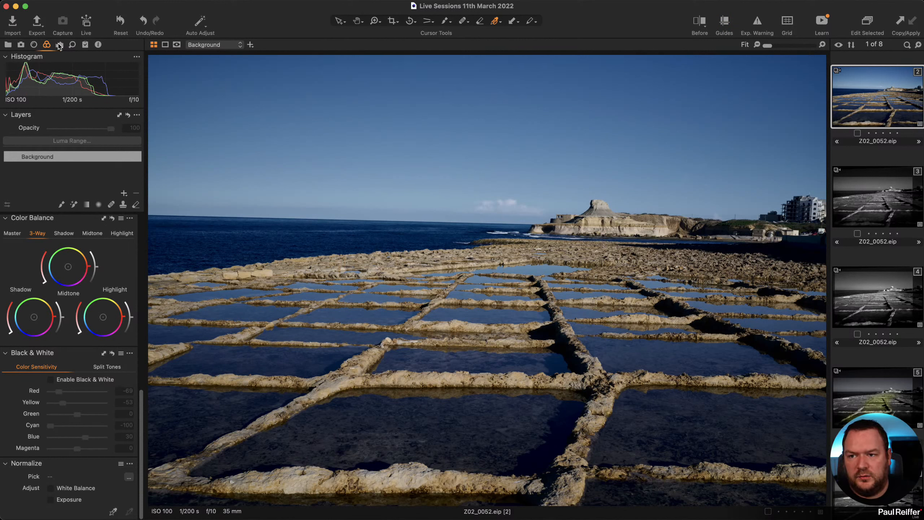
pyautogui.click(33, 44)
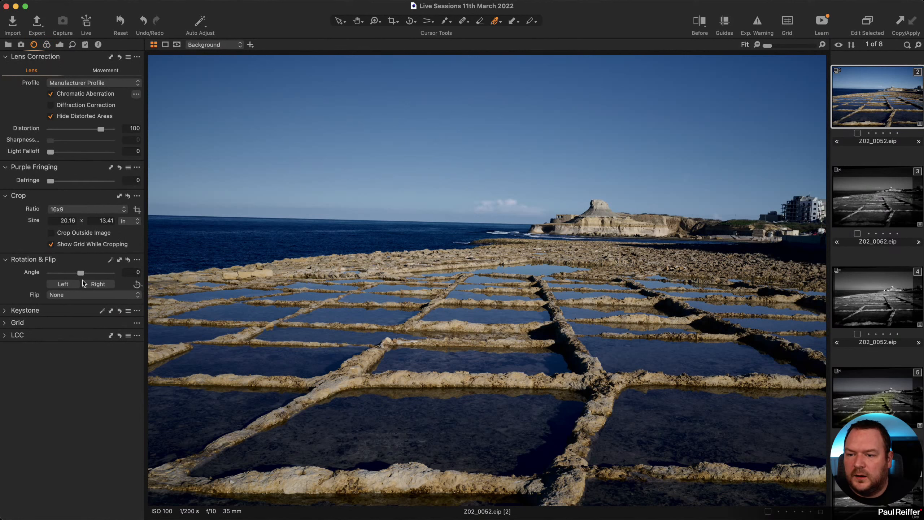
# Auto-straighten variant 2 and align horizontal guides with the horizon and near shoreline.
pyautogui.click(111, 260)
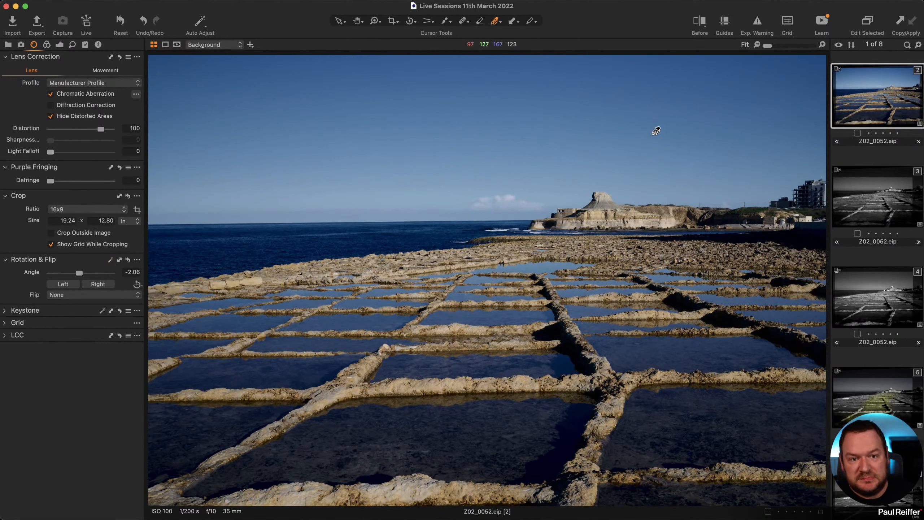
pyautogui.click(728, 25)
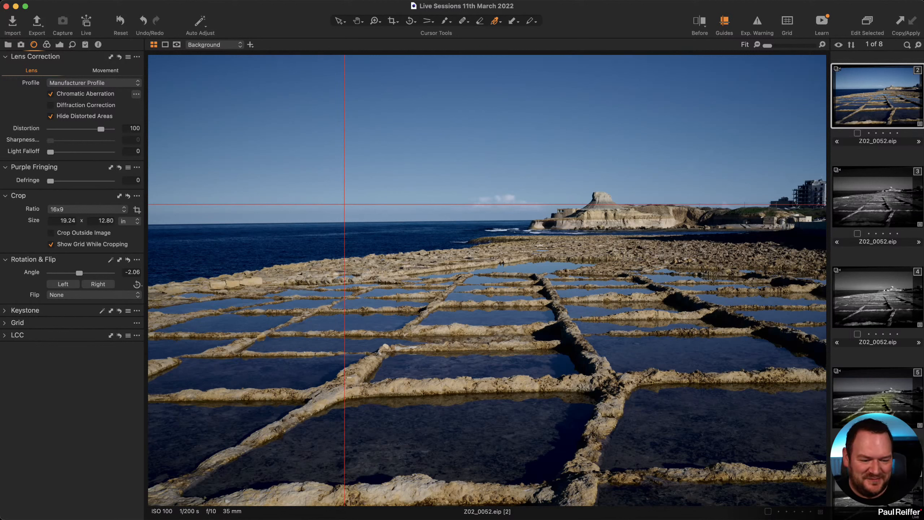
pyautogui.moveTo(444, 205); pyautogui.dragTo(494, 382)
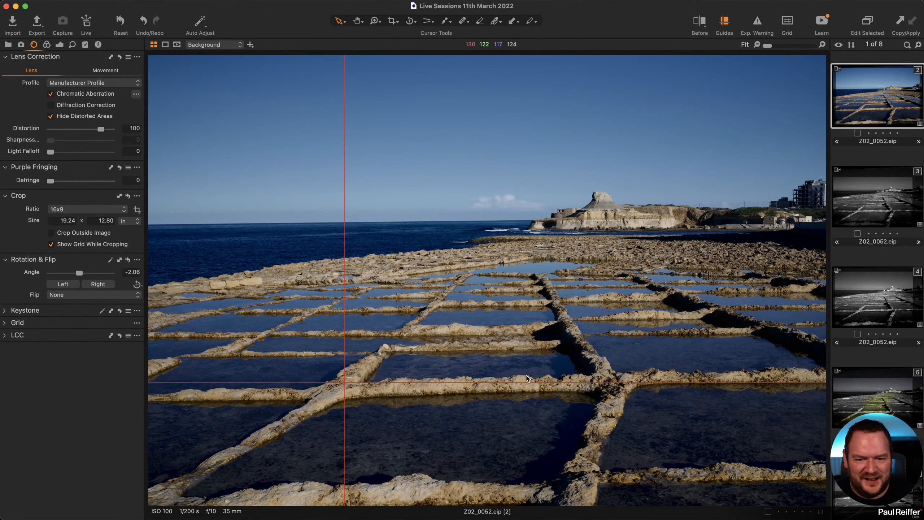
pyautogui.moveTo(526, 382); pyautogui.dragTo(557, 255)
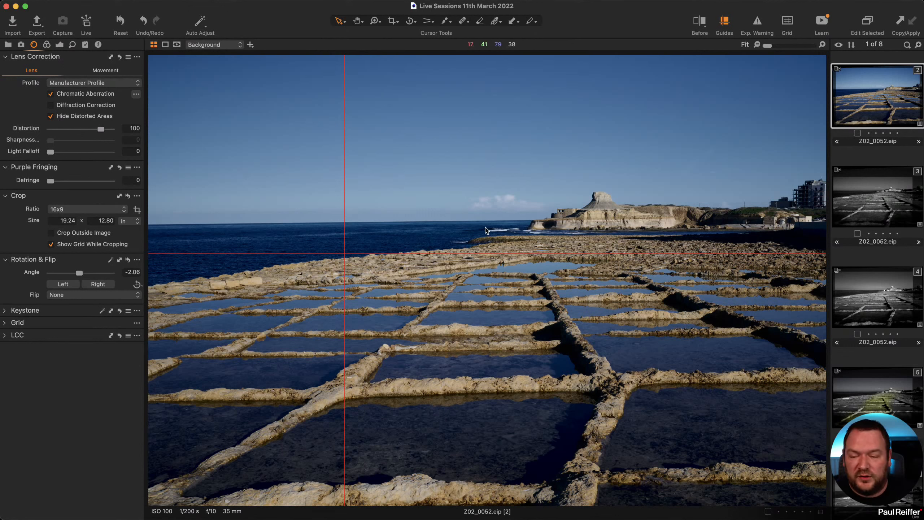
# Reset variant 2's rotation to 0, return to variant 3, and show the Library collections.
pyautogui.click(128, 260)
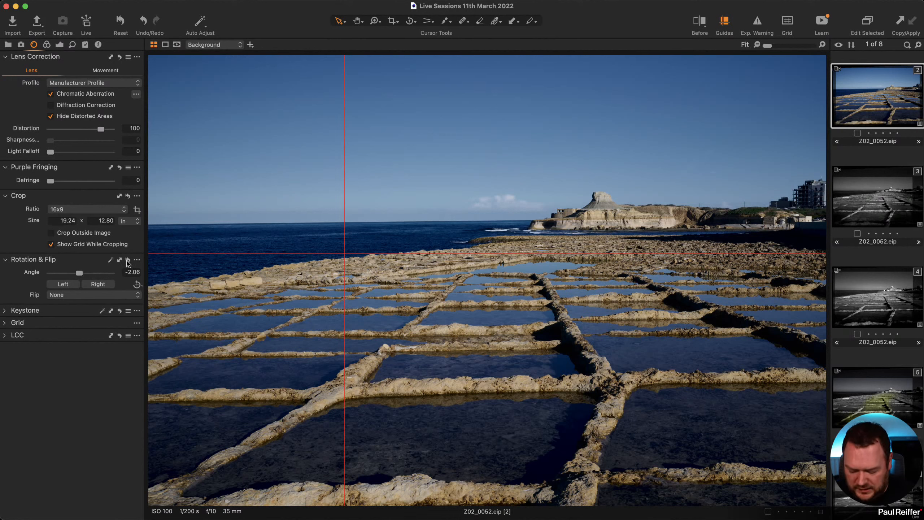
pyautogui.click(906, 203)
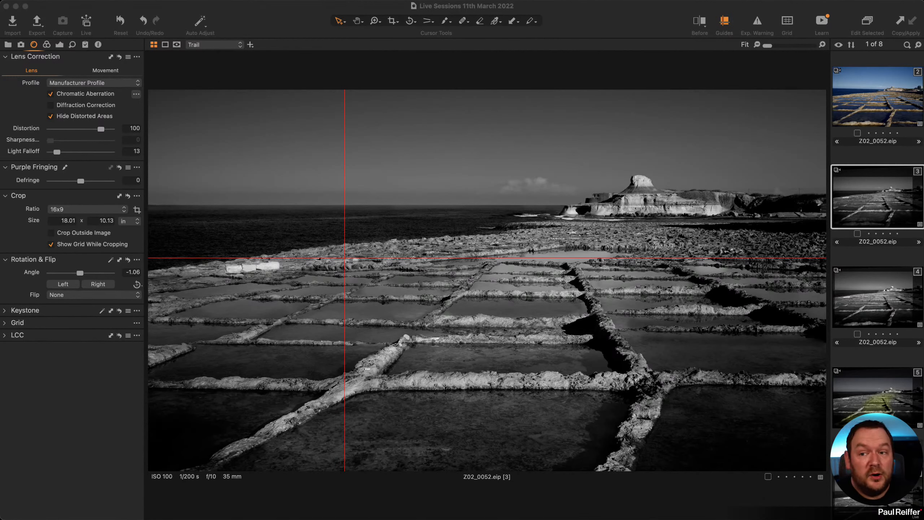
pyautogui.click(8, 44)
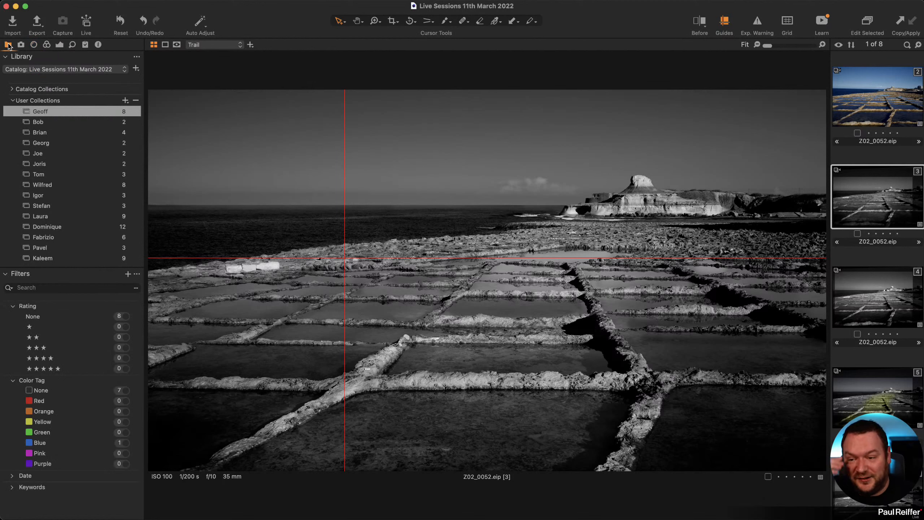
# Open Beach- 1101te.eip from the user collection and bring up its thumbnail's context menu.
pyautogui.click(71, 124)
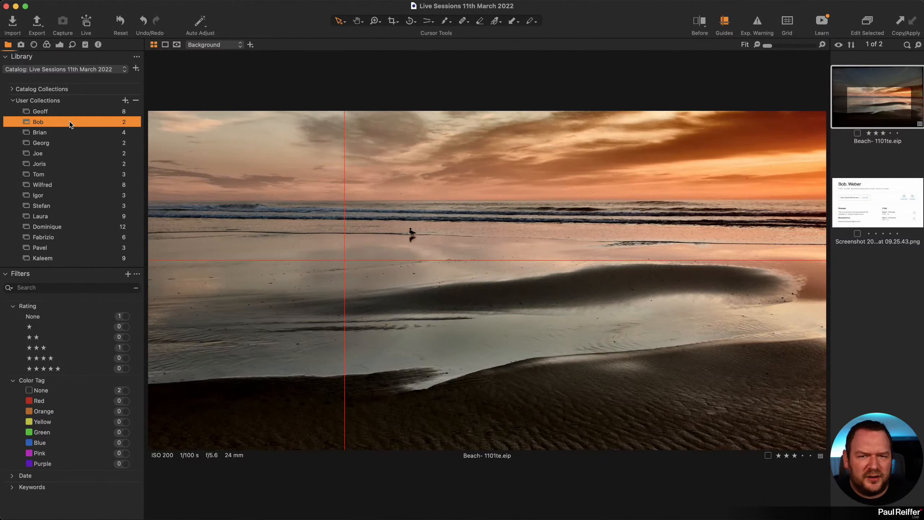
pyautogui.click(59, 45)
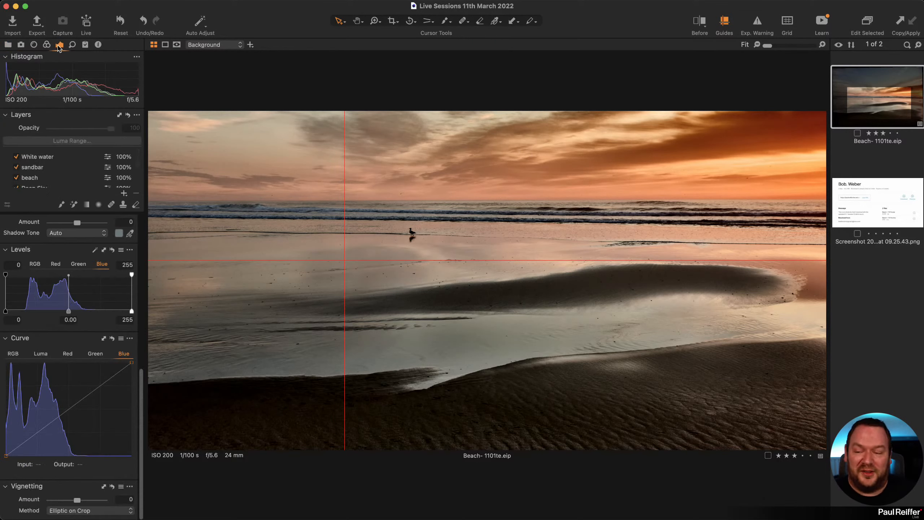
pyautogui.click(8, 44)
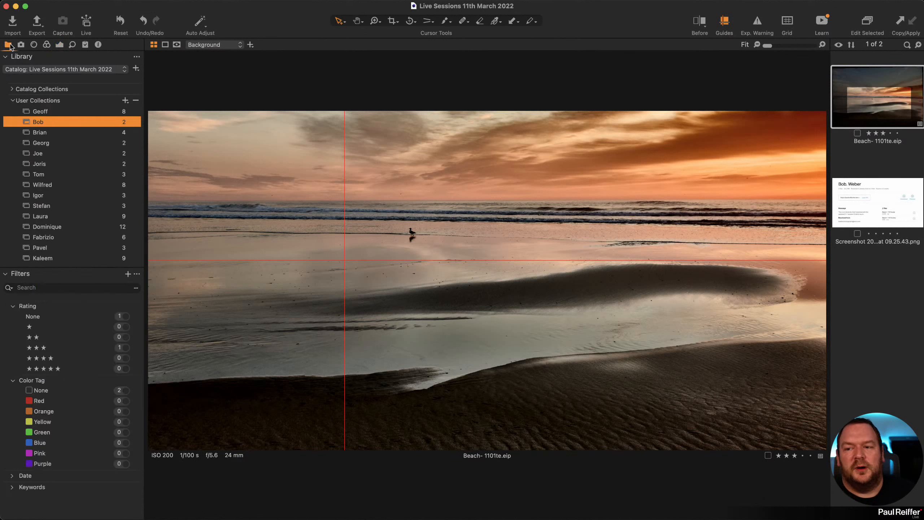
pyautogui.click(60, 46)
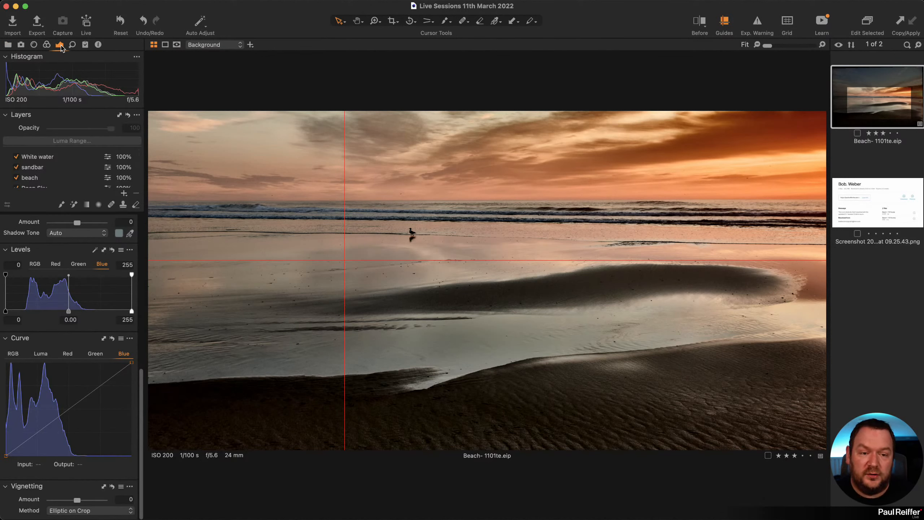
pyautogui.rightClick(891, 96)
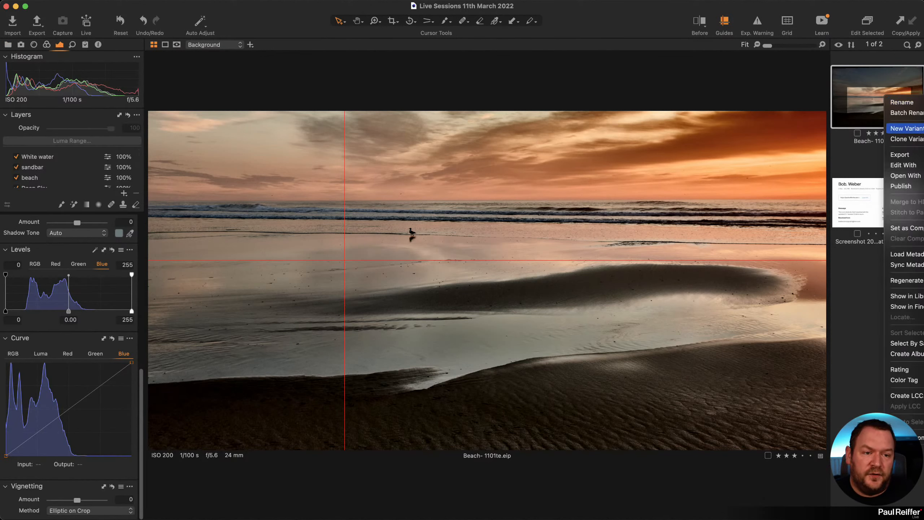
# Create a new Beach variant and drag the before/after divider across it, guides hidden.
pyautogui.click(898, 135)
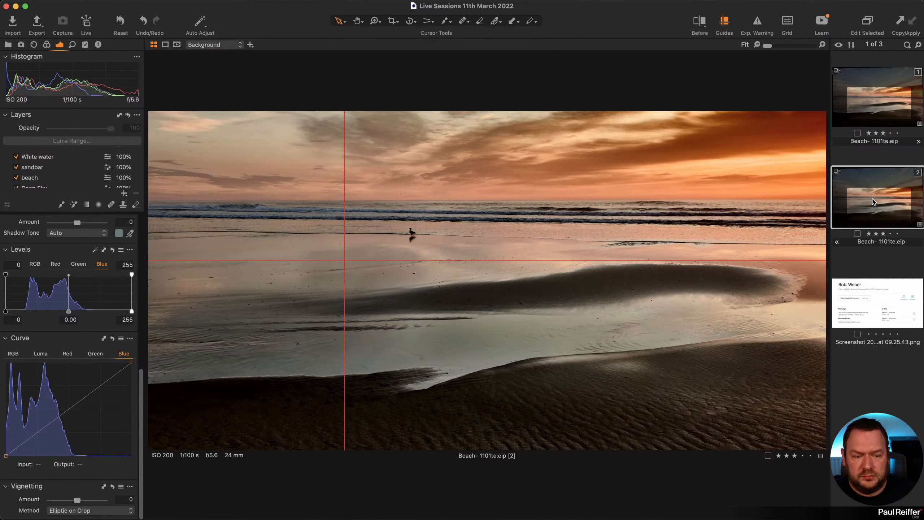
pyautogui.press('y')
pyautogui.moveTo(486, 279); pyautogui.dragTo(823, 281)
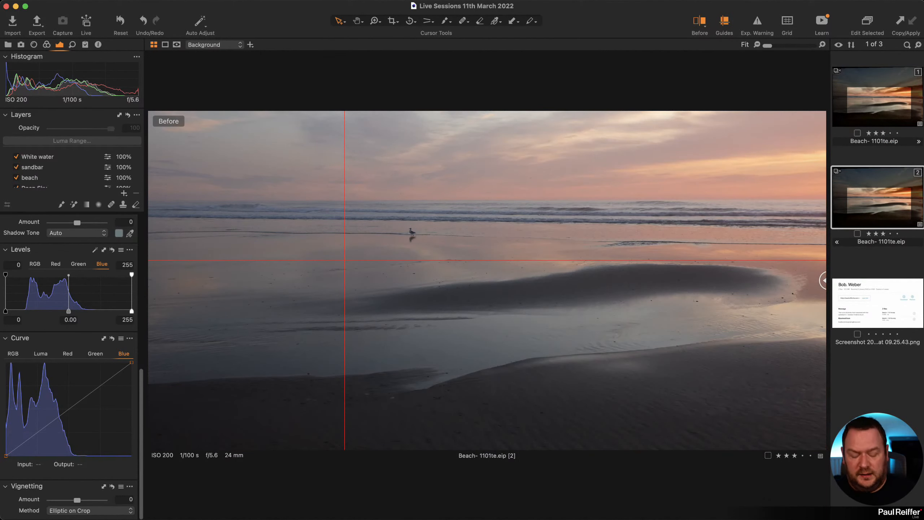
pyautogui.click(725, 23)
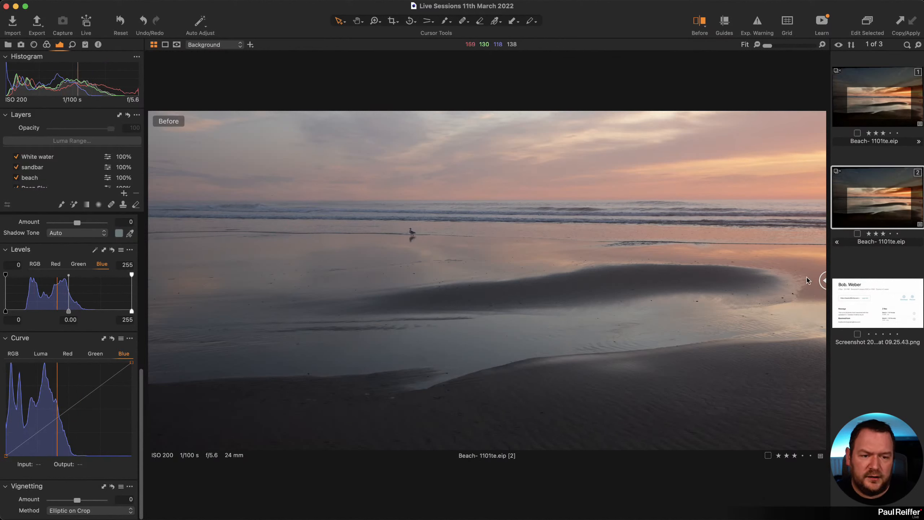
pyautogui.moveTo(823, 281); pyautogui.dragTo(197, 279)
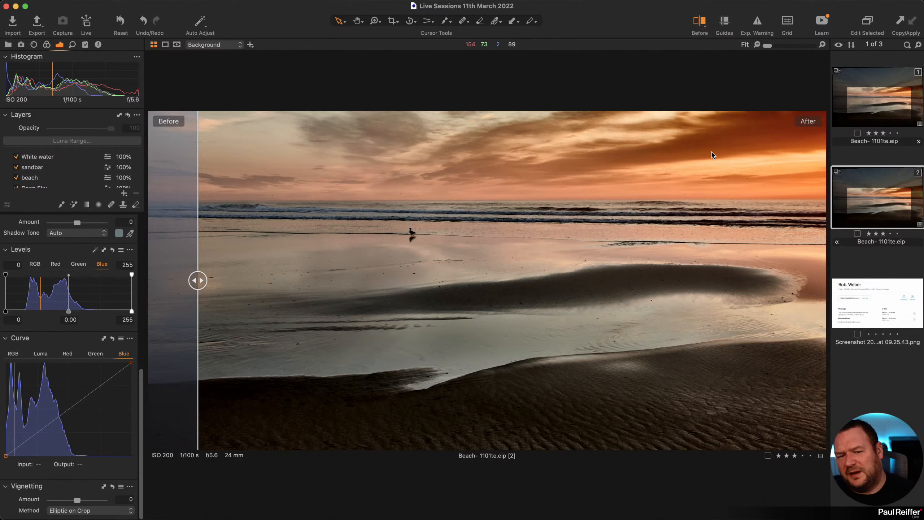
pyautogui.moveTo(202, 288); pyautogui.dragTo(149, 309)
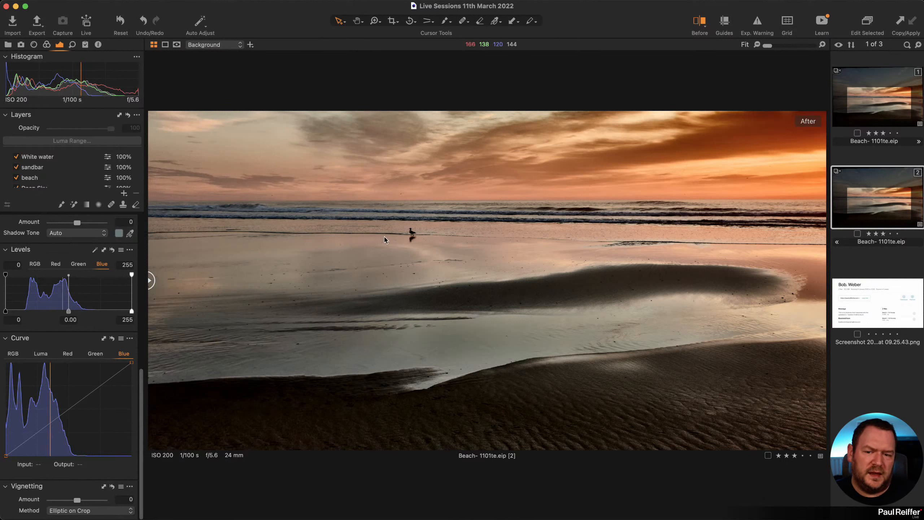
pyautogui.click(39, 170)
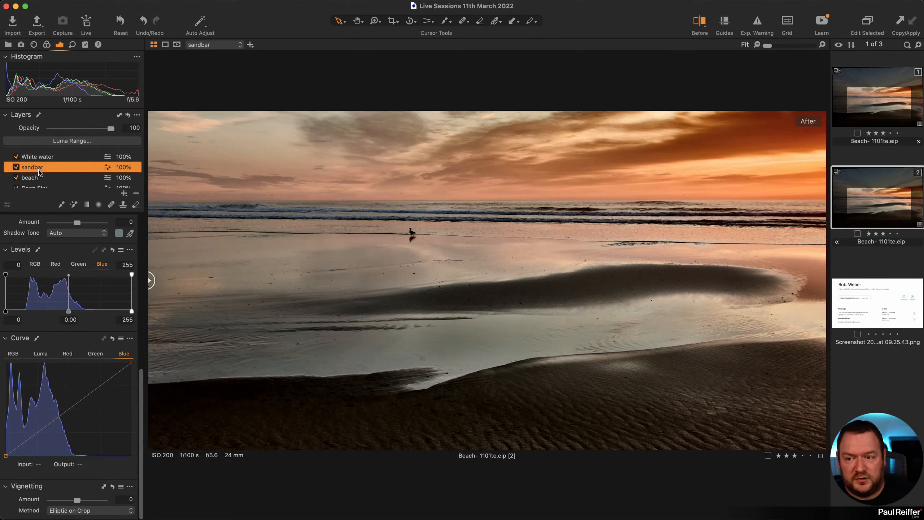
# Toggle the sandbar and sky layers to judge their effect, and compare Background with sky settings.
pyautogui.click(15, 168)
pyautogui.click(15, 167)
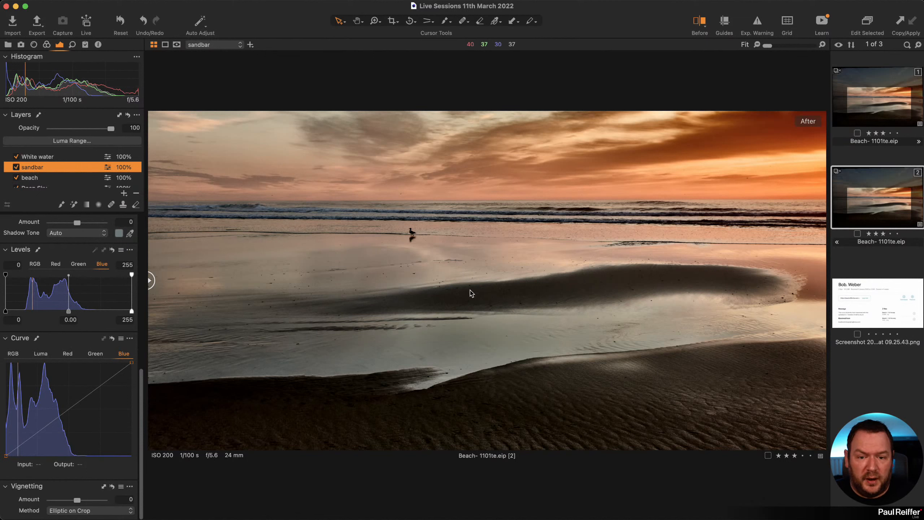
pyautogui.scroll(-5, 63, 174)
pyautogui.click(37, 168)
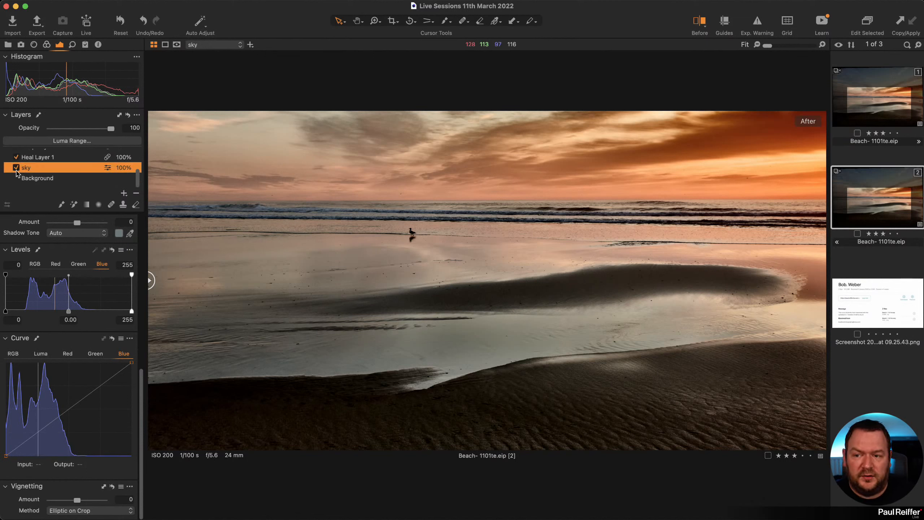
pyautogui.click(16, 167)
pyautogui.click(16, 167)
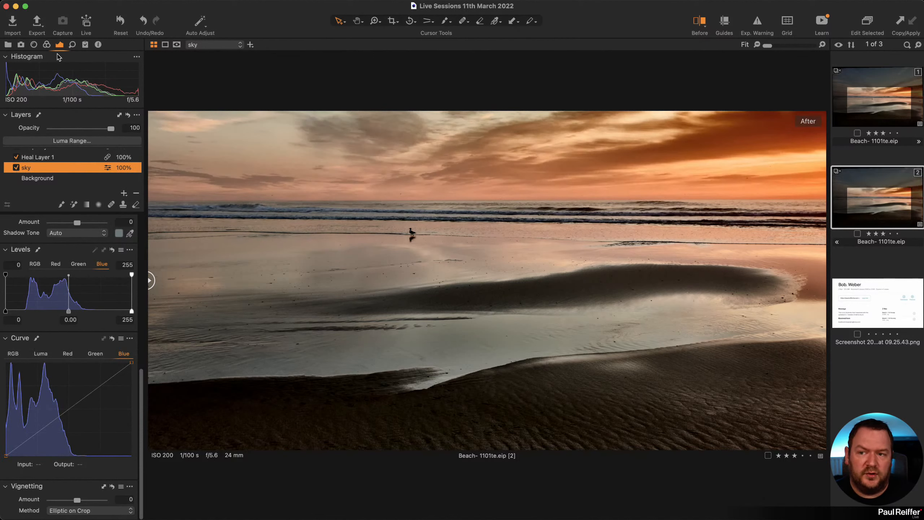
pyautogui.scroll(10, 120, 316)
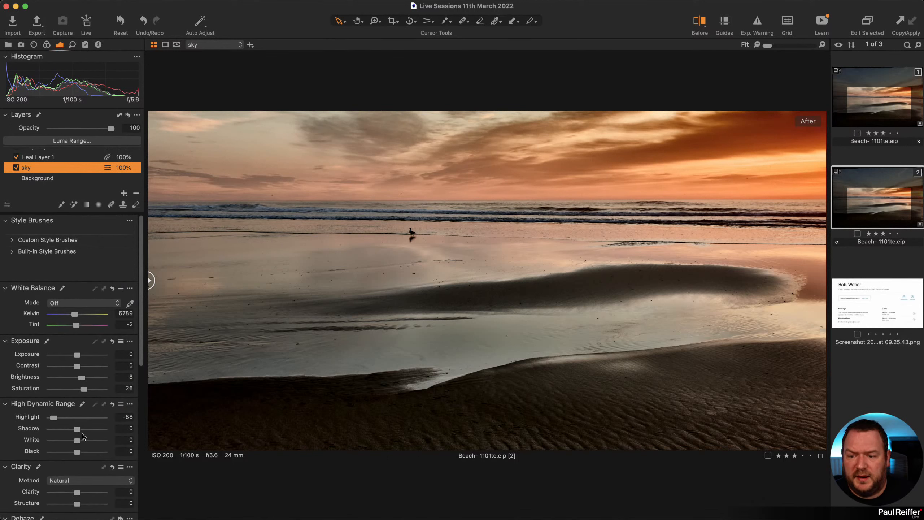
pyautogui.scroll(-3, 60, 416)
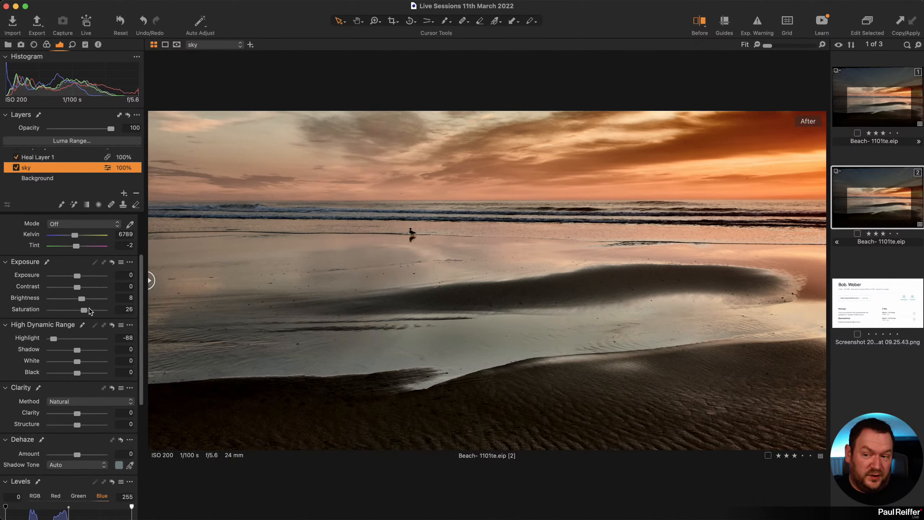
pyautogui.click(46, 178)
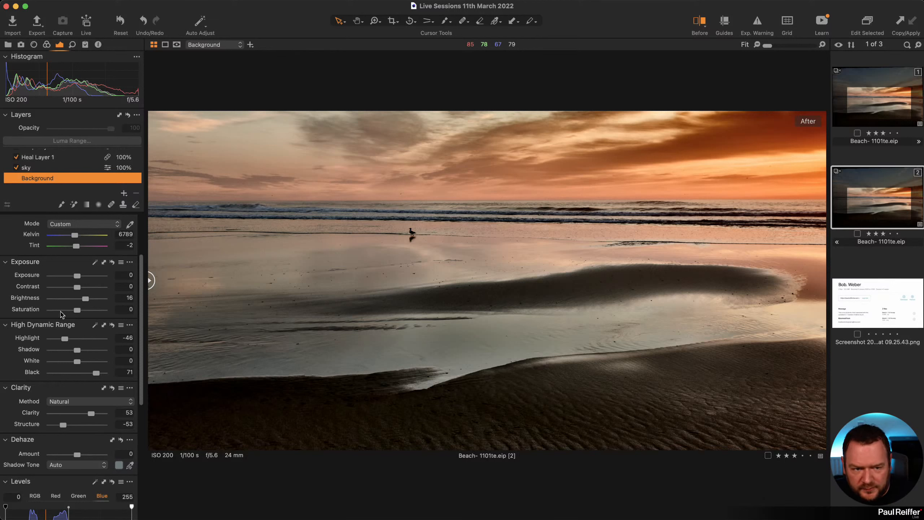
pyautogui.click(41, 170)
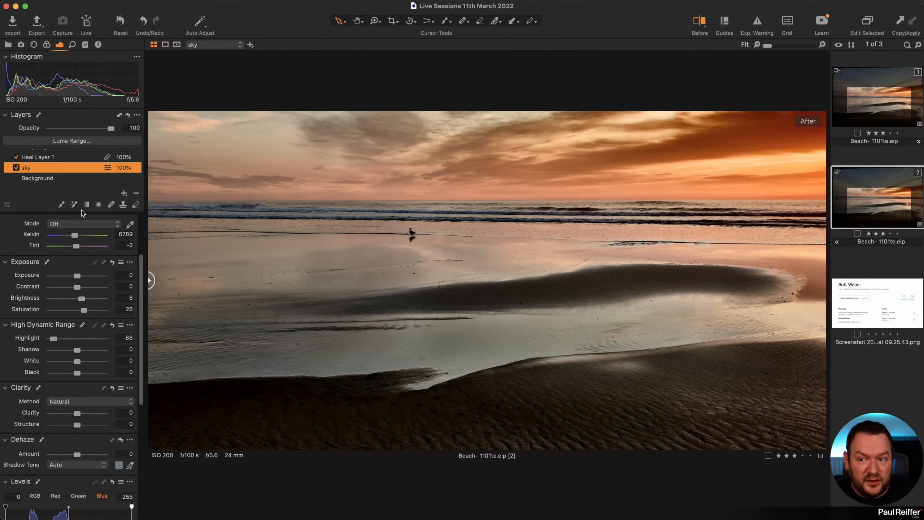
pyautogui.scroll(2, 67, 178)
# Inspect the Deep Sky, beach, sandbar and White water layer settings in turn.
pyautogui.click(52, 167)
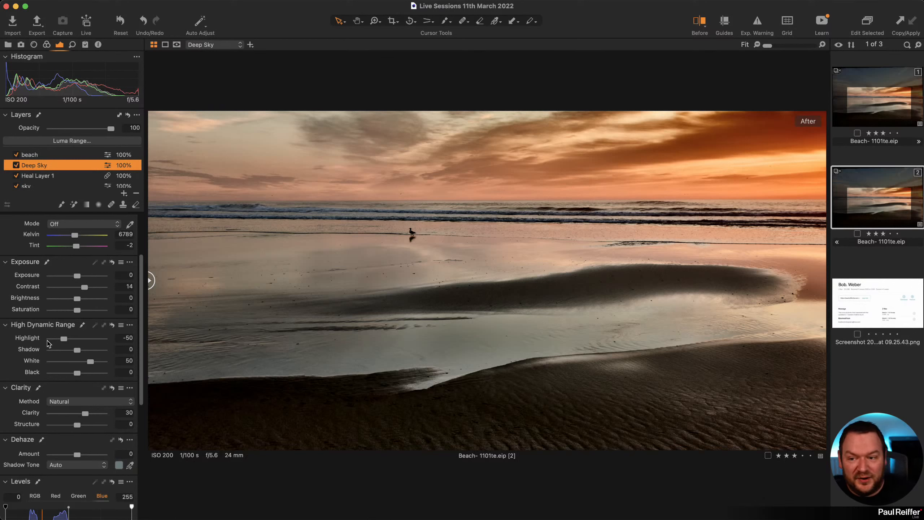
pyautogui.scroll(2, 50, 162)
pyautogui.click(40, 172)
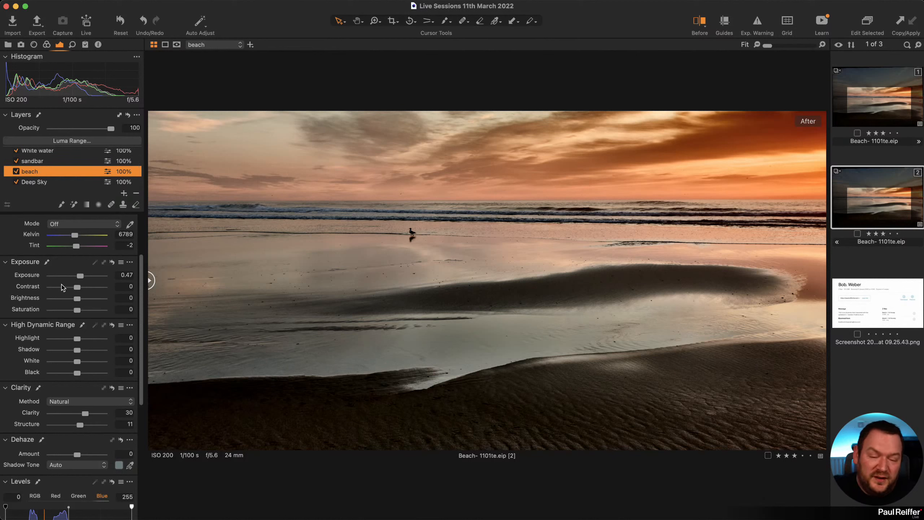
pyautogui.click(48, 161)
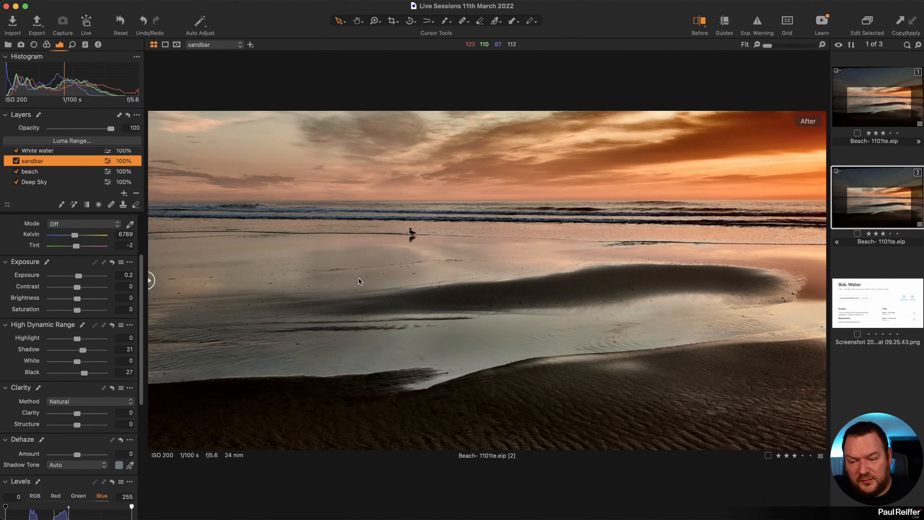
pyautogui.scroll(2, 77, 182)
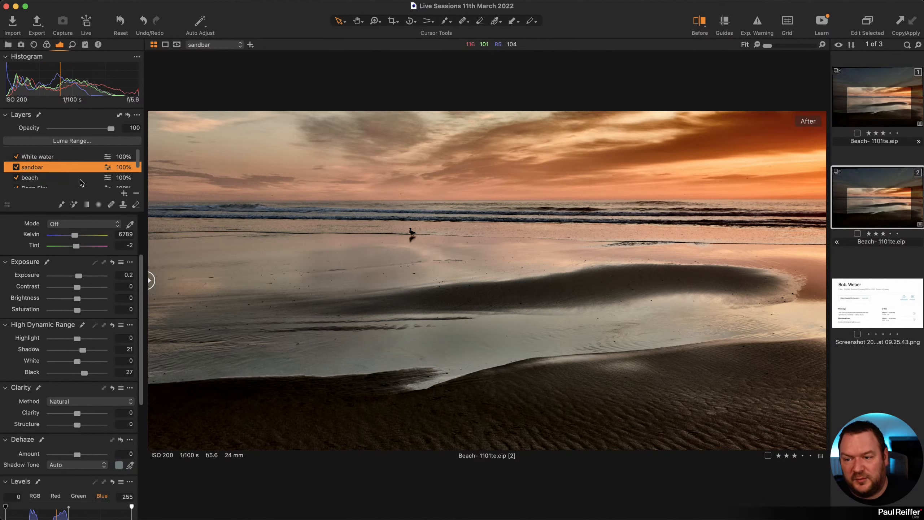
pyautogui.click(56, 159)
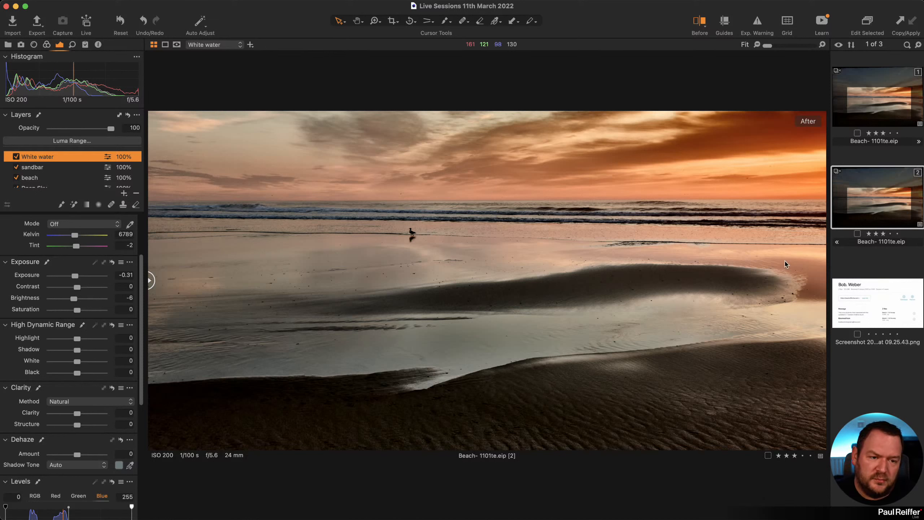
# Clone variant 2 as a new variant and switch off its White water and sandbar layers.
pyautogui.rightClick(875, 198)
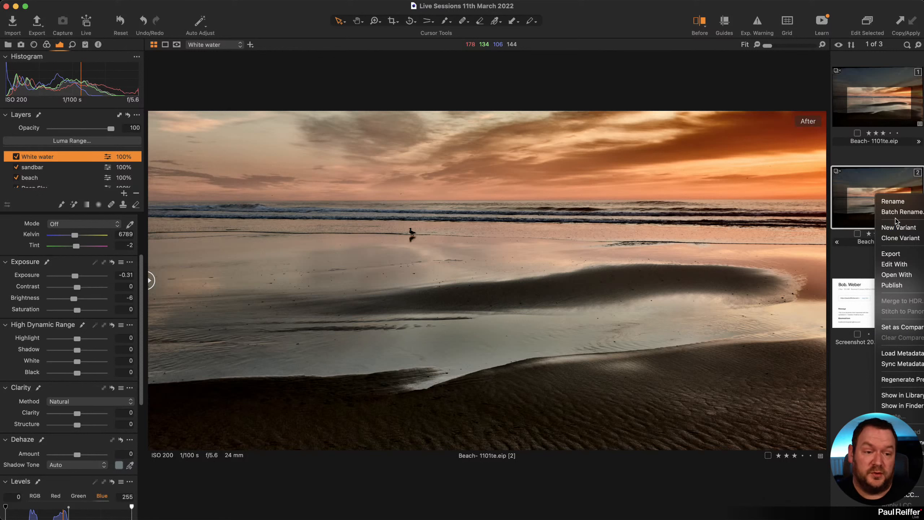
pyautogui.click(905, 239)
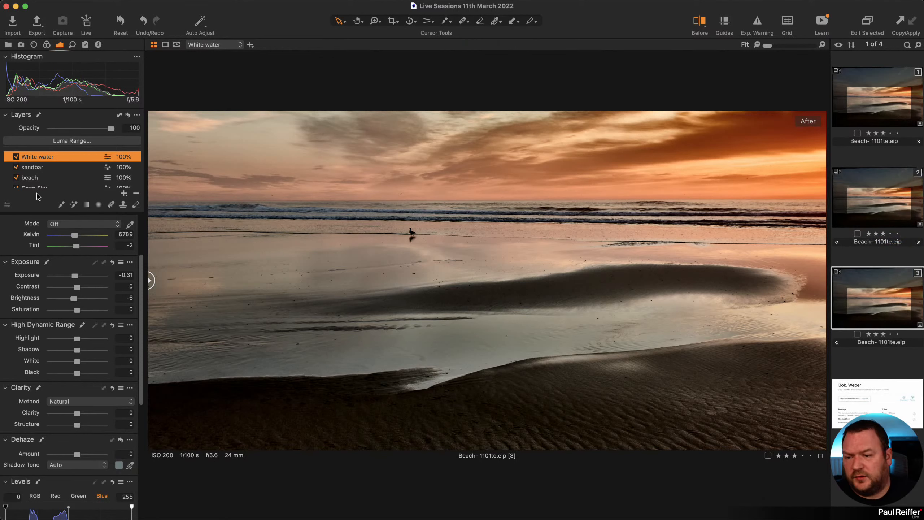
pyautogui.click(16, 156)
pyautogui.click(16, 167)
# Switch off the clone's beach, Deep Sky and sky layers, keeping Heal Layer 1 on.
pyautogui.click(16, 177)
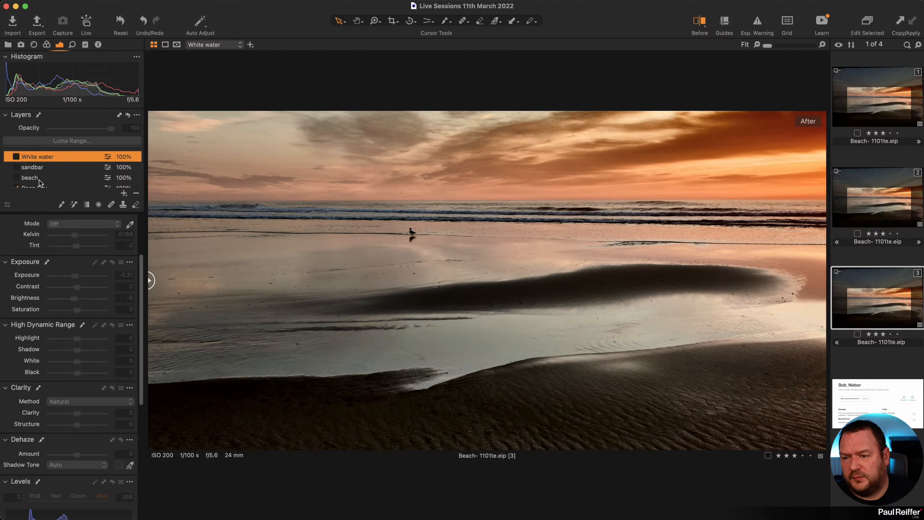
pyautogui.scroll(-2, 37, 177)
pyautogui.click(16, 169)
pyautogui.click(16, 180)
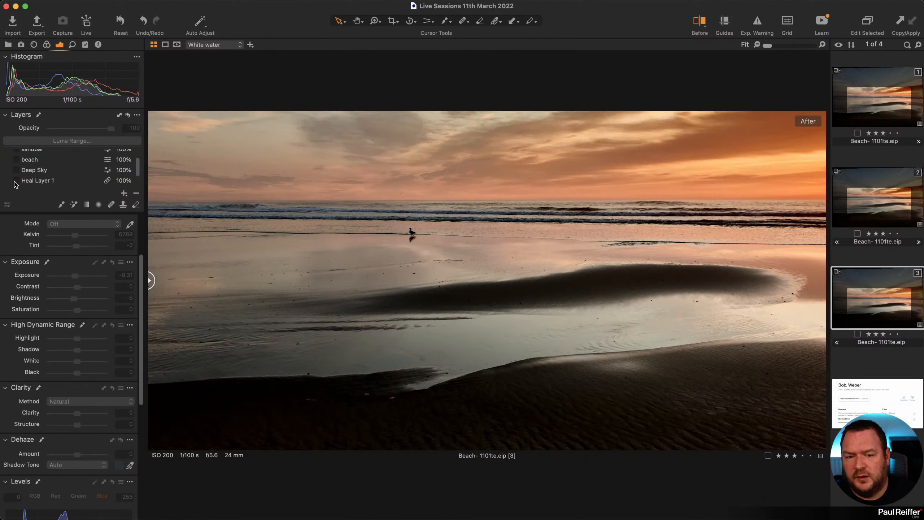
pyautogui.click(16, 180)
pyautogui.scroll(-3, 64, 173)
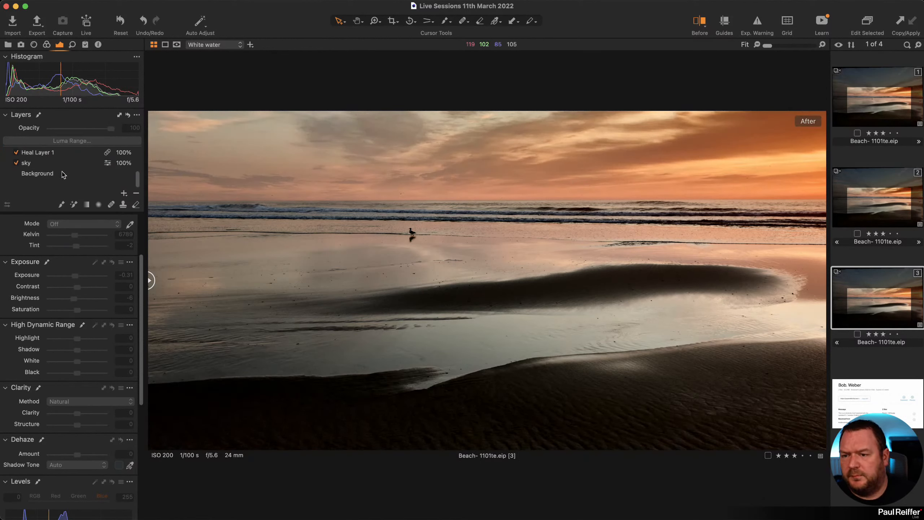
pyautogui.click(28, 169)
pyautogui.click(16, 168)
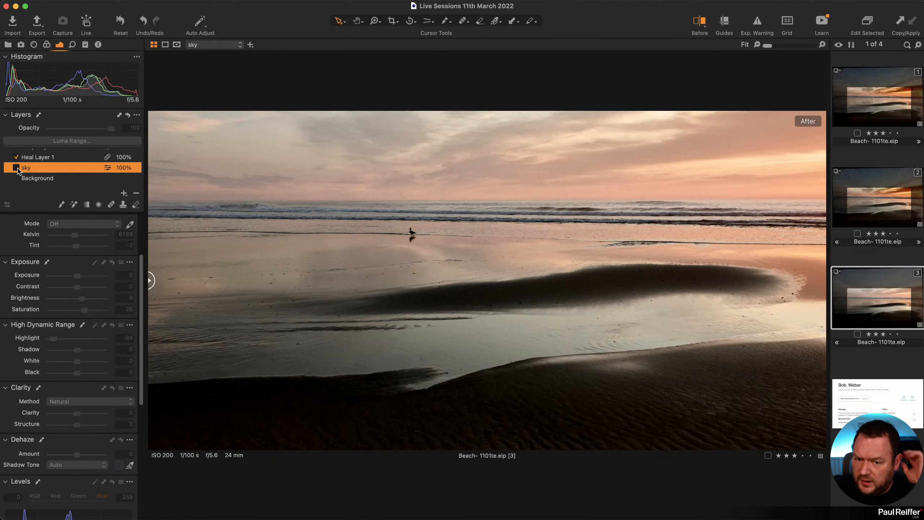
# Lower the Background layer's Black from 71 to 0 and show a before/after split.
pyautogui.click(50, 180)
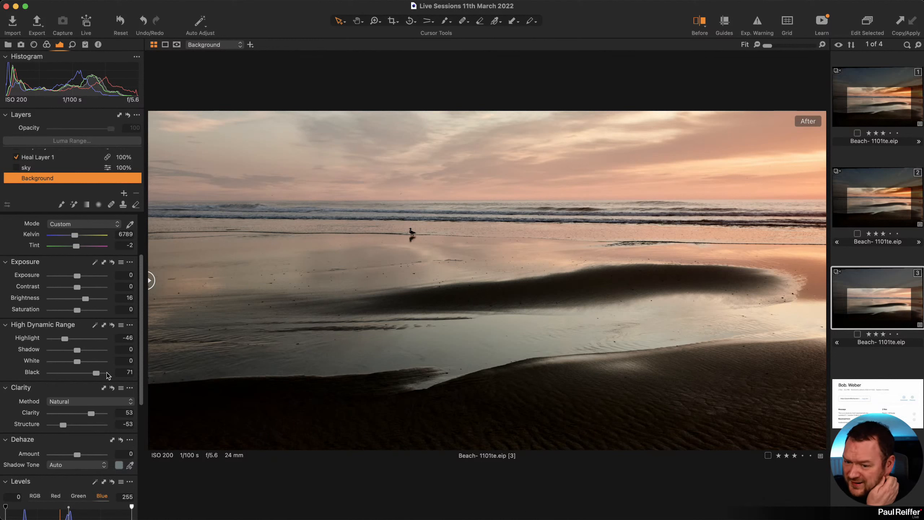
pyautogui.moveTo(96, 373); pyautogui.dragTo(78, 376)
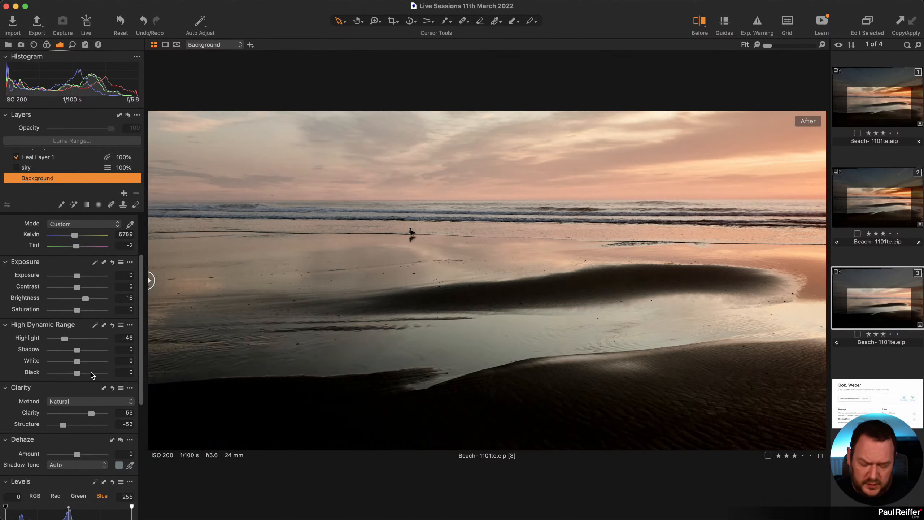
pyautogui.press('y')
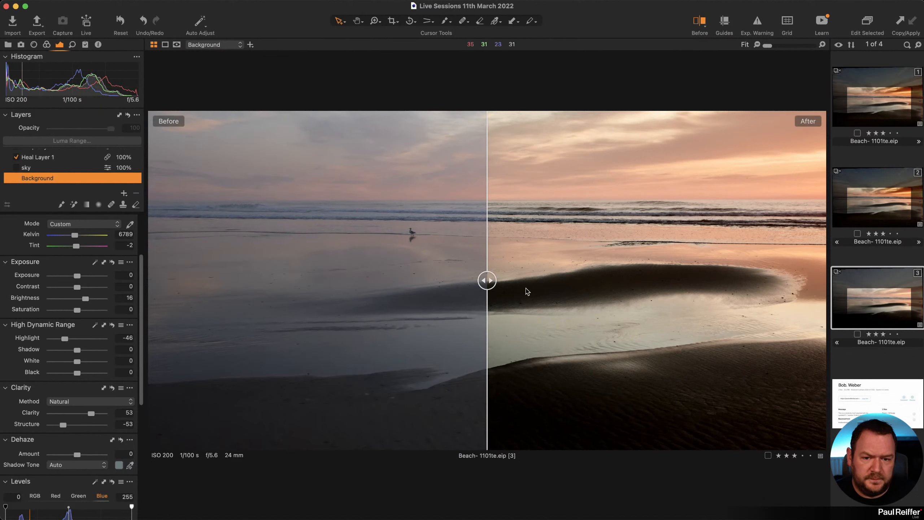
pyautogui.moveTo(487, 280); pyautogui.dragTo(543, 280)
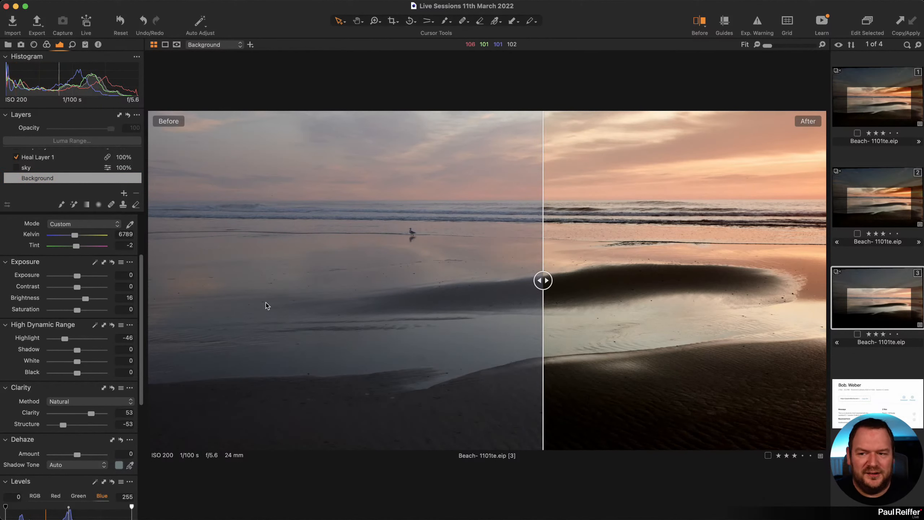
pyautogui.moveTo(544, 280); pyautogui.dragTo(509, 280)
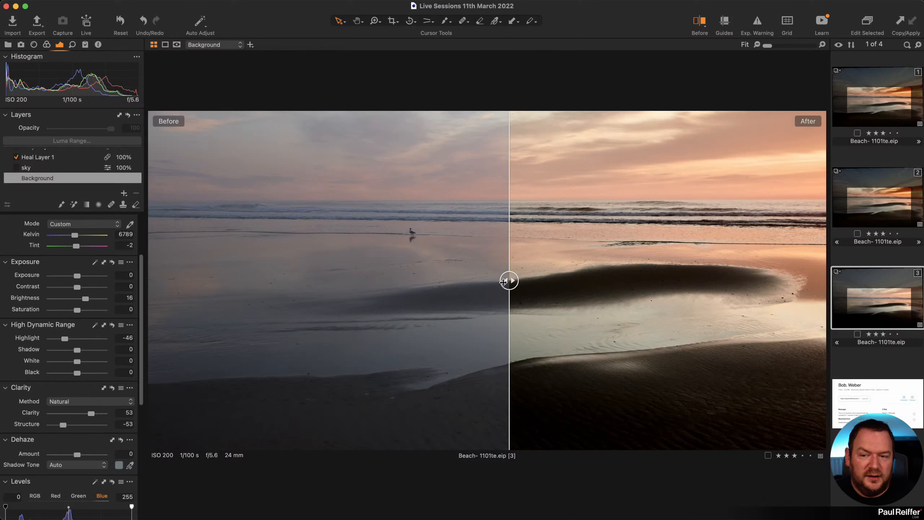
pyautogui.moveTo(509, 280); pyautogui.dragTo(328, 280)
pyautogui.scroll(5, 39, 167)
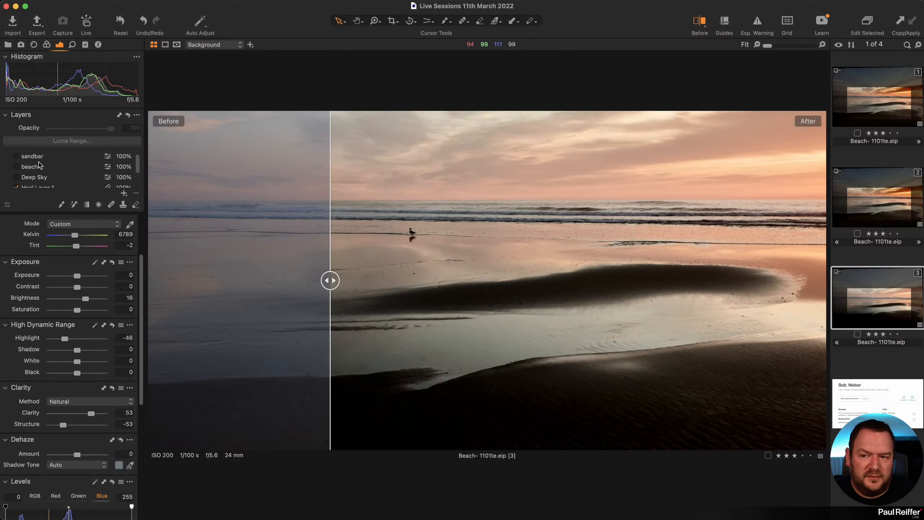
pyautogui.scroll(-5, 39, 166)
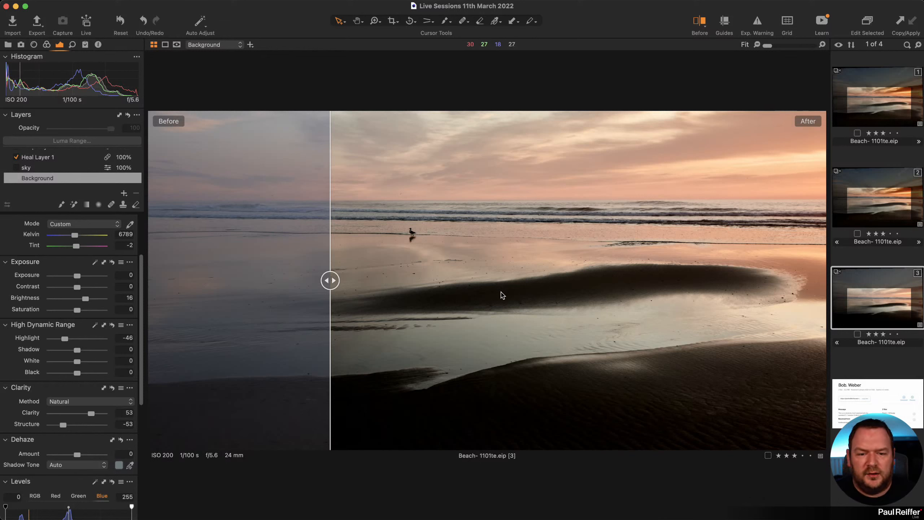
pyautogui.moveTo(331, 283); pyautogui.dragTo(746, 280)
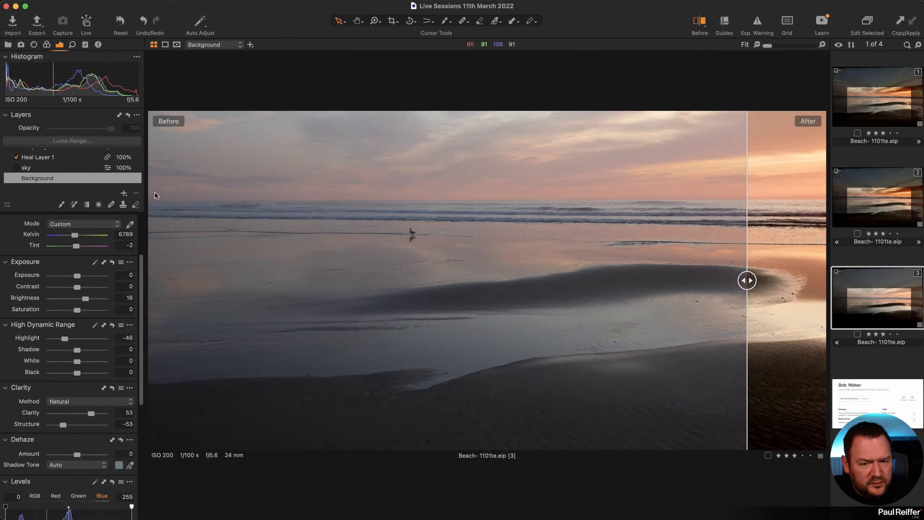
# Browse the Color tab's Color Editor basic swatches for the Background layer.
pyautogui.click(46, 44)
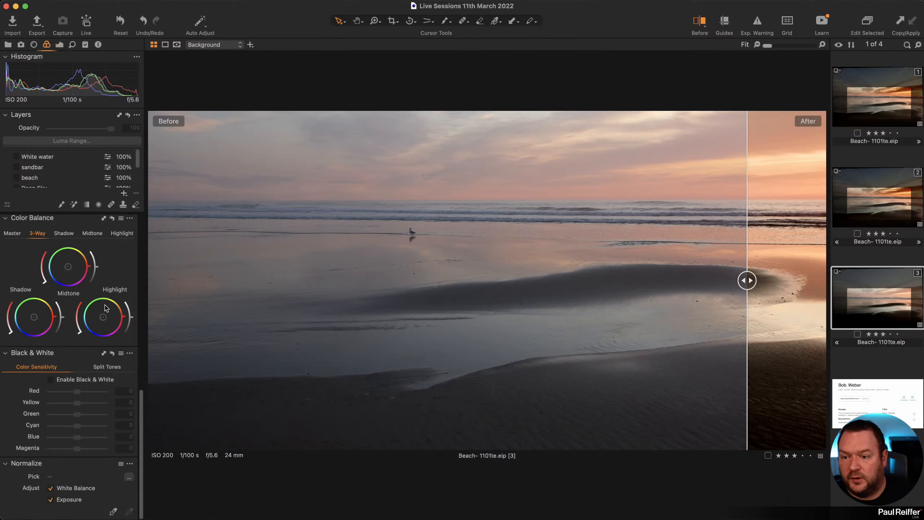
pyautogui.scroll(10, 50, 230)
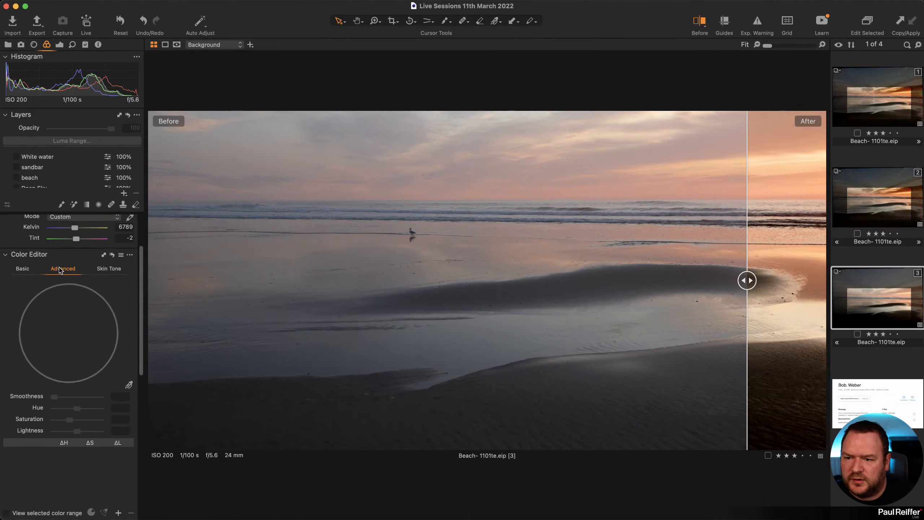
pyautogui.click(22, 283)
pyautogui.scroll(-5, 27, 284)
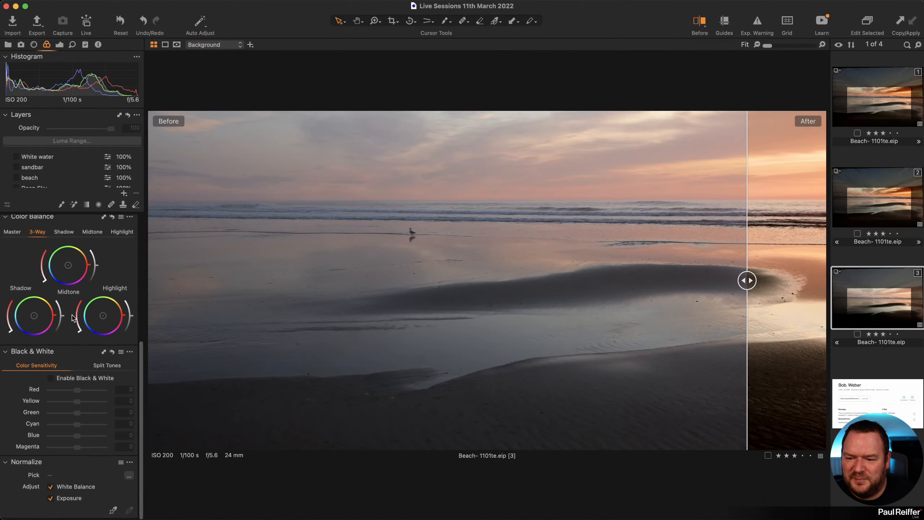
# Show the Luma curve and combined RGB Levels (34–249), comparing before and after across the image.
pyautogui.click(59, 44)
pyautogui.scroll(-10, 89, 312)
pyautogui.click(28, 364)
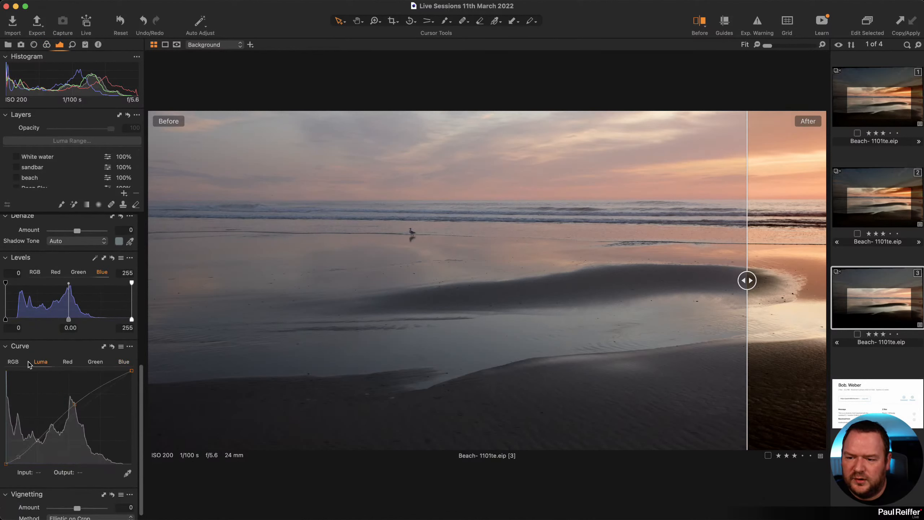
pyautogui.click(18, 363)
pyautogui.click(40, 362)
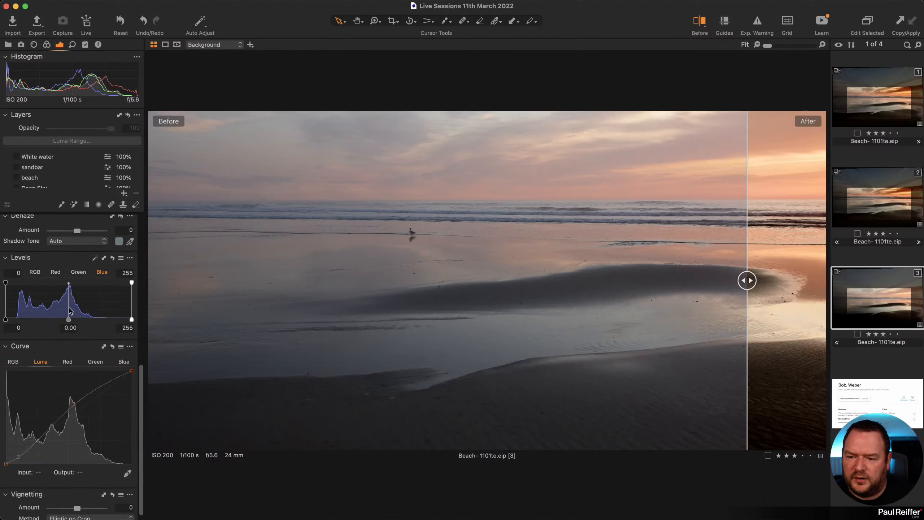
pyautogui.click(37, 273)
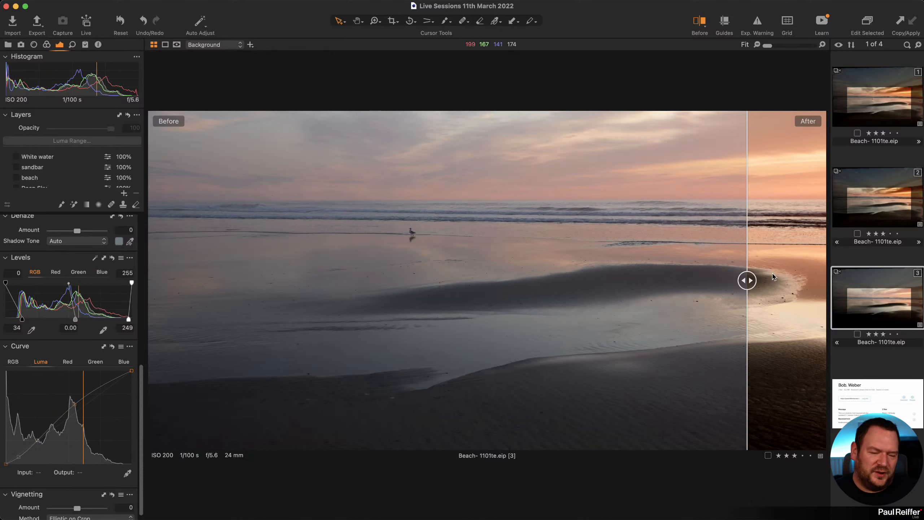
pyautogui.moveTo(747, 280); pyautogui.dragTo(446, 280)
pyautogui.scroll(6, 581, 311)
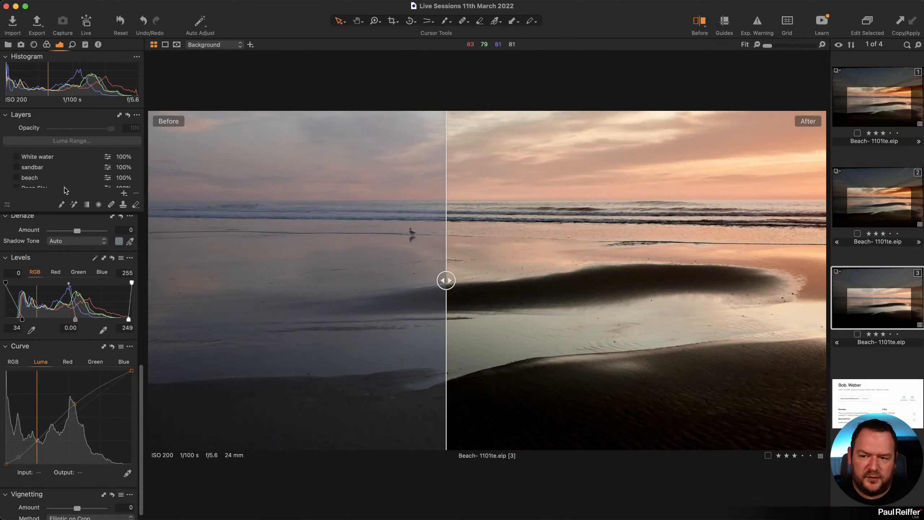
pyautogui.scroll(-3, 71, 168)
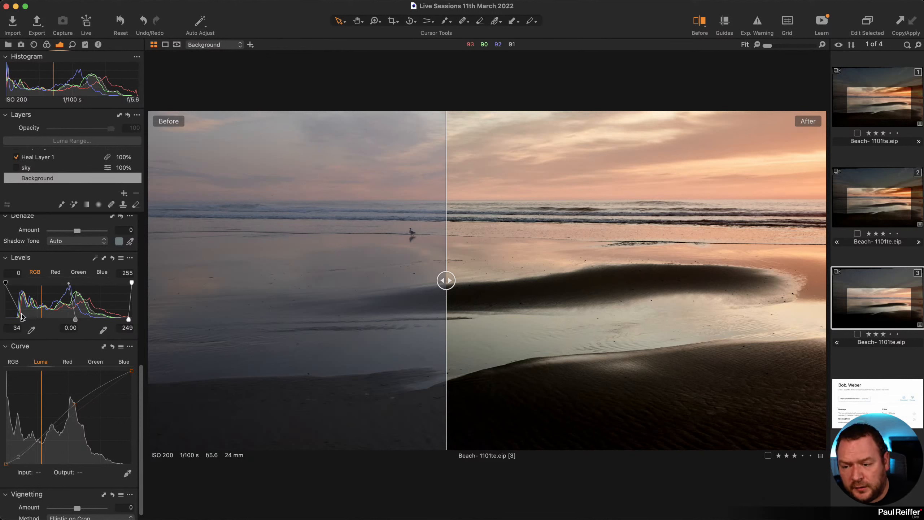
# Create a floating Levels tool, then move and widen it over the image.
pyautogui.click(238, 4)
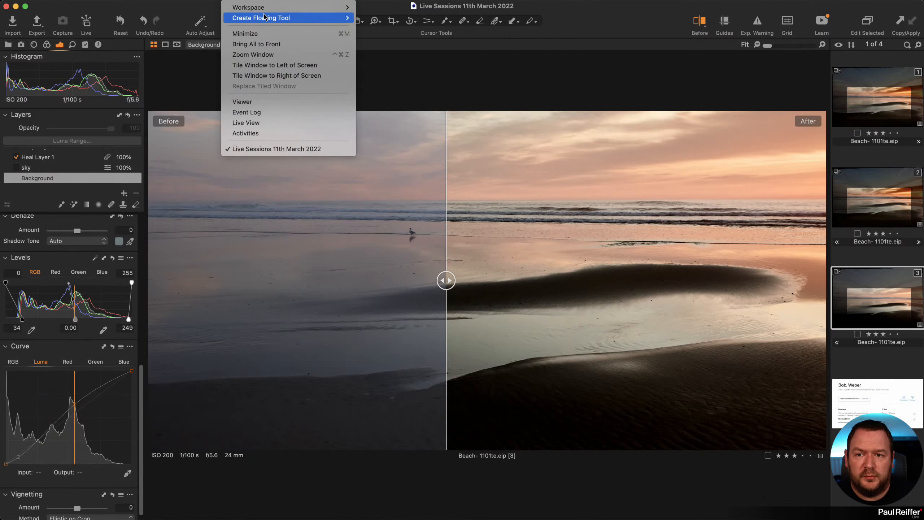
pyautogui.moveTo(328, 18)
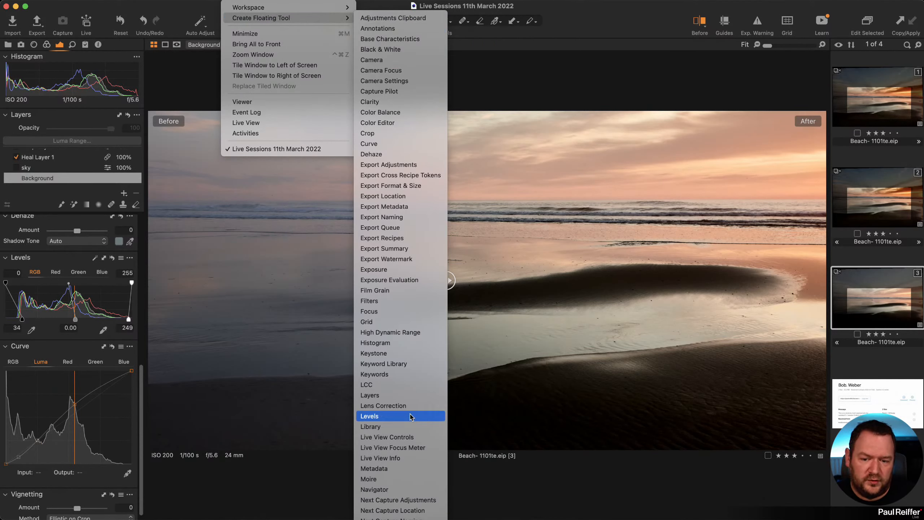
pyautogui.click(410, 418)
pyautogui.moveTo(711, 238); pyautogui.dragTo(281, 72)
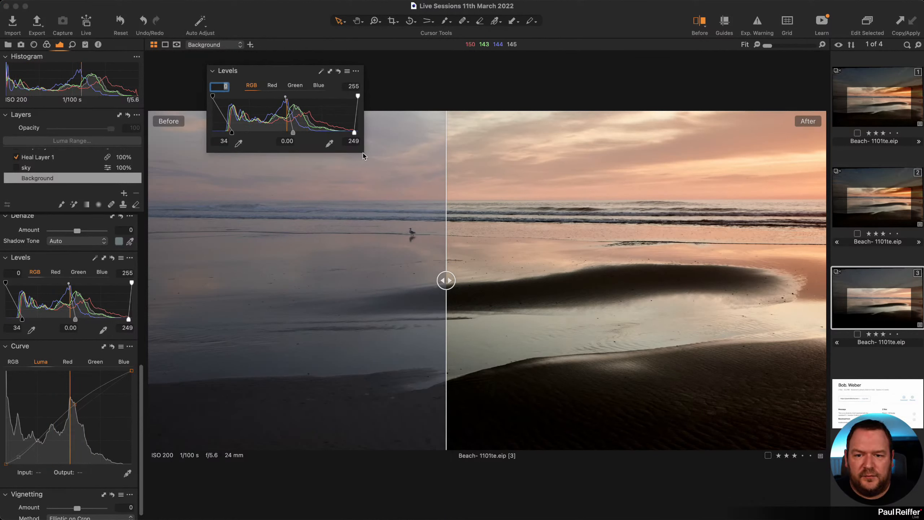
pyautogui.moveTo(363, 153); pyautogui.dragTo(445, 151)
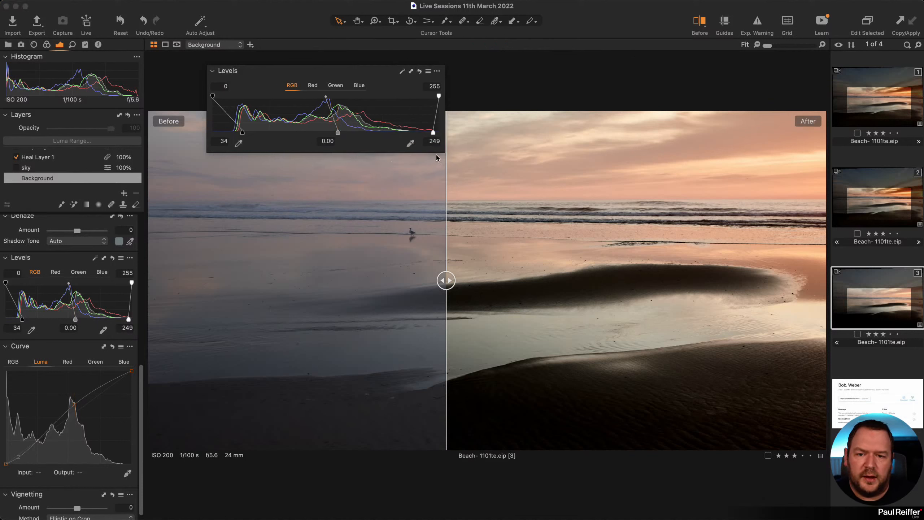
pyautogui.moveTo(343, 73); pyautogui.dragTo(354, 97)
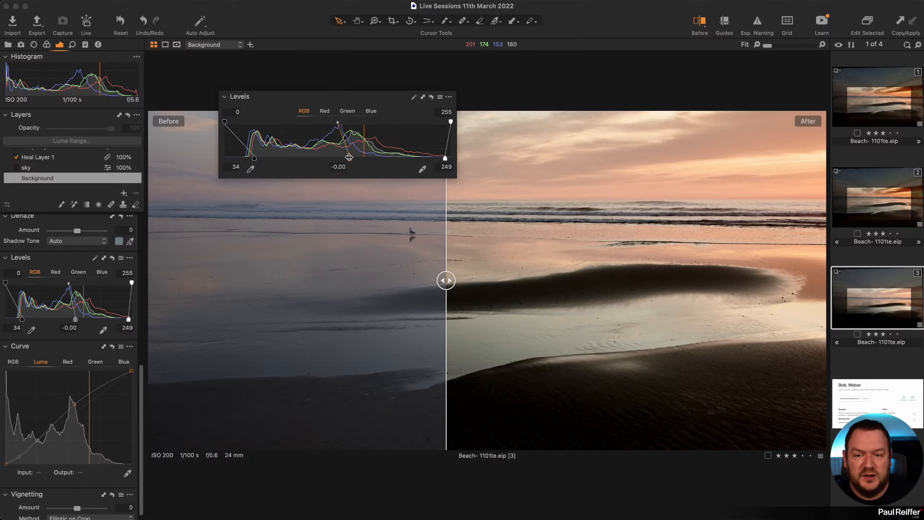
# Set Levels black point to 21 and white point to 252, then remove the floating tool.
pyautogui.moveTo(349, 158)
pyautogui.mouseDown()
pyautogui.moveTo(309, 156)
pyautogui.moveTo(351, 159)
pyautogui.mouseUp()
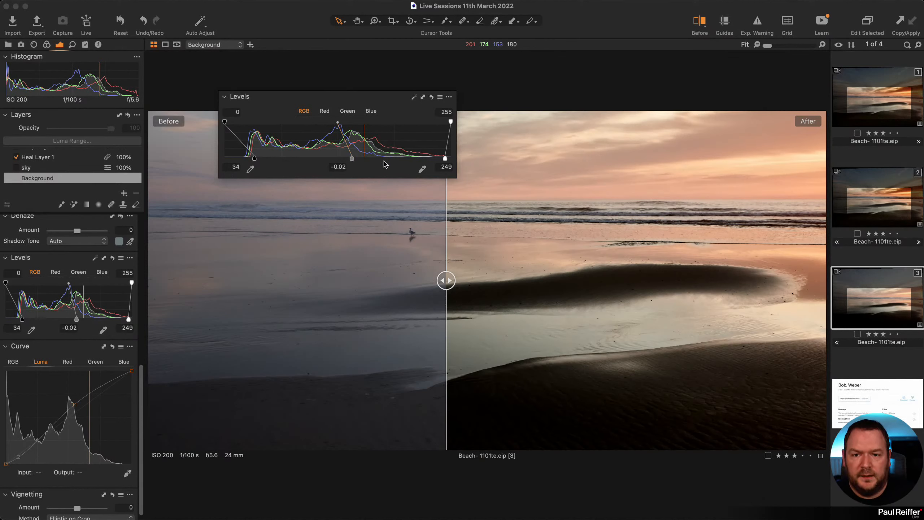
pyautogui.press('super+z')
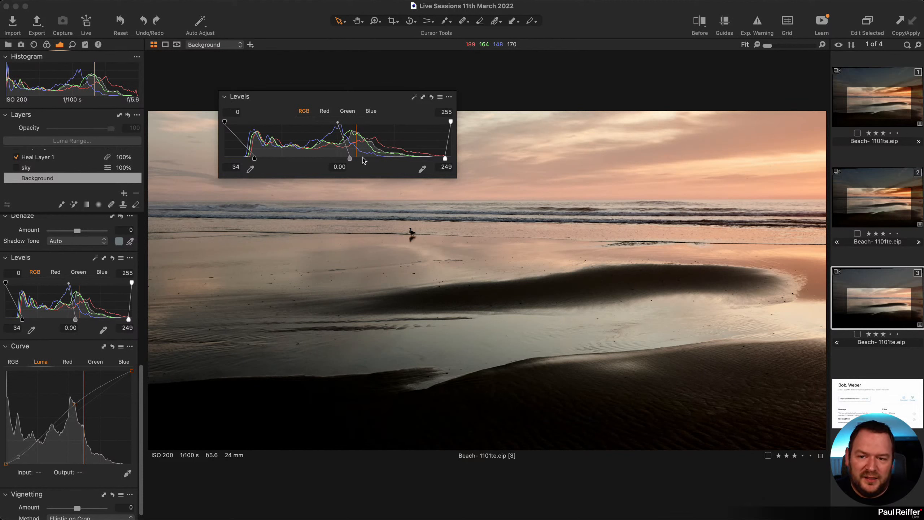
pyautogui.moveTo(254, 158); pyautogui.dragTo(242, 161)
pyautogui.moveTo(445, 158); pyautogui.dragTo(446, 158)
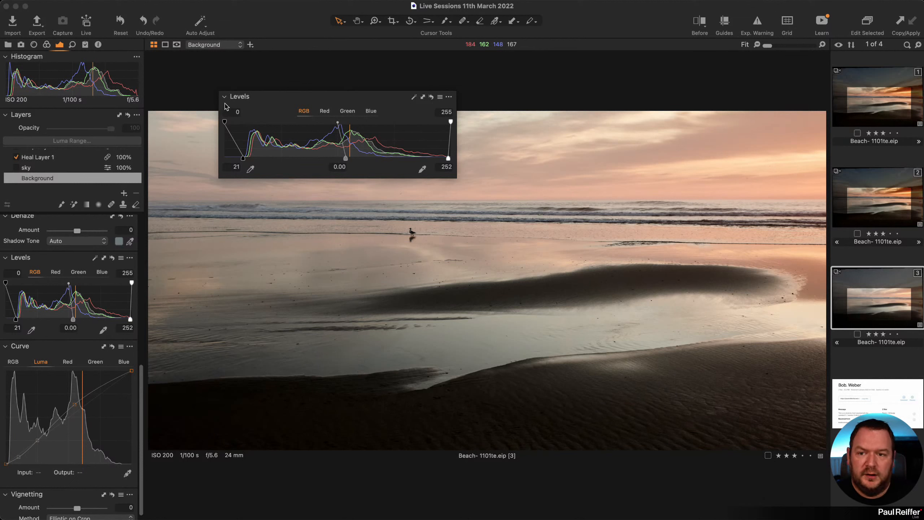
pyautogui.click(449, 98)
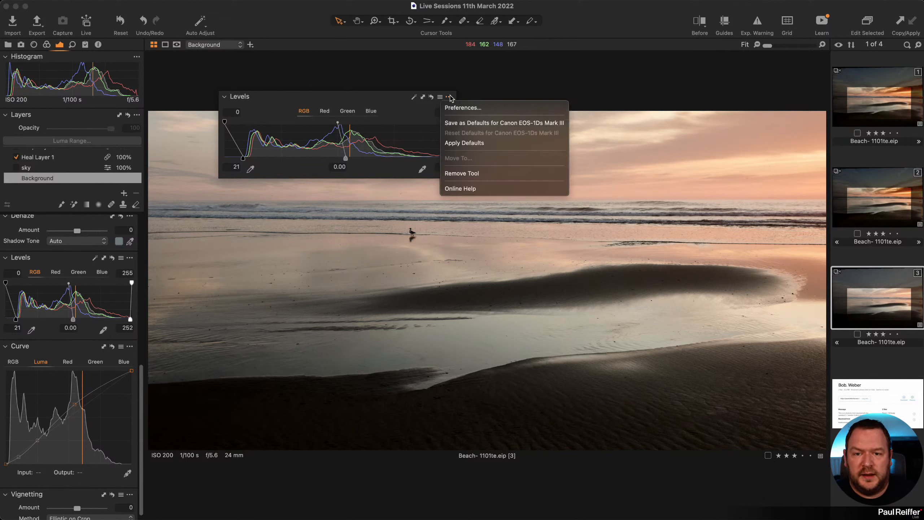
pyautogui.click(470, 174)
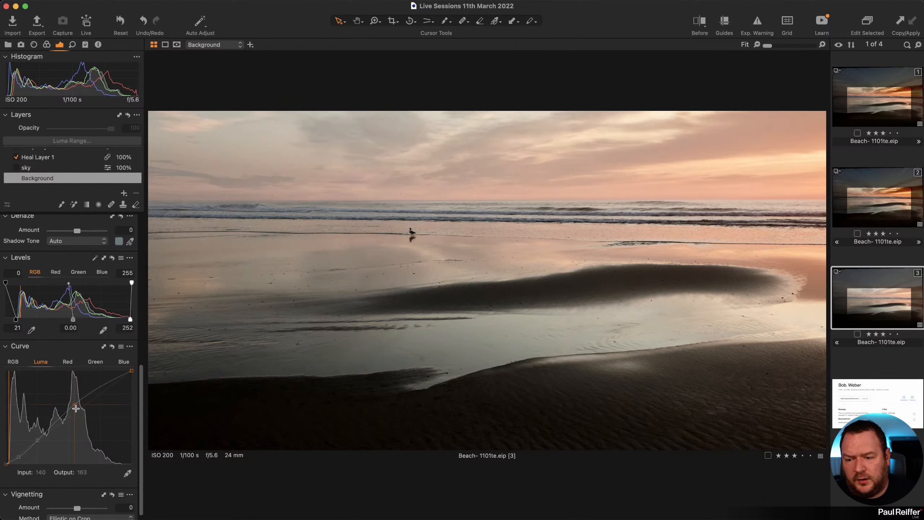
# Nudge the curve's middle point down and add a bottom-left point to darken the deepest shadows.
pyautogui.moveTo(74, 405)
pyautogui.mouseDown()
pyautogui.moveTo(74, 397)
pyautogui.moveTo(77, 411)
pyautogui.mouseUp()
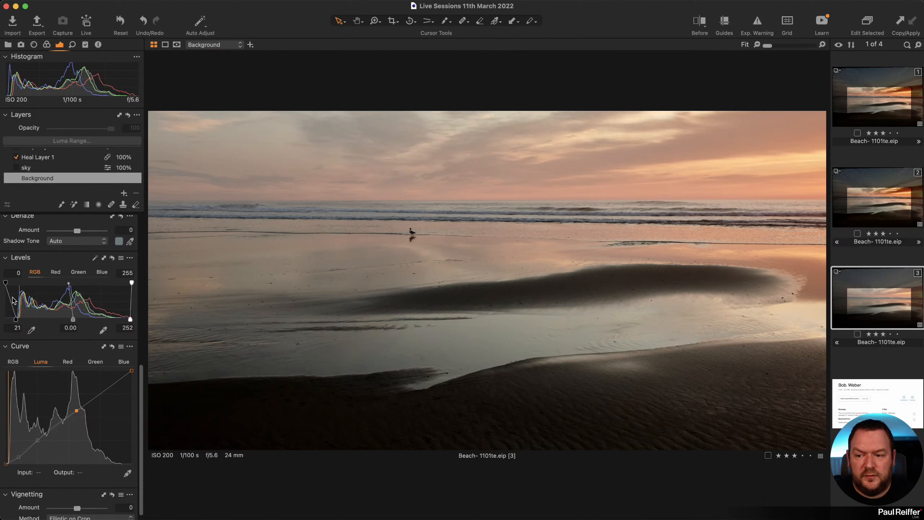
pyautogui.click(112, 258)
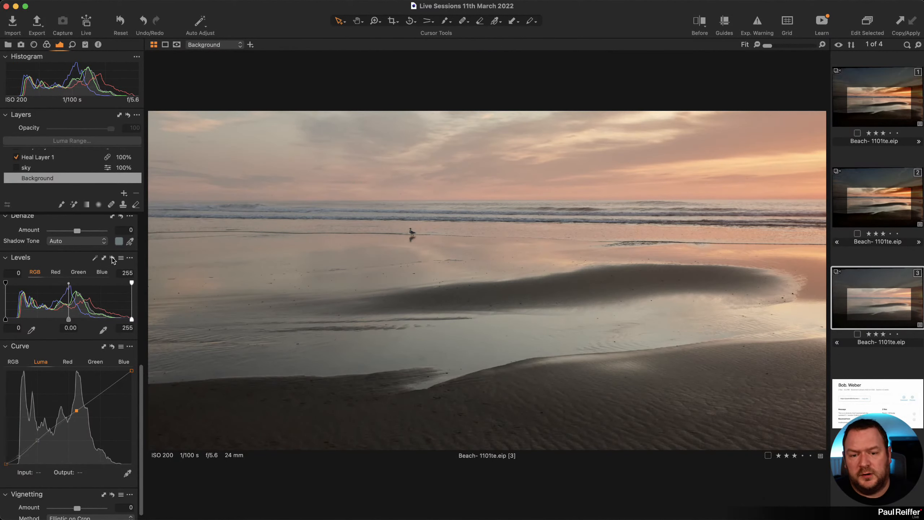
pyautogui.keyDown('alt'); pyautogui.click(113, 260); pyautogui.keyUp('alt')
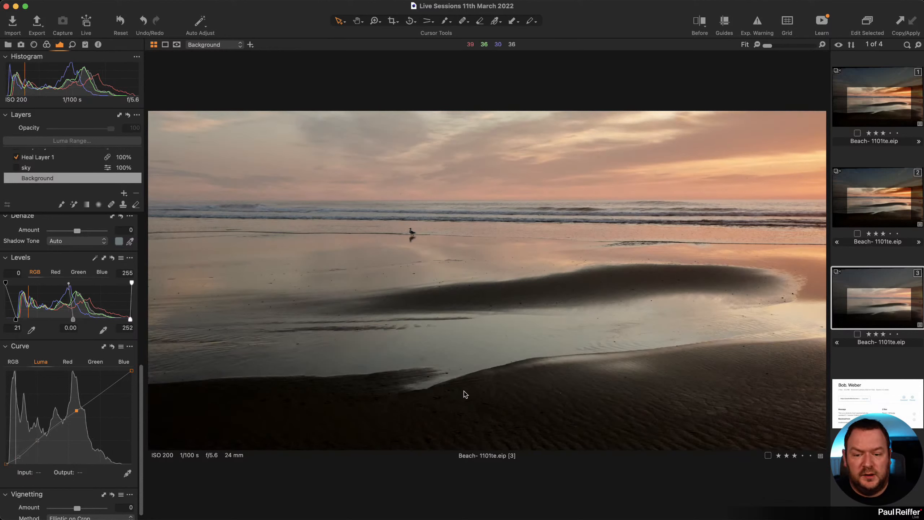
pyautogui.moveTo(20, 458); pyautogui.dragTo(20, 458)
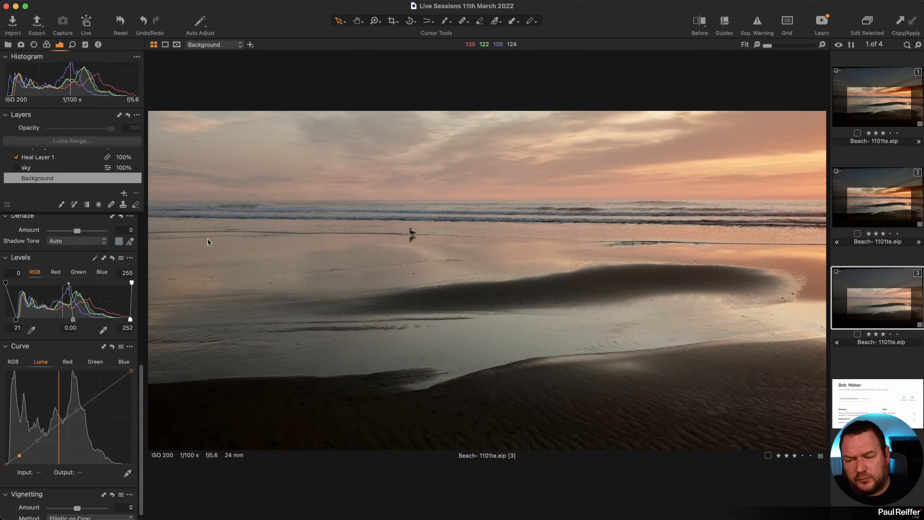
# Lower Clarity to 30 and raise Structure to -25.
pyautogui.scroll(3, 81, 177)
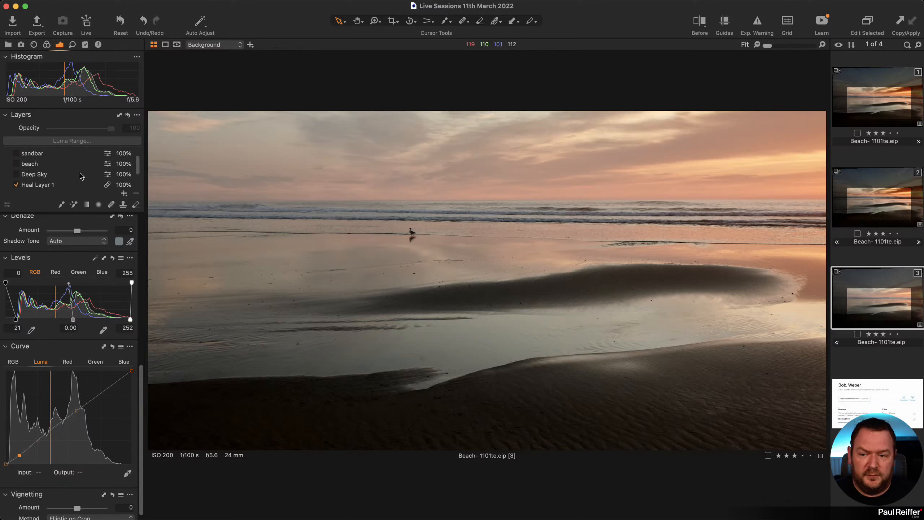
pyautogui.scroll(1, 81, 176)
pyautogui.scroll(10, 99, 323)
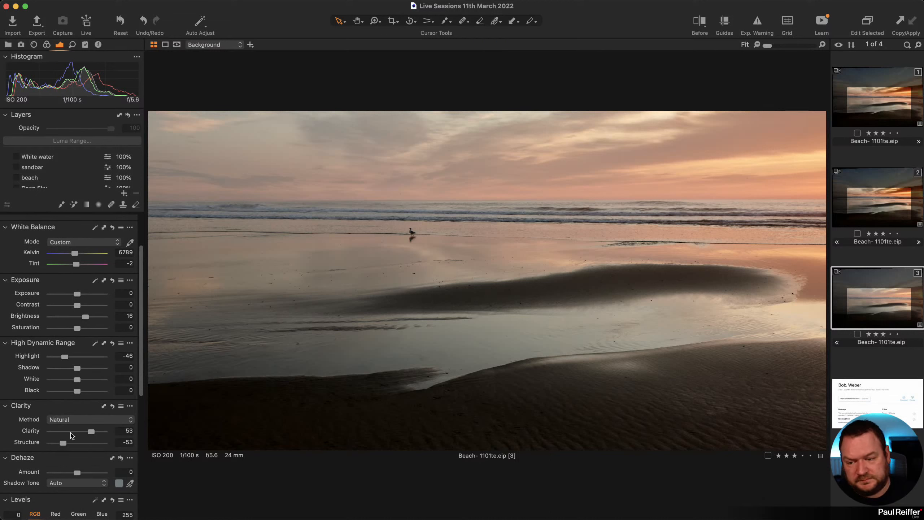
pyautogui.moveTo(64, 446)
pyautogui.mouseDown()
pyautogui.moveTo(81, 448)
pyautogui.moveTo(73, 447)
pyautogui.mouseUp()
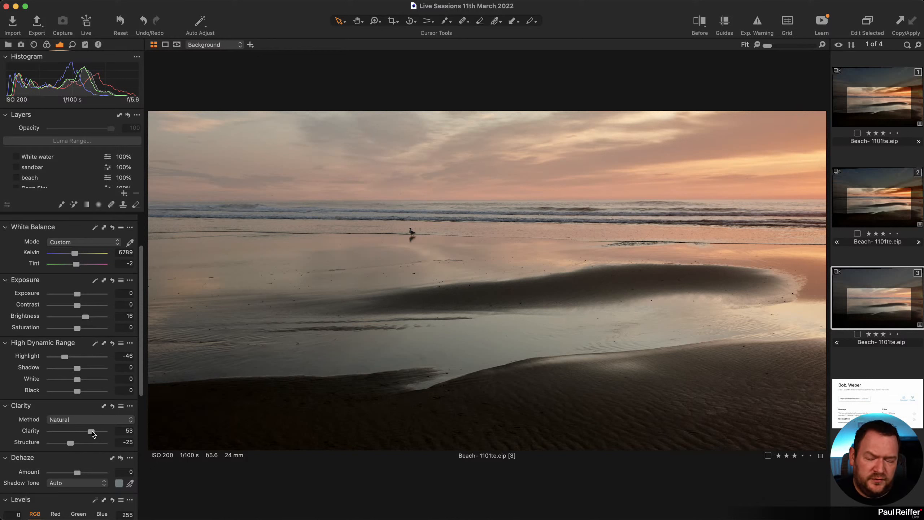
pyautogui.moveTo(90, 431); pyautogui.dragTo(87, 432)
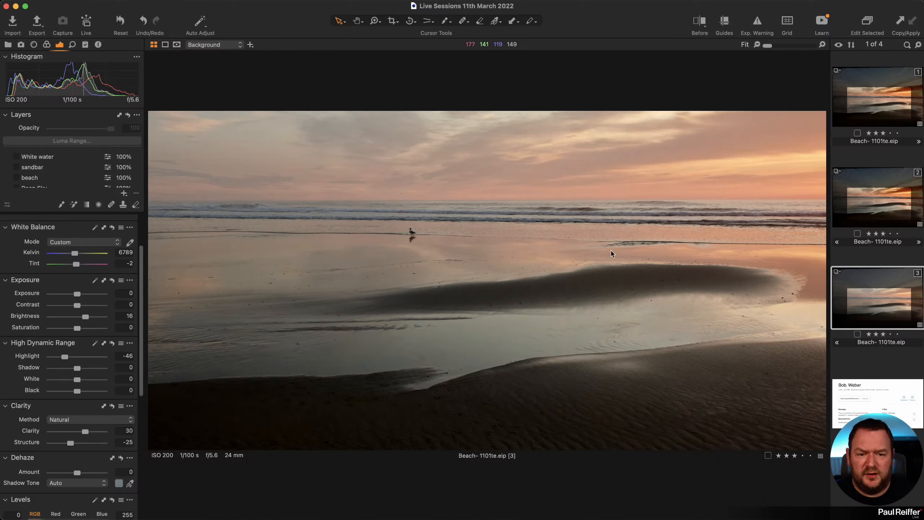
# Check the horizon with guides, then add a new adjustment layer named 'Top Left Grad'.
pyautogui.click(722, 25)
pyautogui.moveTo(397, 261); pyautogui.dragTo(410, 203)
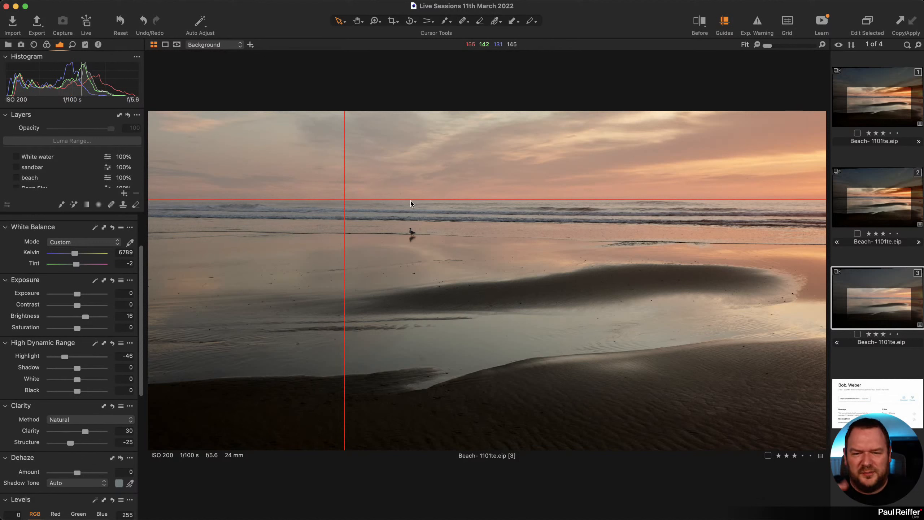
pyautogui.click(724, 18)
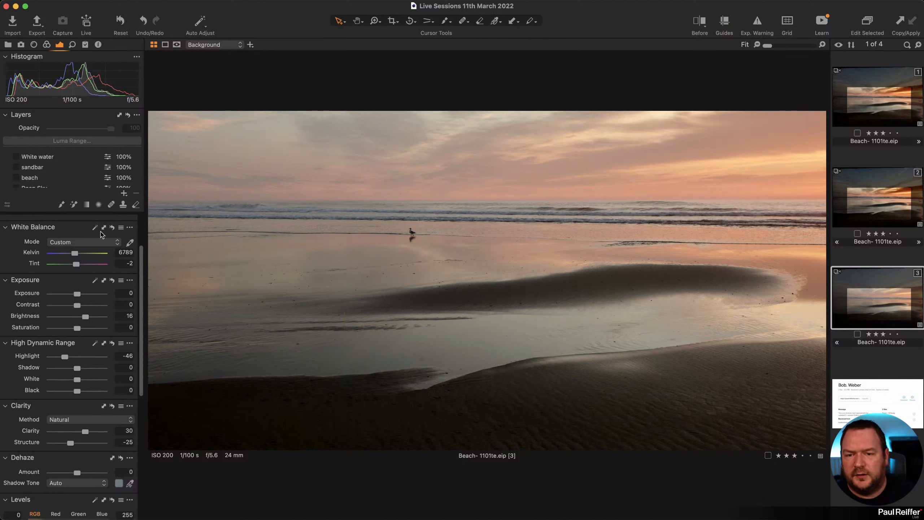
pyautogui.click(124, 194)
pyautogui.doubleClick(42, 158)
pyautogui.write('Top')
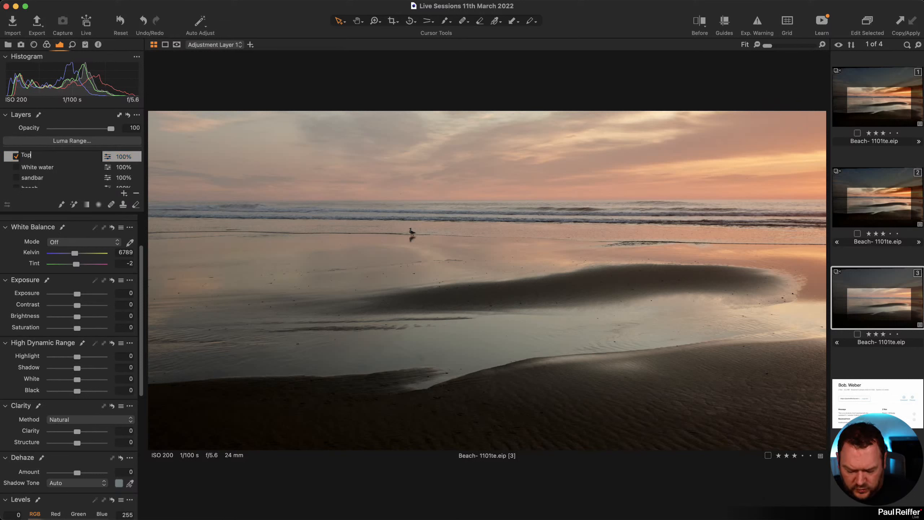
pyautogui.write(' Left Grad')
pyautogui.press('Return')
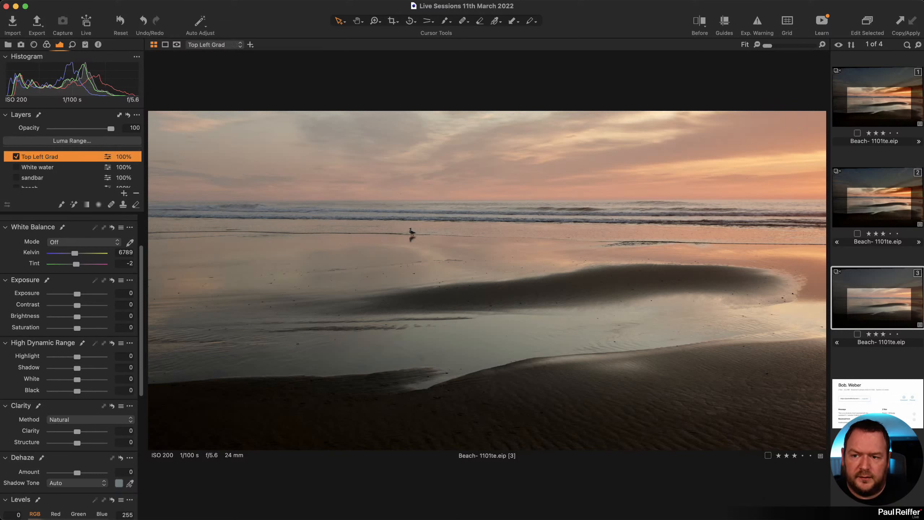
# Draw a linear gradient mask from the upper left and set Highlight -57 and Brightness -12.
pyautogui.click(86, 204)
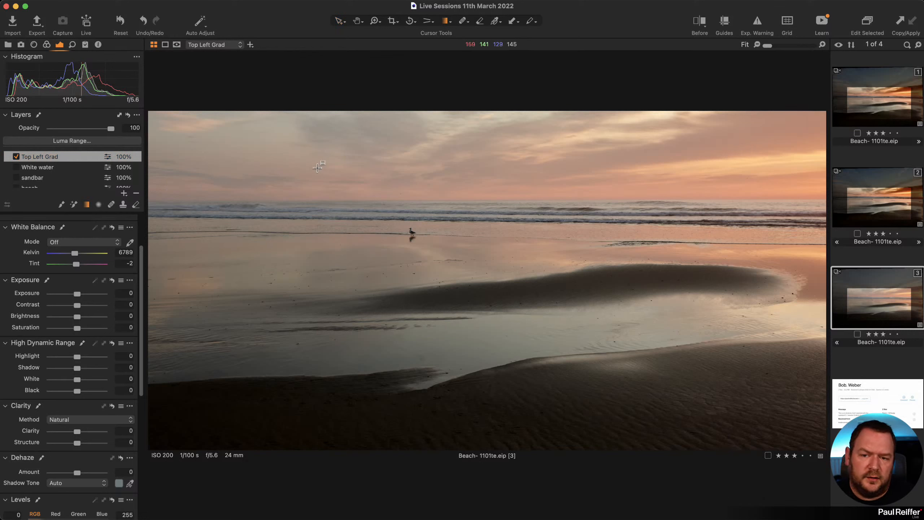
pyautogui.moveTo(317, 167); pyautogui.dragTo(455, 510)
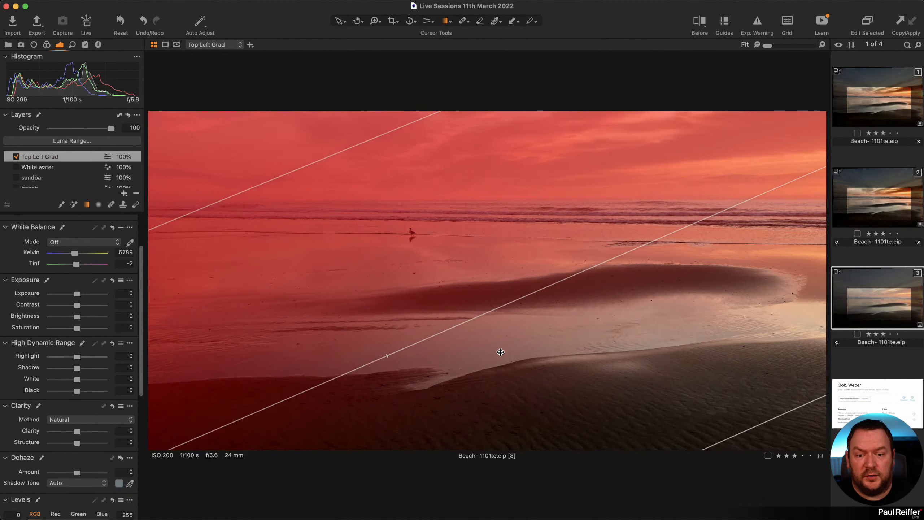
pyautogui.moveTo(499, 351); pyautogui.dragTo(421, 234)
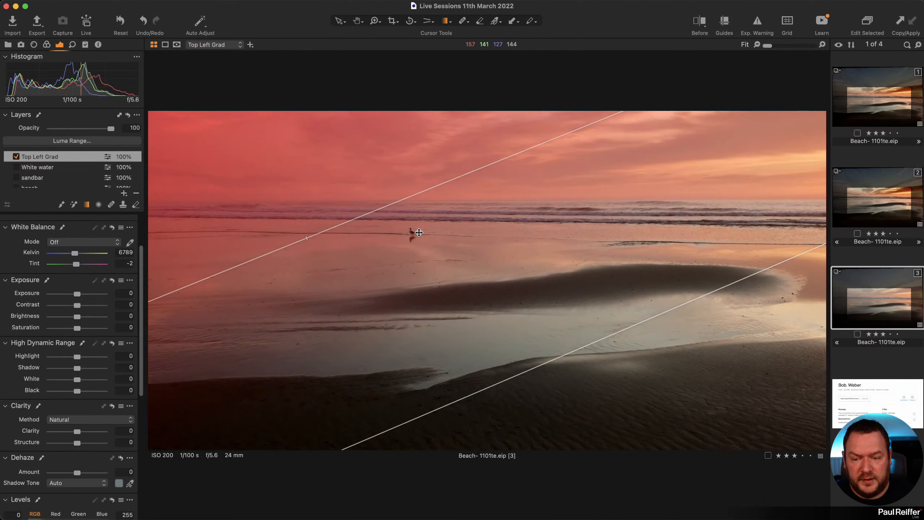
pyautogui.moveTo(76, 359)
pyautogui.mouseDown()
pyautogui.moveTo(52, 359)
pyautogui.moveTo(62, 359)
pyautogui.mouseUp()
pyautogui.moveTo(78, 316); pyautogui.dragTo(70, 320)
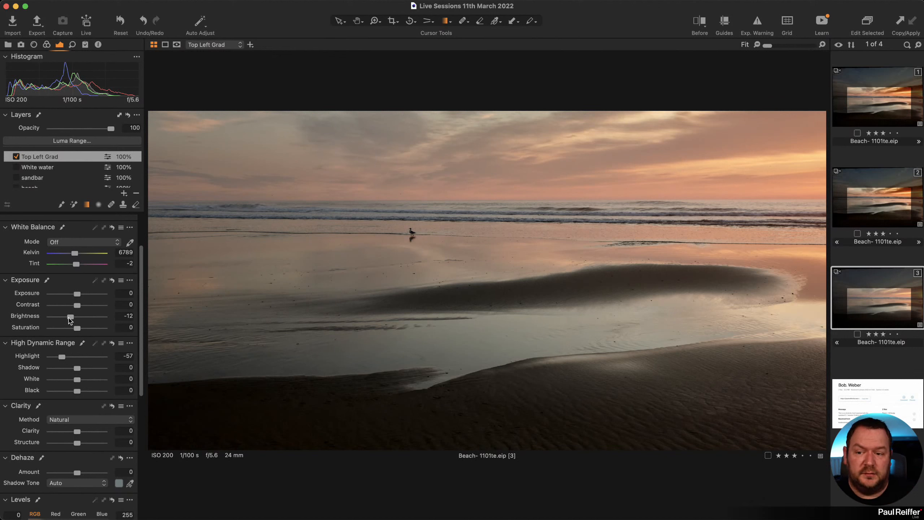
pyautogui.scroll(-5, 62, 172)
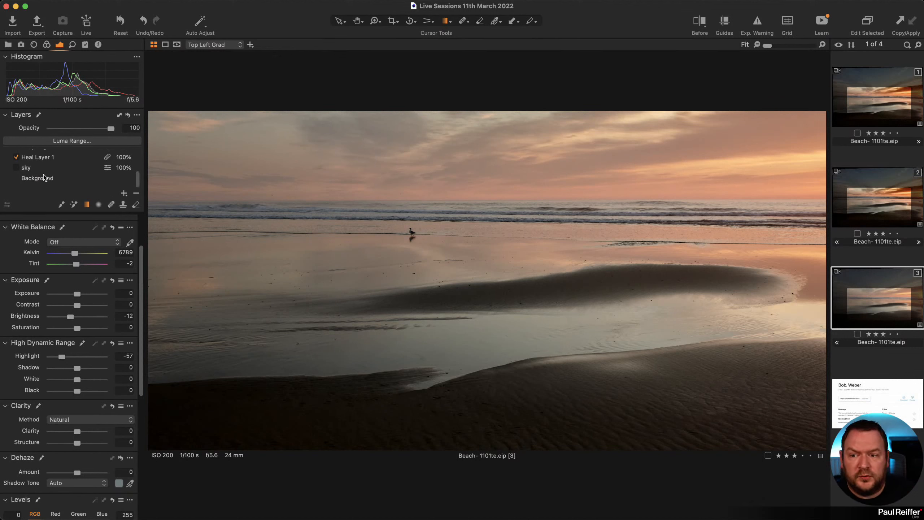
pyautogui.click(44, 177)
# Add Adjustment Layer 1 with Saturation 6, then add Adjustment Layer 2 above it.
pyautogui.click(124, 193)
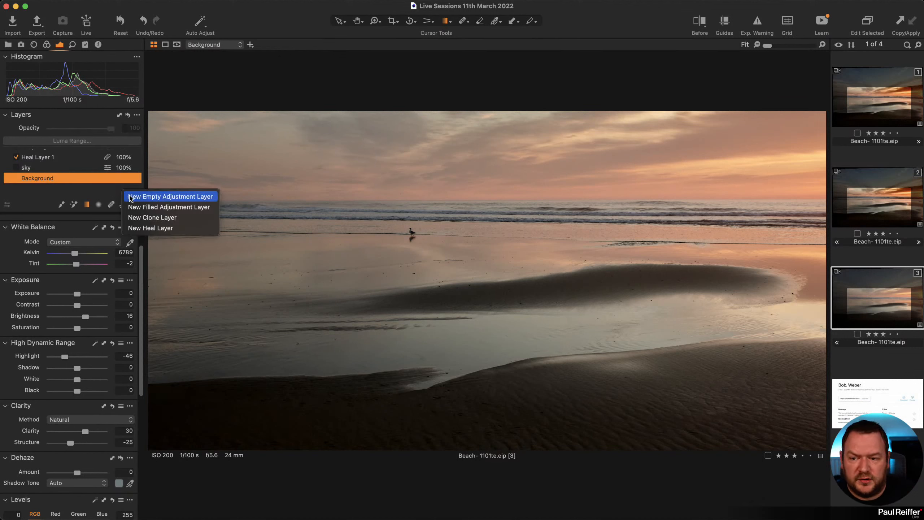
pyautogui.click(150, 207)
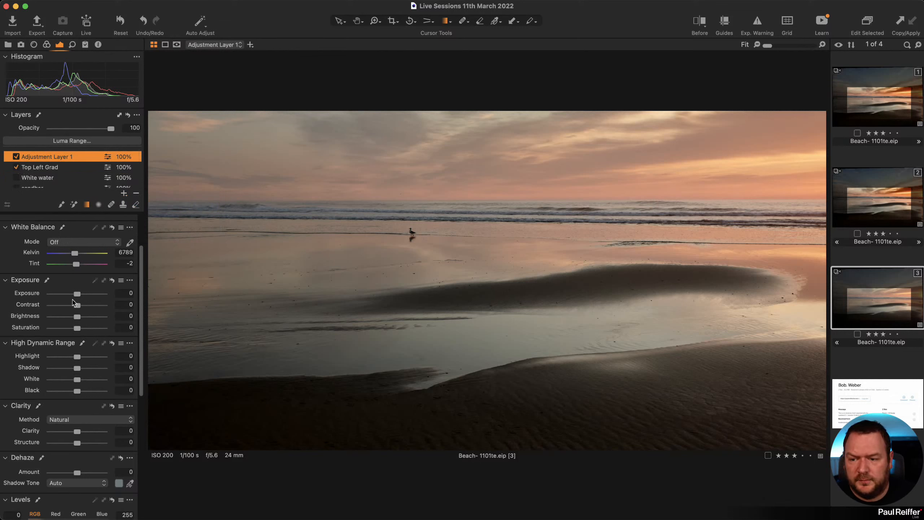
pyautogui.moveTo(77, 328); pyautogui.dragTo(78, 329)
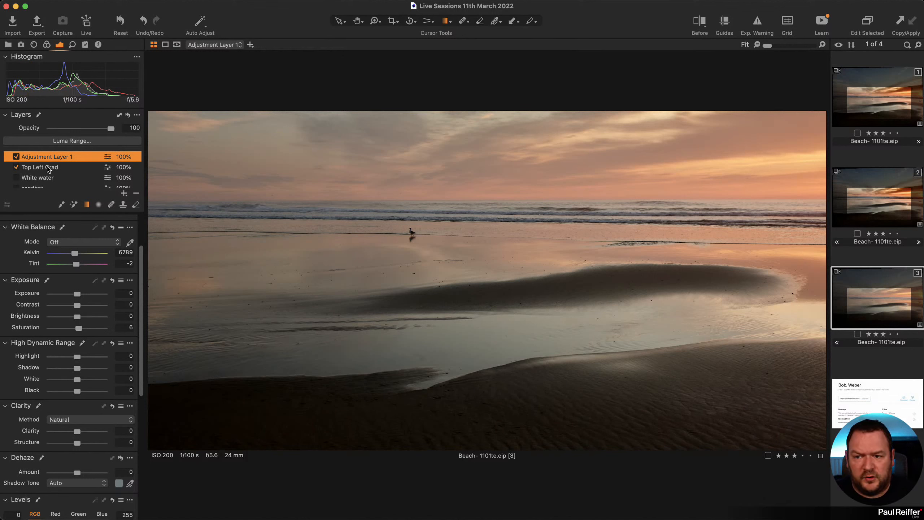
pyautogui.click(124, 194)
# Rename Adjustment Layer 2 'Bottom Right Grad', draw its gradient from the bottom right, and set Exposure -0.29.
pyautogui.doubleClick(42, 157)
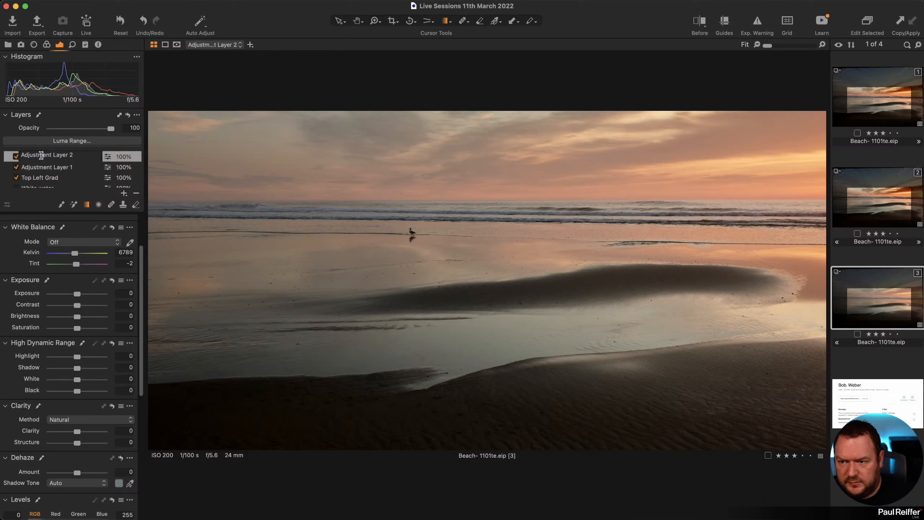
pyautogui.write('Bott')
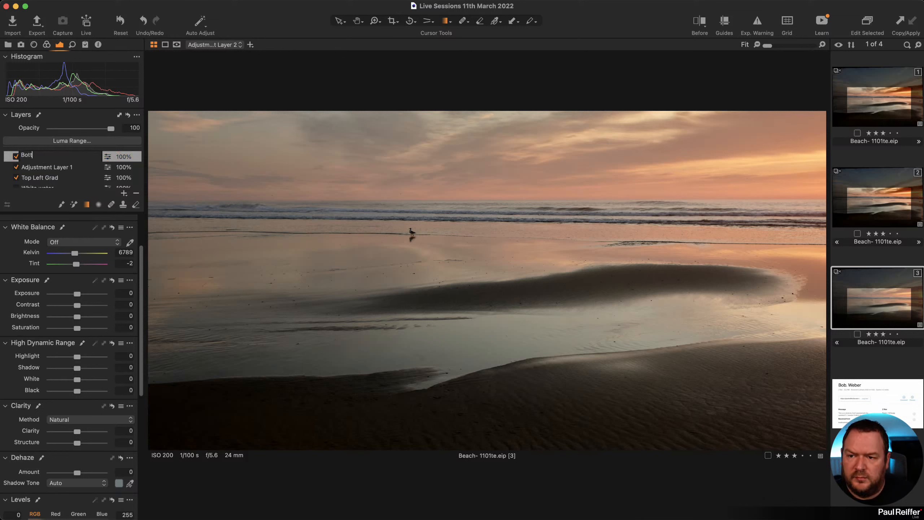
pyautogui.write('om Right Grad')
pyautogui.press('Return')
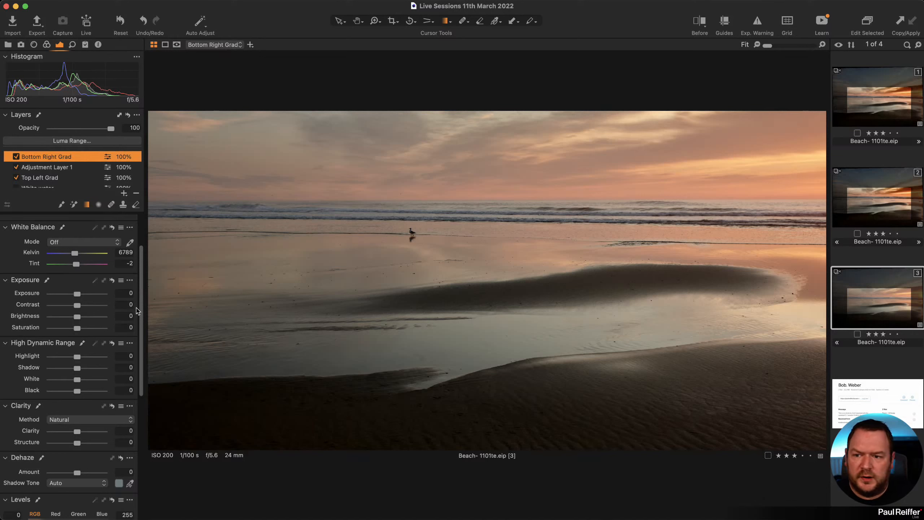
pyautogui.moveTo(79, 298); pyautogui.dragTo(74, 297)
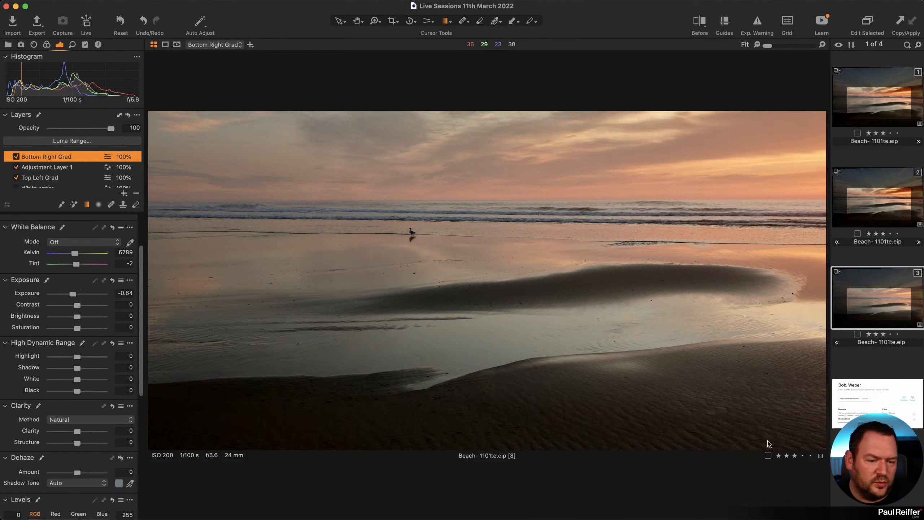
pyautogui.press('h')
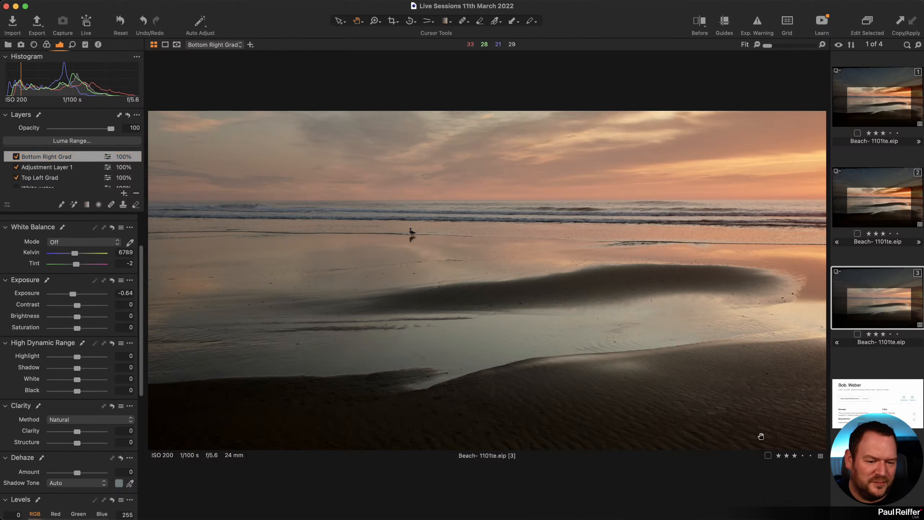
pyautogui.click(86, 205)
pyautogui.moveTo(760, 428); pyautogui.dragTo(650, 205)
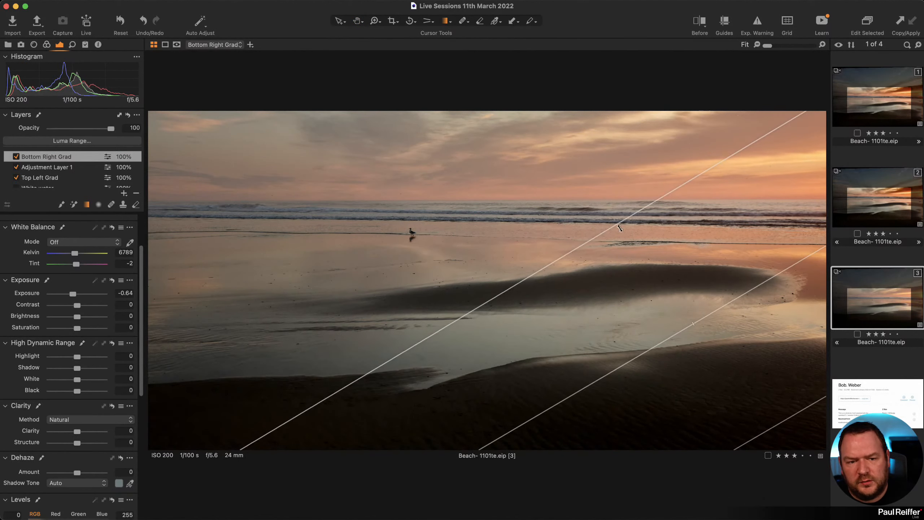
pyautogui.moveTo(757, 390); pyautogui.dragTo(778, 421)
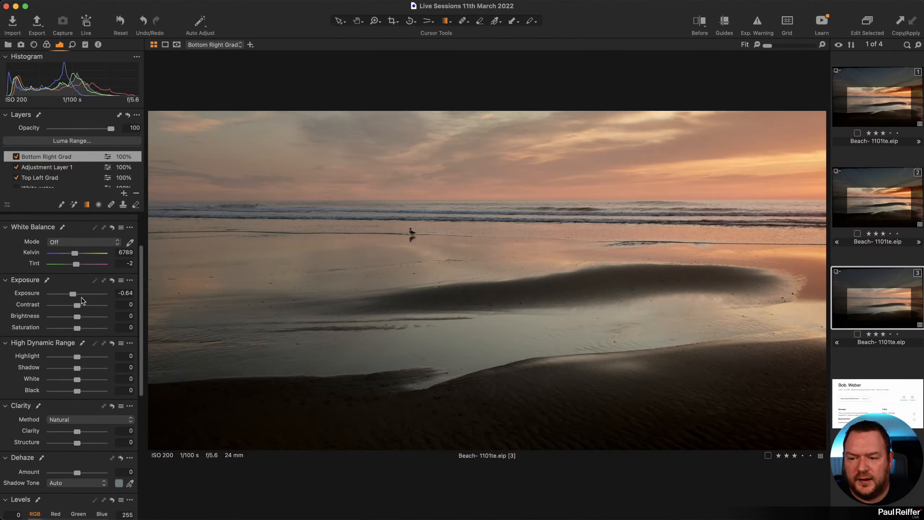
pyautogui.moveTo(73, 295); pyautogui.dragTo(74, 296)
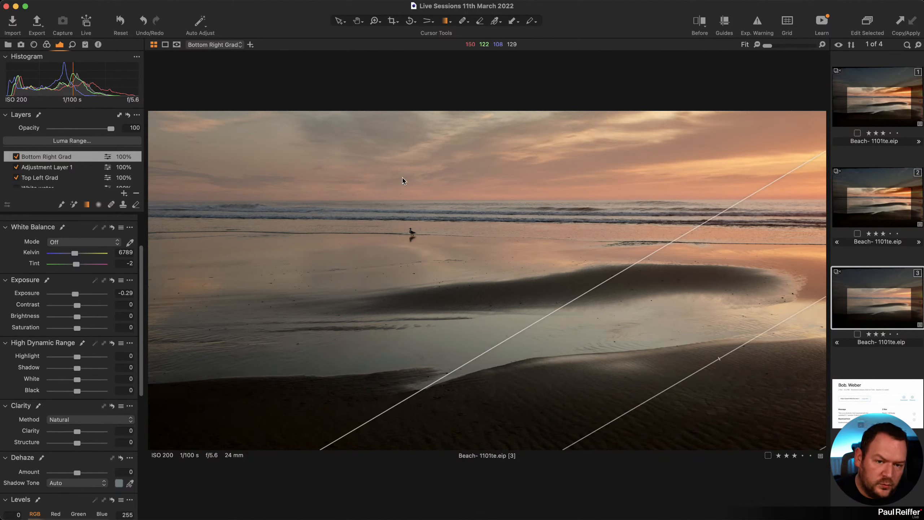
# Rename Adjustment Layer 1 to 'Global Changes' and add a new adjustment layer on top.
pyautogui.doubleClick(59, 167)
pyautogui.write('Glovb')
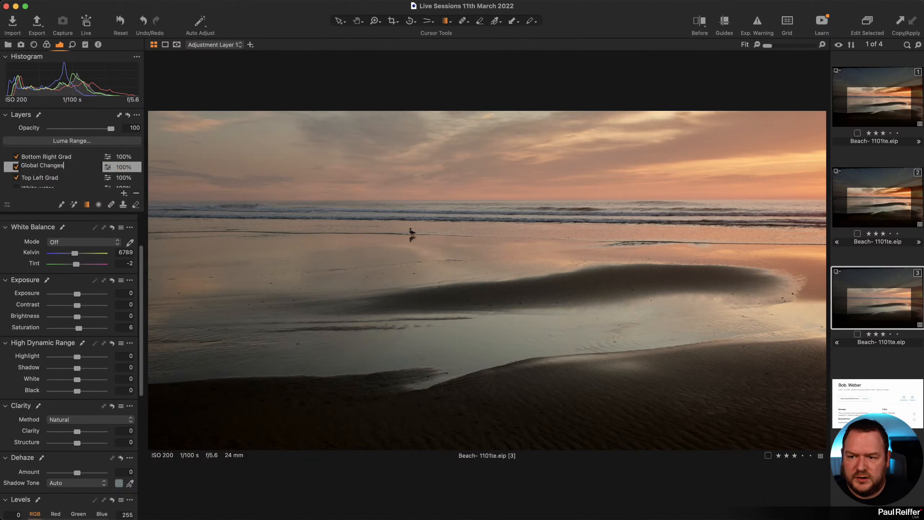
pyautogui.write('s')
pyautogui.press('Return')
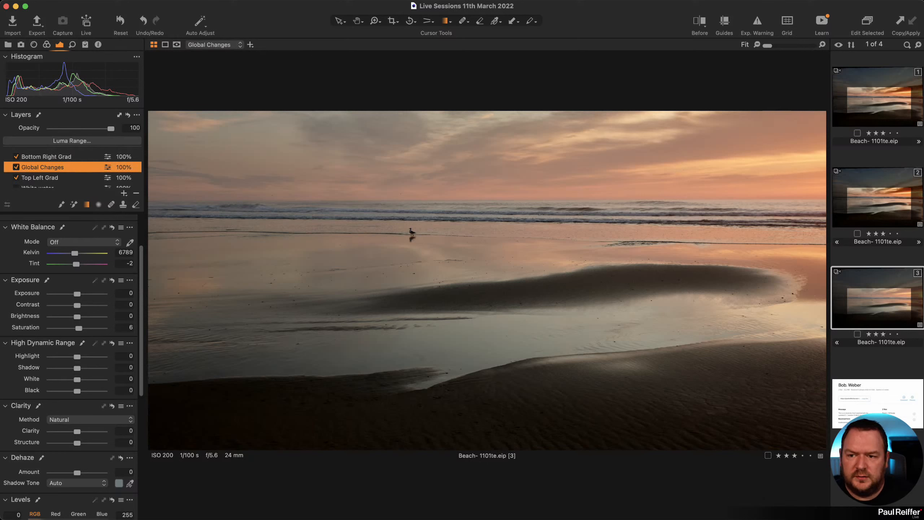
pyautogui.click(124, 193)
# Name the new layer 'Sky Grad' and draw a linear gradient from the sky down to the beach.
pyautogui.doubleClick(55, 157)
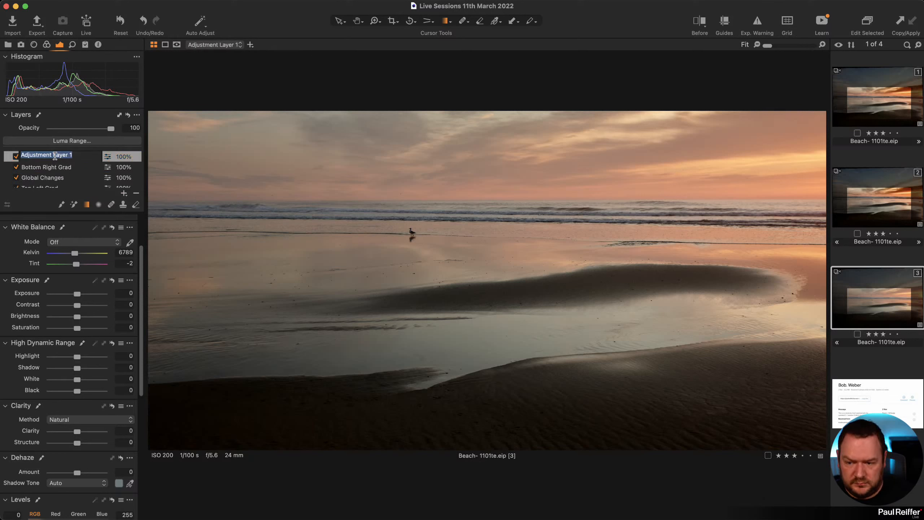
pyautogui.write('Sky Grad')
pyautogui.press('Return')
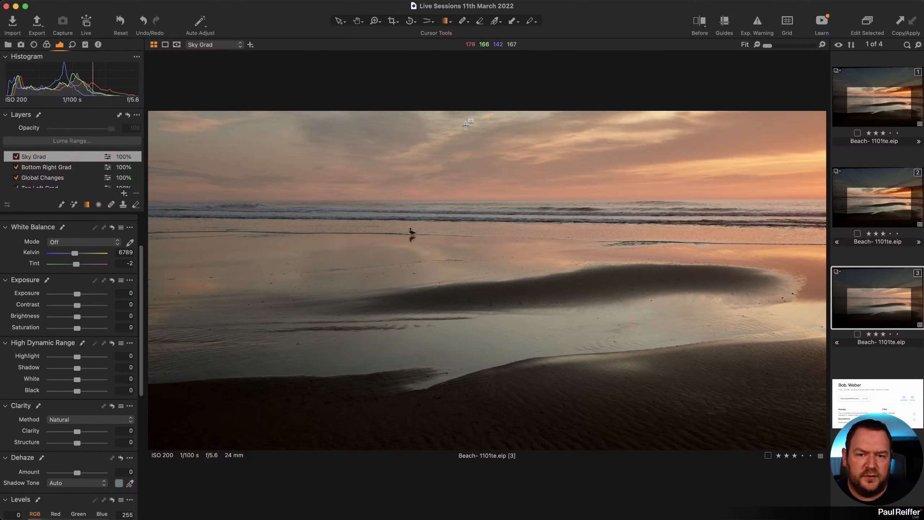
pyautogui.moveTo(457, 126); pyautogui.dragTo(478, 367)
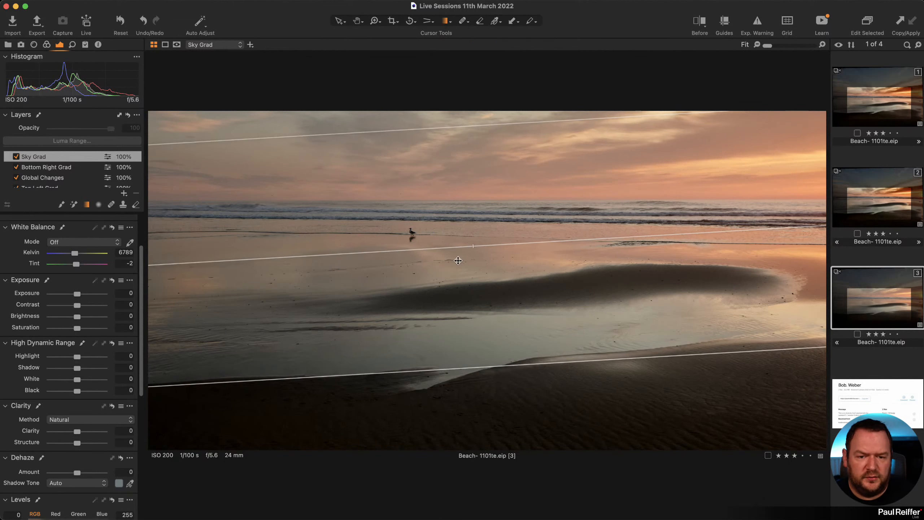
pyautogui.press('m')
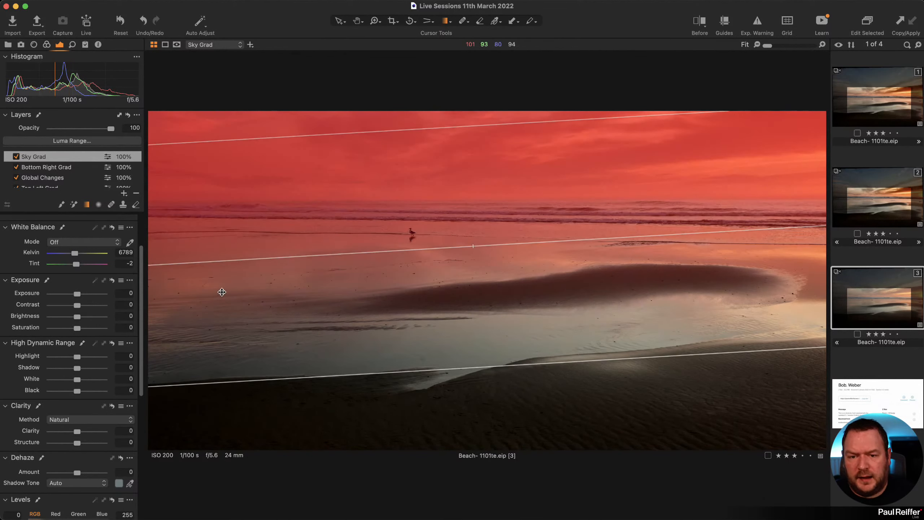
pyautogui.press('m')
# Set Sky Grad to Highlight -25, Clarity 13, Brightness -4 and Saturation 13.
pyautogui.moveTo(77, 358); pyautogui.dragTo(70, 358)
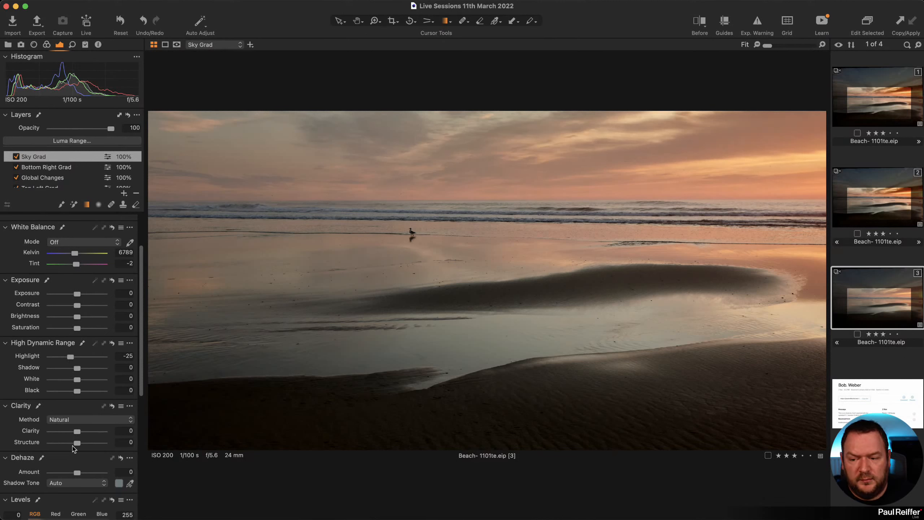
pyautogui.moveTo(78, 432); pyautogui.dragTo(80, 432)
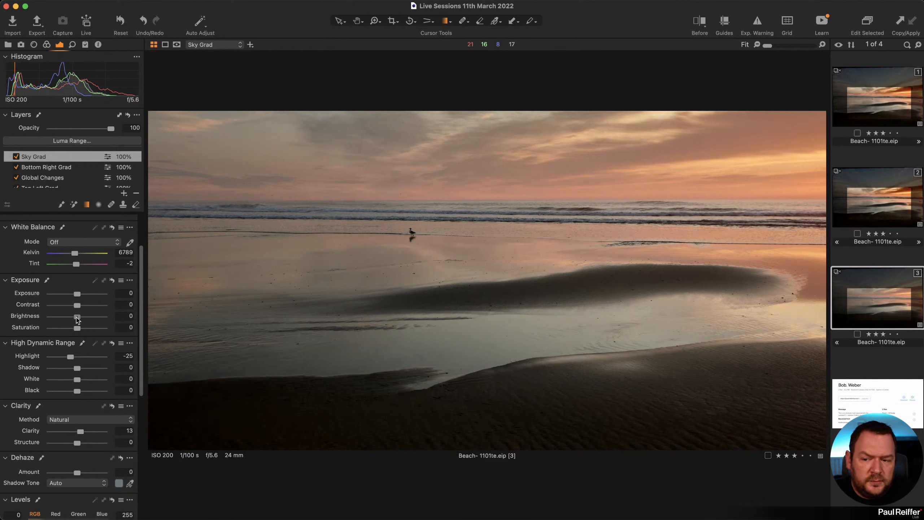
pyautogui.moveTo(76, 317); pyautogui.dragTo(80, 329)
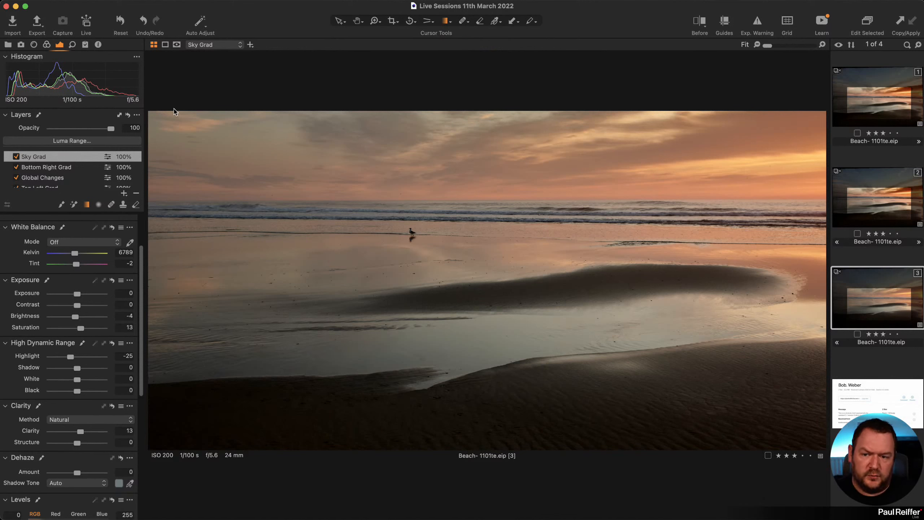
# Trial a shadow lift on Global Changes, reset it to 0, then select the Background layer.
pyautogui.click(63, 179)
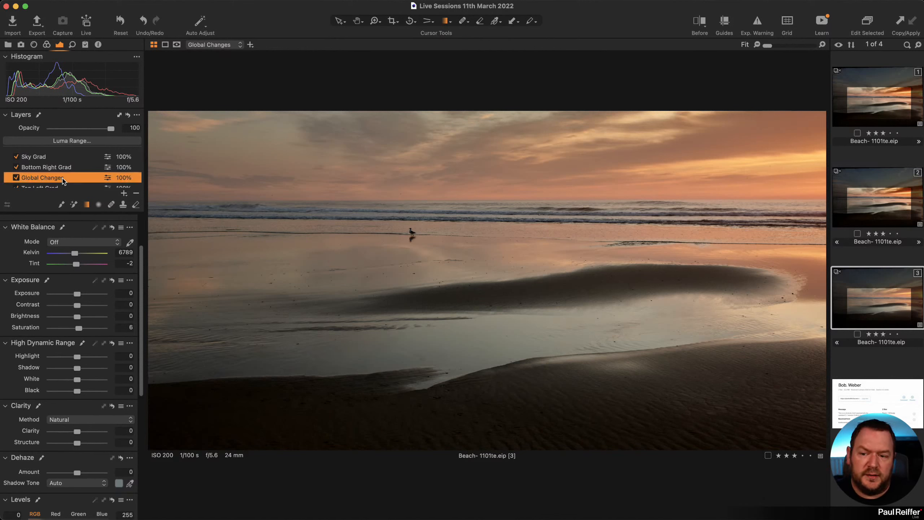
pyautogui.scroll(-8, 98, 396)
pyautogui.scroll(10, 104, 402)
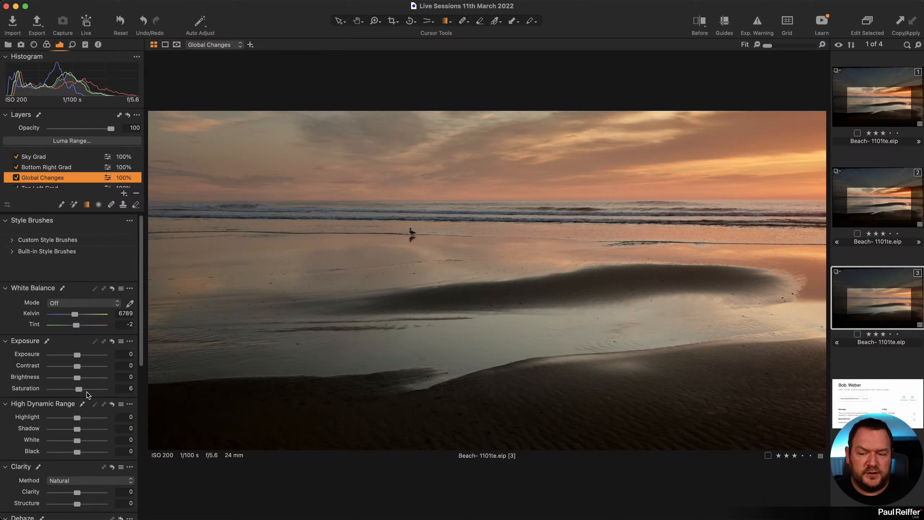
pyautogui.scroll(-2, 77, 403)
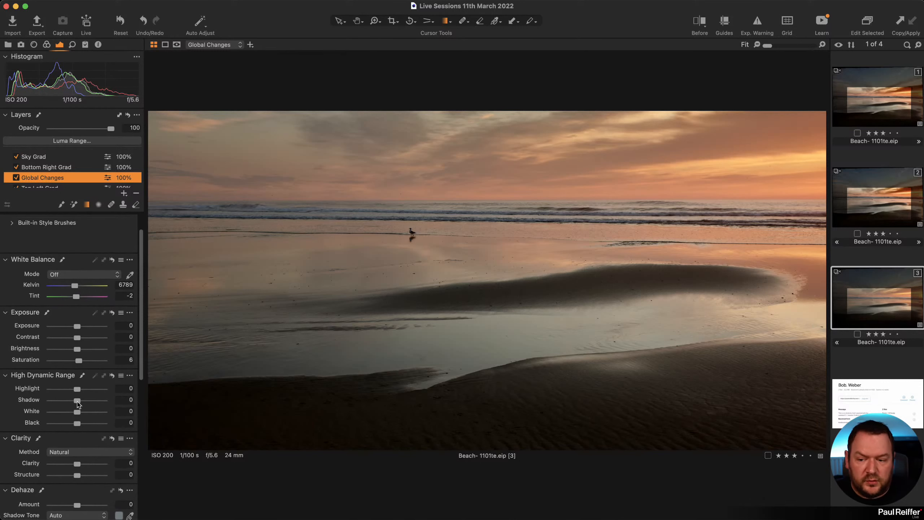
pyautogui.moveTo(78, 402); pyautogui.dragTo(79, 402)
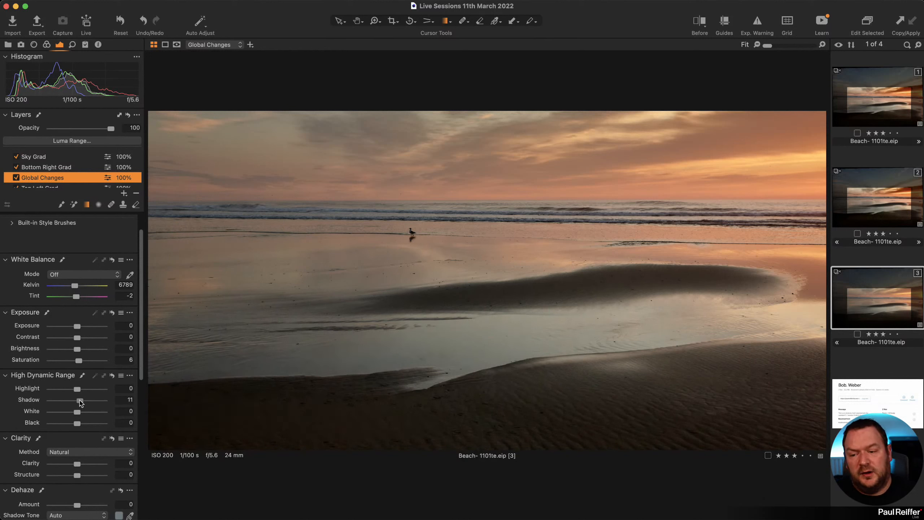
pyautogui.doubleClick(79, 402)
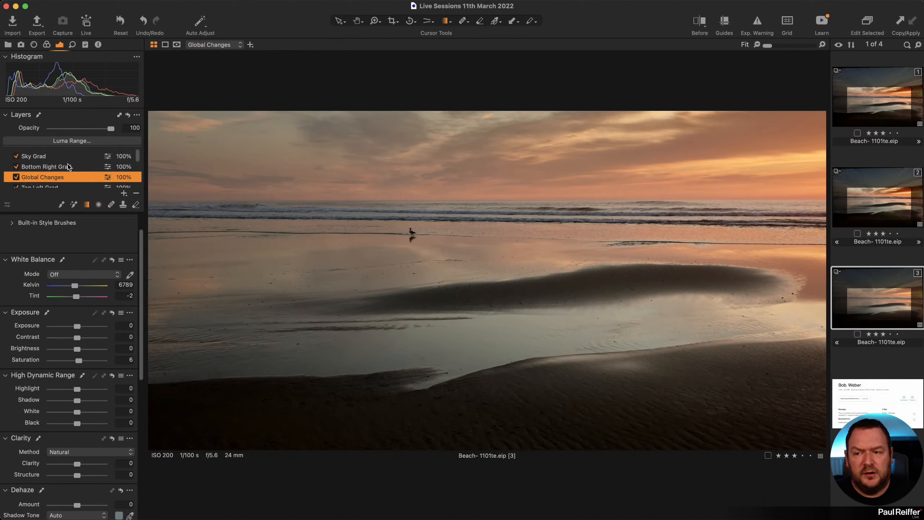
pyautogui.scroll(-4, 47, 171)
pyautogui.click(47, 178)
pyautogui.scroll(-5, 59, 336)
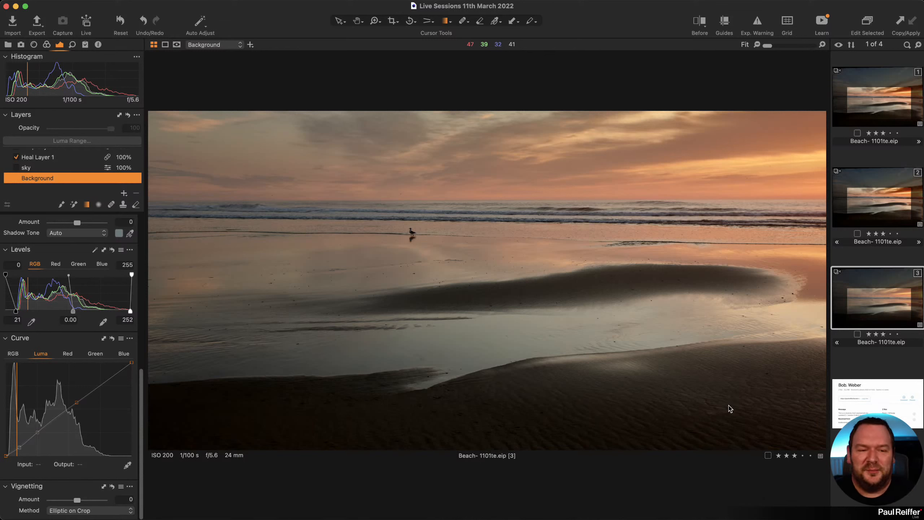
# On the second variant, turn off the Heal Layer 1, Deep Sky, beach and sandbar layers.
pyautogui.click(887, 111)
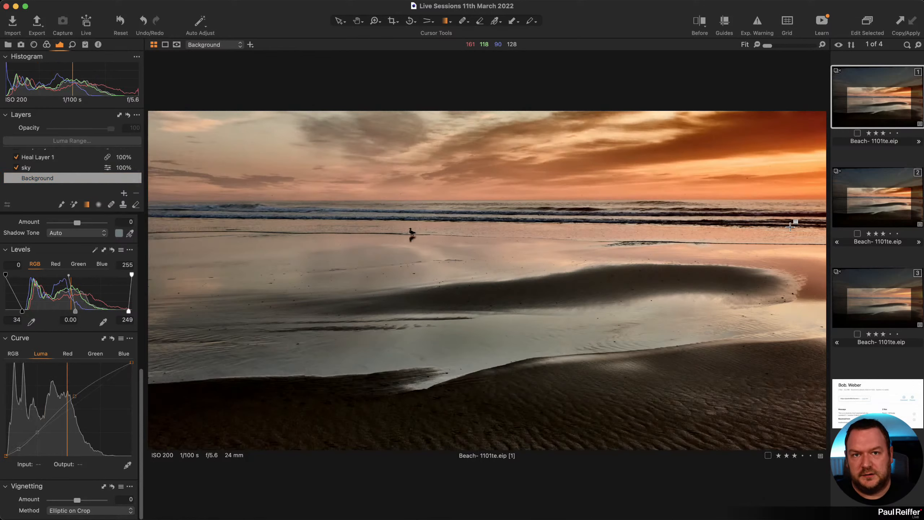
pyautogui.click(891, 205)
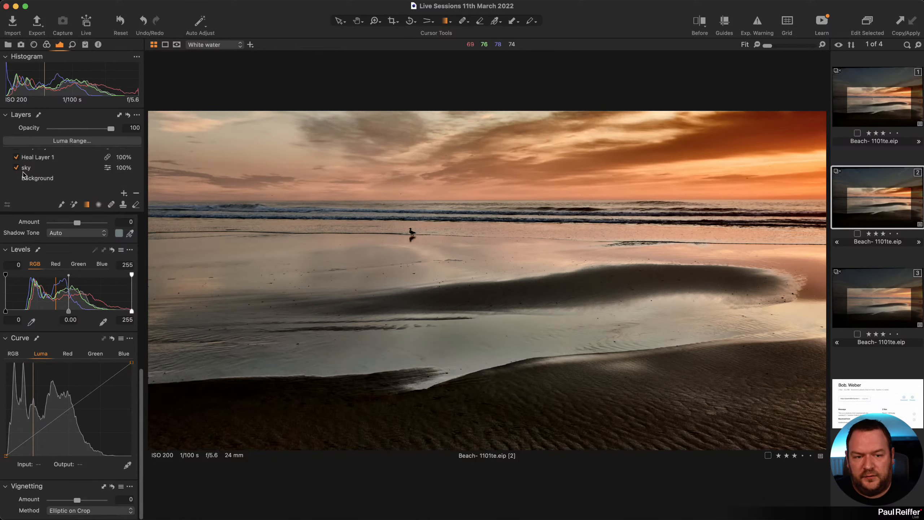
pyautogui.click(16, 158)
pyautogui.scroll(5, 43, 161)
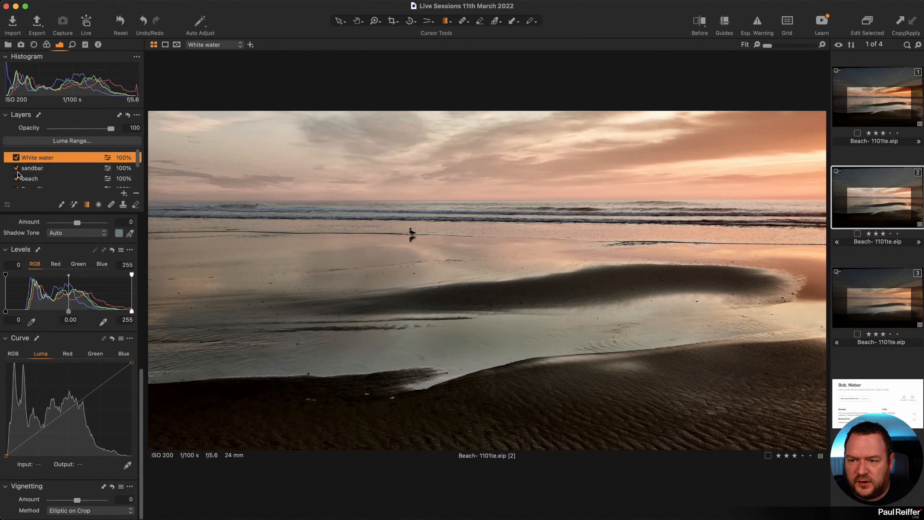
pyautogui.click(17, 186)
pyautogui.click(16, 178)
pyautogui.click(16, 167)
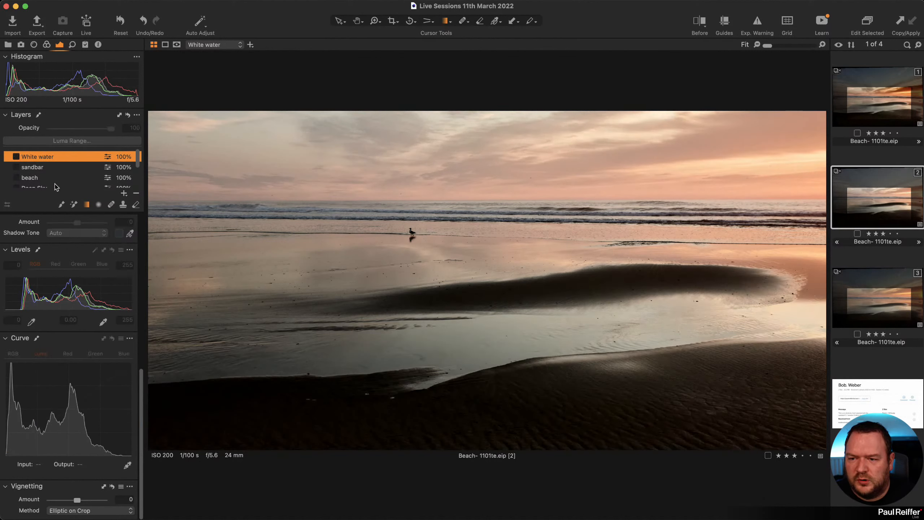
pyautogui.scroll(-3, 54, 181)
pyautogui.scroll(10, 98, 284)
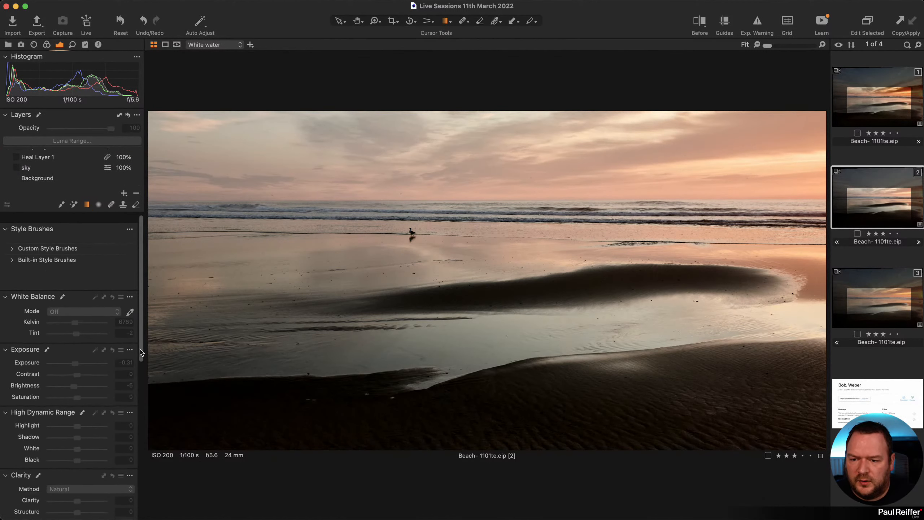
# Reset the second variant's Background white balance, exposure, HDR, clarity, structure, levels and curve.
pyautogui.click(55, 178)
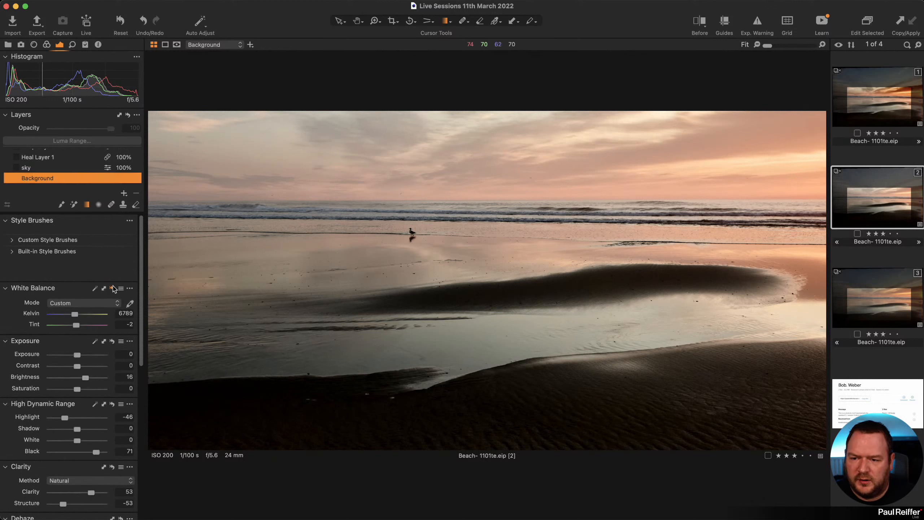
pyautogui.click(111, 342)
pyautogui.scroll(-2, 112, 347)
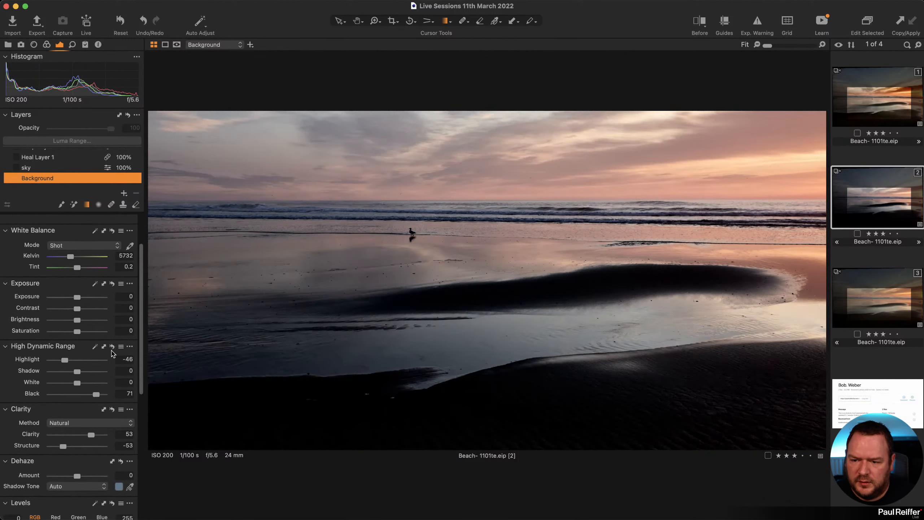
pyautogui.click(112, 350)
pyautogui.scroll(-3, 115, 361)
pyautogui.click(111, 330)
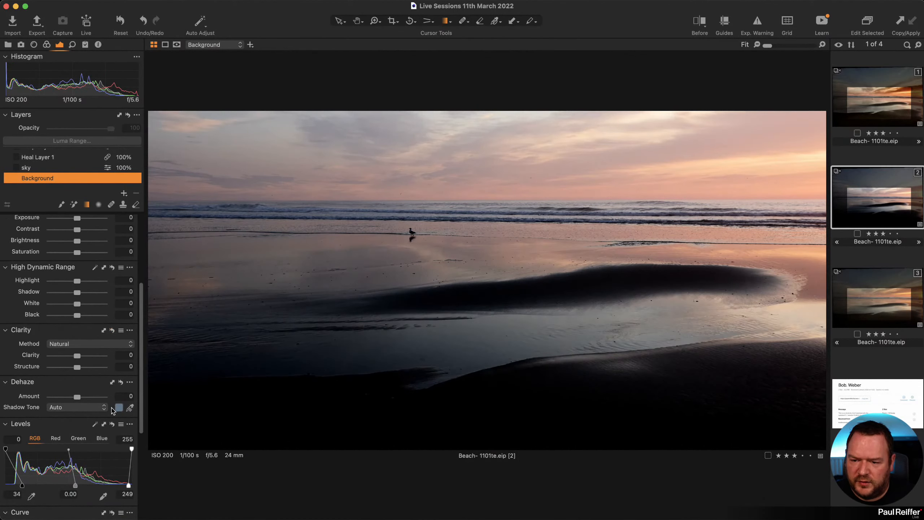
pyautogui.click(112, 422)
pyautogui.scroll(-3, 114, 404)
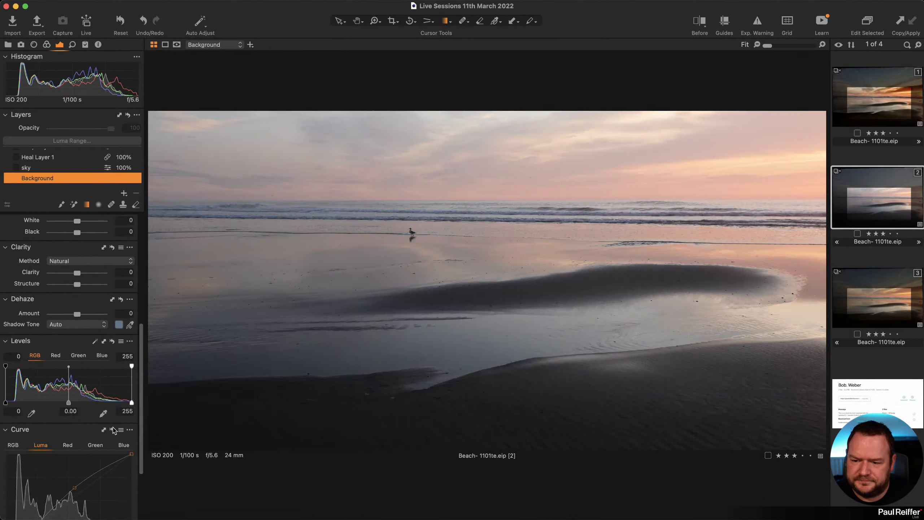
pyautogui.click(111, 429)
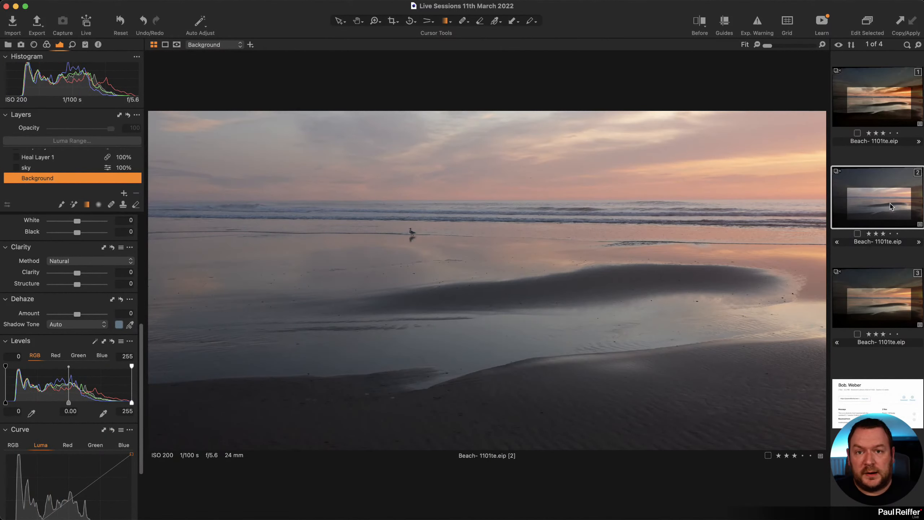
# Compare variants 1, 2 and 3, ending with variants 2 and 3 shown together.
pyautogui.click(902, 124)
pyautogui.click(879, 211)
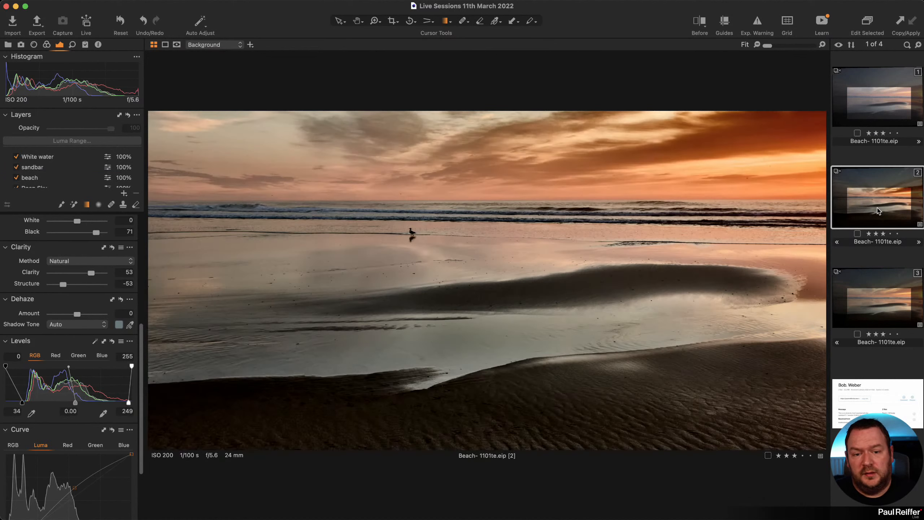
pyautogui.click(880, 309)
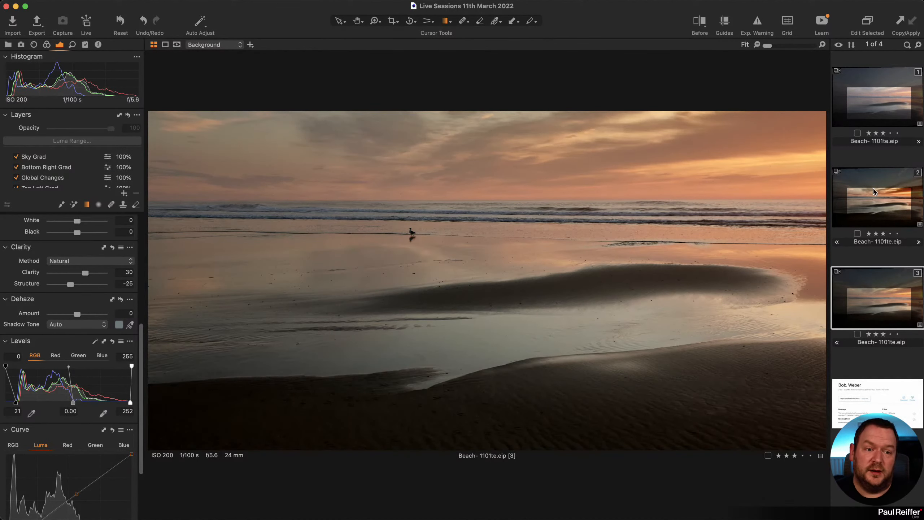
pyautogui.click(877, 205)
# Show variants 2 and 3 side by side with variant 3 as the primary image.
pyautogui.keyDown('shift'); pyautogui.click(882, 295); pyautogui.keyUp('shift')
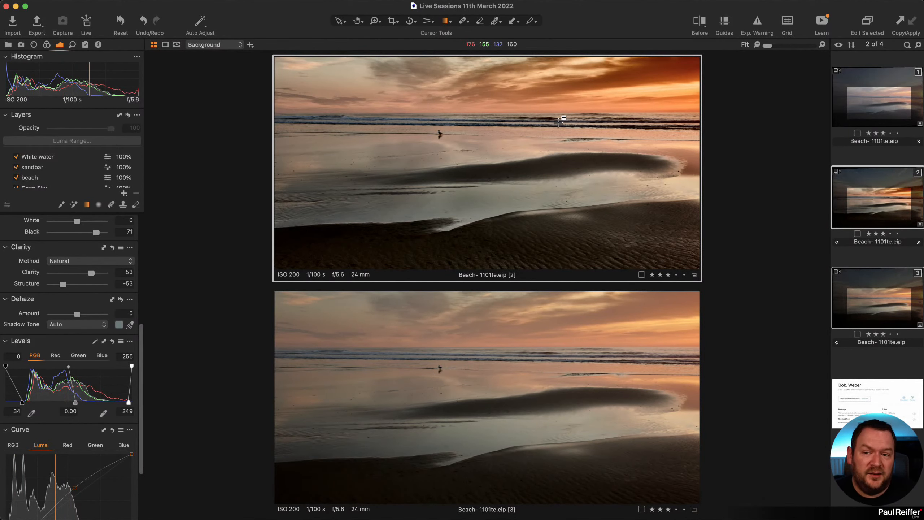
pyautogui.click(8, 45)
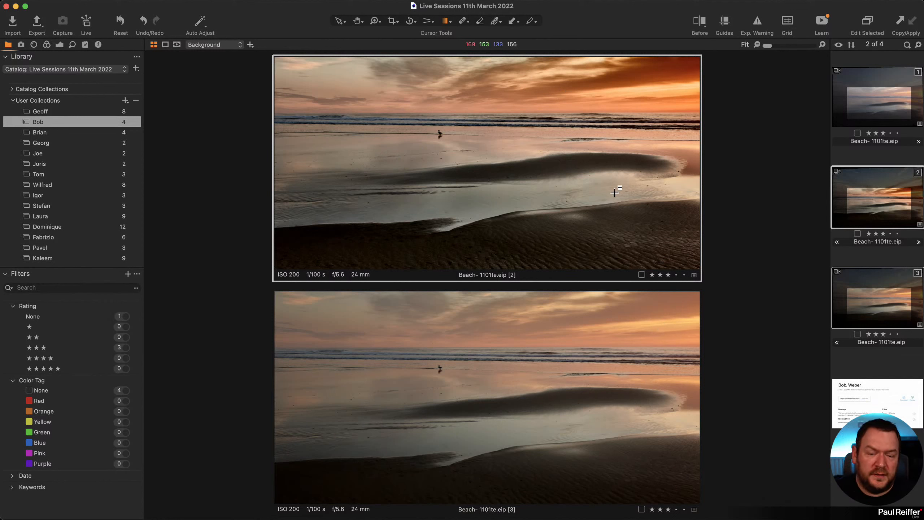
pyautogui.click(898, 294)
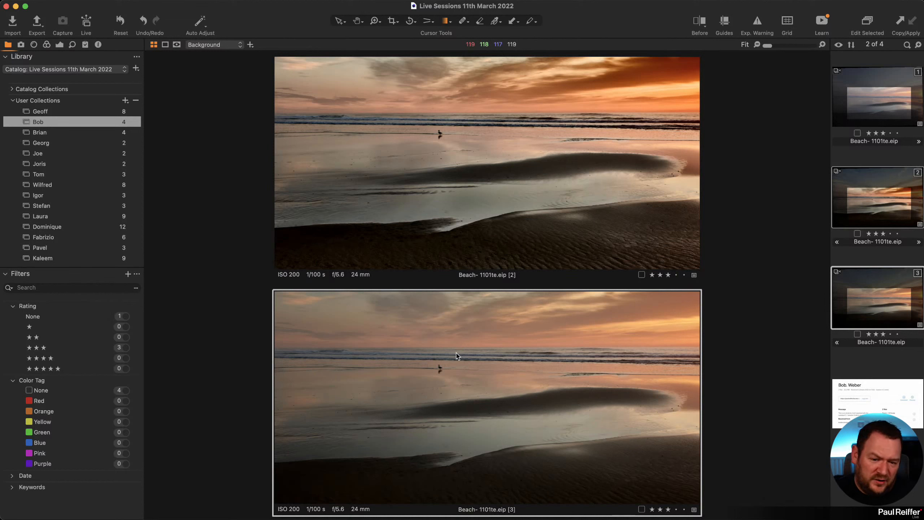
# Zoom both variants into the rippled sand, then zoom back out to the full photos.
pyautogui.press('z')
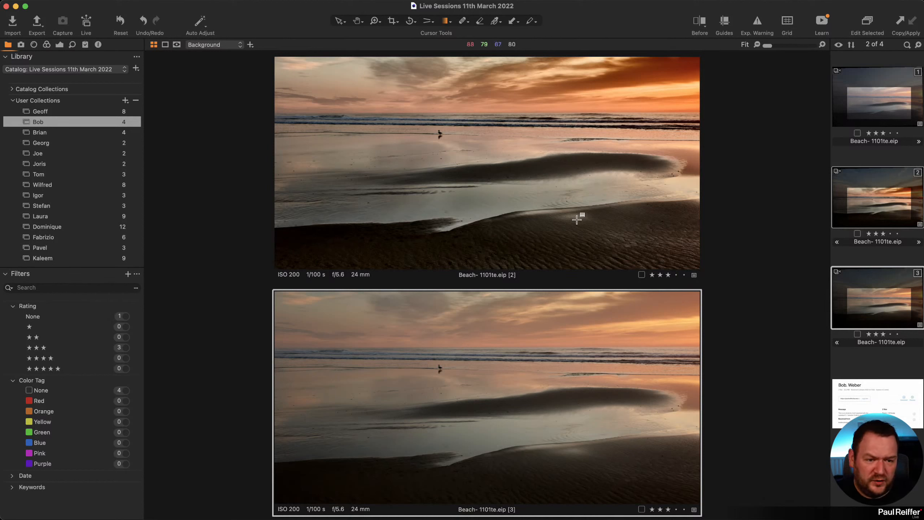
pyautogui.moveTo(515, 204); pyautogui.dragTo(587, 262)
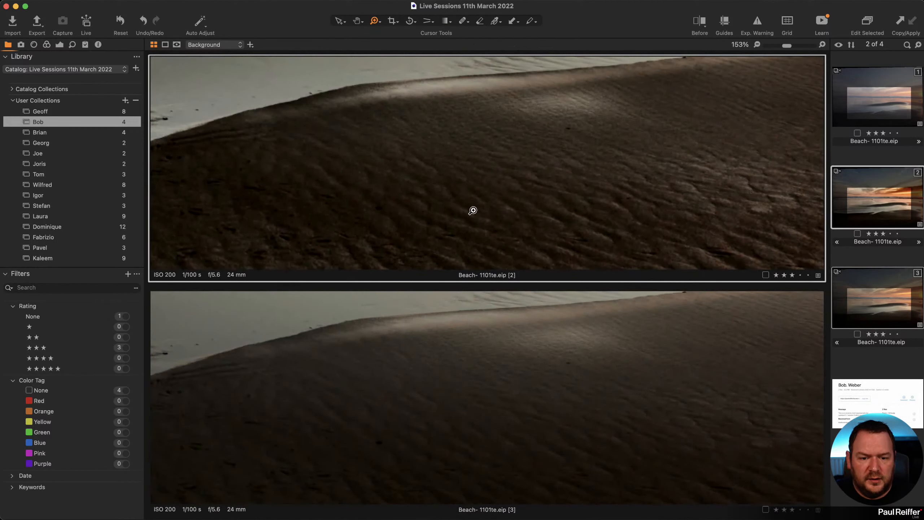
pyautogui.click(433, 183)
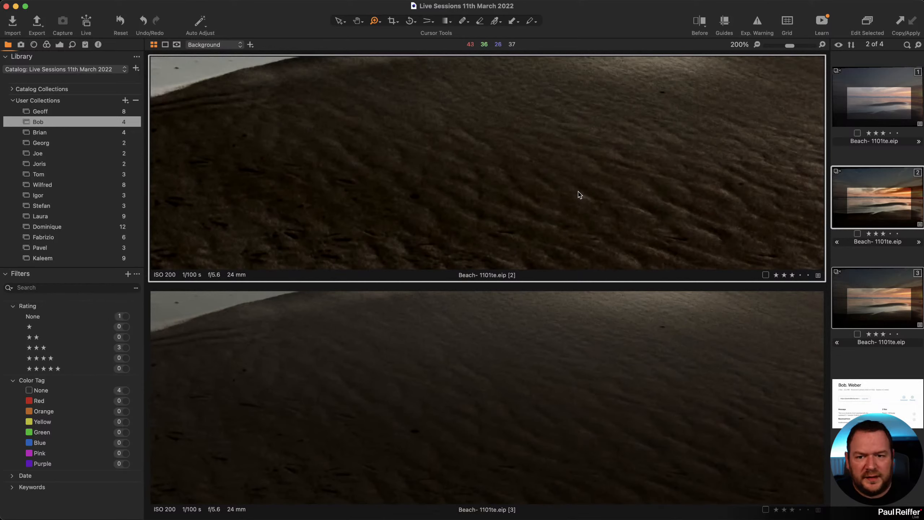
pyautogui.click(441, 219)
pyautogui.scroll(-4, 483, 190)
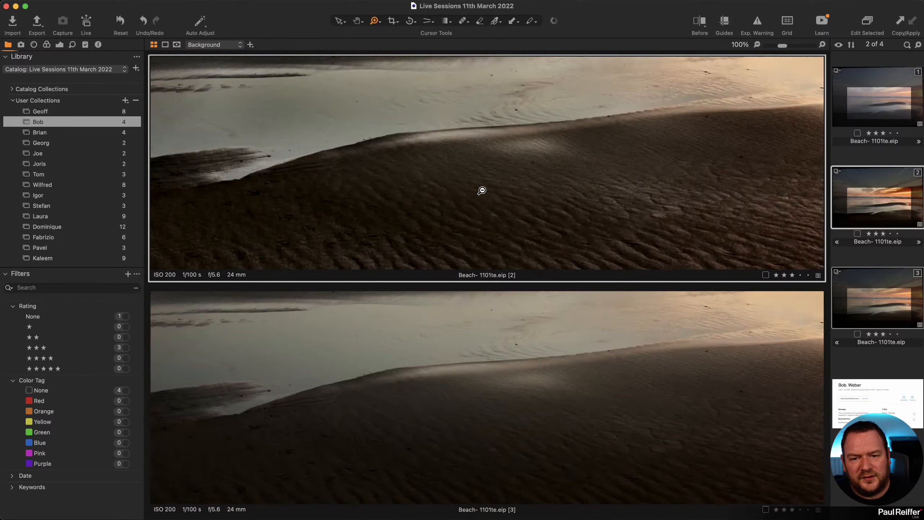
pyautogui.scroll(4, 486, 227)
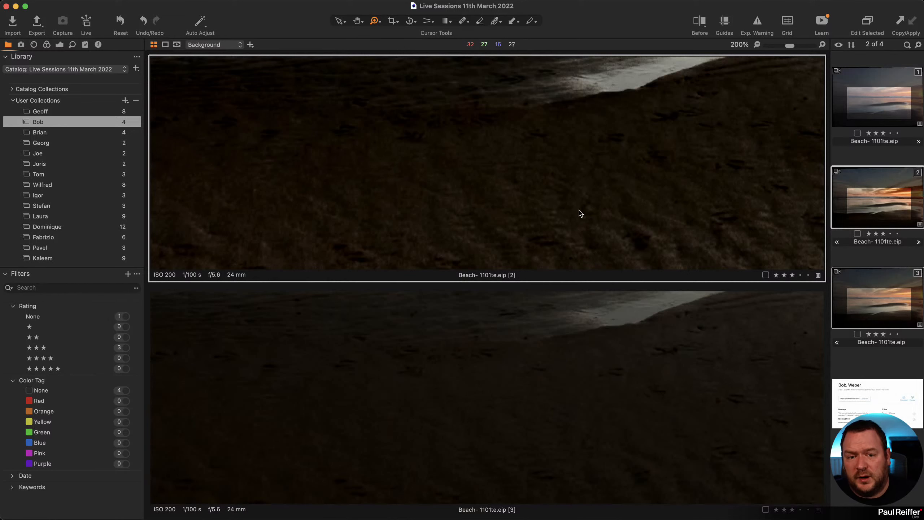
pyautogui.keyDown('alt'); pyautogui.keyDown('shift'); pyautogui.click(559, 203); pyautogui.keyUp('shift'); pyautogui.keyUp('alt')
pyautogui.keyDown('alt'); pyautogui.keyDown('shift'); pyautogui.click(560, 203); pyautogui.keyUp('shift'); pyautogui.keyUp('alt')
pyautogui.keyDown('alt'); pyautogui.keyDown('shift'); pyautogui.click(559, 202); pyautogui.keyUp('shift'); pyautogui.keyUp('alt')
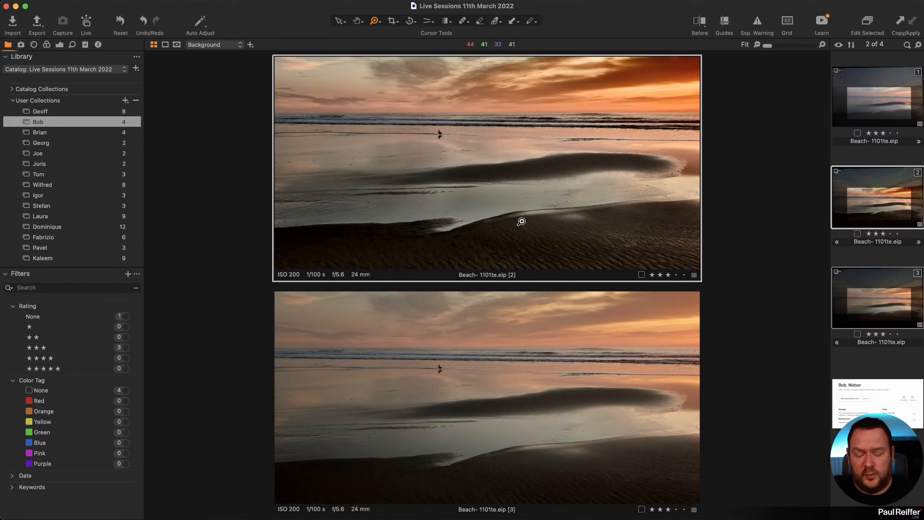
# Try the before/after split view, then show variant 3 on its own.
pyautogui.press('y')
pyautogui.moveTo(489, 164); pyautogui.dragTo(327, 163)
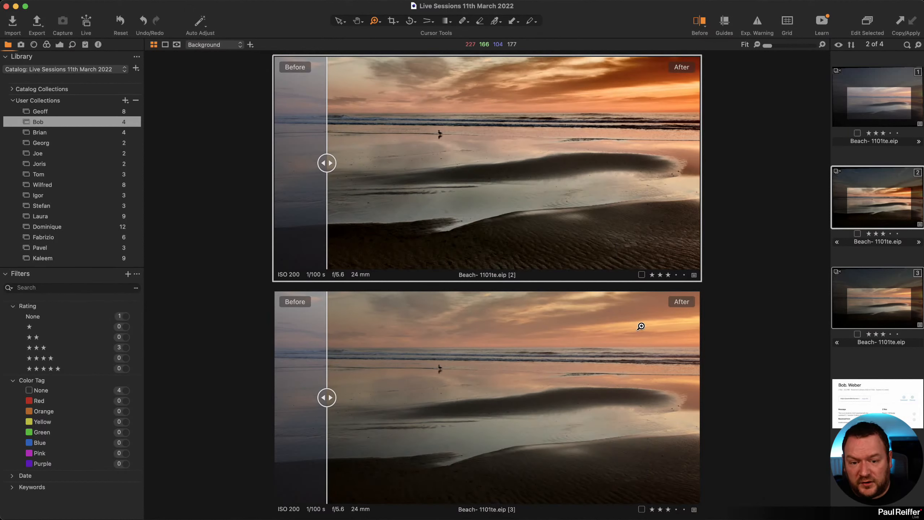
pyautogui.click(892, 364)
pyautogui.click(875, 307)
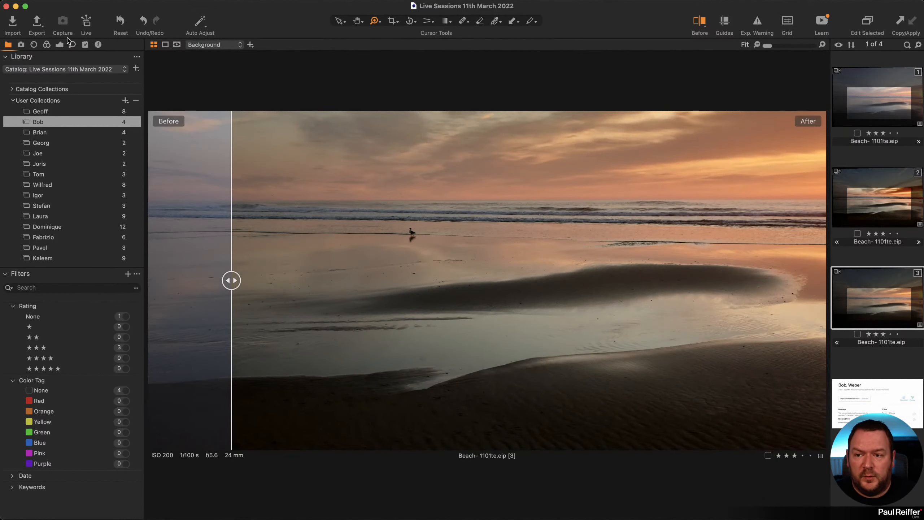
# Cool variant 3's Global Changes layer white balance to 6035 K.
pyautogui.click(60, 45)
pyautogui.scroll(8, 80, 260)
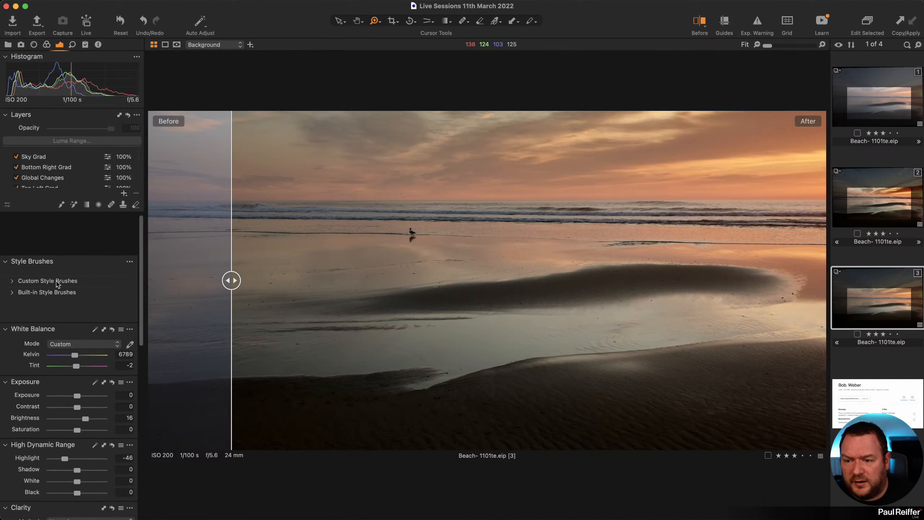
pyautogui.click(34, 170)
pyautogui.click(64, 178)
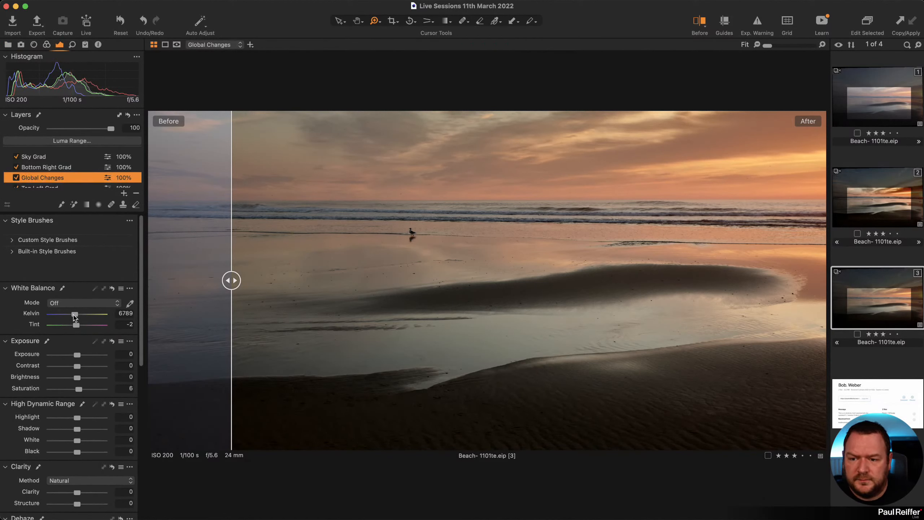
pyautogui.moveTo(73, 315); pyautogui.dragTo(77, 327)
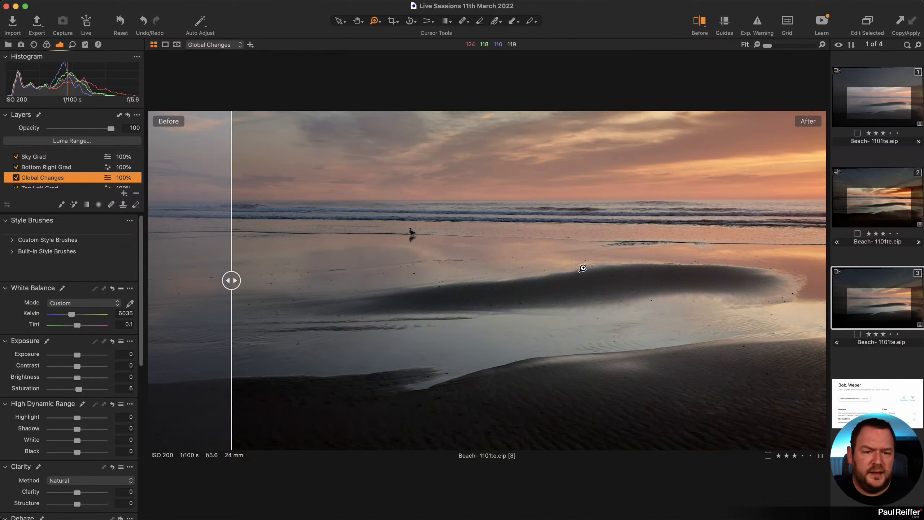
# Compare variant 3 against variants 1 and 2, then open the Teton sky user collection.
pyautogui.click(876, 105)
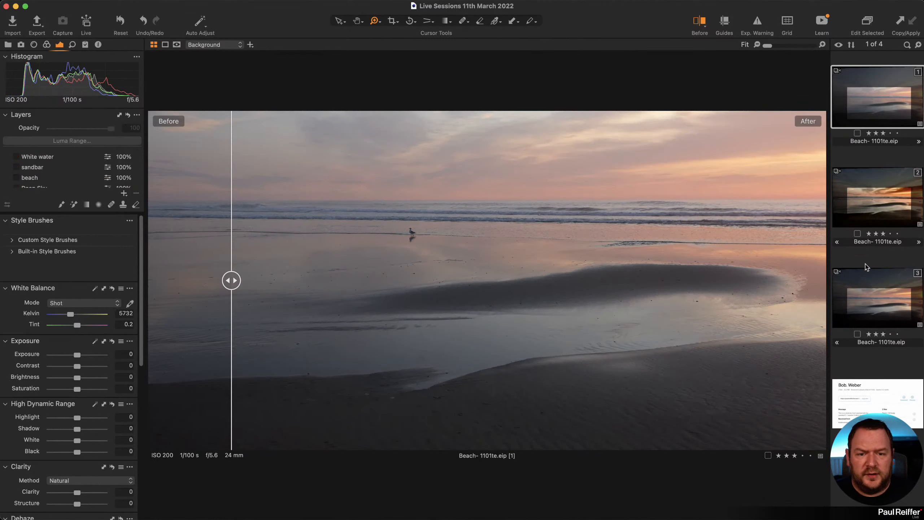
pyautogui.click(881, 298)
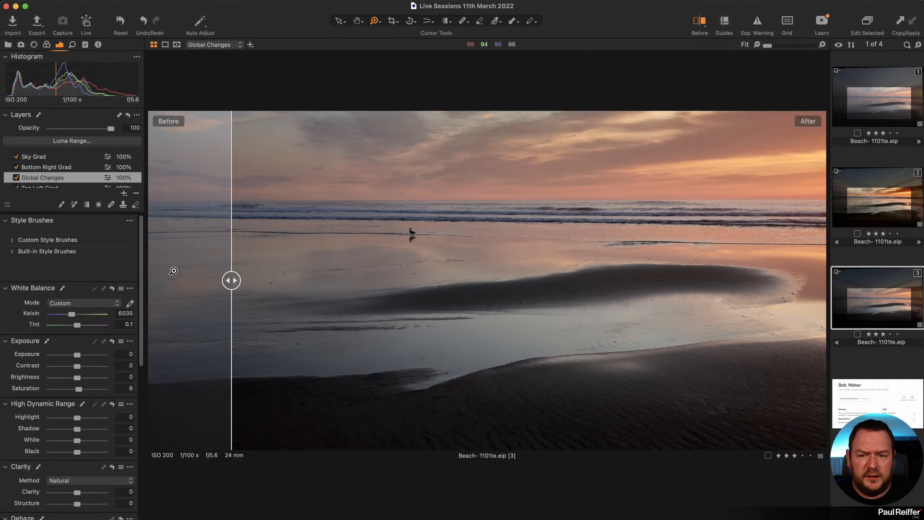
pyautogui.moveTo(232, 280); pyautogui.dragTo(148, 280)
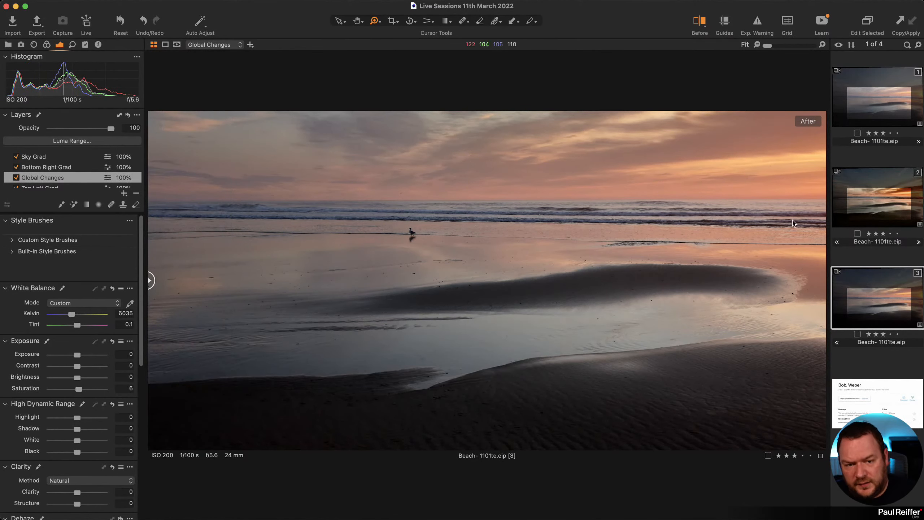
pyautogui.click(875, 206)
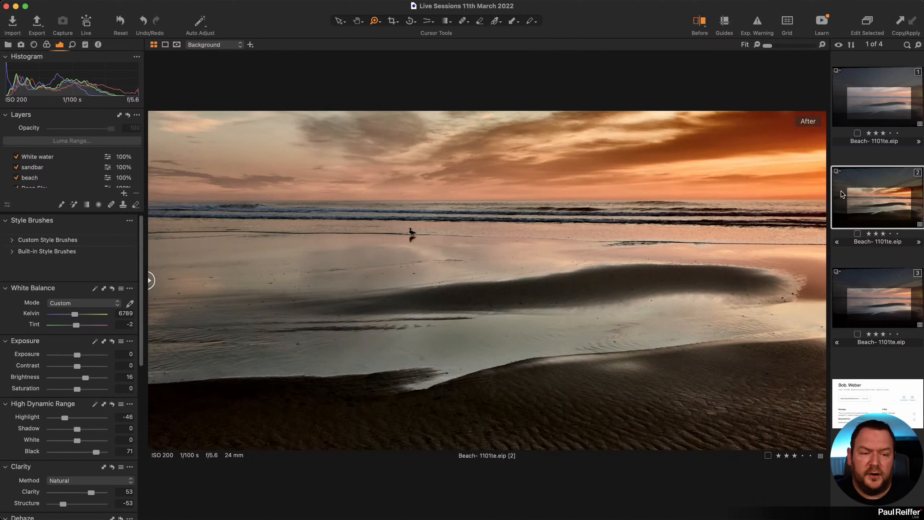
pyautogui.click(876, 93)
pyautogui.click(891, 321)
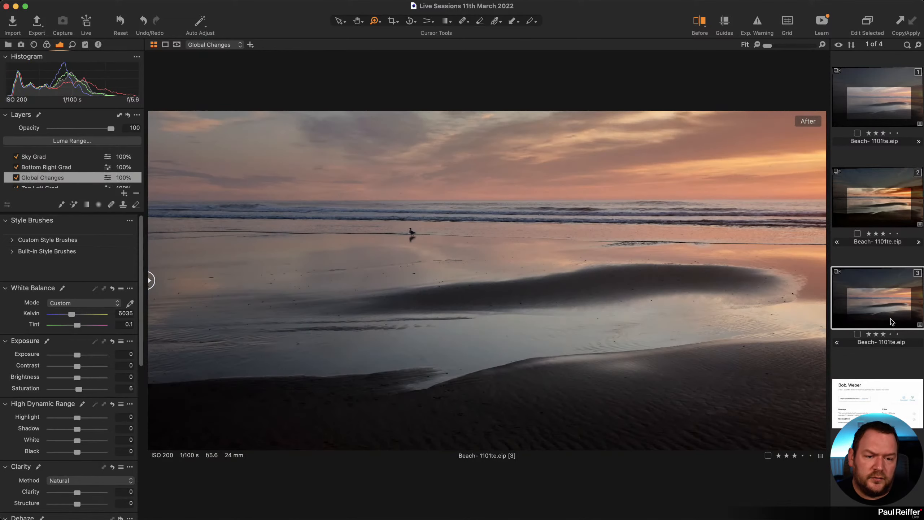
pyautogui.click(872, 202)
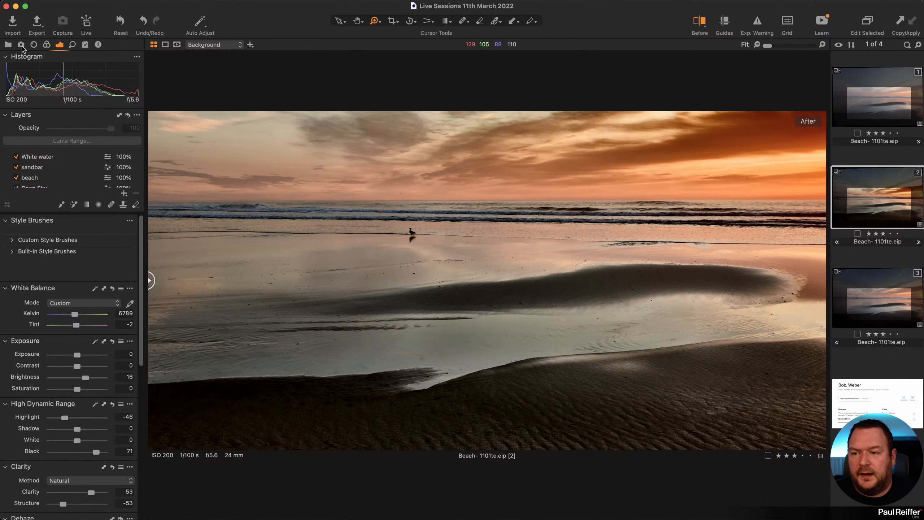
pyautogui.click(8, 44)
pyautogui.click(50, 133)
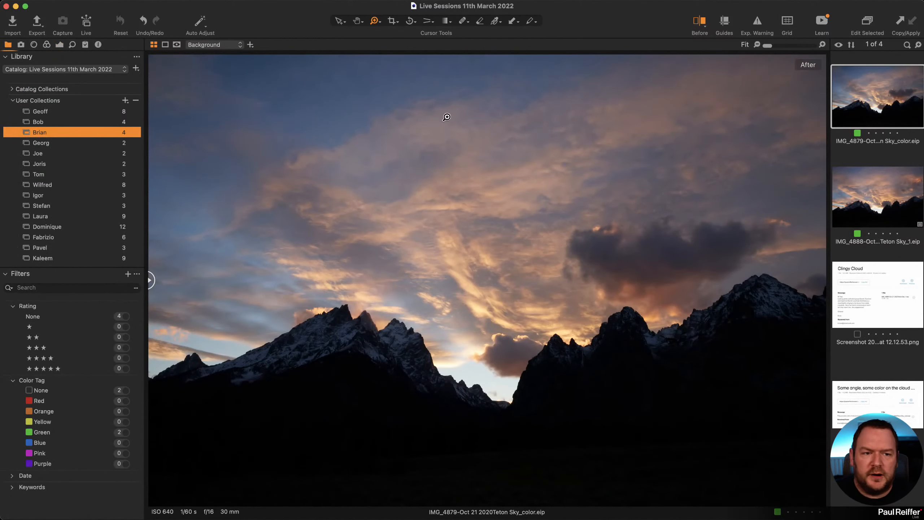
# Flip between IMG_4879 and IMG_4888, ending on IMG_4888 with Adjustment Layer 1 selected.
pyautogui.click(60, 44)
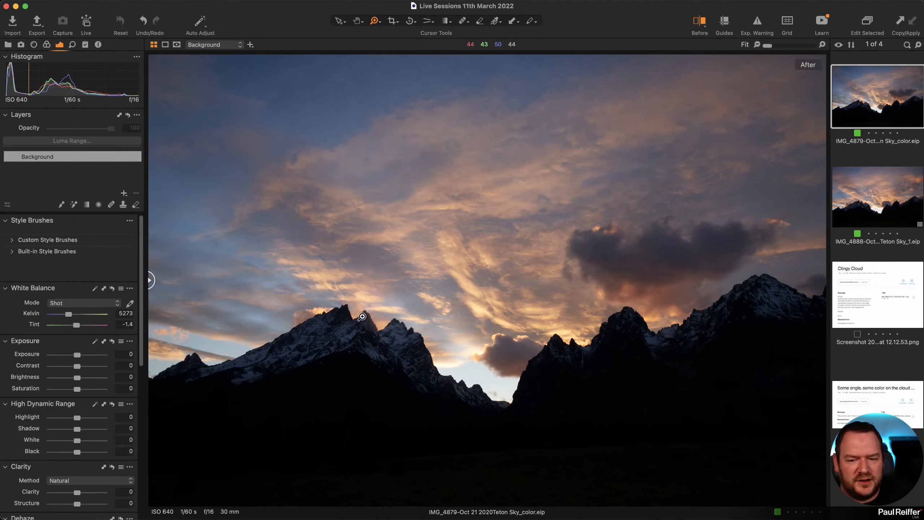
pyautogui.click(865, 201)
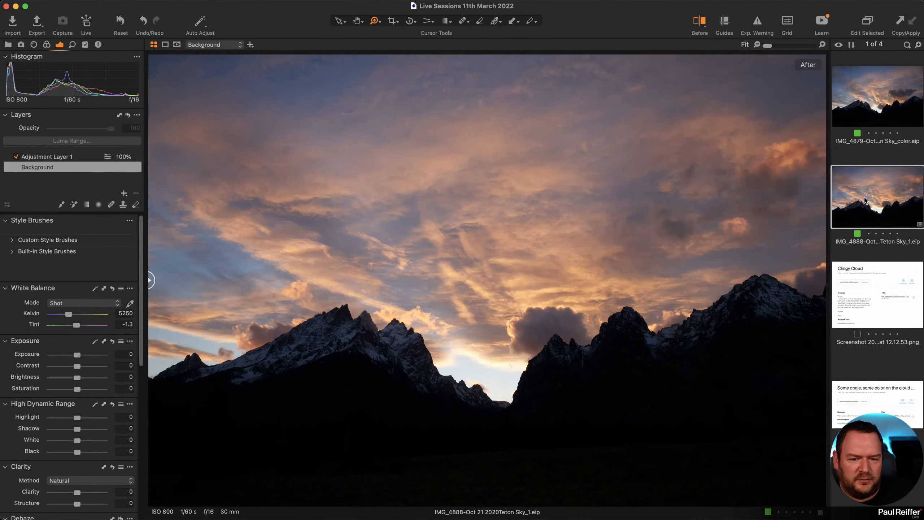
pyautogui.click(880, 111)
pyautogui.click(884, 206)
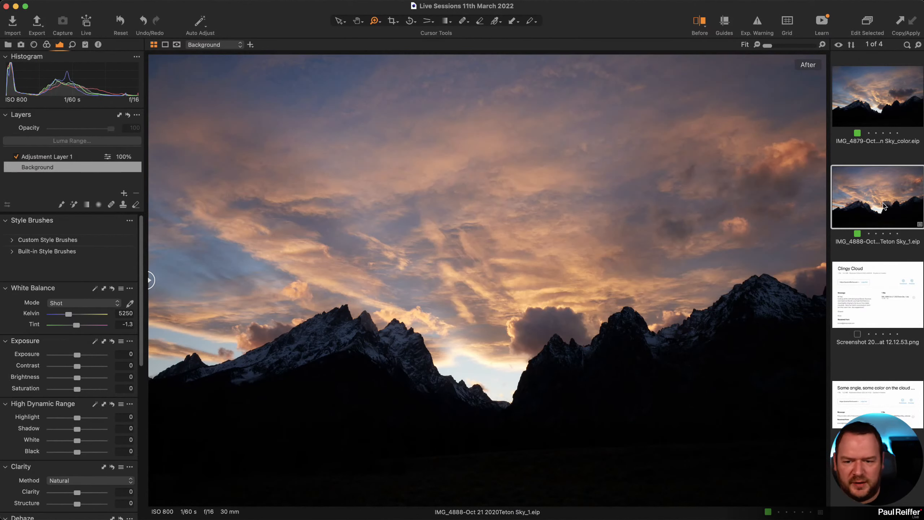
pyautogui.click(894, 103)
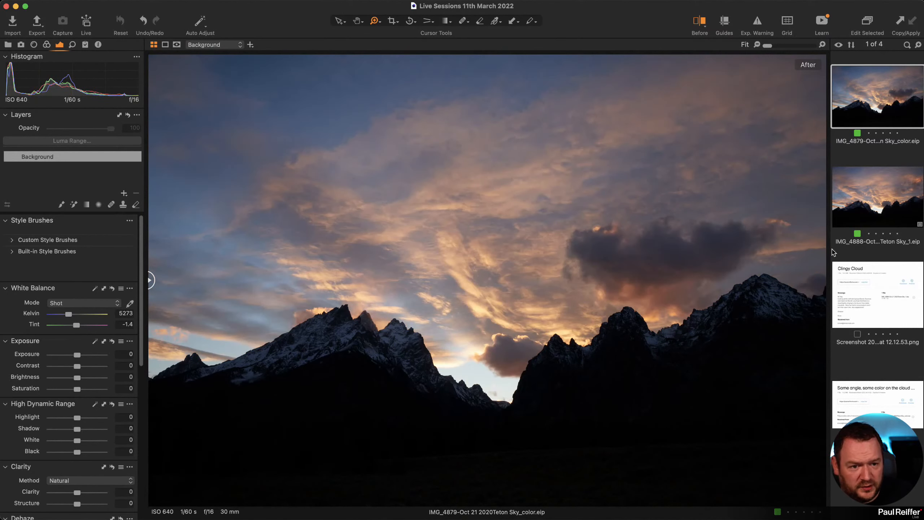
pyautogui.click(871, 212)
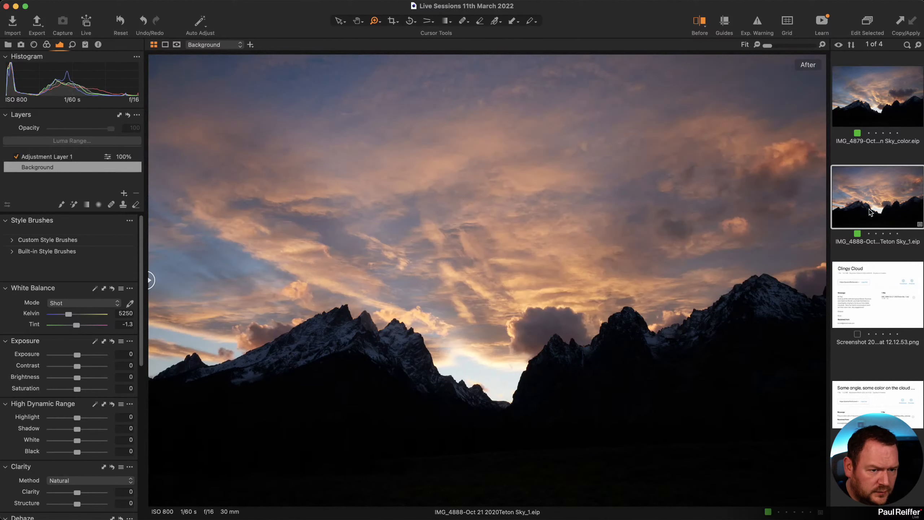
pyautogui.click(843, 100)
pyautogui.click(872, 186)
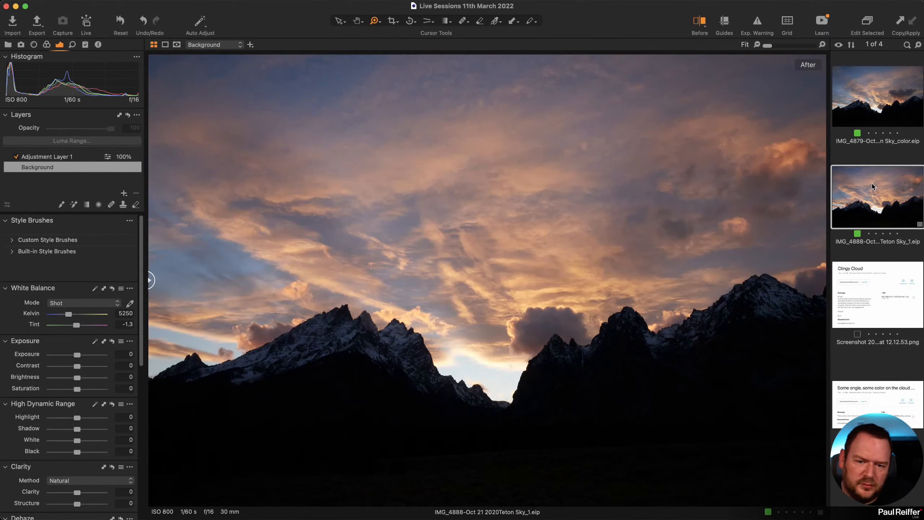
pyautogui.click(851, 105)
pyautogui.click(875, 187)
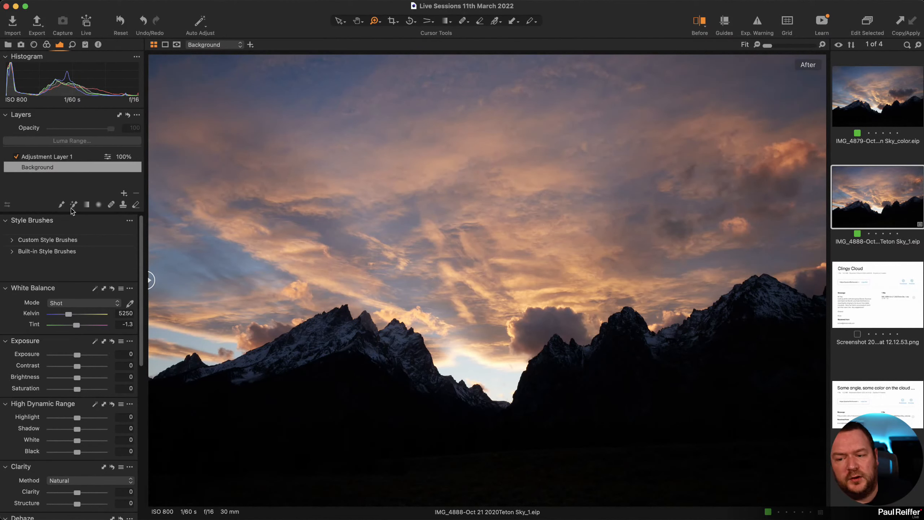
pyautogui.click(58, 156)
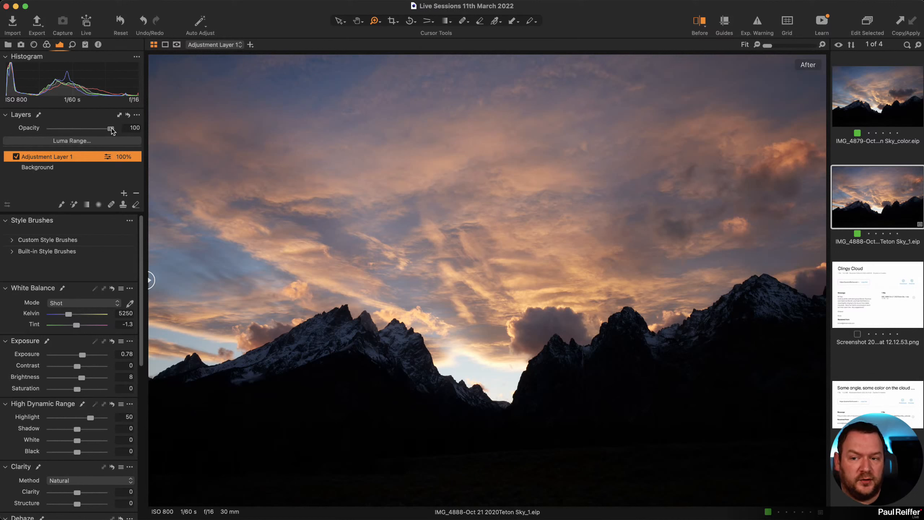
pyautogui.moveTo(112, 130); pyautogui.dragTo(158, 137)
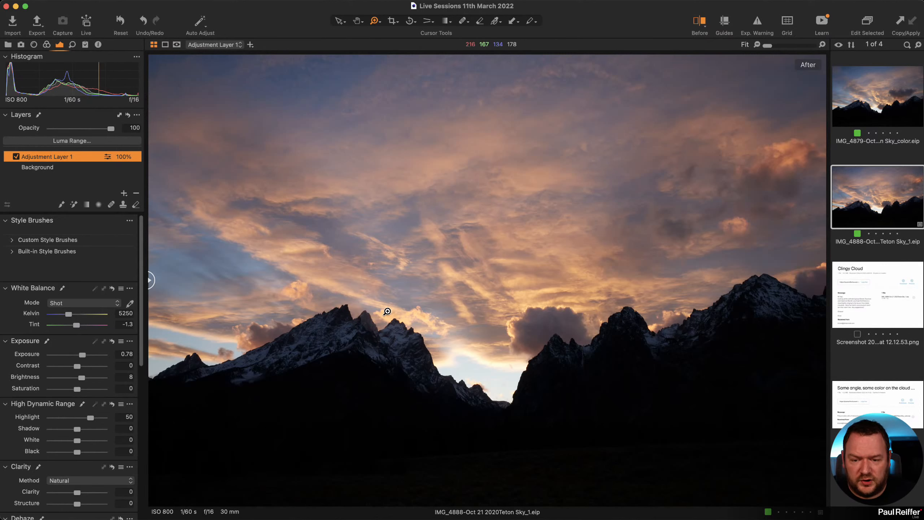
pyautogui.moveTo(385, 315); pyautogui.dragTo(311, 375)
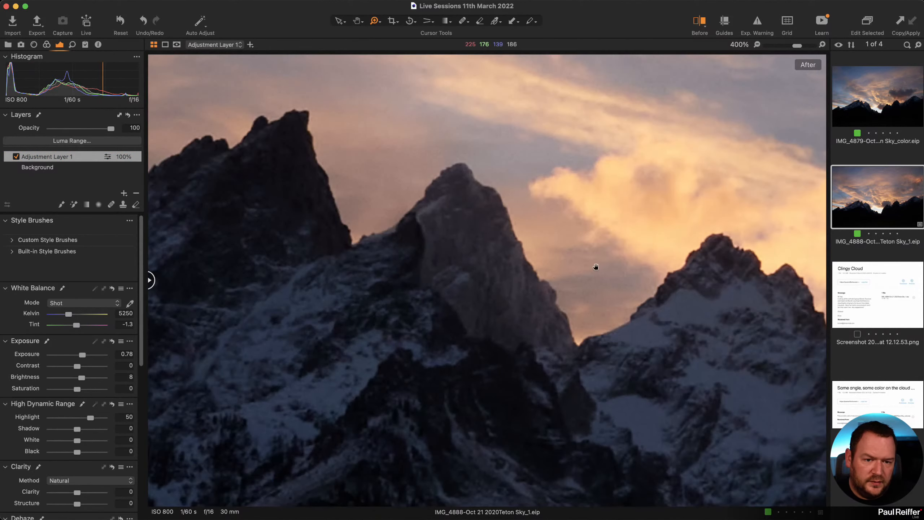
pyautogui.moveTo(596, 267); pyautogui.dragTo(518, 296)
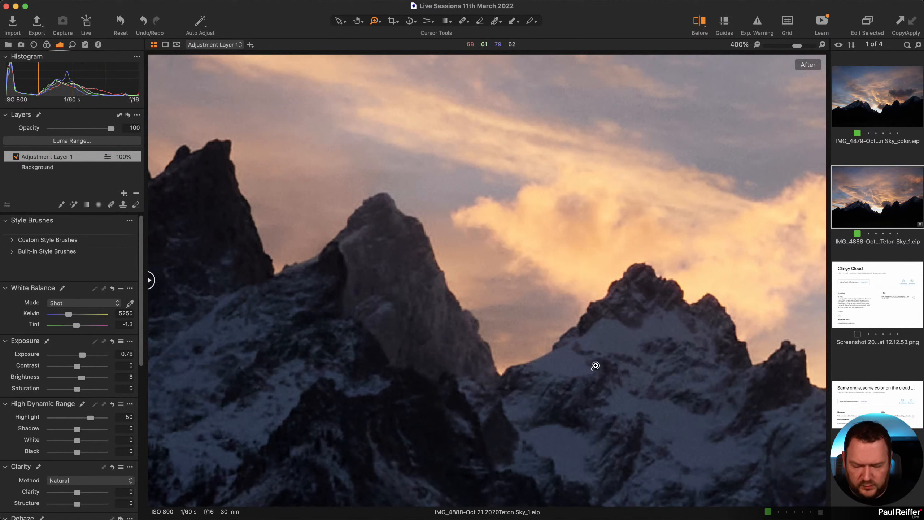
pyautogui.press('m')
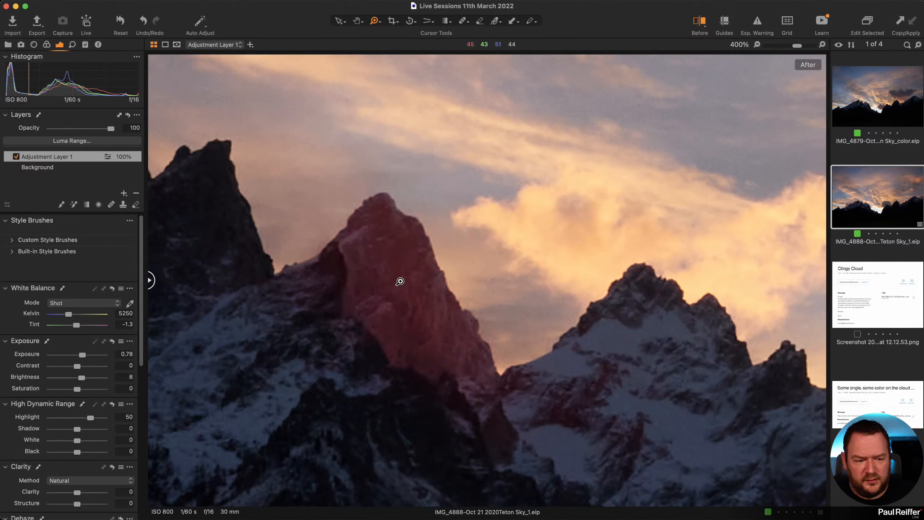
pyautogui.press('m')
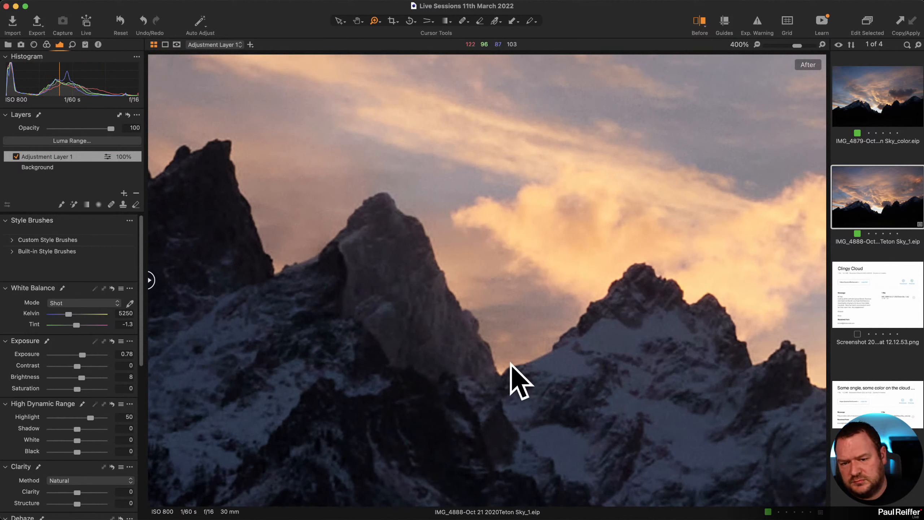
pyautogui.keyDown('alt'); pyautogui.click(544, 344); pyautogui.keyUp('alt')
pyautogui.keyDown('alt'); pyautogui.click(544, 343); pyautogui.keyUp('alt')
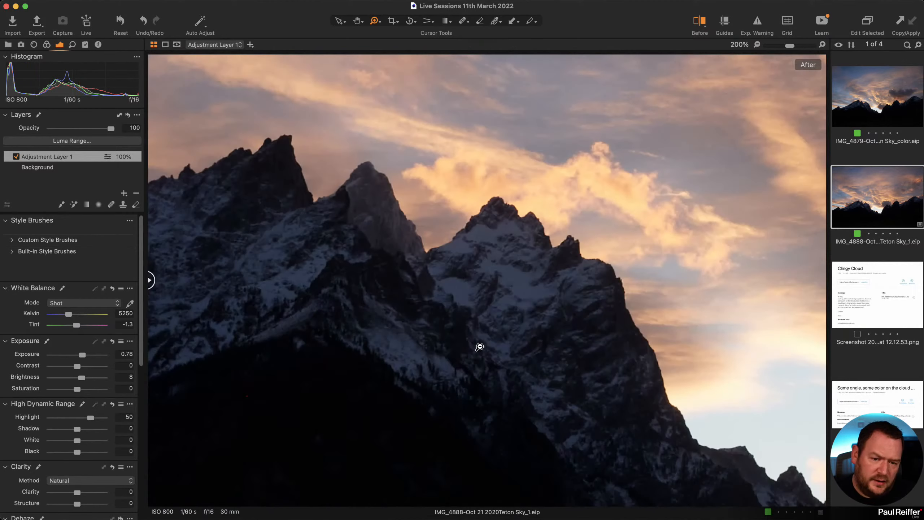
pyautogui.moveTo(441, 271); pyautogui.dragTo(471, 415)
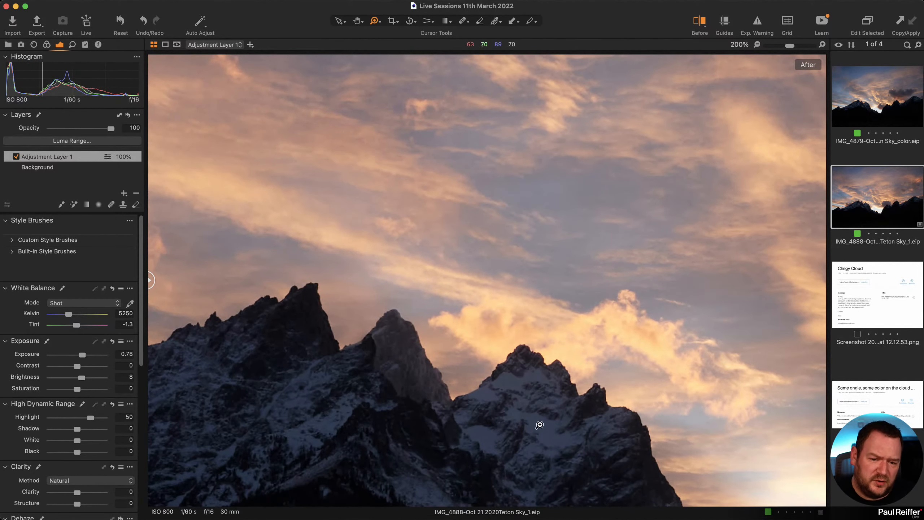
pyautogui.keyDown('alt'); pyautogui.click(537, 406); pyautogui.keyUp('alt')
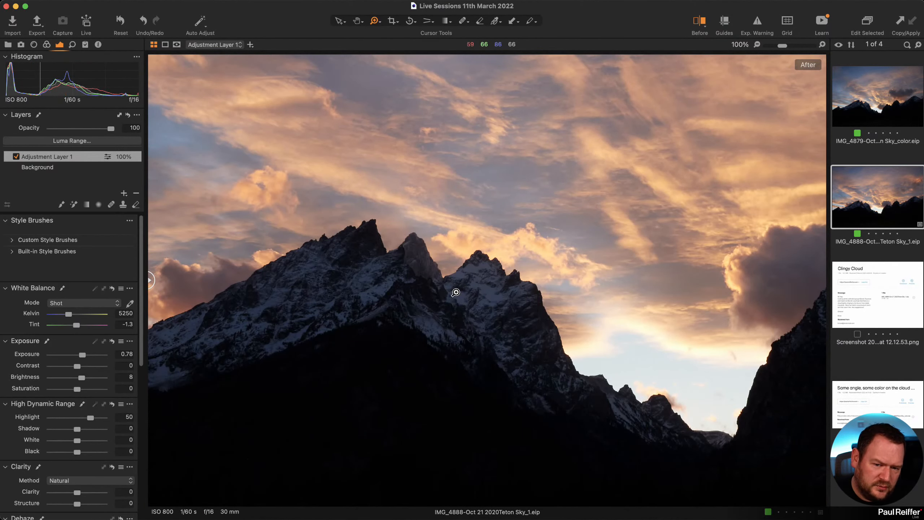
pyautogui.click(870, 101)
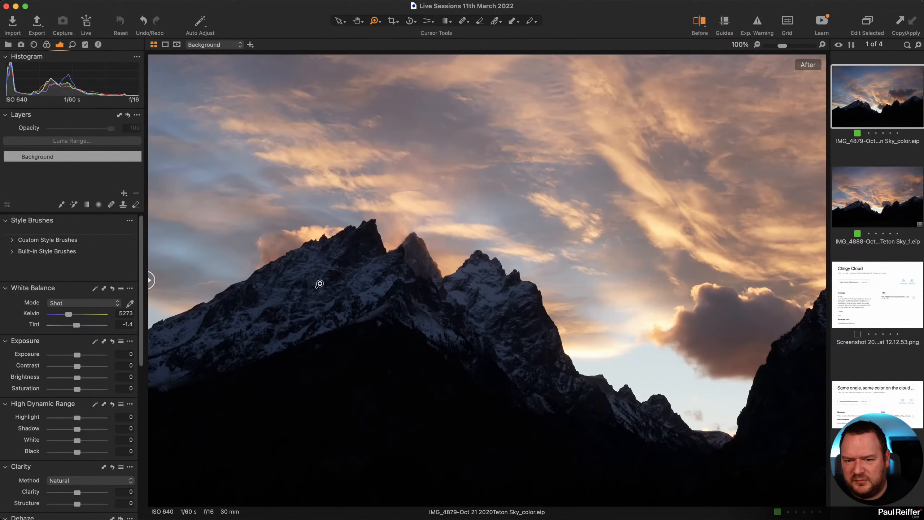
pyautogui.click(438, 284)
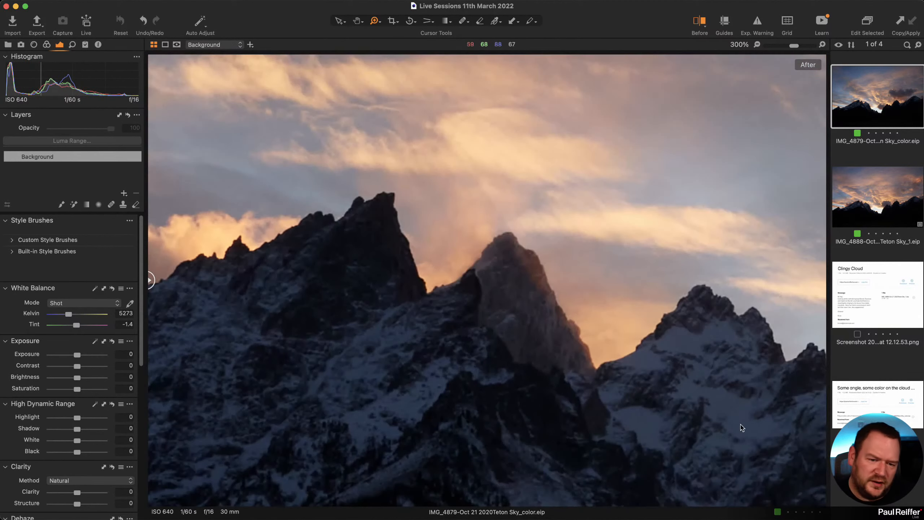
pyautogui.press('super+0')
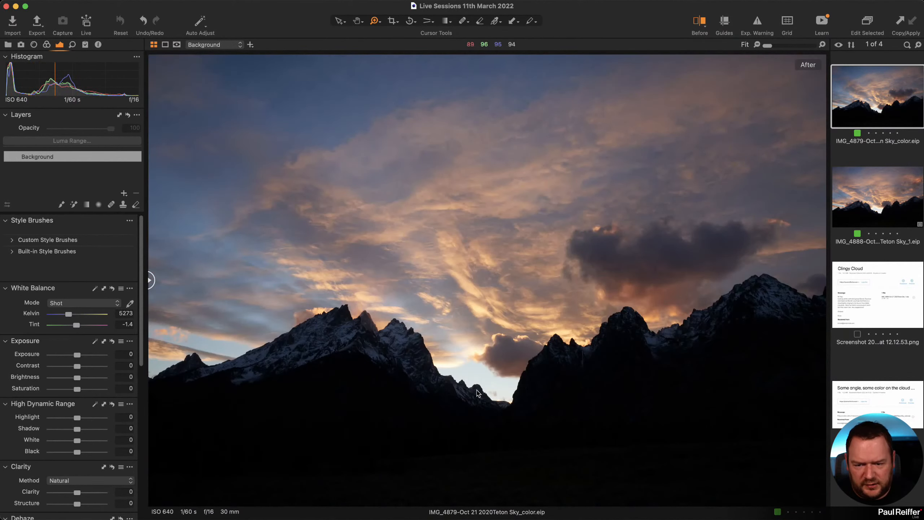
pyautogui.click(469, 355)
pyautogui.moveTo(314, 332); pyautogui.dragTo(615, 415)
pyautogui.moveTo(175, 280); pyautogui.dragTo(366, 291)
pyautogui.moveTo(360, 216); pyautogui.dragTo(733, 473)
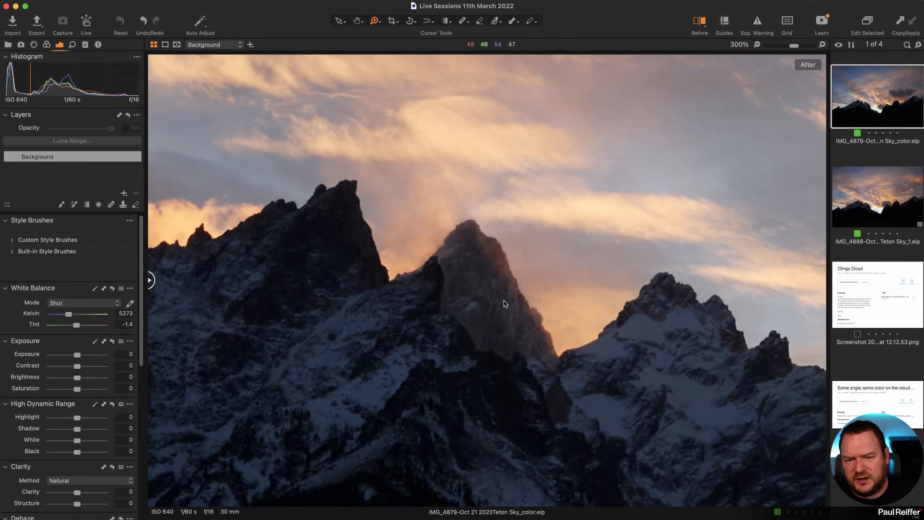
pyautogui.click(881, 194)
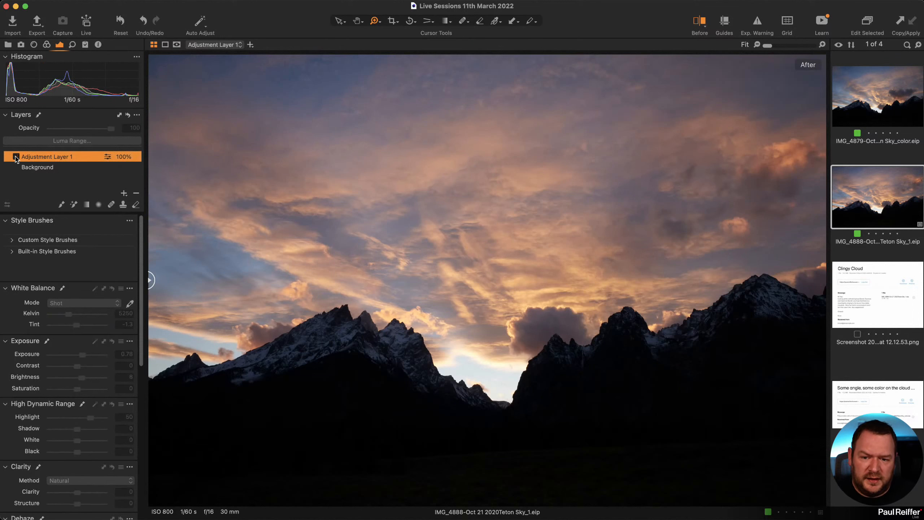
# Zoom to 200% on the peaks, toggle Adjustment Layer 1 off and on to compare, then fit the photo.
pyautogui.click(366, 322)
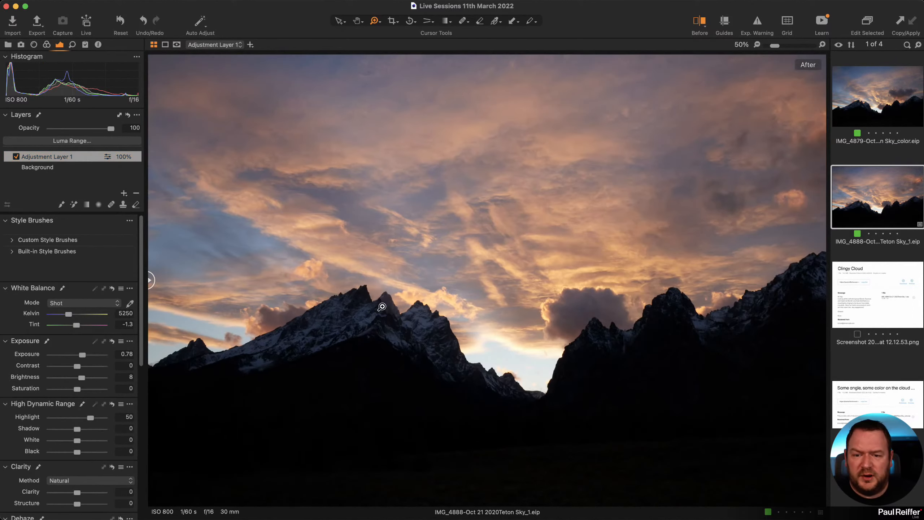
pyautogui.click(394, 329)
pyautogui.click(442, 296)
pyautogui.click(502, 273)
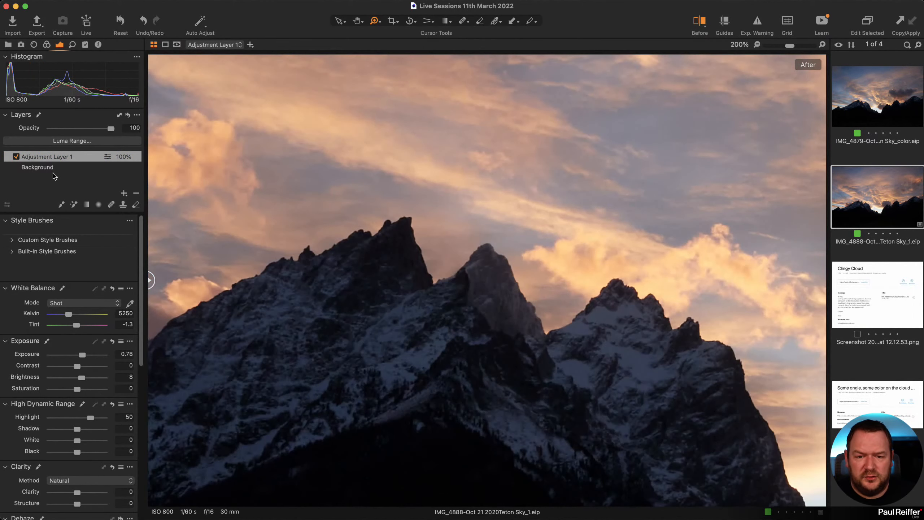
pyautogui.click(16, 157)
pyautogui.click(16, 157)
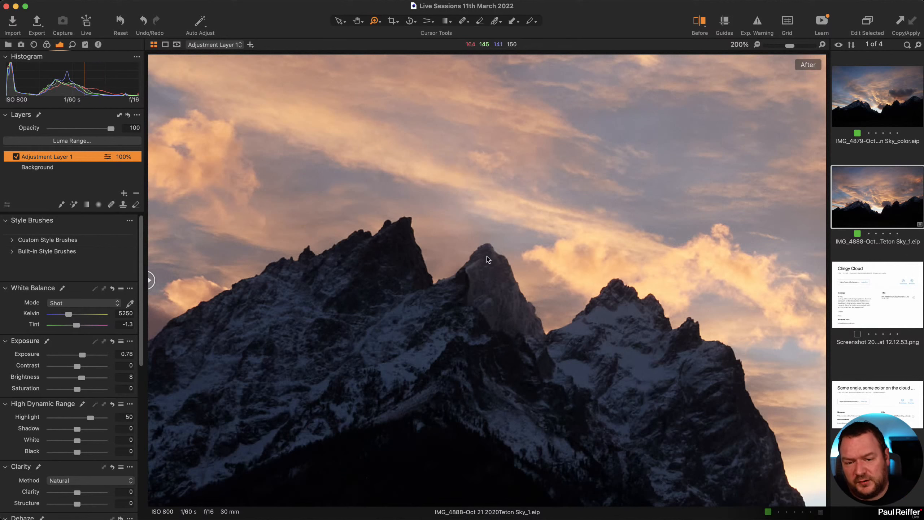
pyautogui.press('super+0')
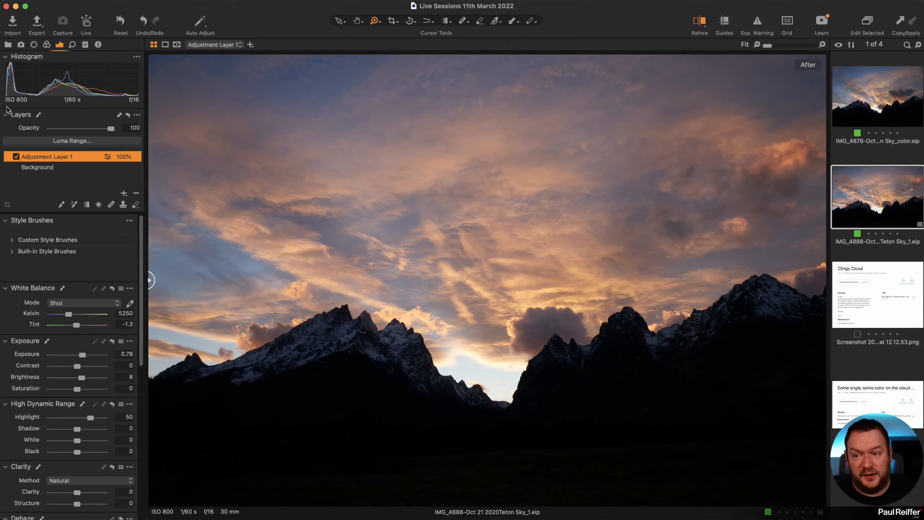
# Try the Film Standard, Film High Contrast and Film Extra Shadow base curves, then revert to Auto.
pyautogui.click(46, 44)
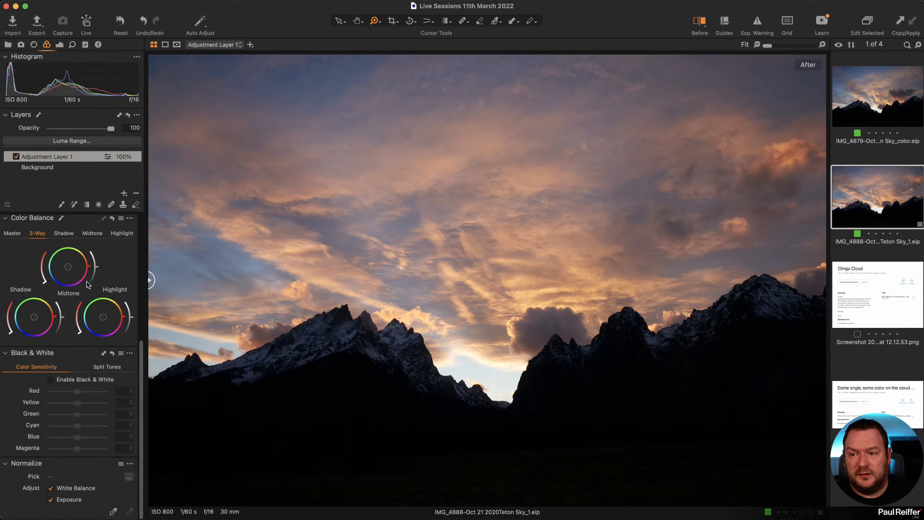
pyautogui.scroll(10, 40, 255)
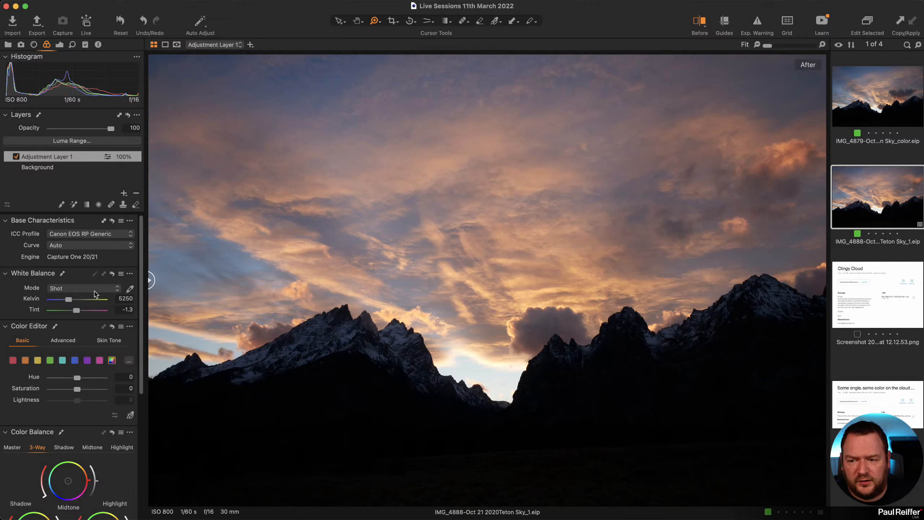
pyautogui.click(118, 246)
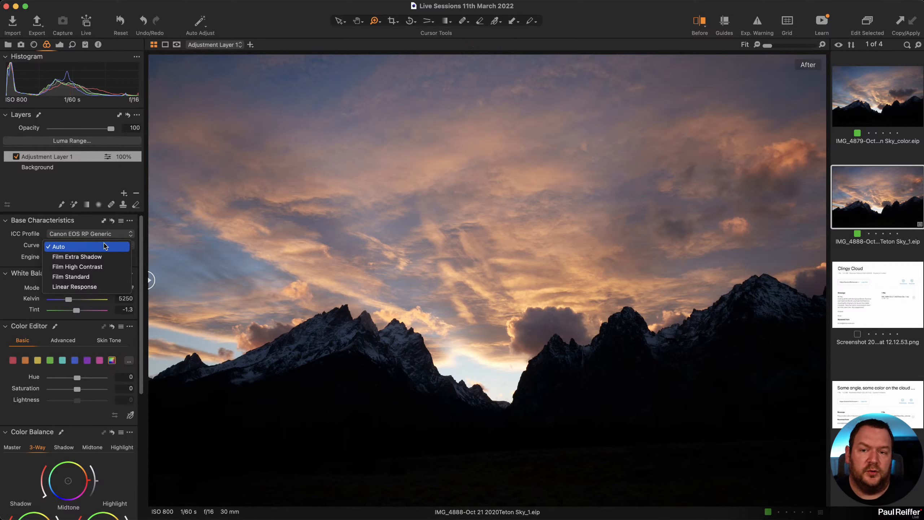
pyautogui.click(105, 279)
pyautogui.click(107, 269)
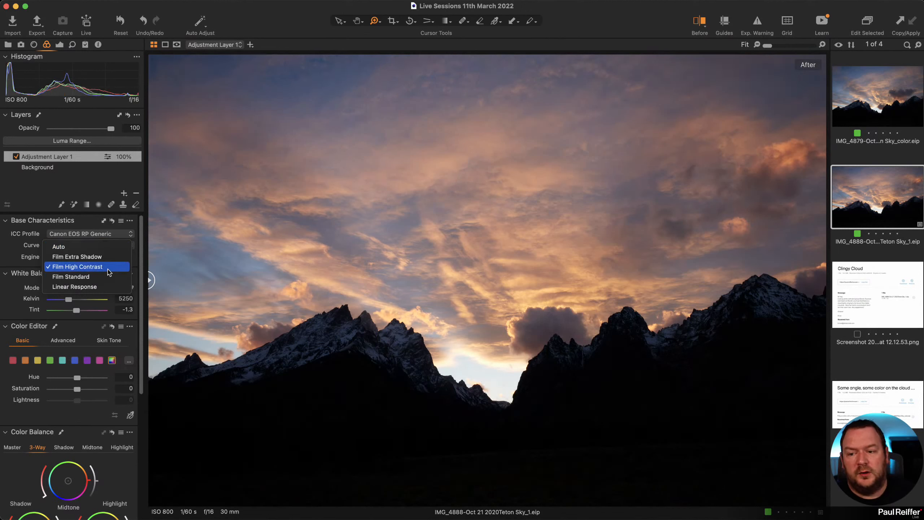
pyautogui.click(111, 259)
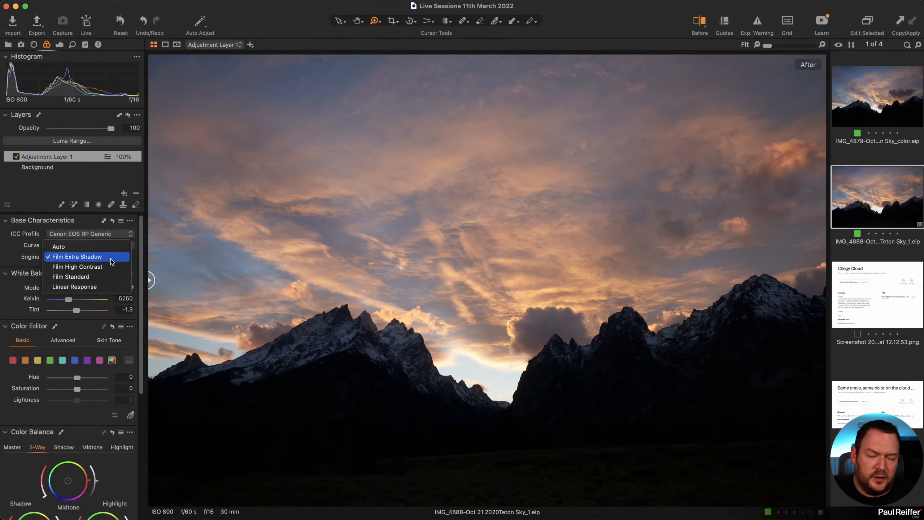
pyautogui.click(67, 246)
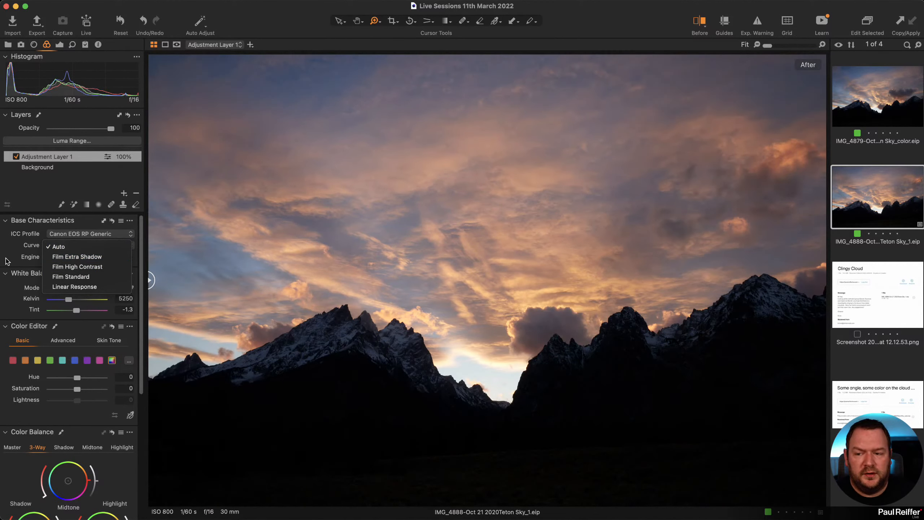
pyautogui.click(54, 246)
# Switch the exposure Curve to RGB and show the Window > Create Floating Tool list.
pyautogui.click(60, 46)
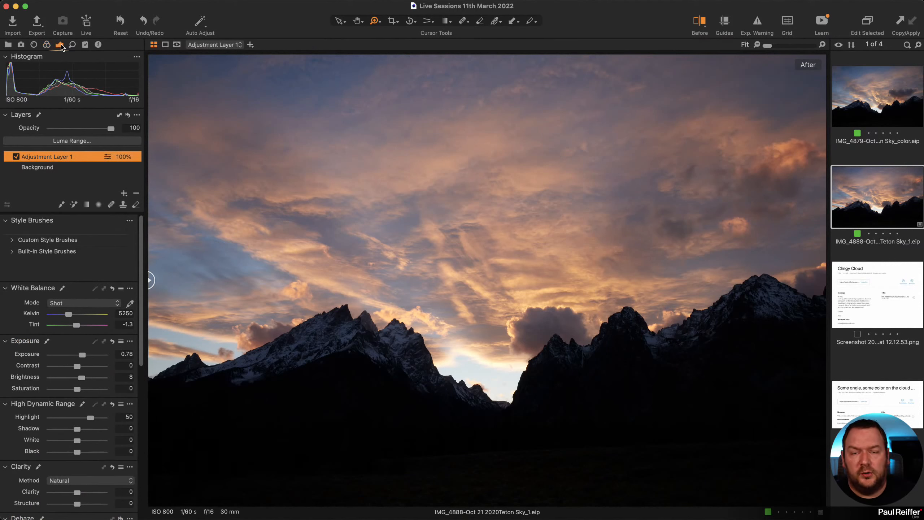
pyautogui.scroll(-15, 93, 267)
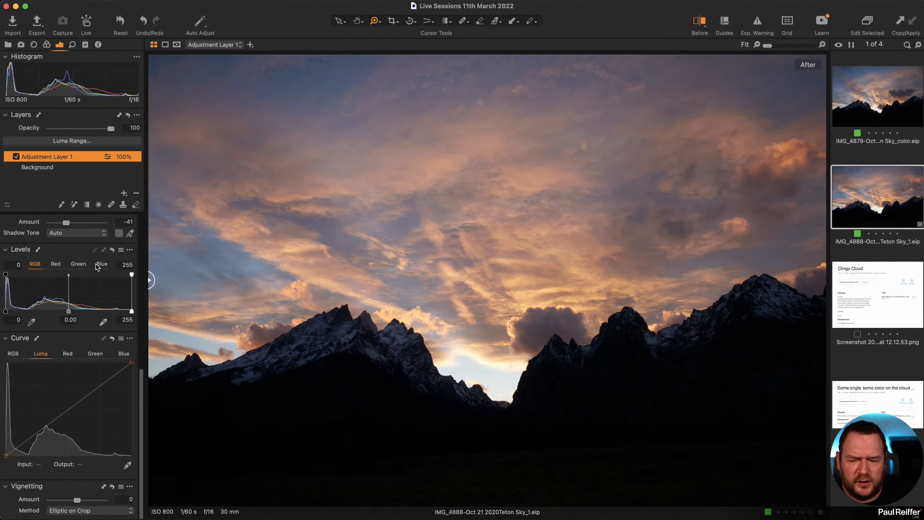
pyautogui.click(15, 356)
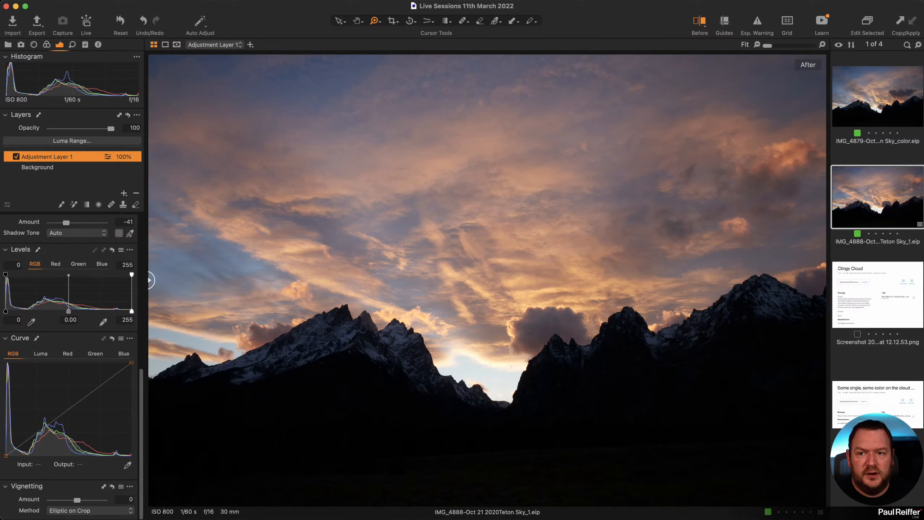
pyautogui.click(251, 3)
pyautogui.moveTo(282, 18)
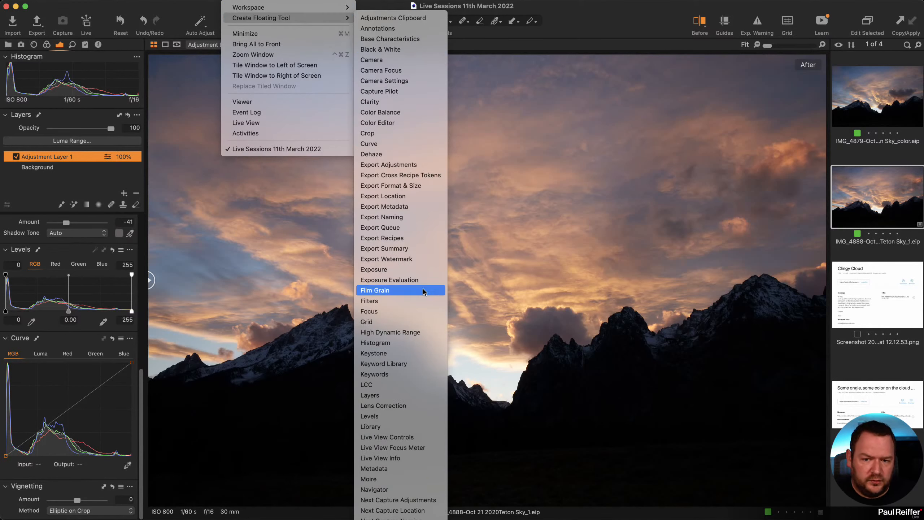
# Open the Curve as a floating window, enlarged and placed at the upper right of the photo.
pyautogui.click(403, 144)
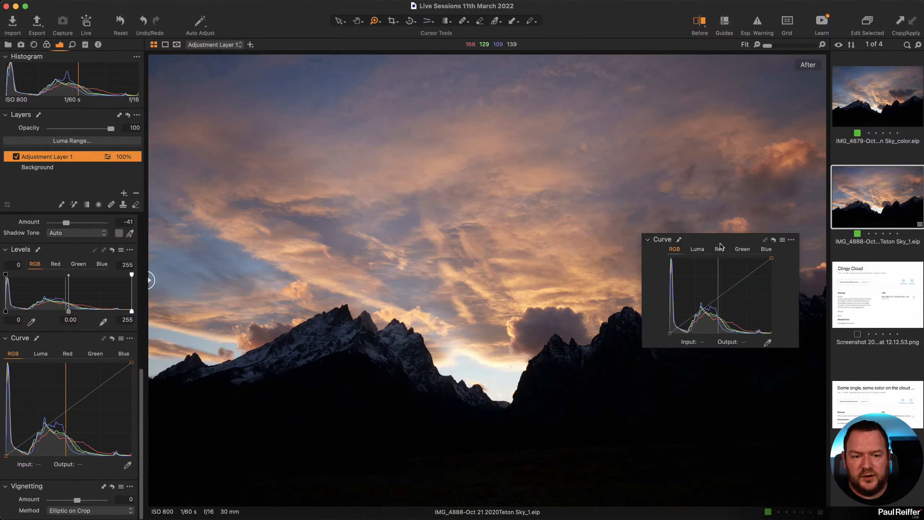
pyautogui.moveTo(715, 239); pyautogui.dragTo(422, 127)
pyautogui.moveTo(504, 234); pyautogui.dragTo(715, 419)
pyautogui.moveTo(532, 128); pyautogui.dragTo(742, 112)
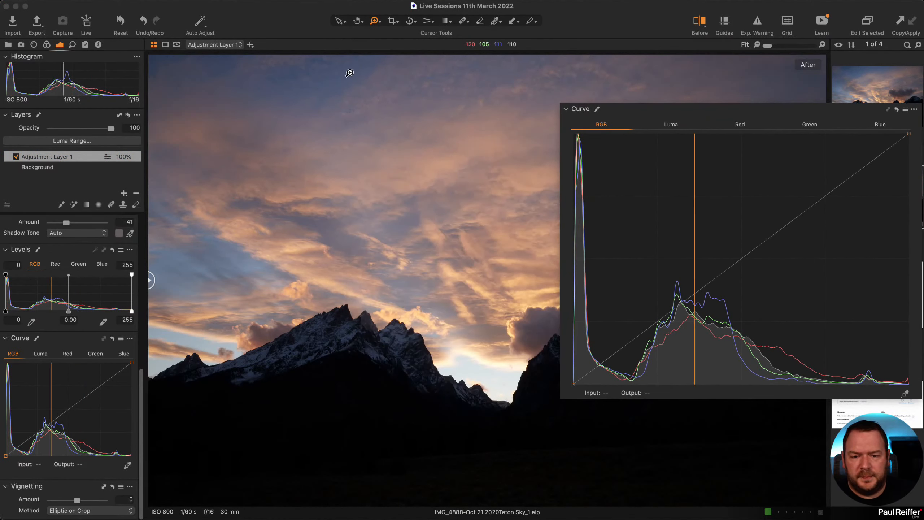
# Check the base curve list leaving Auto, then close the floating Curve tool.
pyautogui.click(46, 44)
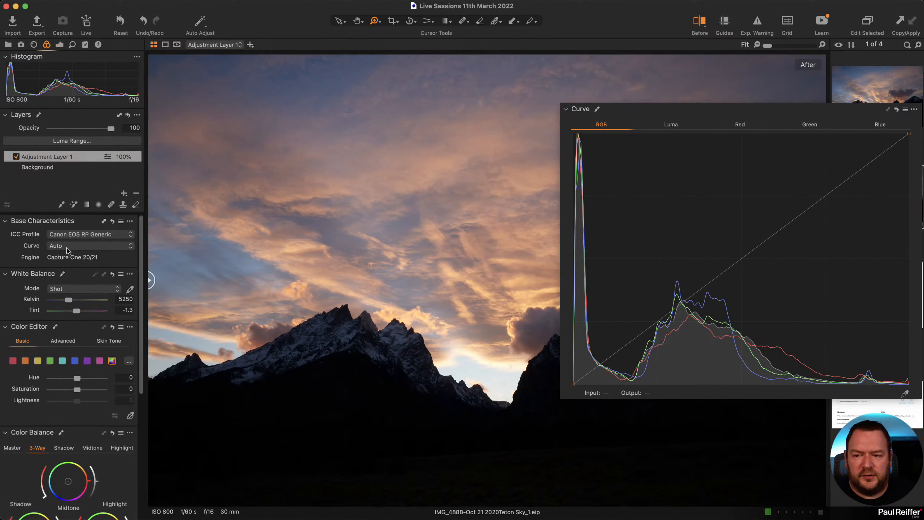
pyautogui.click(54, 246)
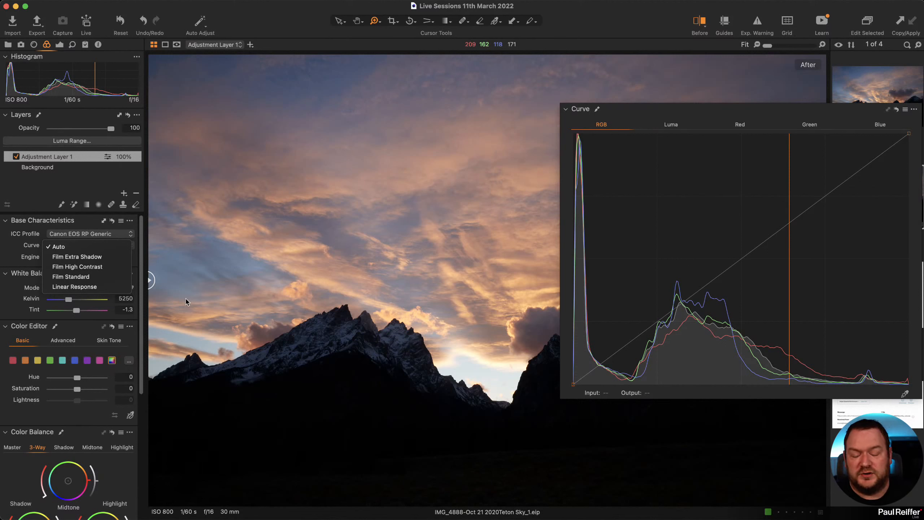
pyautogui.click(913, 109)
pyautogui.click(914, 109)
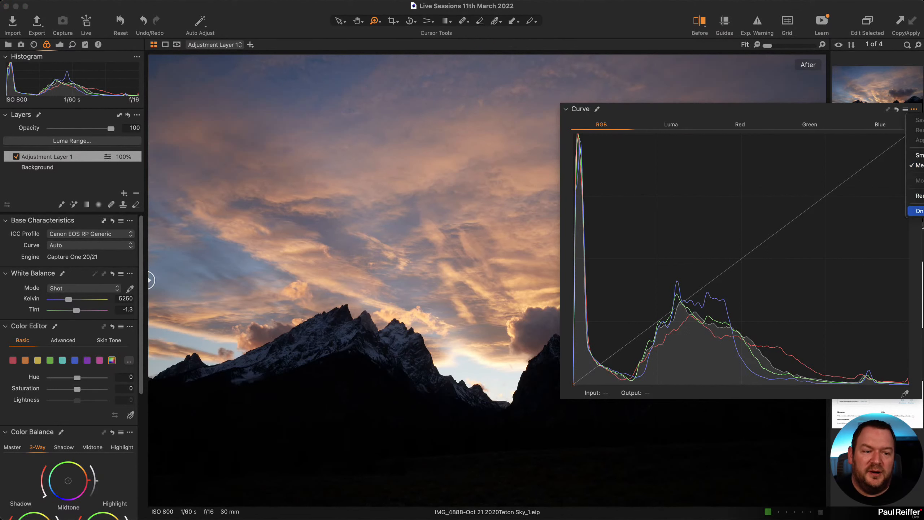
pyautogui.click(917, 196)
pyautogui.click(60, 45)
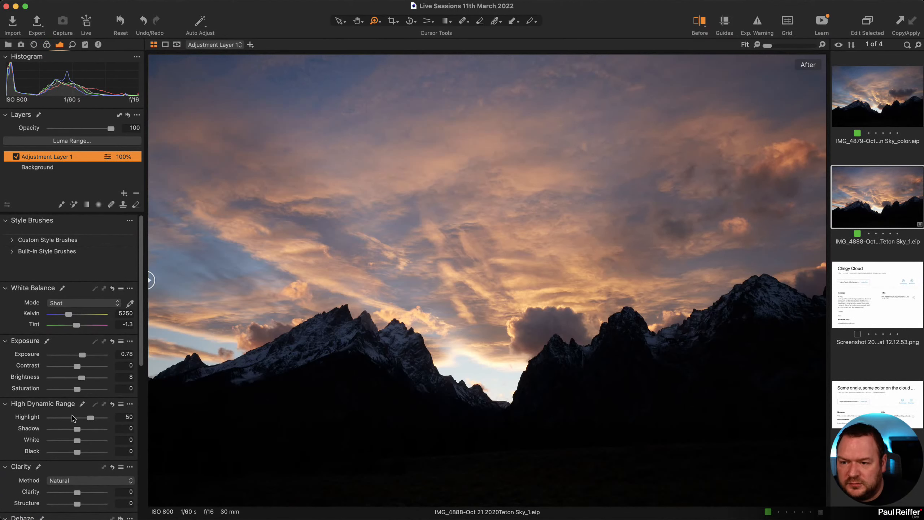
# Add Adjustment Layer 2, test pulling highlights down, then reset the dynamic range sliders.
pyautogui.click(45, 169)
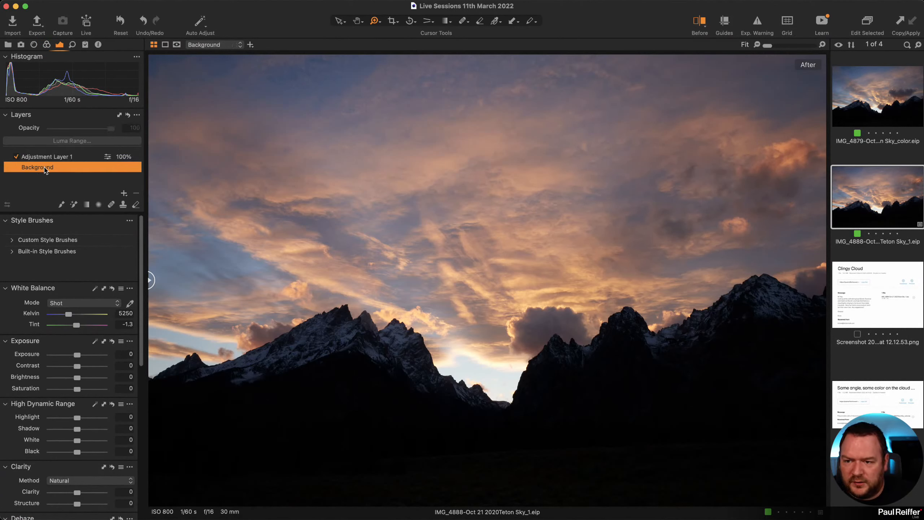
pyautogui.click(122, 193)
pyautogui.click(146, 209)
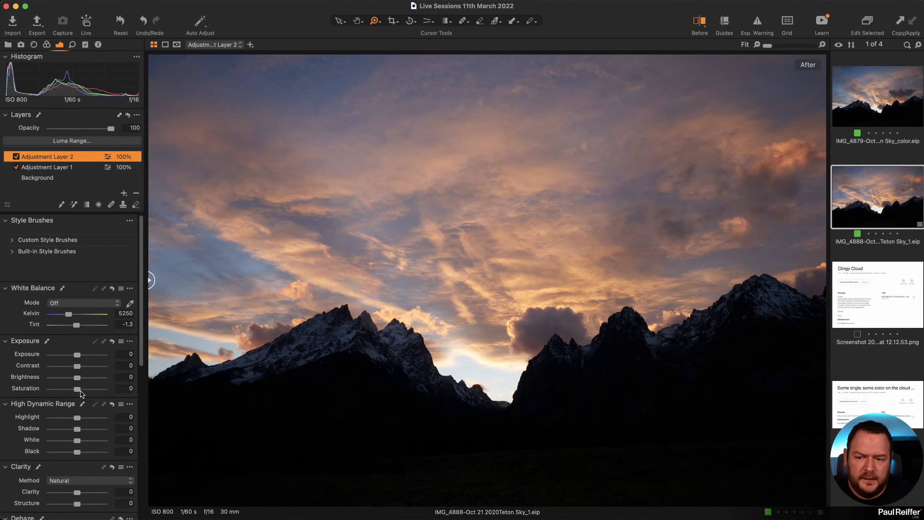
pyautogui.moveTo(77, 417); pyautogui.dragTo(84, 453)
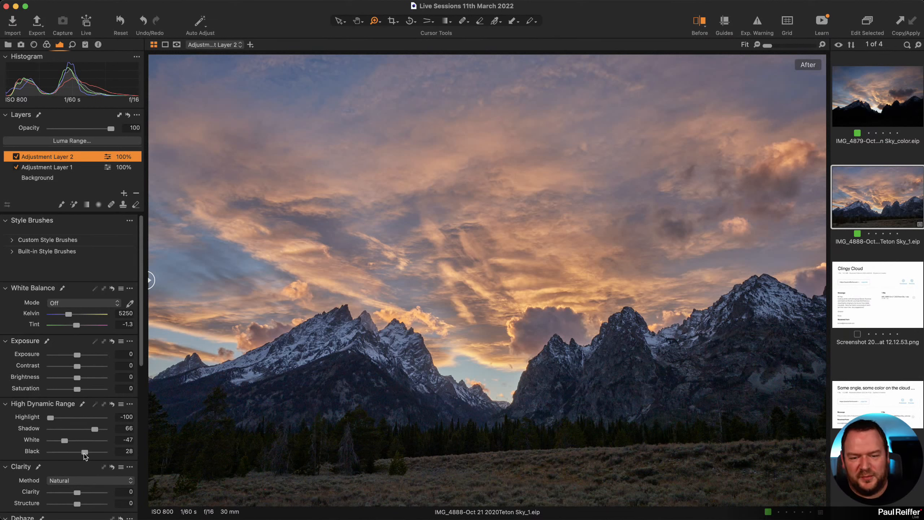
pyautogui.click(112, 405)
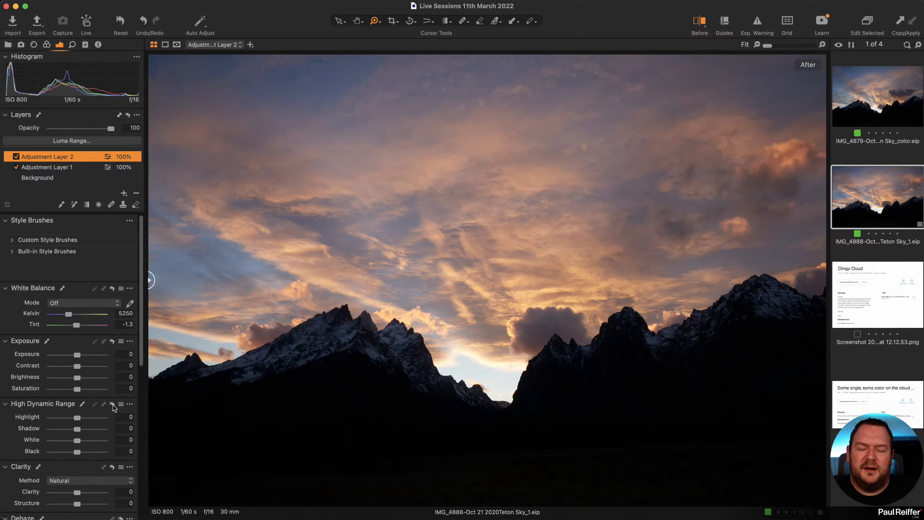
# Set the new layer's base characteristics curve to Linear Response.
pyautogui.click(46, 45)
pyautogui.click(75, 245)
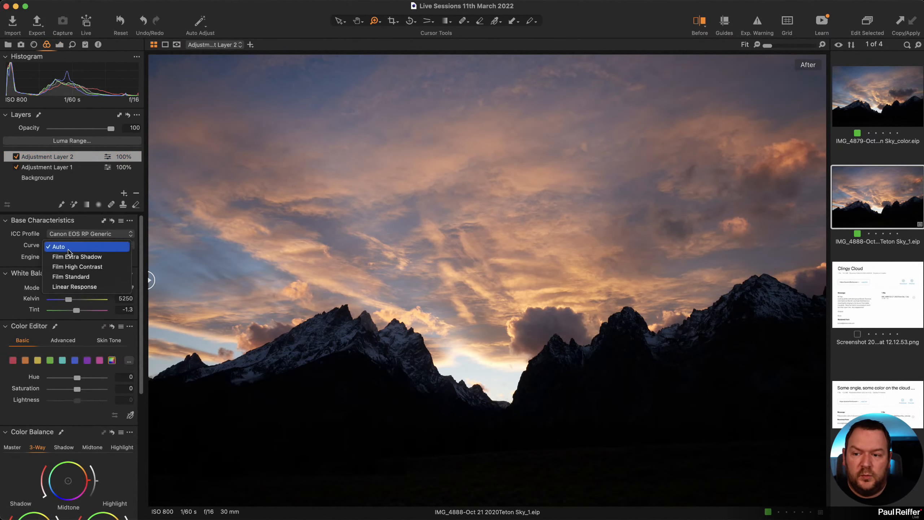
pyautogui.click(63, 288)
pyautogui.click(64, 288)
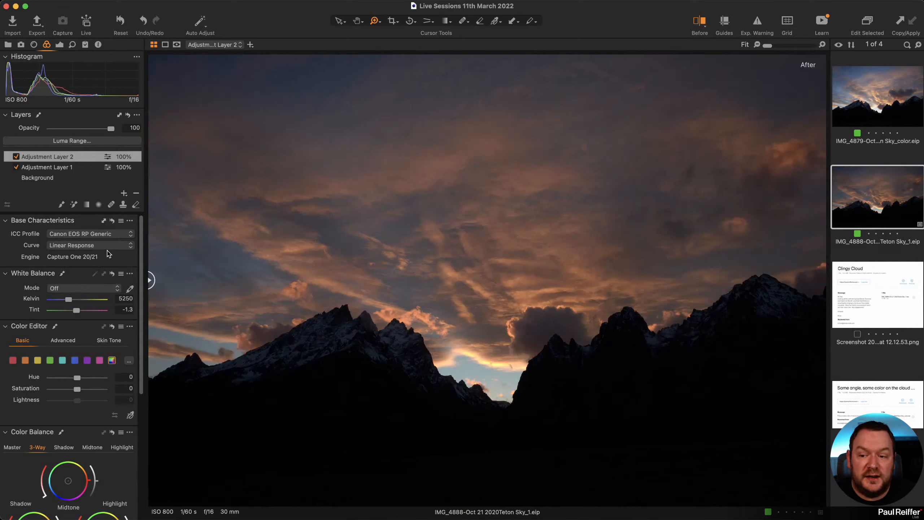
# Set Brightness 26 and Shadow 27, compare with the other sky photo, and zoom on the peaks.
pyautogui.click(59, 45)
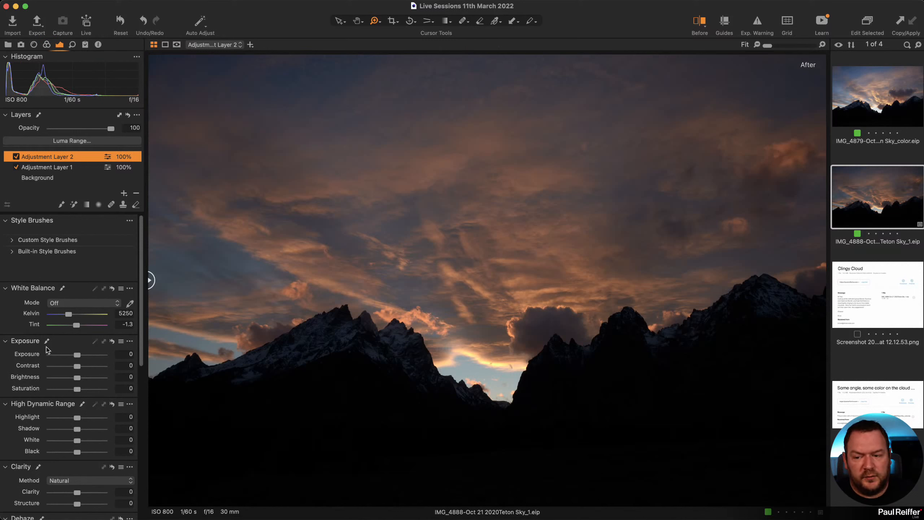
pyautogui.moveTo(78, 378); pyautogui.dragTo(91, 379)
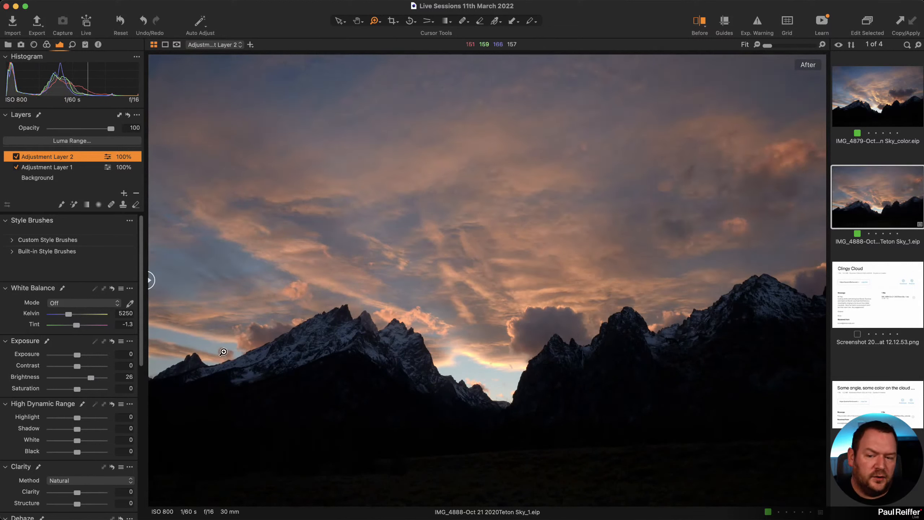
pyautogui.moveTo(77, 429); pyautogui.dragTo(85, 431)
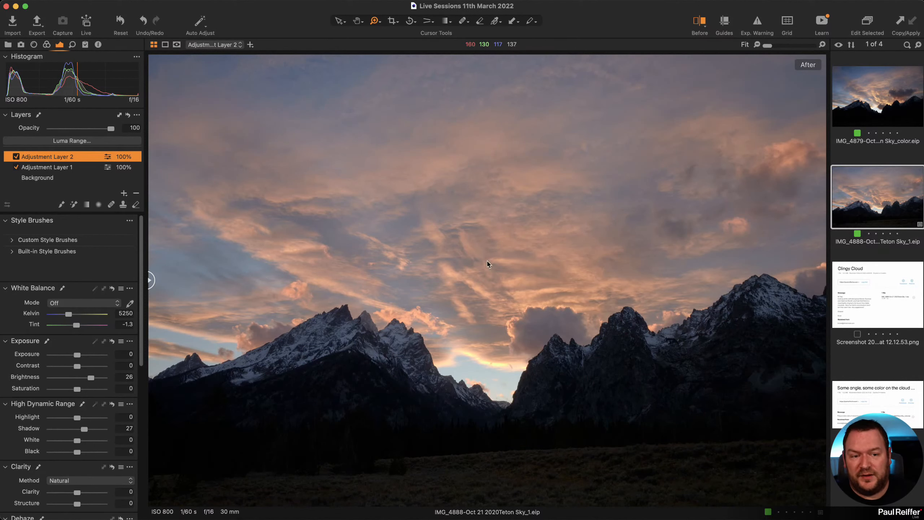
pyautogui.click(879, 102)
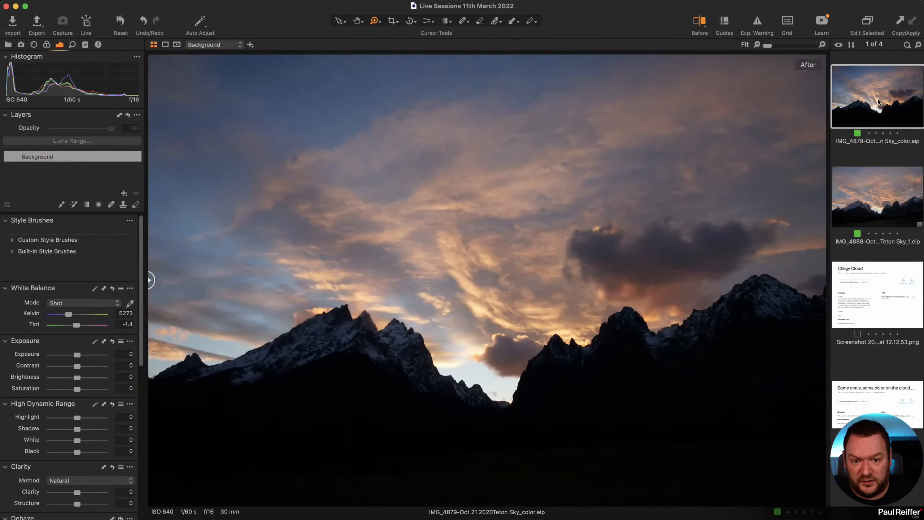
pyautogui.click(881, 184)
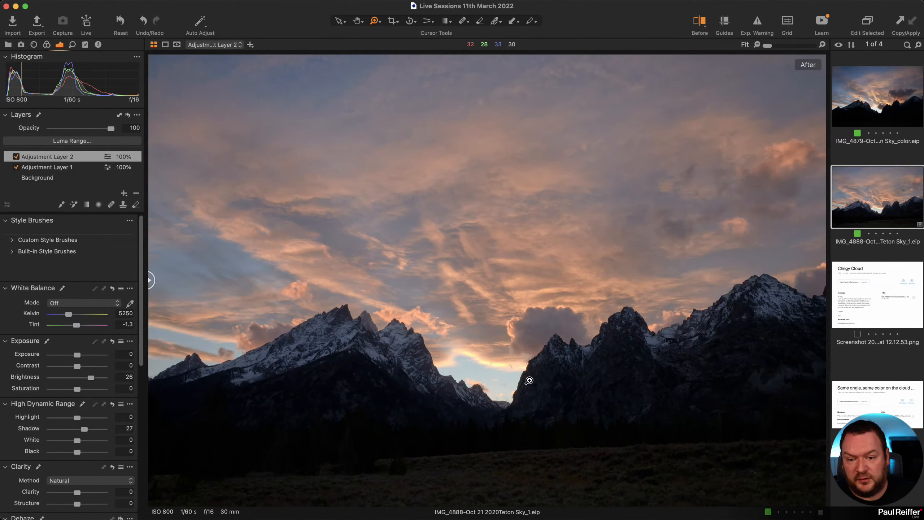
pyautogui.click(436, 340)
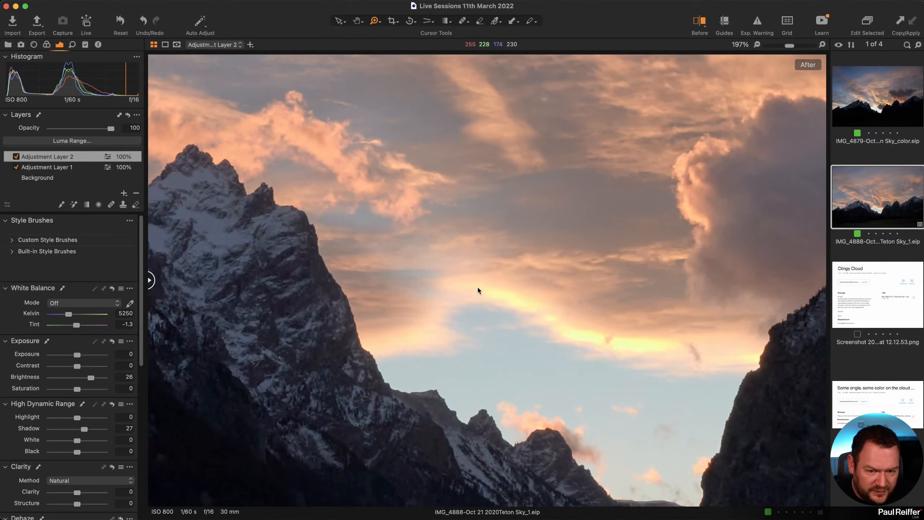
# Check the exposure warning on the clouds, test lowering exposure, then reset it to zero.
pyautogui.click(757, 24)
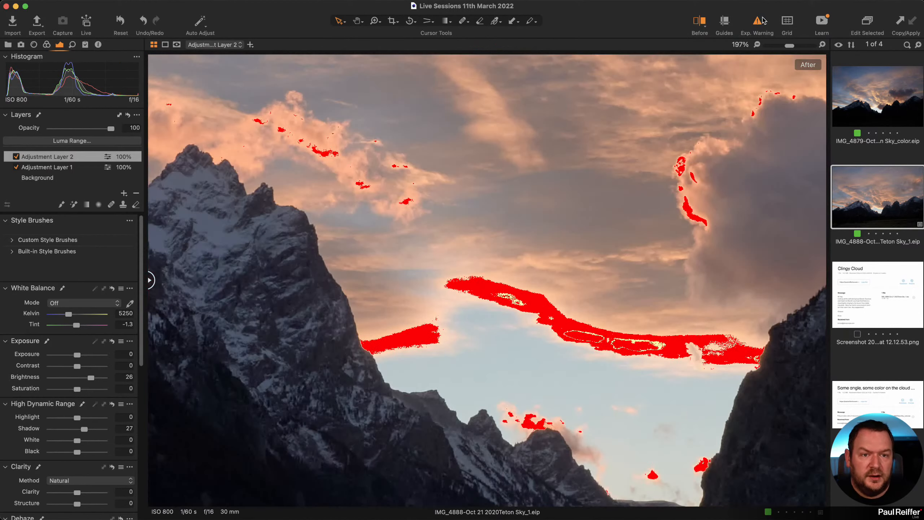
pyautogui.click(761, 21)
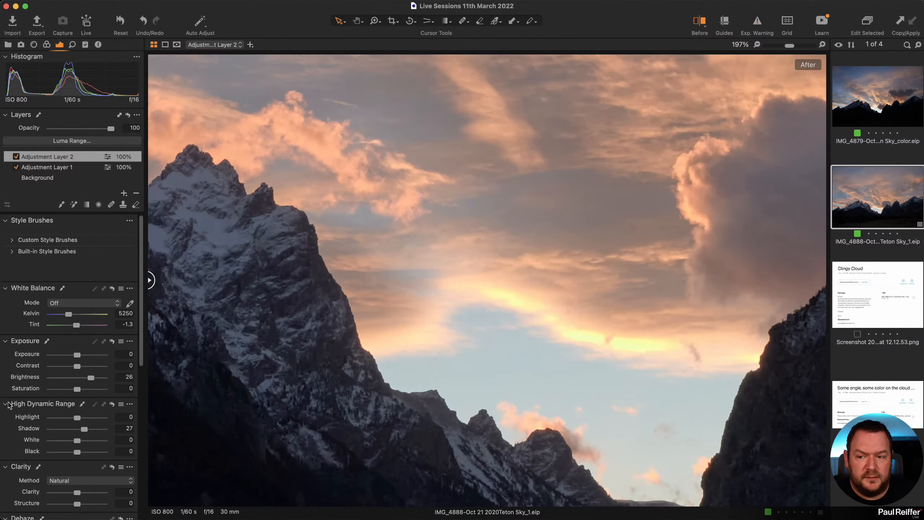
pyautogui.scroll(1, 48, 375)
pyautogui.scroll(-1, 48, 375)
pyautogui.moveTo(78, 355); pyautogui.dragTo(72, 355)
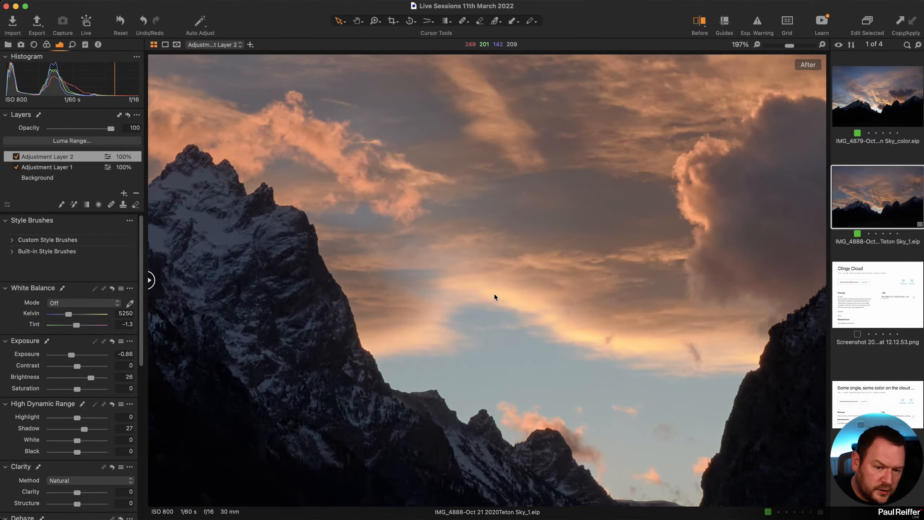
pyautogui.doubleClick(71, 355)
# Test pulling down the red channel curve's highlights, then reset the red curve to straight.
pyautogui.scroll(-10, 73, 363)
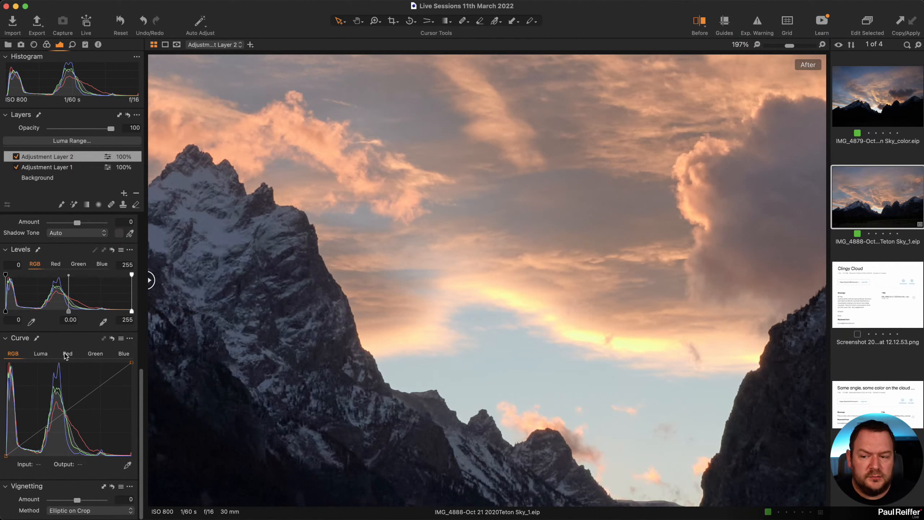
pyautogui.click(65, 355)
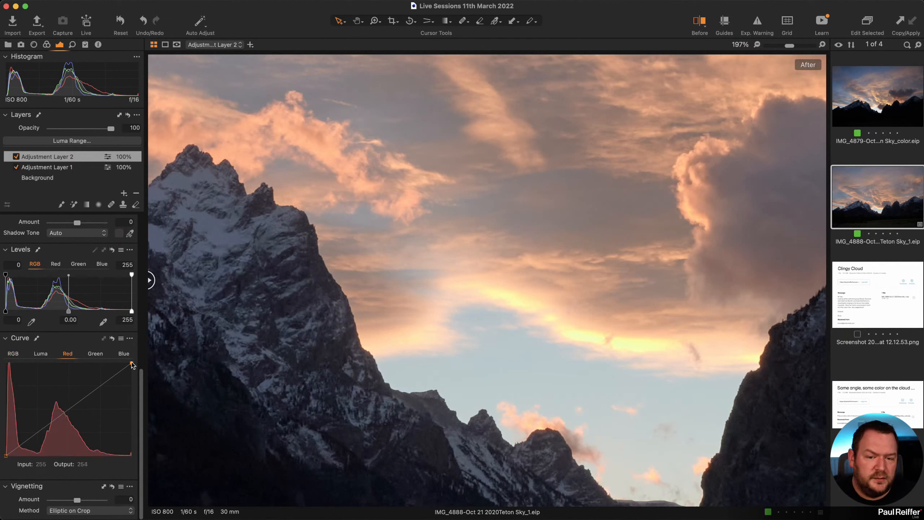
pyautogui.moveTo(132, 364)
pyautogui.mouseDown()
pyautogui.moveTo(132, 385)
pyautogui.moveTo(132, 363)
pyautogui.mouseUp()
pyautogui.click(111, 379)
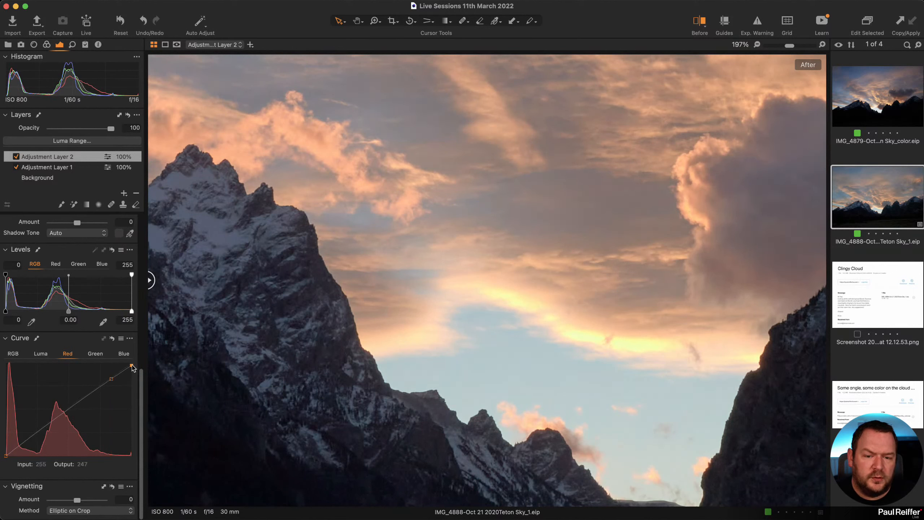
pyautogui.click(74, 405)
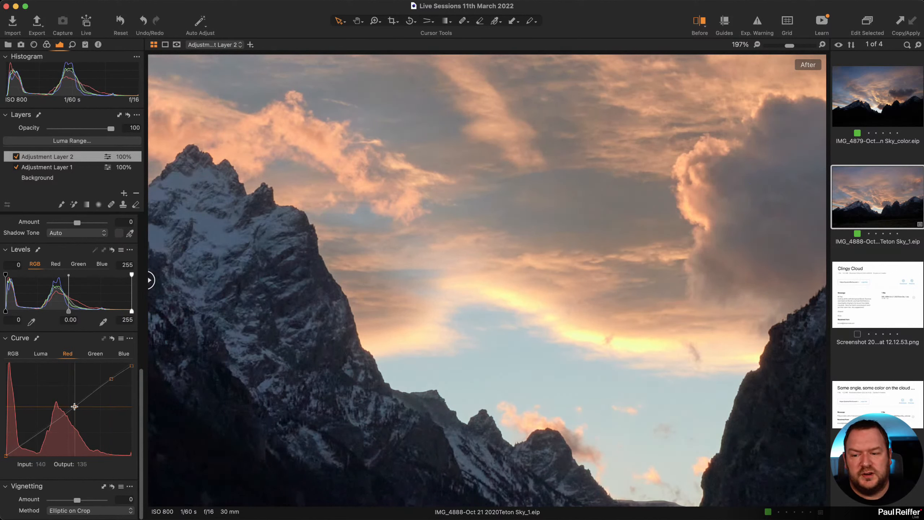
pyautogui.moveTo(132, 365); pyautogui.dragTo(177, 362)
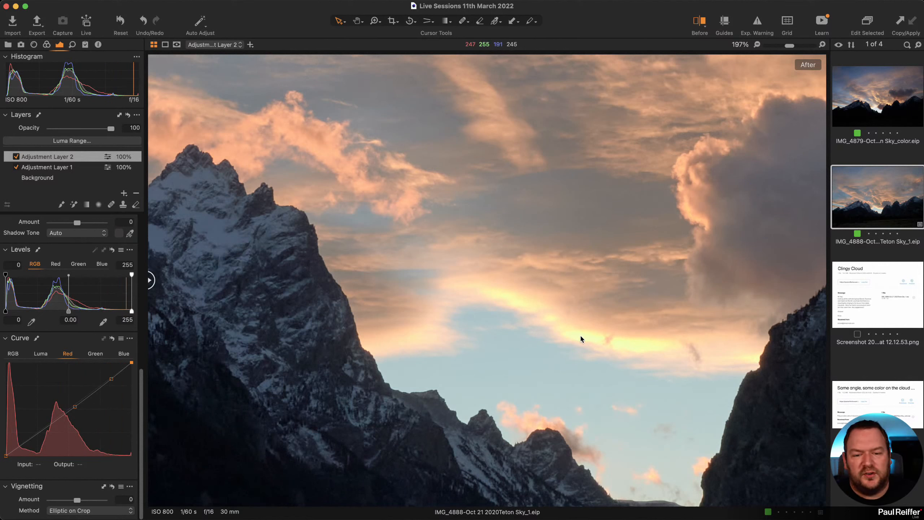
pyautogui.click(111, 338)
# Test RGB Levels input and output handles, then set the white output level to 230.
pyautogui.click(45, 357)
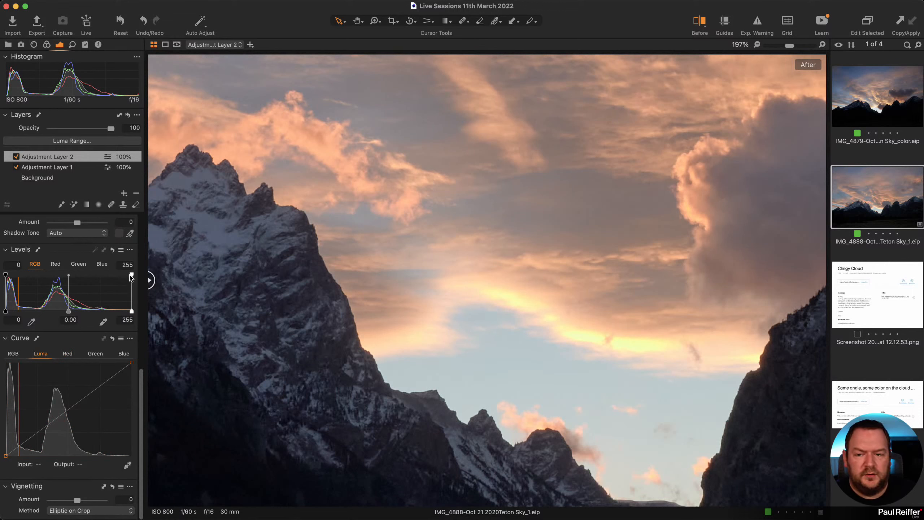
pyautogui.moveTo(130, 273); pyautogui.dragTo(114, 275)
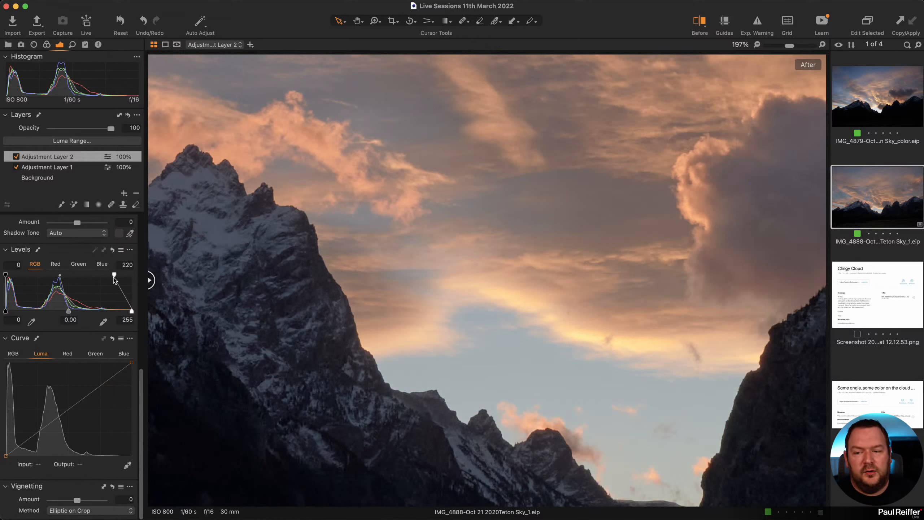
pyautogui.moveTo(114, 275); pyautogui.dragTo(145, 275)
pyautogui.moveTo(132, 311); pyautogui.dragTo(112, 311)
pyautogui.moveTo(5, 312); pyautogui.dragTo(17, 312)
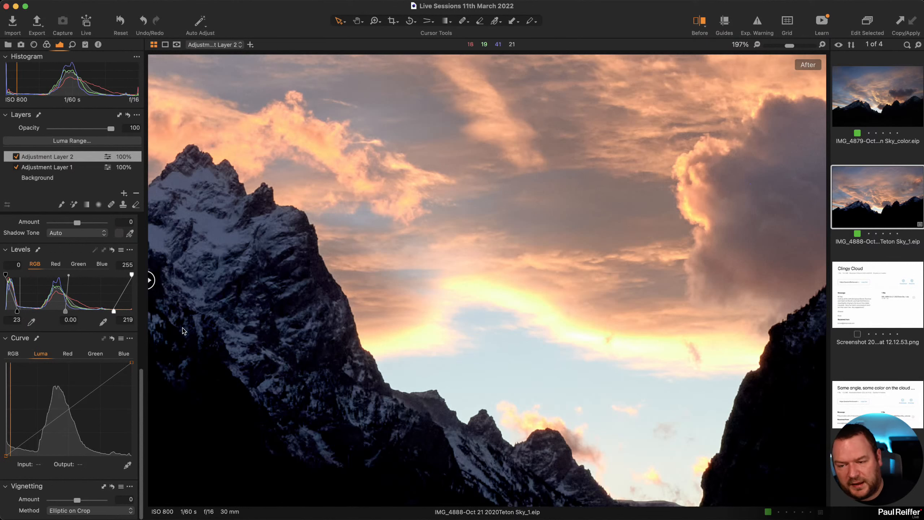
pyautogui.moveTo(113, 310); pyautogui.dragTo(131, 310)
pyautogui.moveTo(17, 311); pyautogui.dragTo(4, 311)
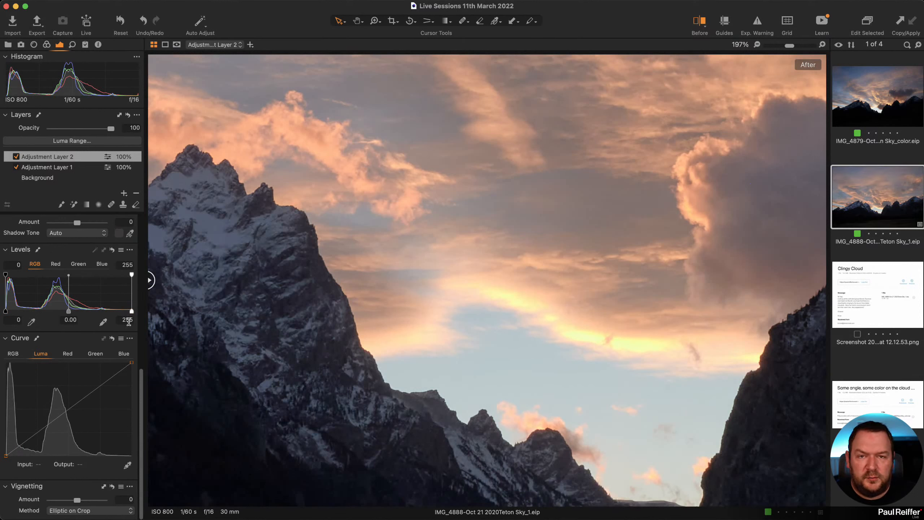
pyautogui.moveTo(133, 276); pyautogui.dragTo(119, 277)
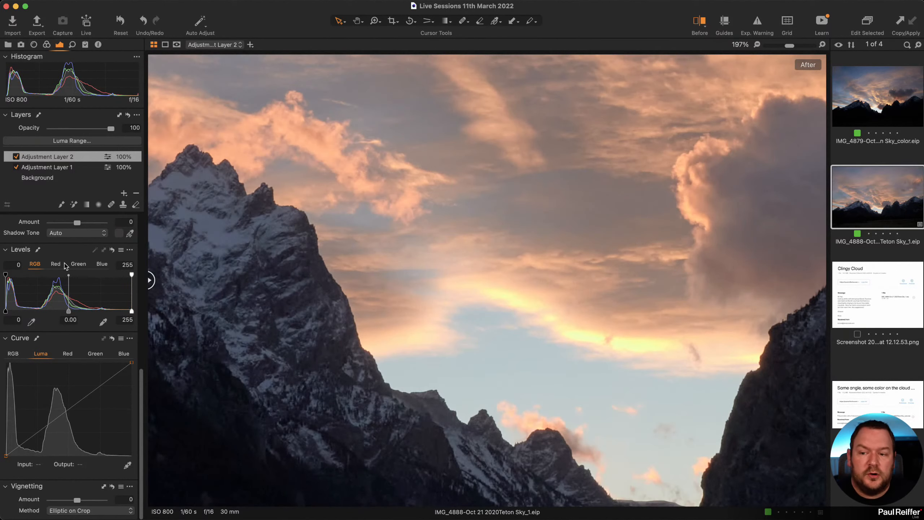
pyautogui.click(55, 264)
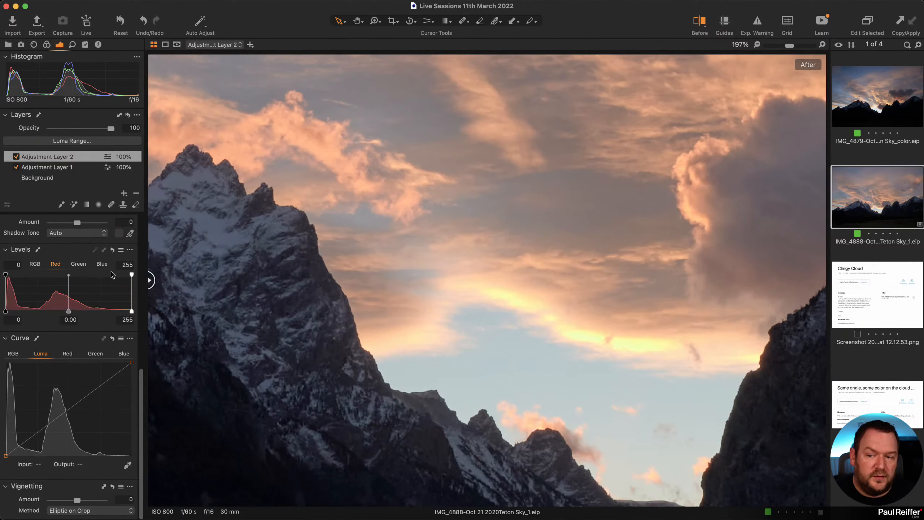
# Lower the red and green Levels white points to 237, test blue at 236, then fit the photo.
pyautogui.moveTo(133, 276); pyautogui.dragTo(123, 275)
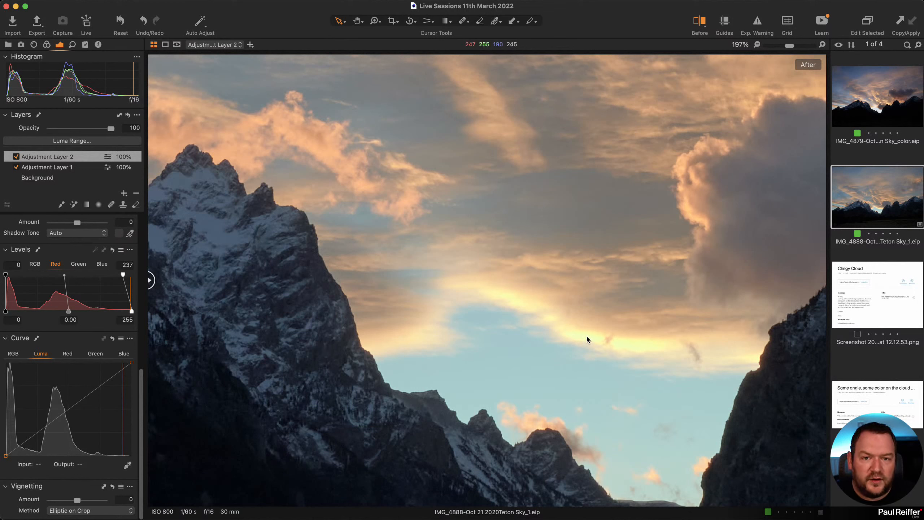
pyautogui.click(79, 265)
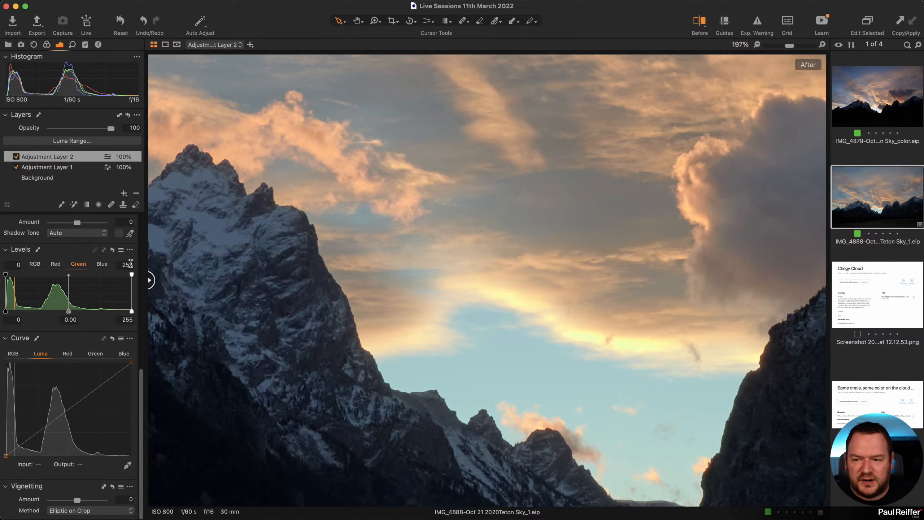
pyautogui.moveTo(132, 277); pyautogui.dragTo(121, 279)
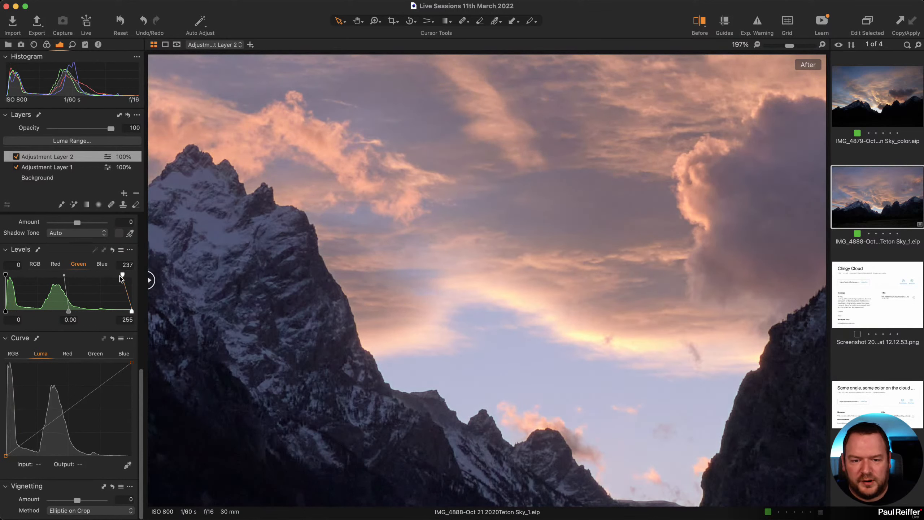
pyautogui.click(103, 268)
pyautogui.moveTo(134, 277)
pyautogui.mouseDown()
pyautogui.moveTo(118, 276)
pyautogui.moveTo(154, 277)
pyautogui.moveTo(120, 277)
pyautogui.mouseUp()
pyautogui.click(77, 265)
pyautogui.click(56, 264)
pyautogui.click(33, 264)
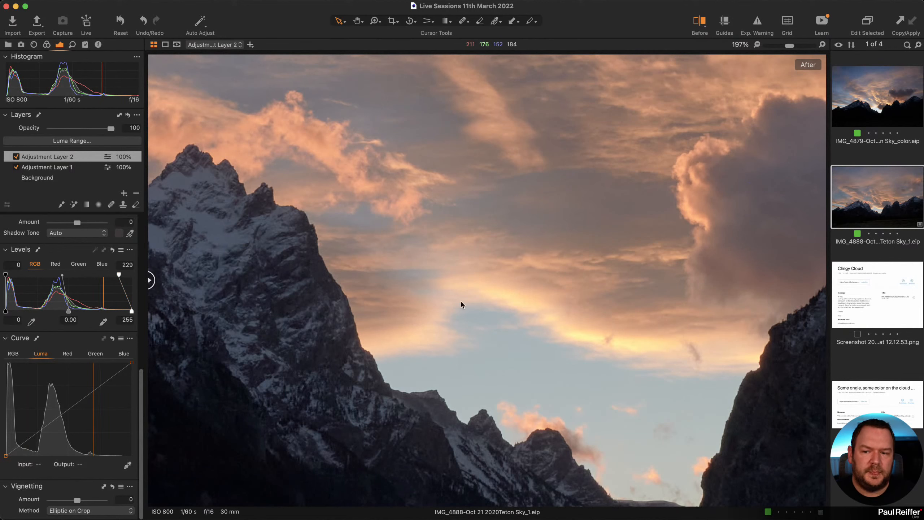
pyautogui.press('super+0')
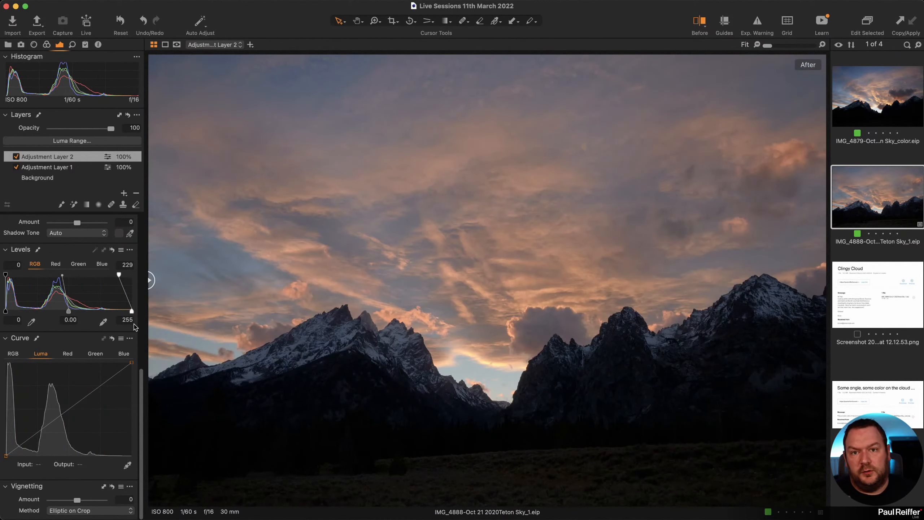
# Set Levels white output 255 and input 246, Exposure -0.52, Brightness 30 and Shadow 37.
pyautogui.moveTo(119, 275); pyautogui.dragTo(167, 279)
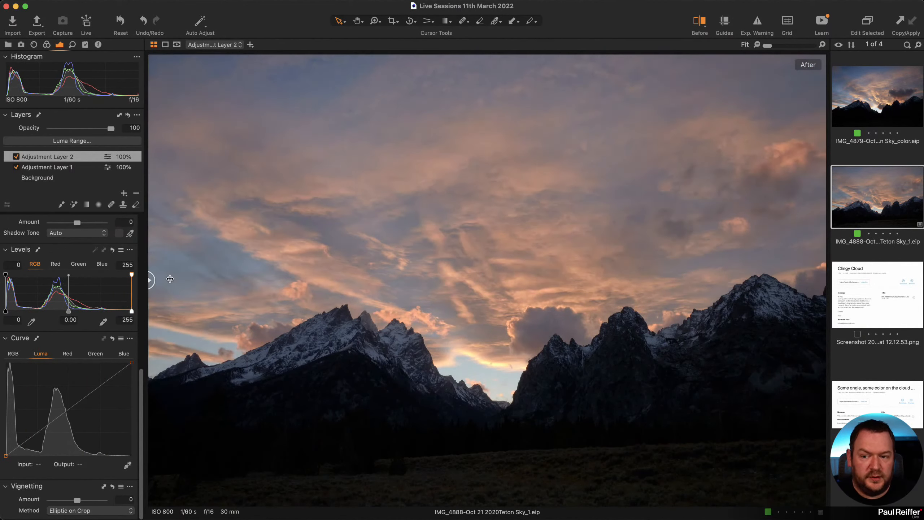
pyautogui.scroll(8, 109, 280)
pyautogui.scroll(1, 113, 279)
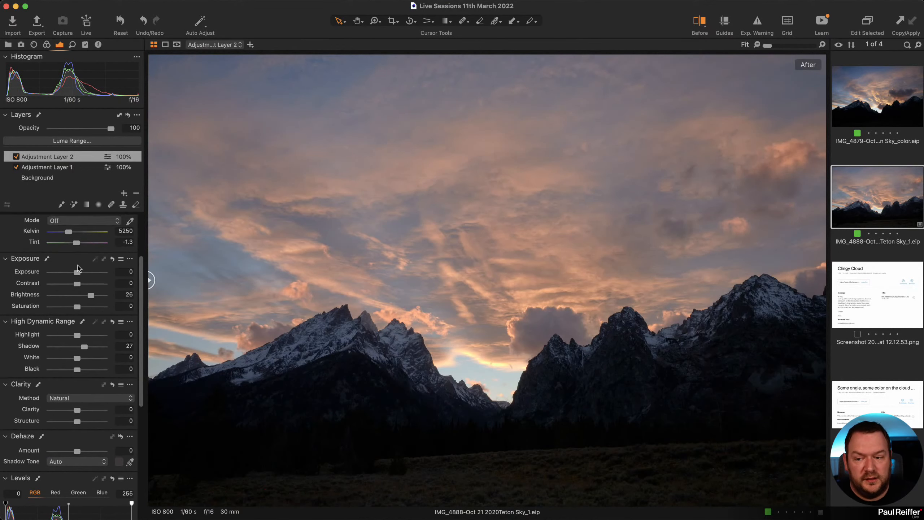
pyautogui.moveTo(77, 274); pyautogui.dragTo(75, 274)
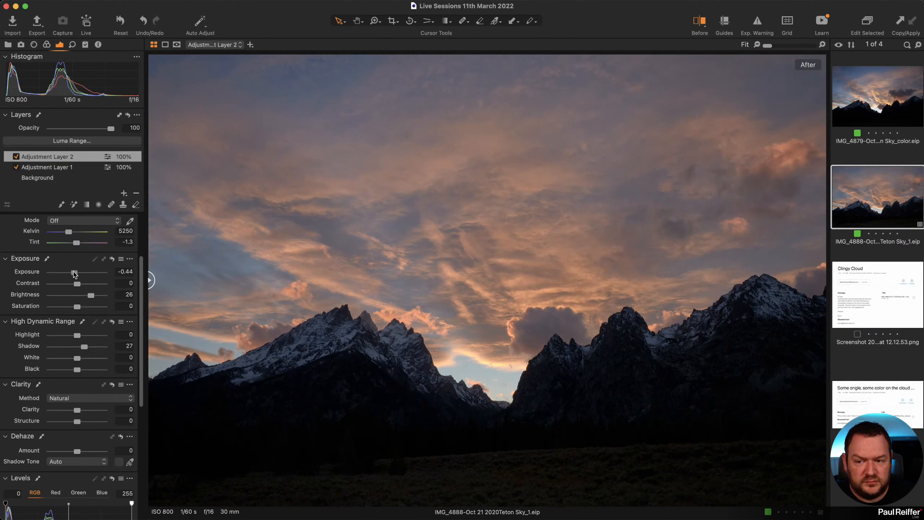
pyautogui.scroll(-5, 109, 444)
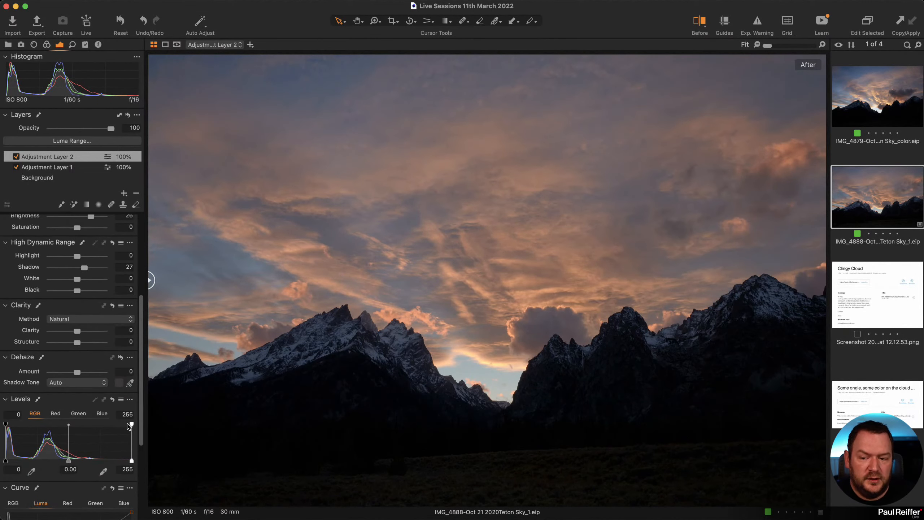
pyautogui.moveTo(132, 425); pyautogui.dragTo(125, 426)
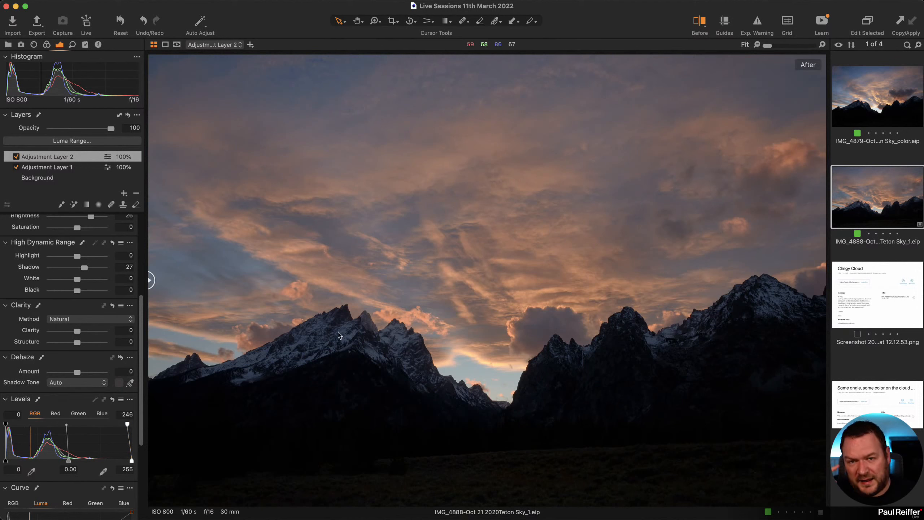
pyautogui.scroll(10, 74, 273)
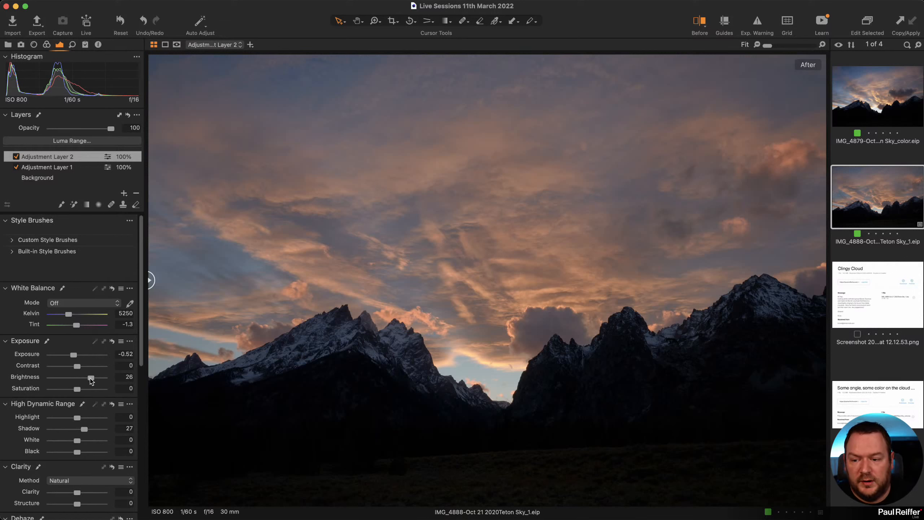
pyautogui.moveTo(93, 378); pyautogui.dragTo(94, 378)
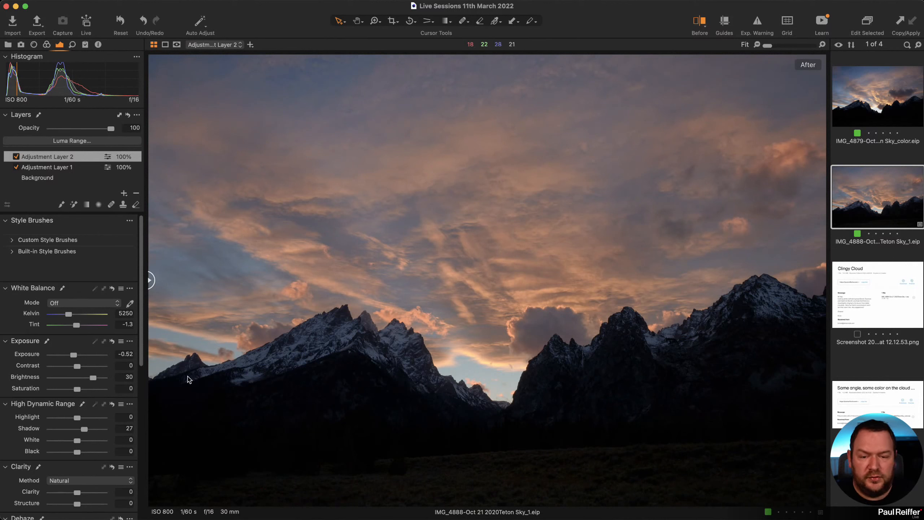
pyautogui.moveTo(85, 430); pyautogui.dragTo(79, 454)
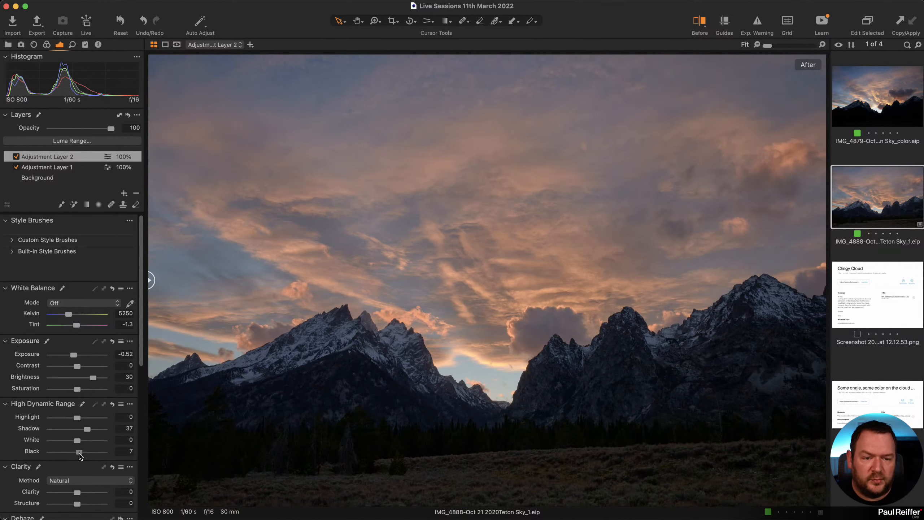
# Clone IMG_4888 as variant 2, delete its Adjustment Layer 2, and reselect variant 1.
pyautogui.rightClick(854, 211)
pyautogui.click(877, 248)
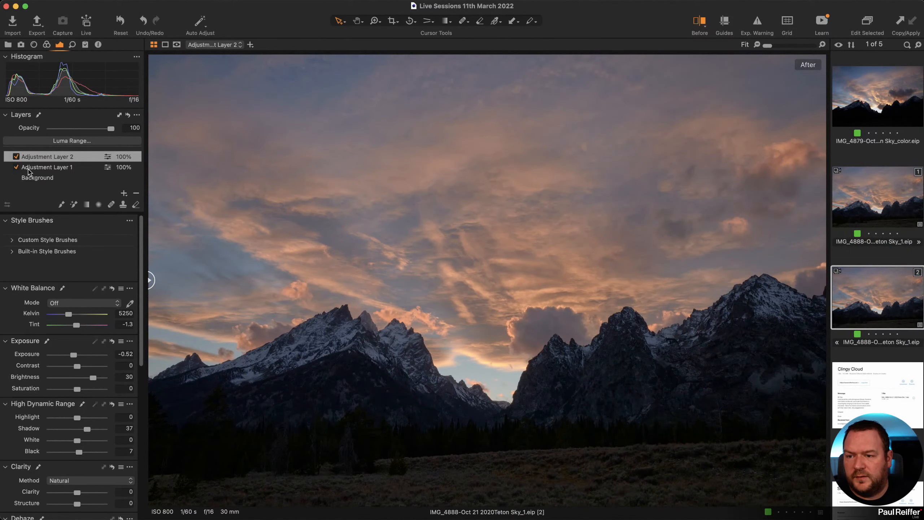
pyautogui.click(136, 194)
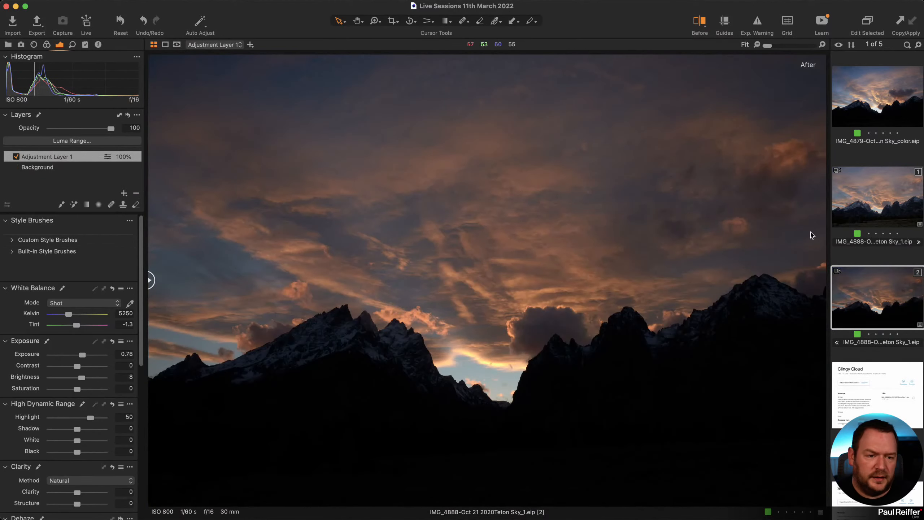
pyautogui.click(885, 206)
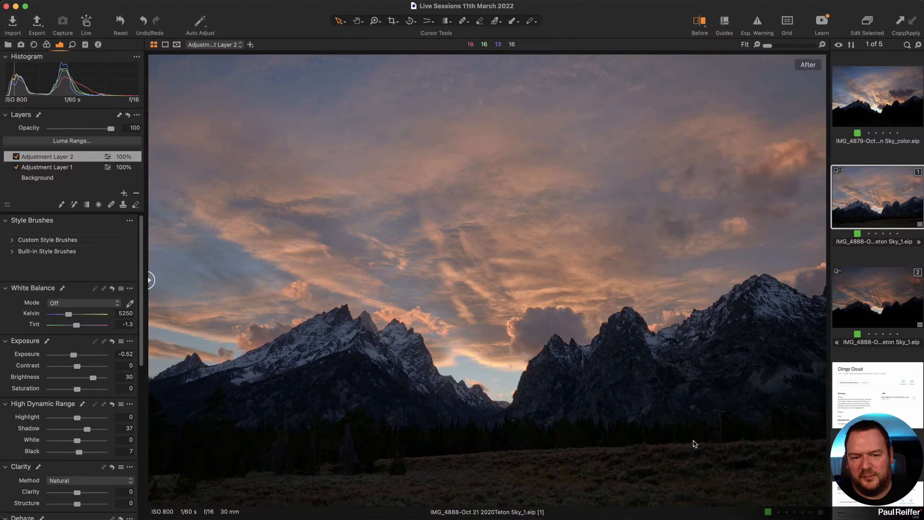
pyautogui.click(424, 20)
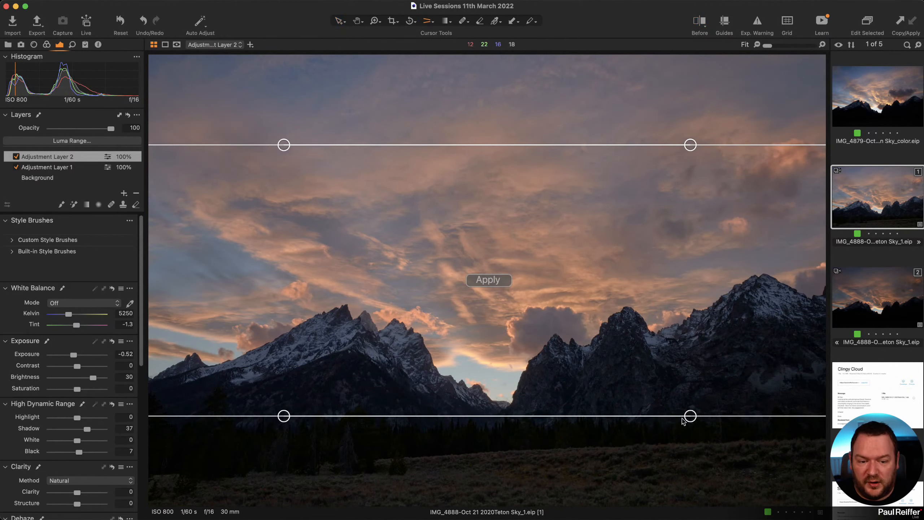
# Tilt the lower keystone guide along the foreground and apply the perspective correction.
pyautogui.moveTo(284, 415); pyautogui.dragTo(284, 433)
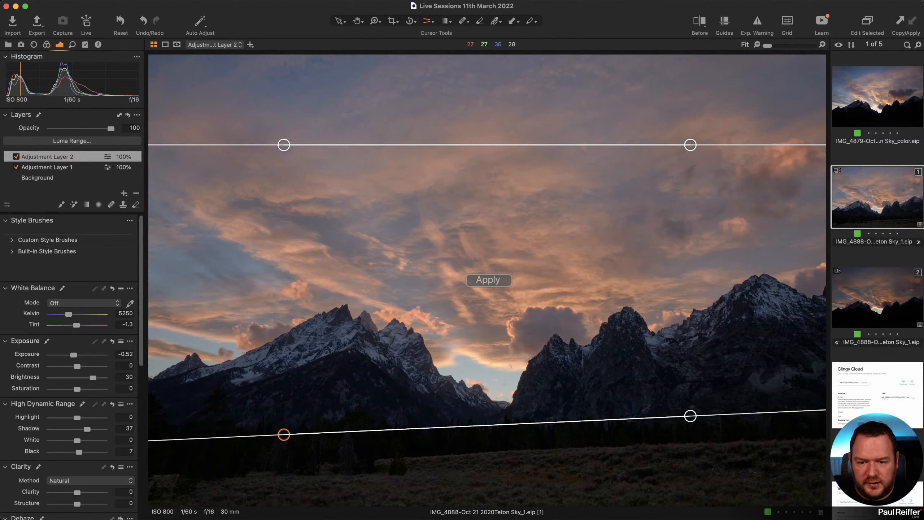
pyautogui.click(494, 281)
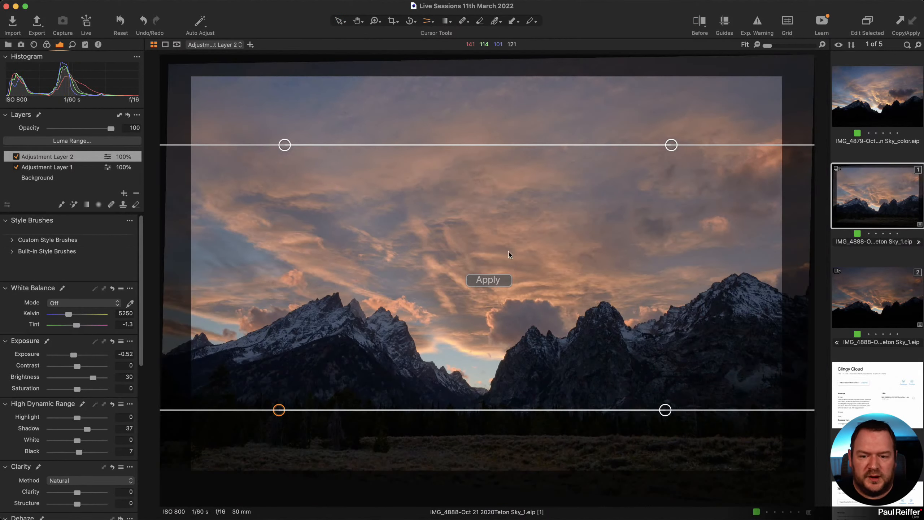
pyautogui.press('v')
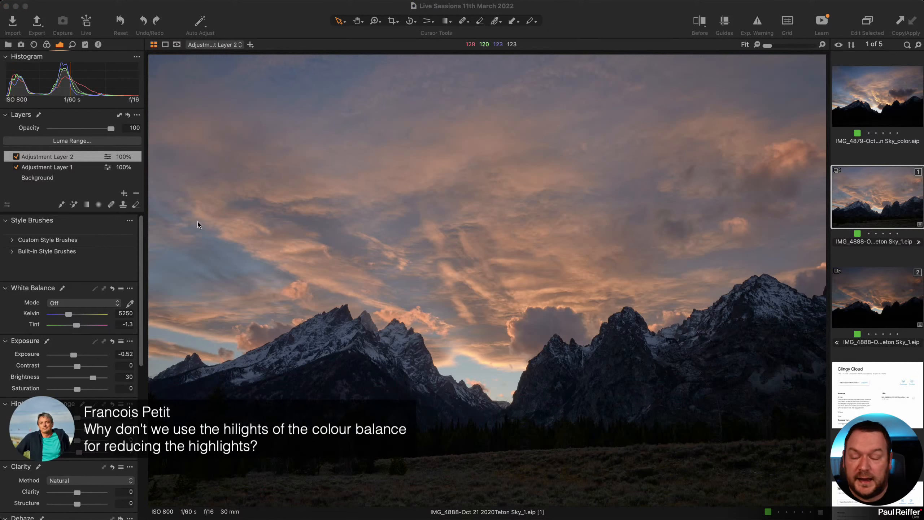
# Clone the IMG_4888 variant to make a third copy.
pyautogui.click(47, 44)
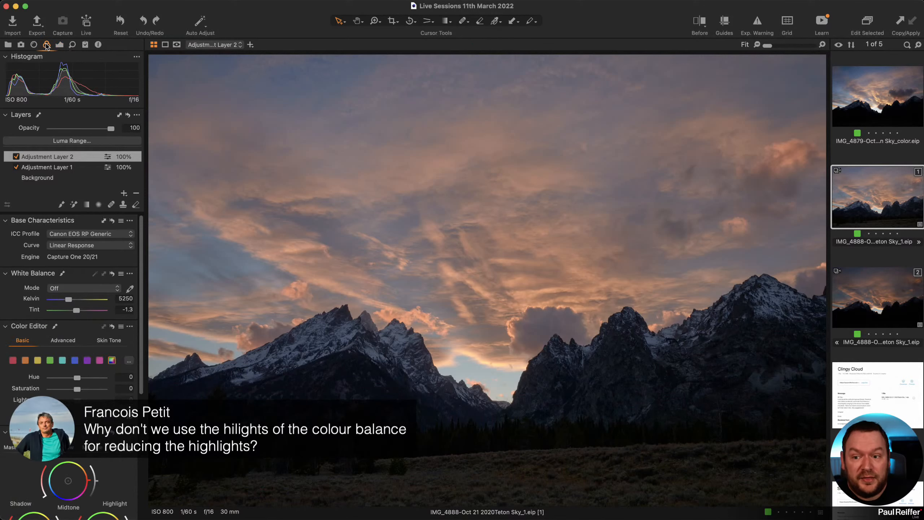
pyautogui.rightClick(861, 205)
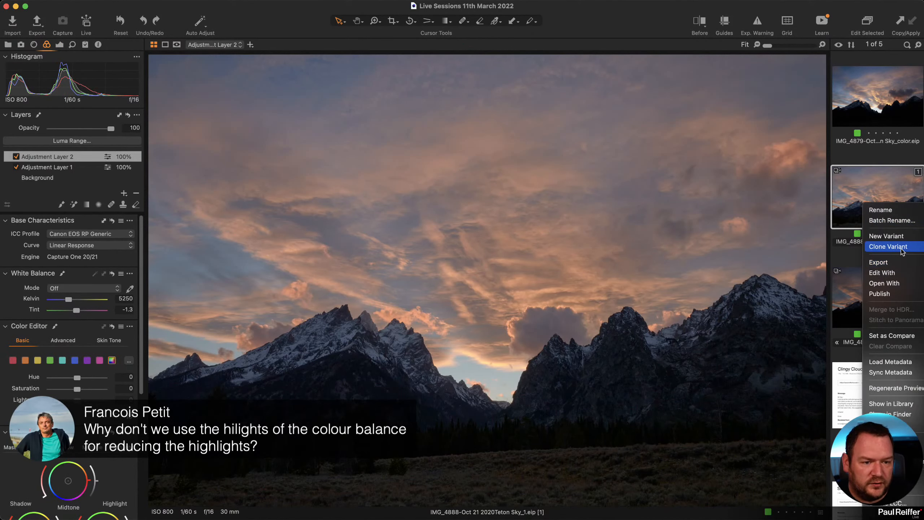
pyautogui.click(900, 248)
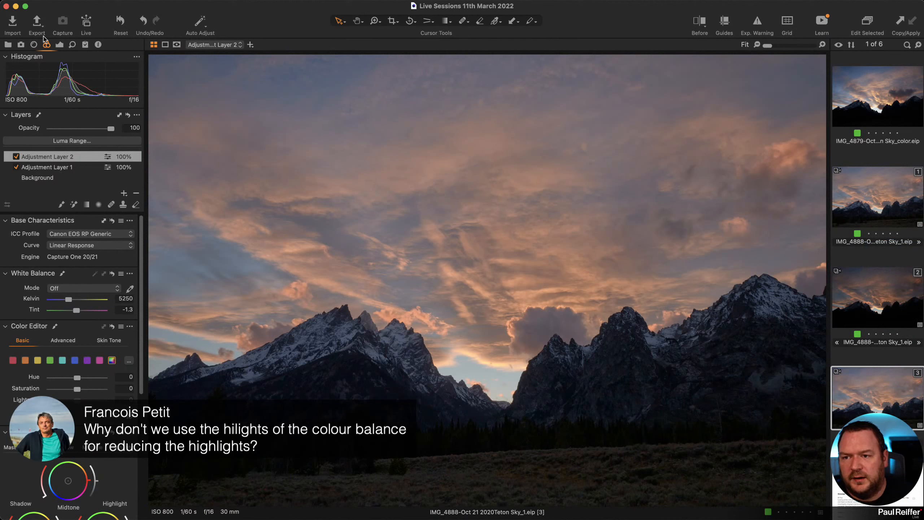
# Set Exposure to -0.19 and Brightness to 13, and reset Levels.
pyautogui.click(60, 45)
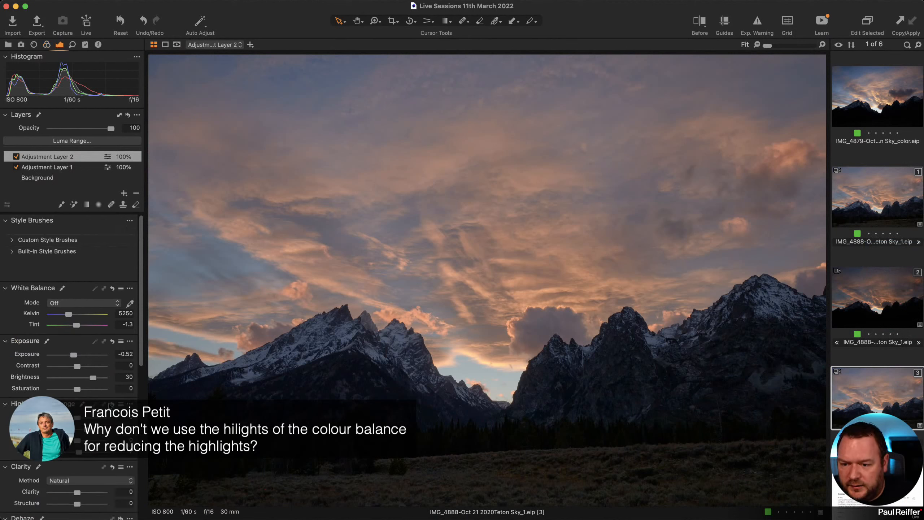
pyautogui.click(76, 356)
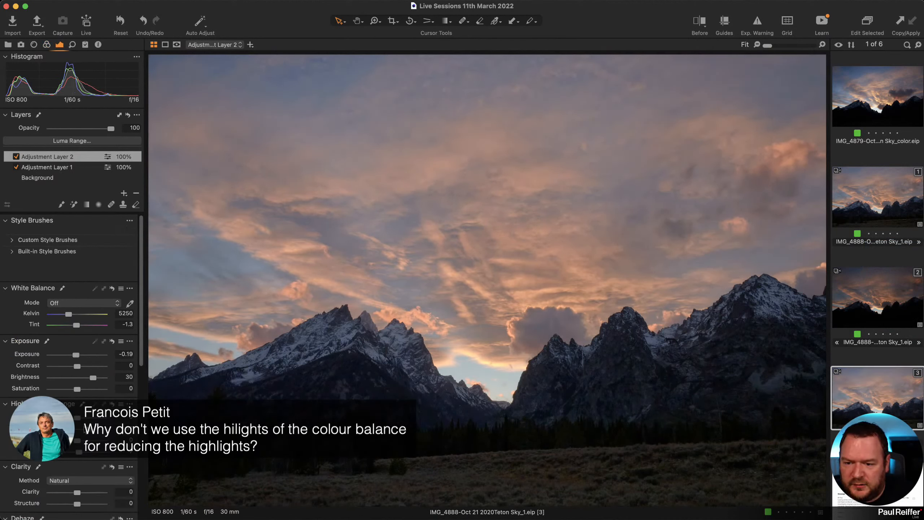
pyautogui.moveTo(93, 379); pyautogui.dragTo(83, 378)
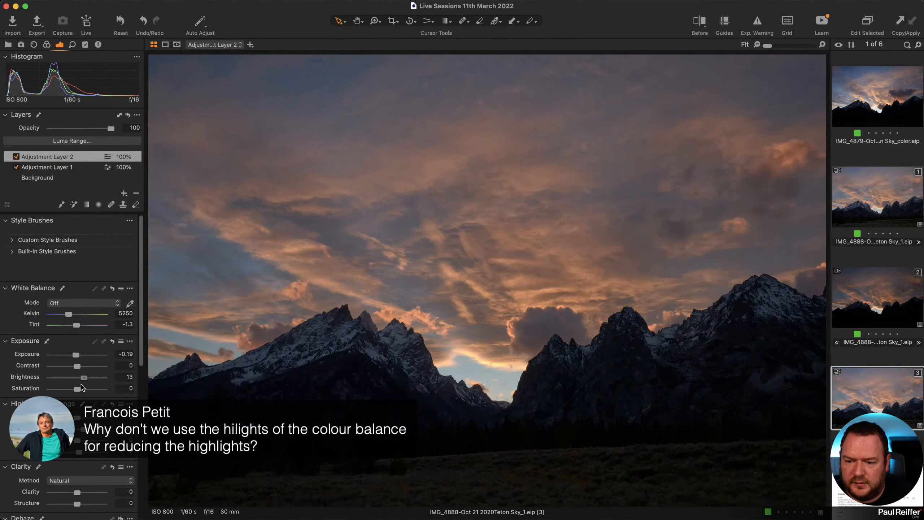
pyautogui.scroll(-4, 84, 389)
pyautogui.scroll(-3, 83, 391)
pyautogui.click(113, 434)
# Darken the Color Balance highlights, zoom on the clouds between the peaks, then brighten them slightly.
pyautogui.click(47, 44)
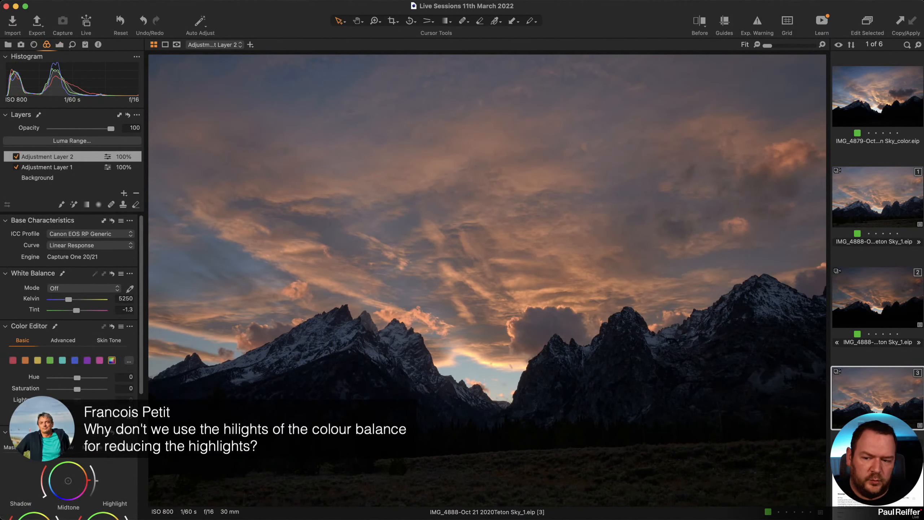
pyautogui.scroll(-5, 109, 328)
pyautogui.scroll(-1, 122, 349)
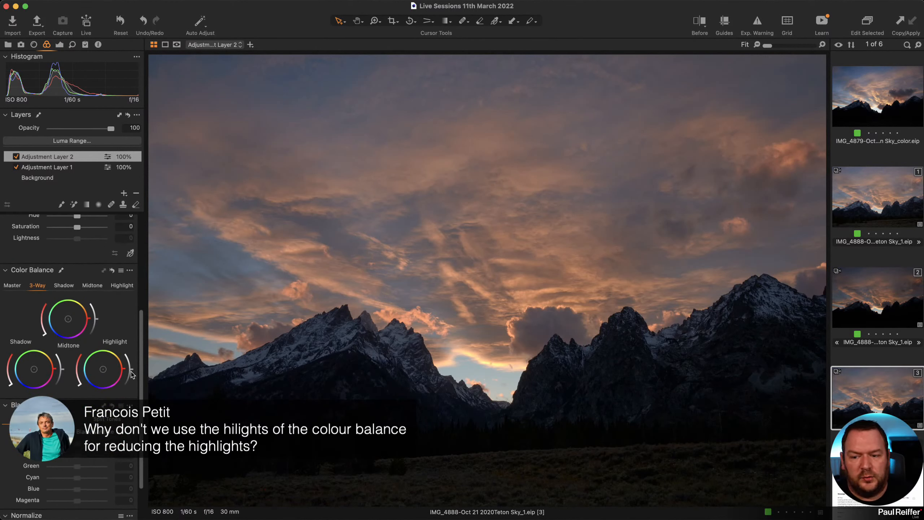
pyautogui.moveTo(132, 372); pyautogui.dragTo(126, 383)
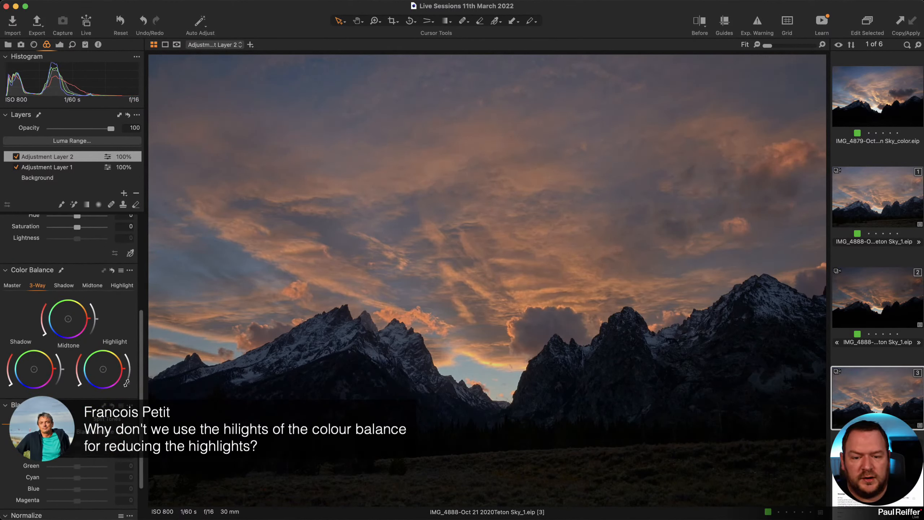
pyautogui.press('z')
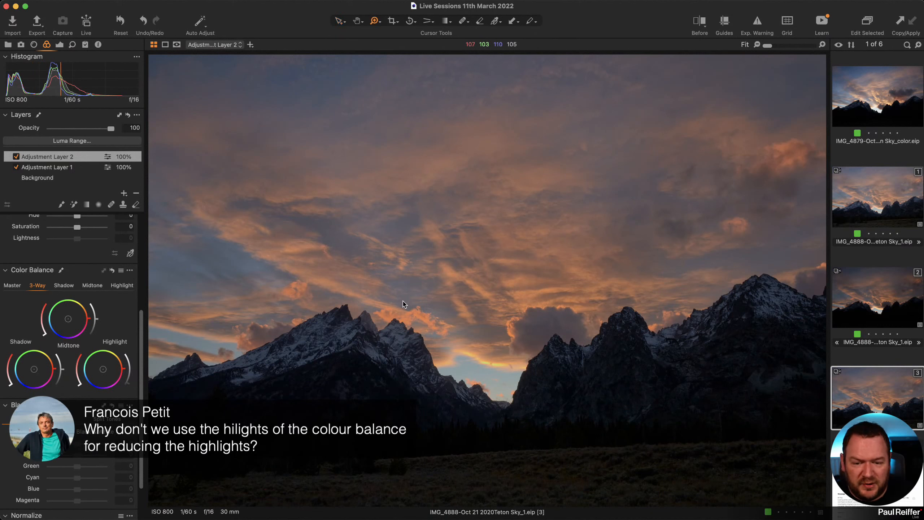
pyautogui.moveTo(403, 301); pyautogui.dragTo(584, 418)
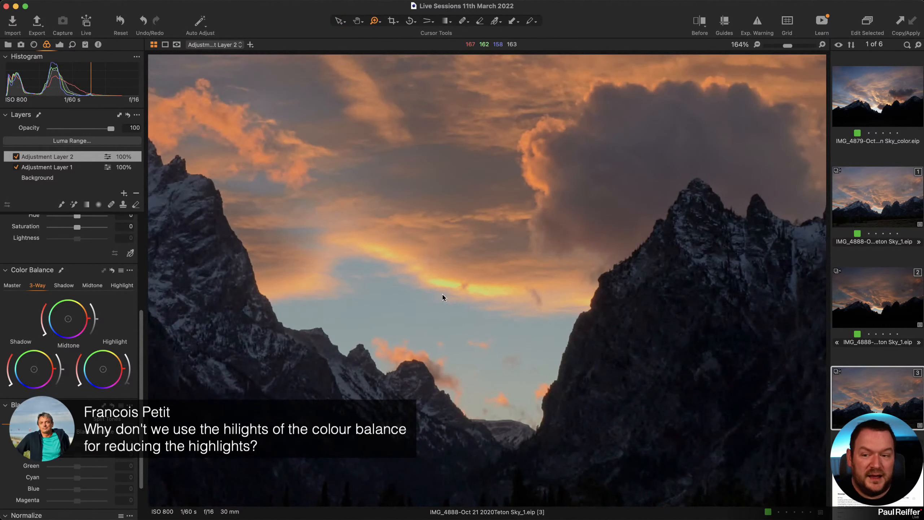
pyautogui.moveTo(128, 383); pyautogui.dragTo(130, 372)
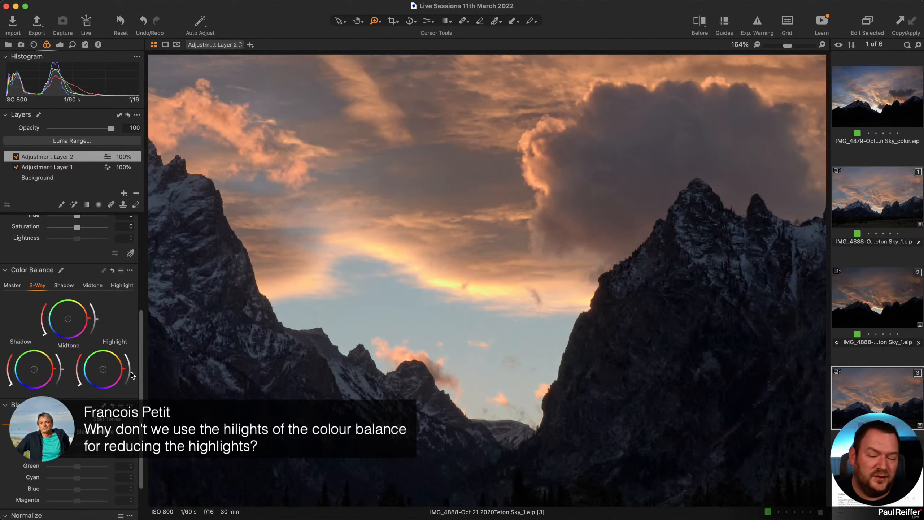
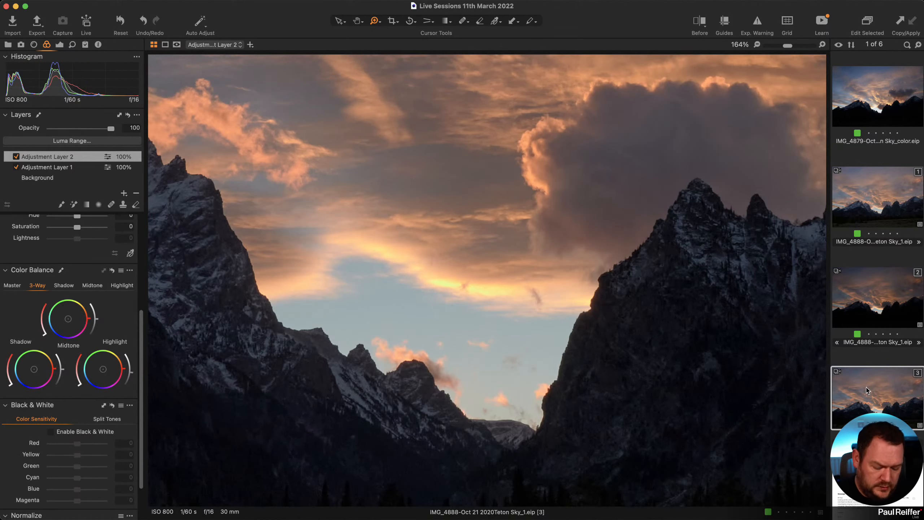
# Delete the third Teton variant, fit variant 1 in the viewer, and raise Adjustment Layer 2 contrast to 13.
pyautogui.press('super+BackSpace')
pyautogui.click(879, 184)
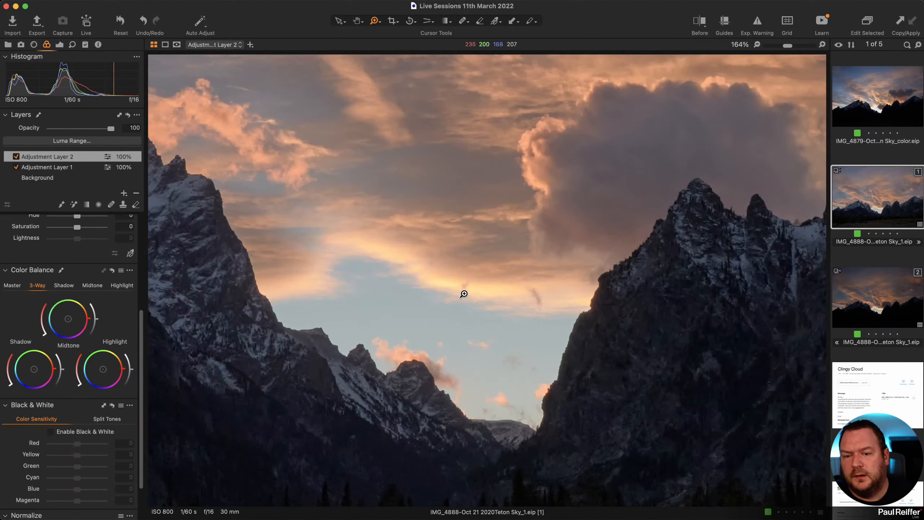
pyautogui.press('super+0')
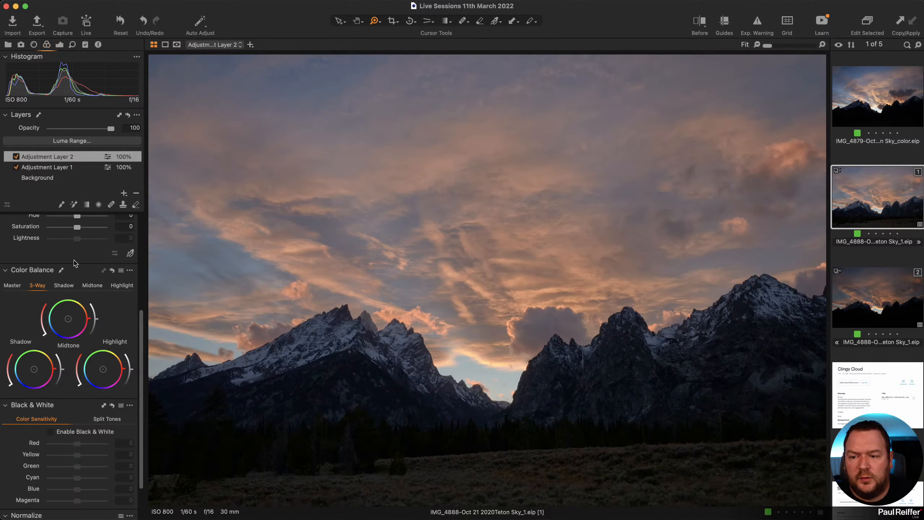
pyautogui.click(59, 44)
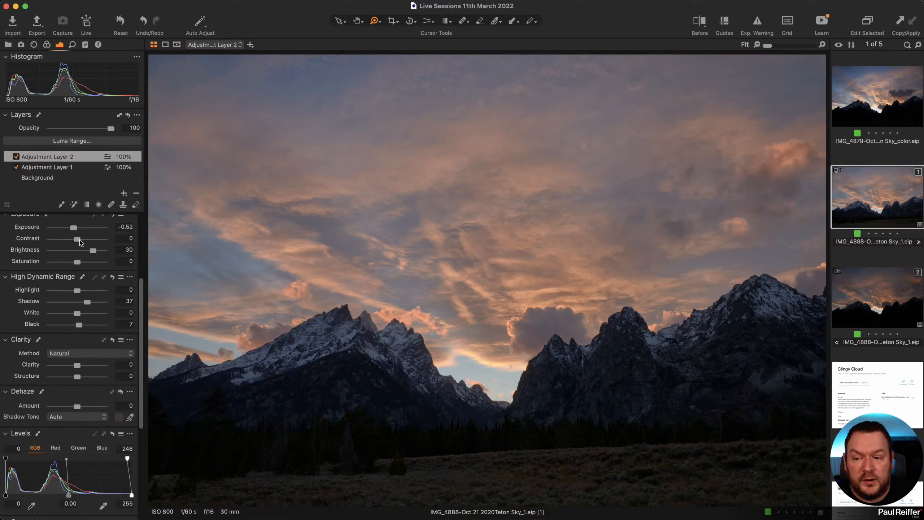
pyautogui.moveTo(77, 239); pyautogui.dragTo(81, 262)
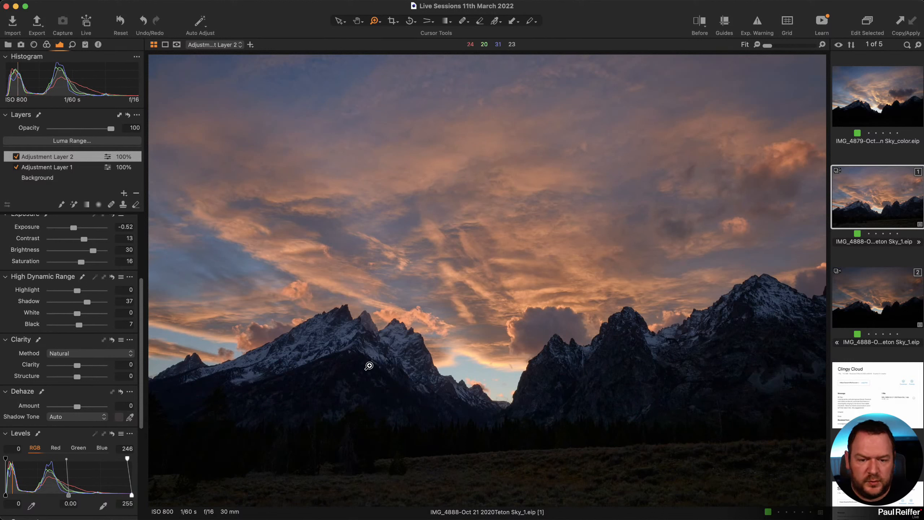
# Add an adjustment layer and rename the layers 'Top Radial' and 'Global'.
pyautogui.click(124, 194)
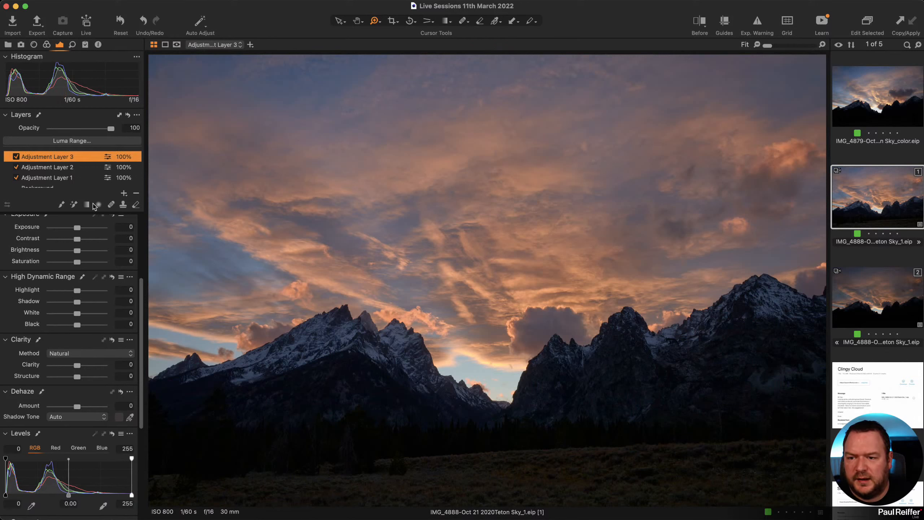
pyautogui.doubleClick(68, 157)
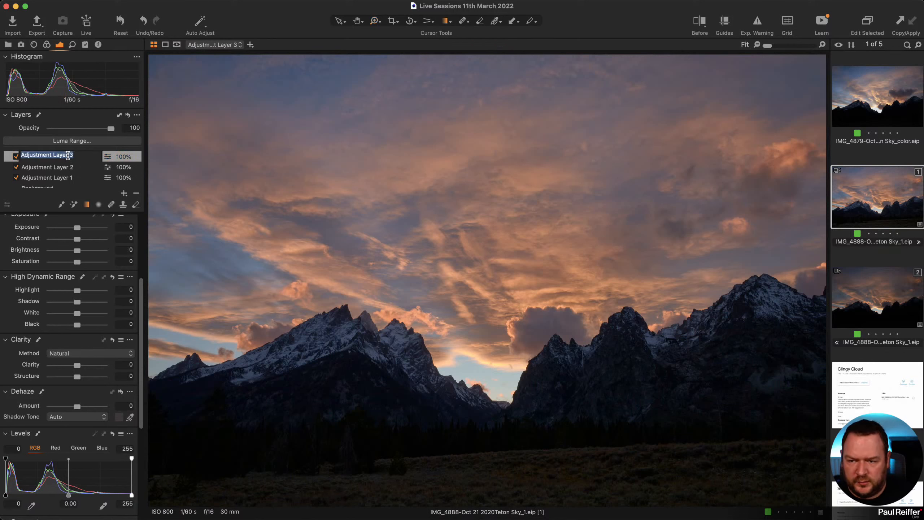
pyautogui.write('Top Radial')
pyautogui.press('Return')
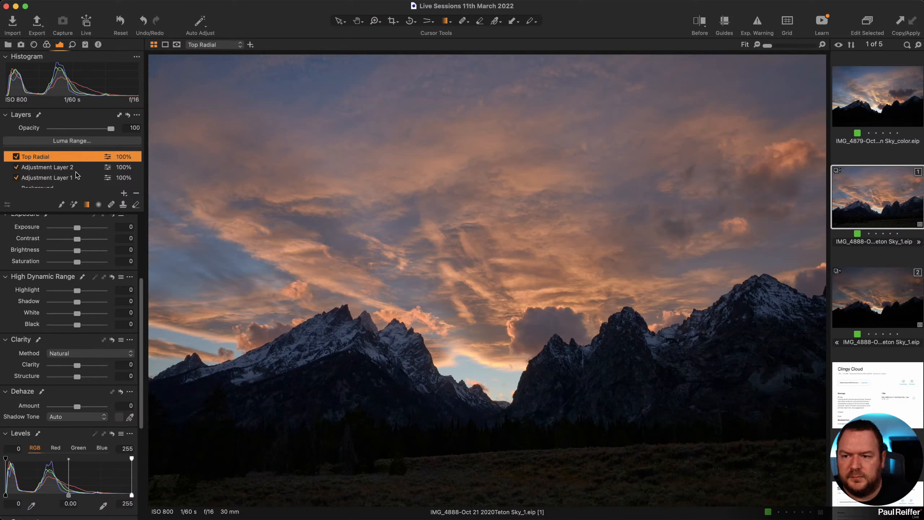
pyautogui.doubleClick(65, 170)
pyautogui.write('Global')
pyautogui.press('Return')
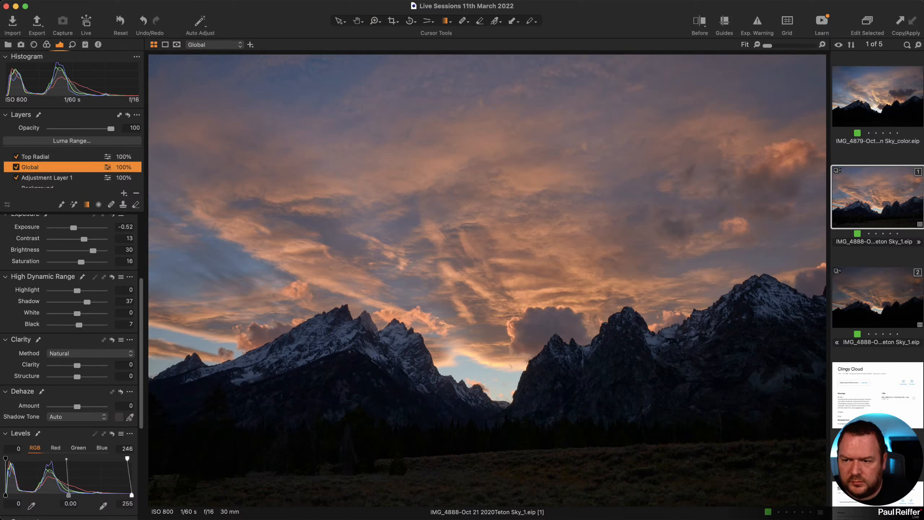
# Darken the upper sky with a top-down gradient mask on Top Radial, and raise Global brightness to 34.
pyautogui.click(65, 156)
pyautogui.moveTo(464, 68); pyautogui.dragTo(453, 342)
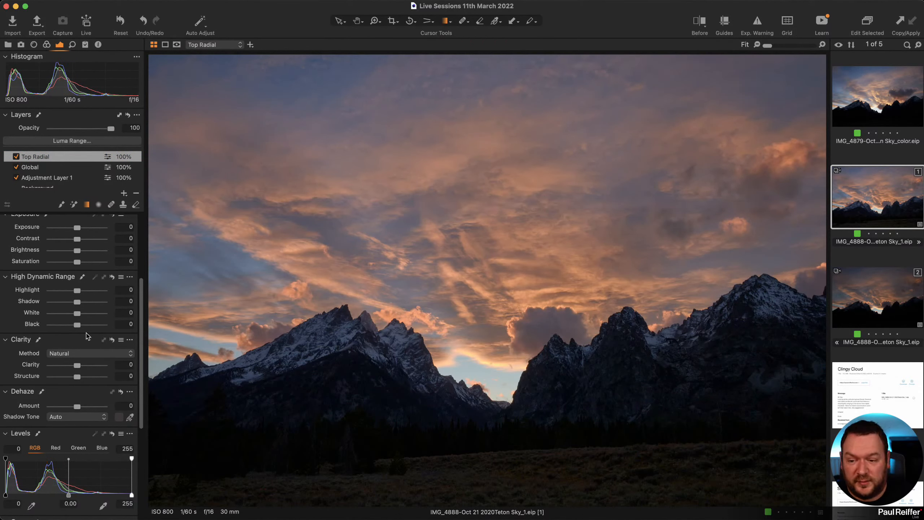
pyautogui.moveTo(77, 228); pyautogui.dragTo(72, 230)
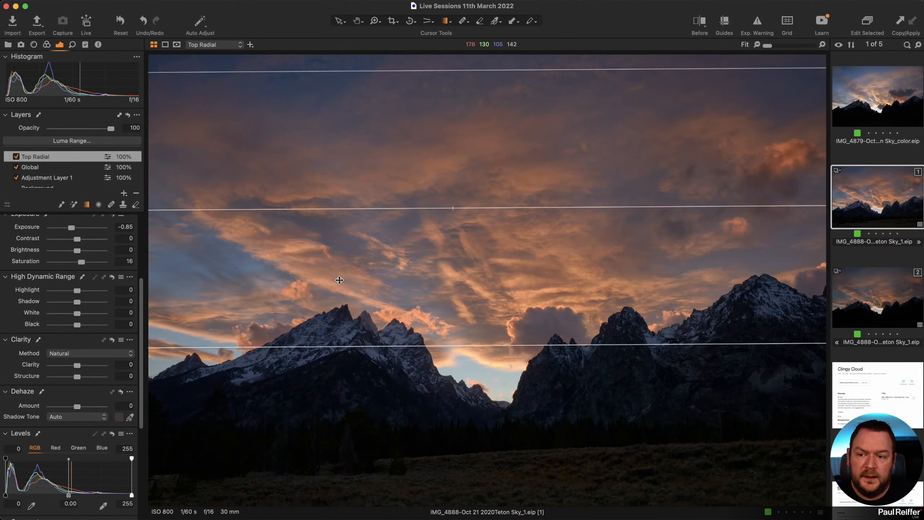
pyautogui.click(43, 169)
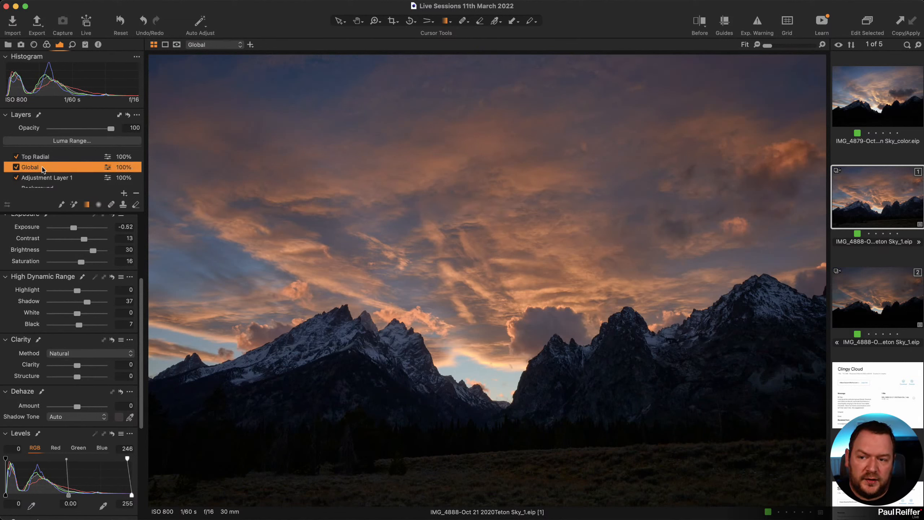
pyautogui.moveTo(93, 253); pyautogui.dragTo(95, 254)
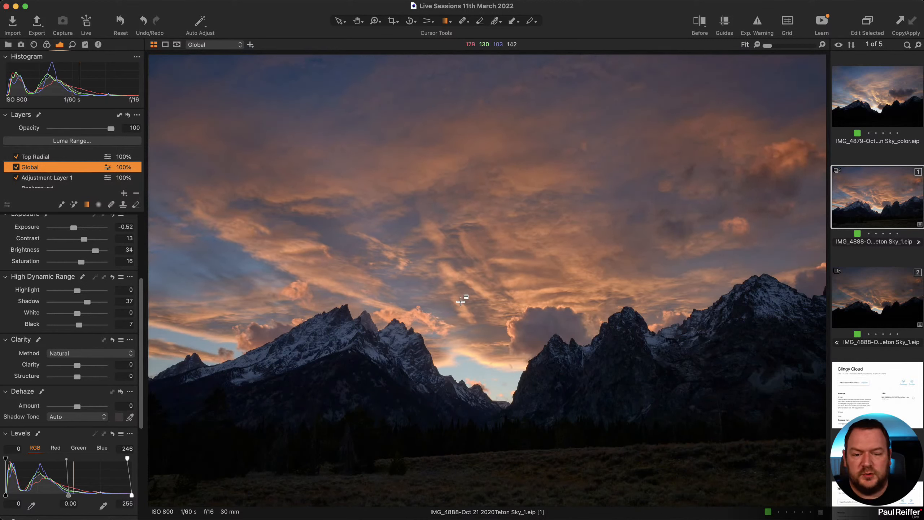
# Add another adjustment layer above Top Radial and begin naming it.
pyautogui.click(47, 157)
pyautogui.click(124, 193)
pyautogui.doubleClick(61, 155)
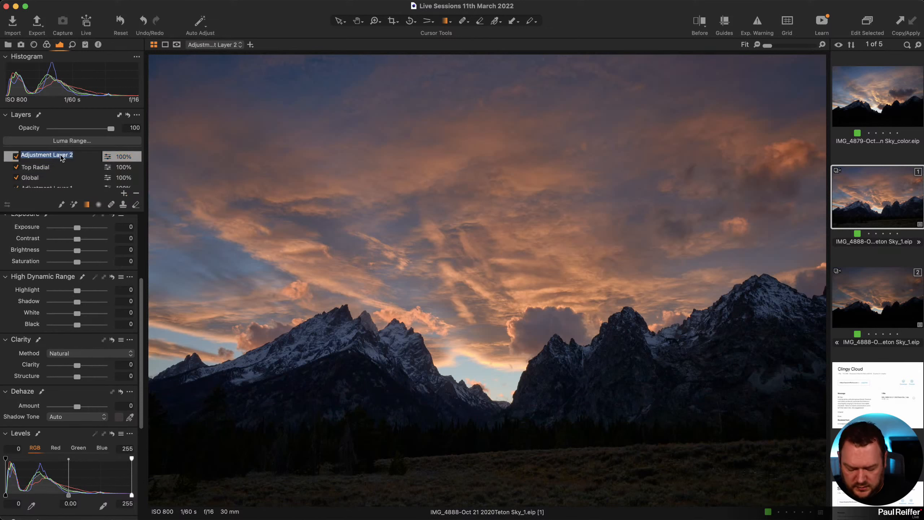
# Name the layer 'Bottom Radial' and darken the foreground with a bottom-up gradient mask at exposure -0.32.
pyautogui.write('Bottom Radi')
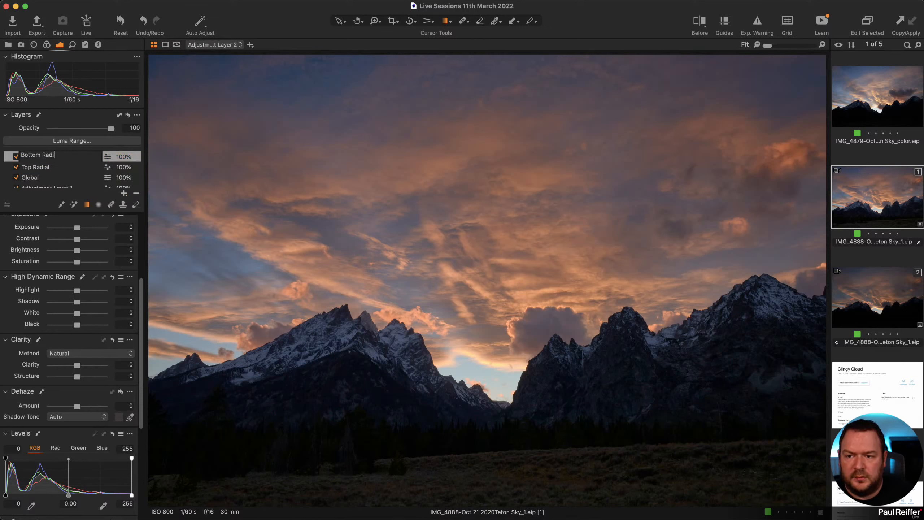
pyautogui.write('al')
pyautogui.press('Return')
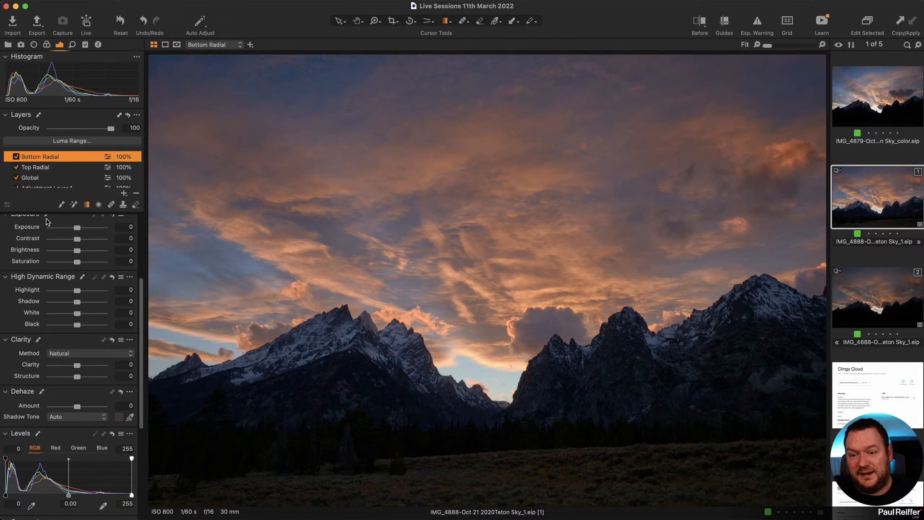
pyautogui.moveTo(477, 503); pyautogui.dragTo(472, 412)
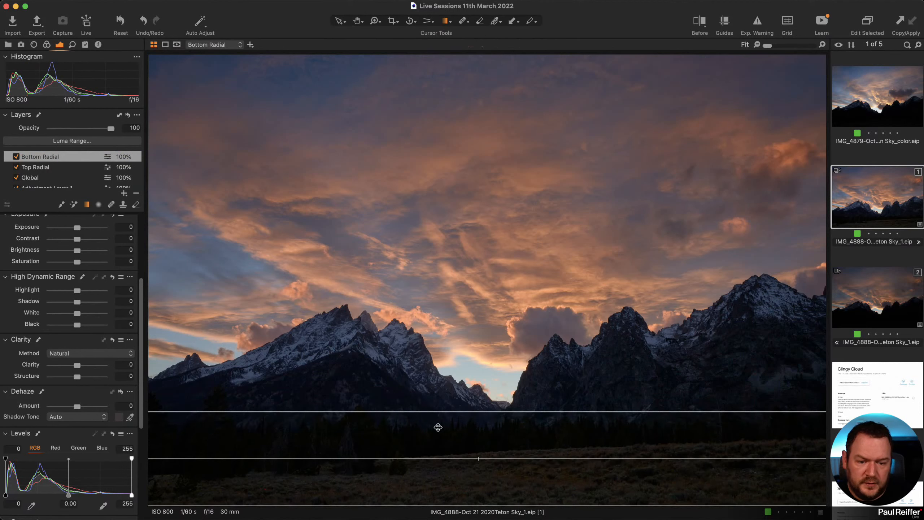
pyautogui.moveTo(76, 228); pyautogui.dragTo(74, 229)
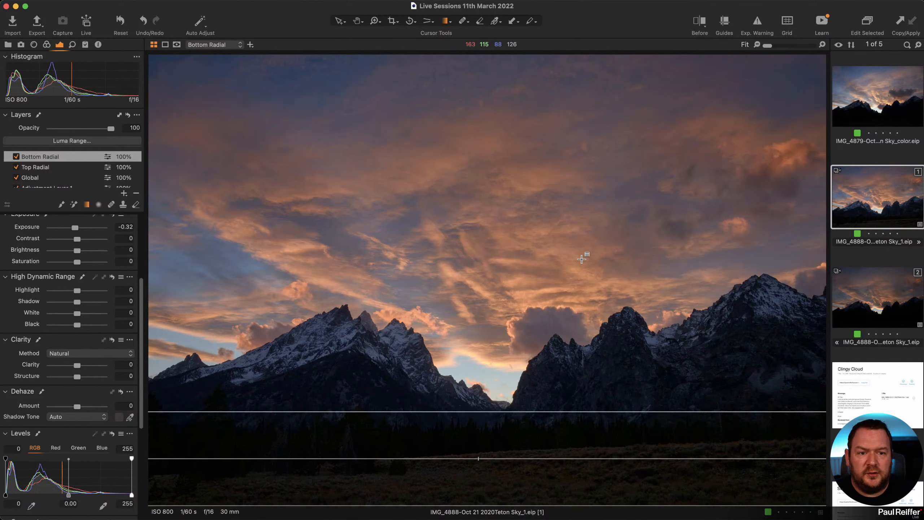
# Zoom into the valley between the peaks and pan across the left mountain peaks to inspect.
pyautogui.press('z')
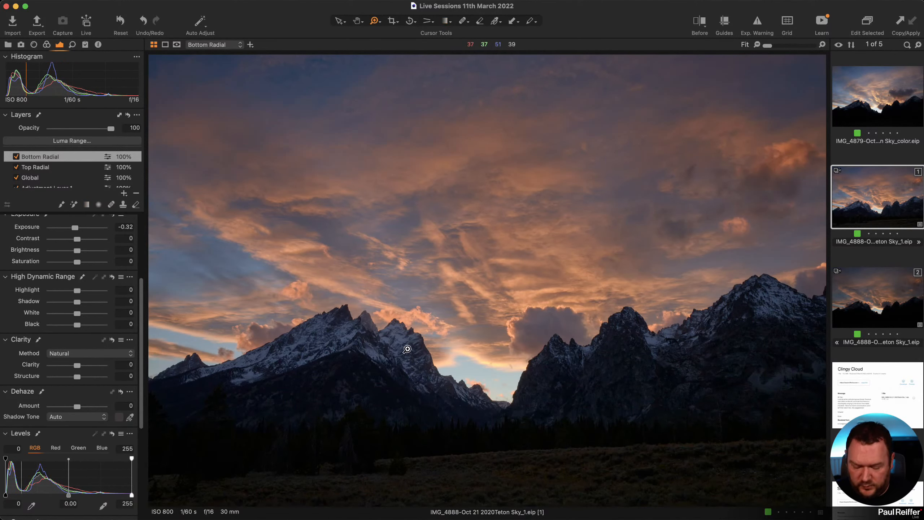
pyautogui.moveTo(405, 345); pyautogui.dragTo(560, 410)
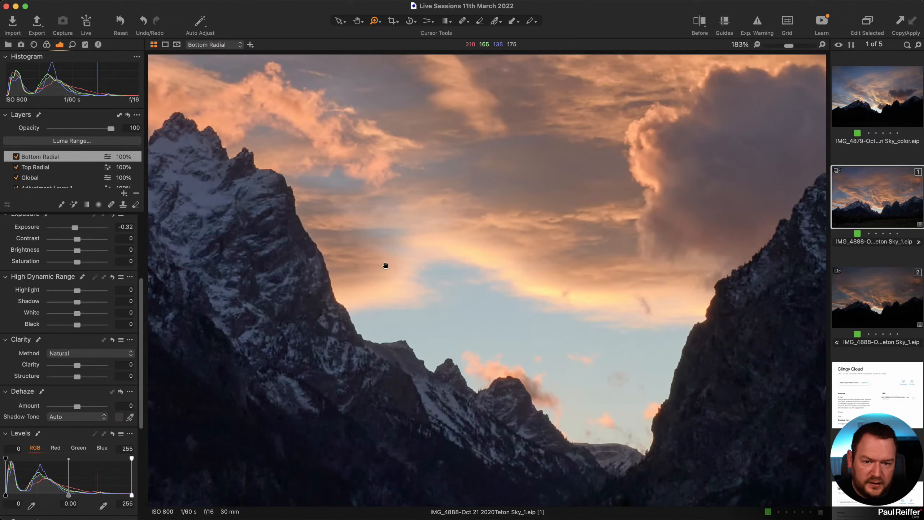
pyautogui.moveTo(384, 265); pyautogui.dragTo(806, 424)
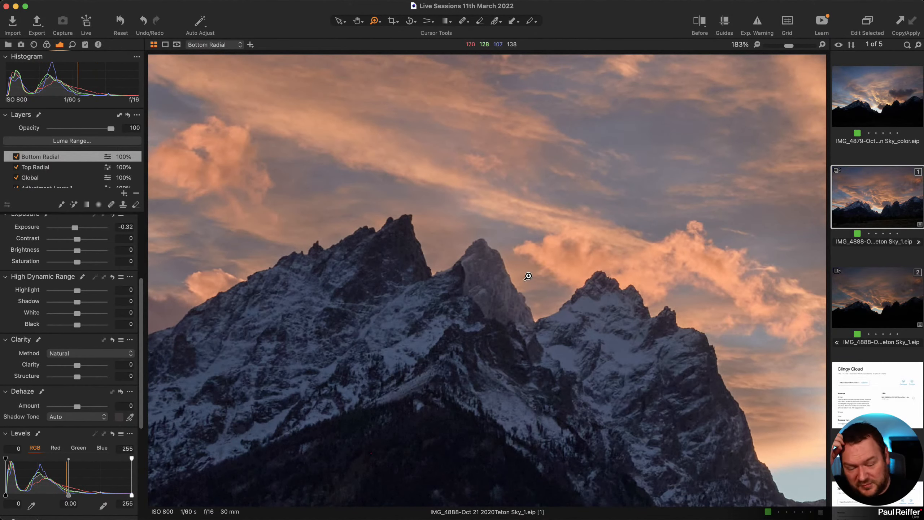
pyautogui.scroll(-5, 636, 273)
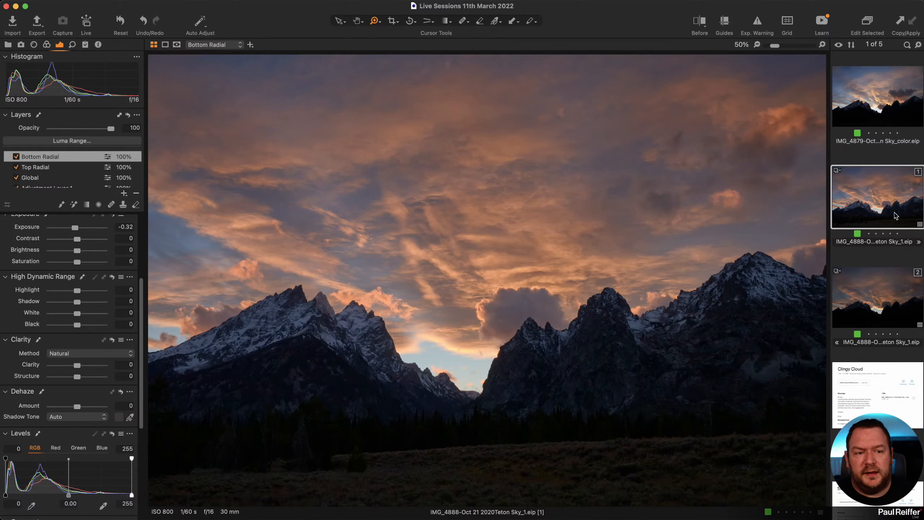
pyautogui.click(886, 289)
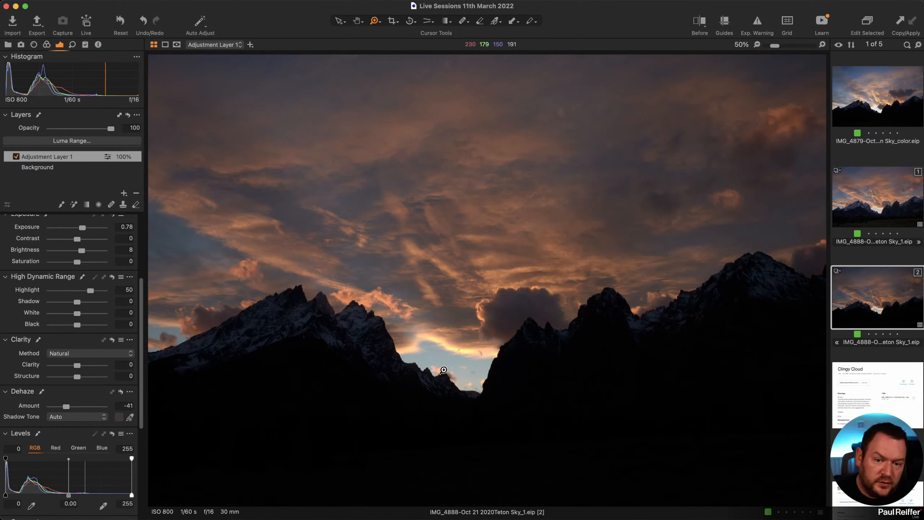
pyautogui.click(866, 220)
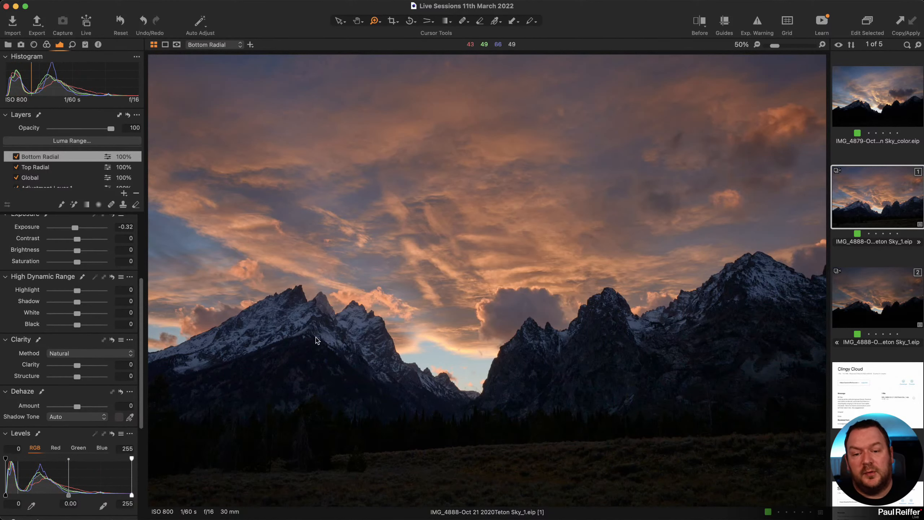
pyautogui.press('Down')
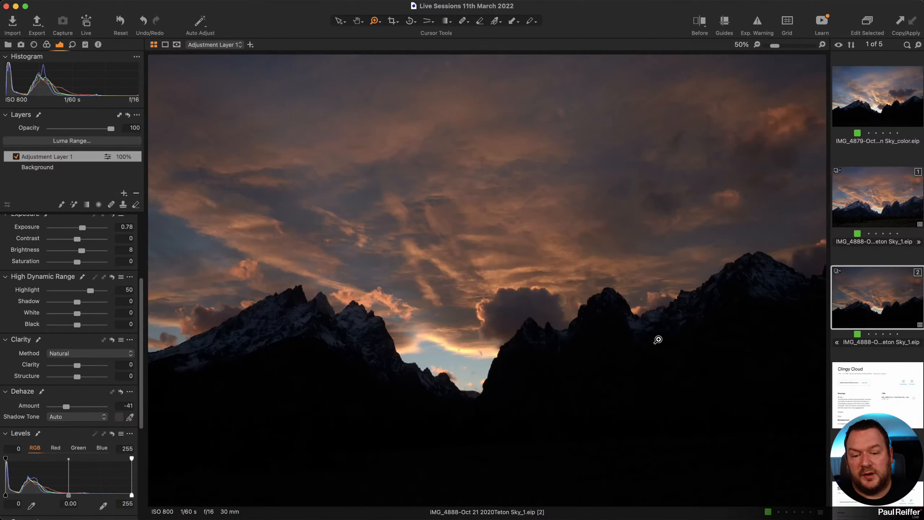
pyautogui.keyDown('super'); pyautogui.click(886, 195); pyautogui.keyUp('super')
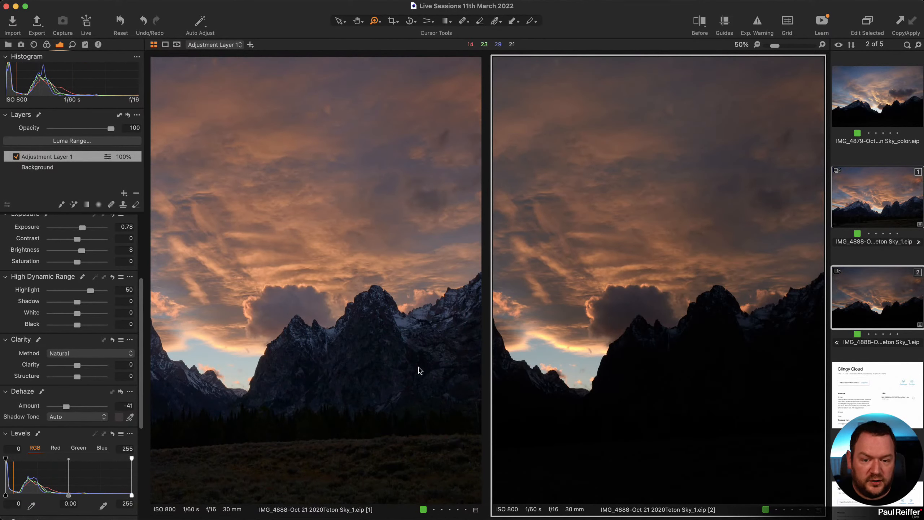
pyautogui.click(895, 257)
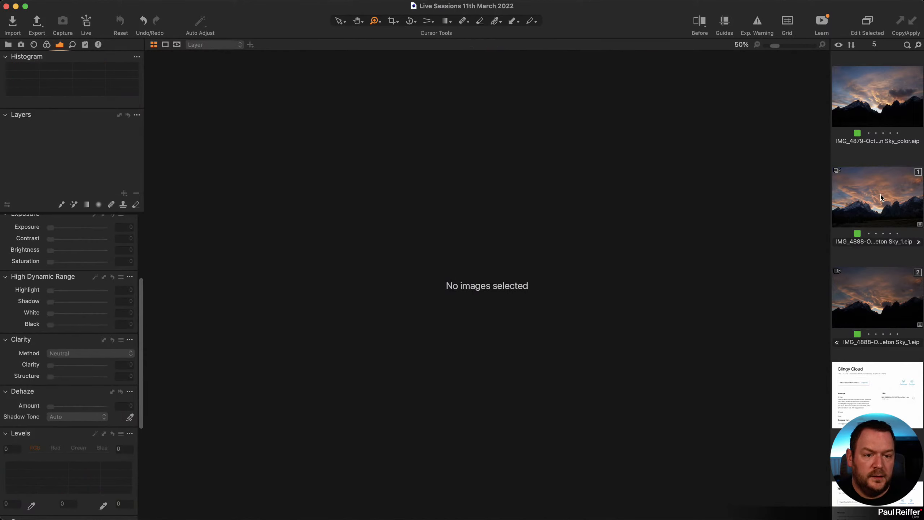
pyautogui.click(880, 197)
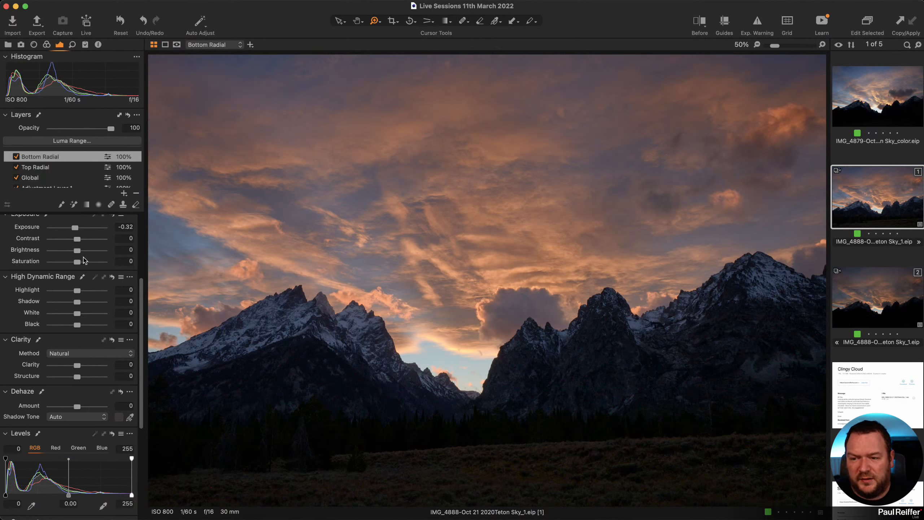
pyautogui.scroll(5, 87, 260)
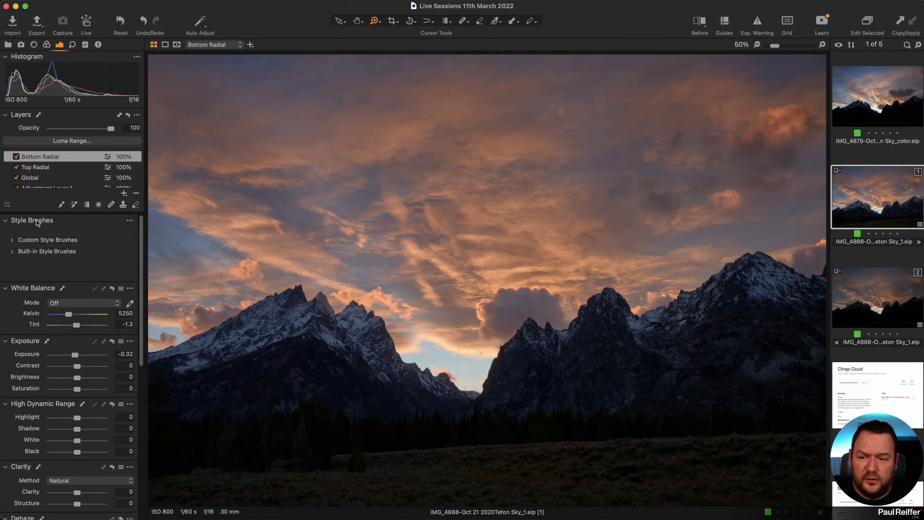
# Add a new adjustment layer named 'Magic Brush Mountain'.
pyautogui.click(124, 194)
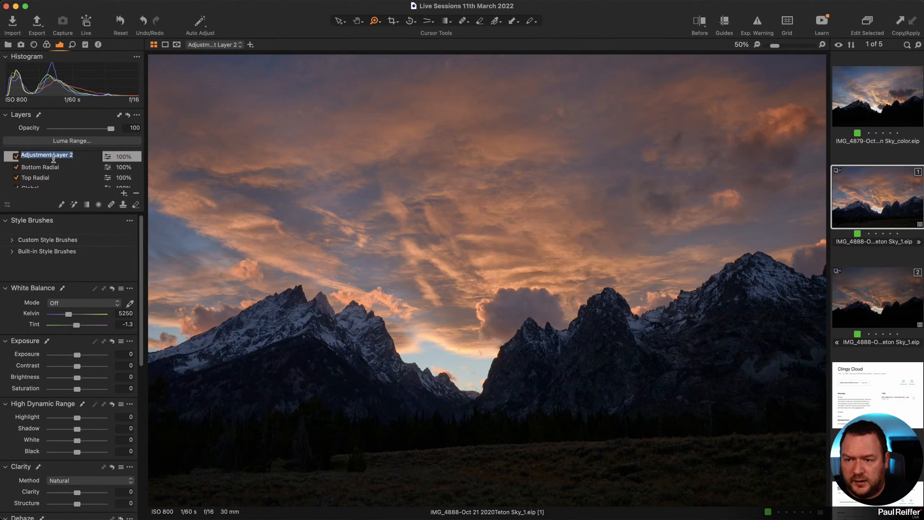
pyautogui.write('Magic Brush Mountain')
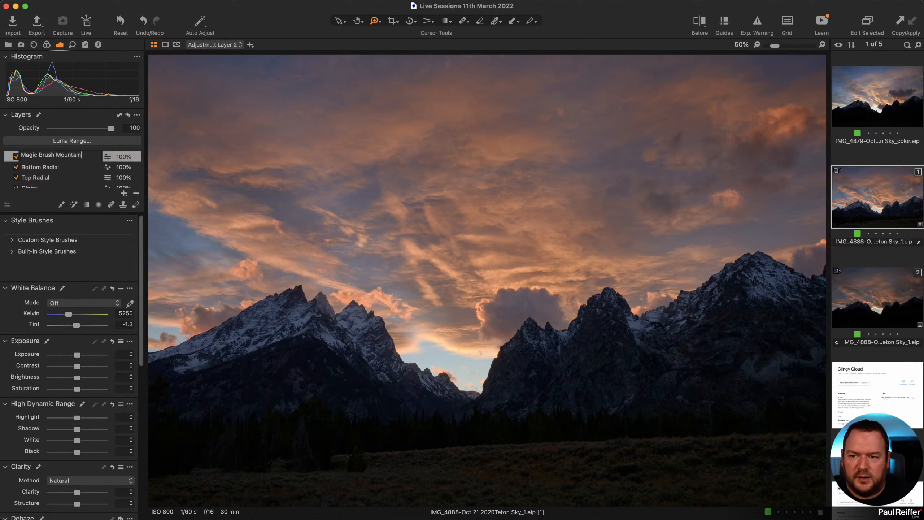
pyautogui.press('Return')
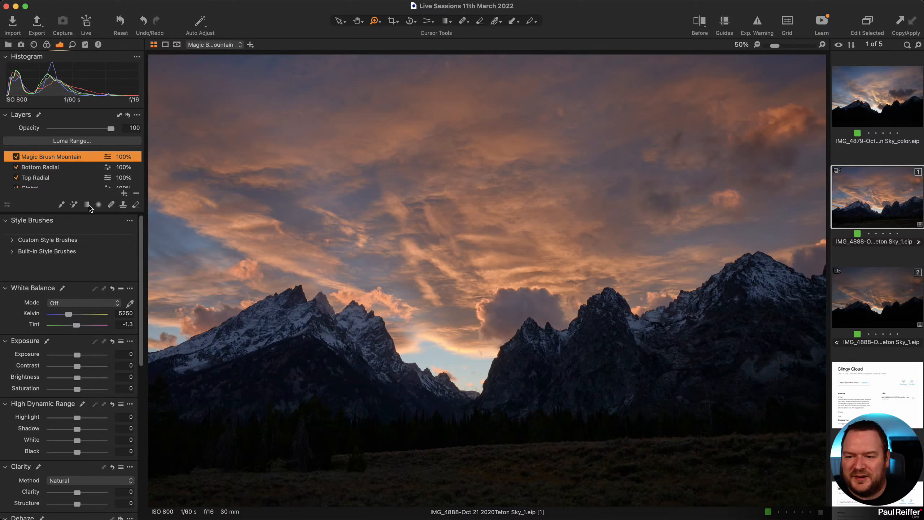
# Mask the right and left mountains with the Magic Brush, then hide the mask overlay.
pyautogui.click(74, 205)
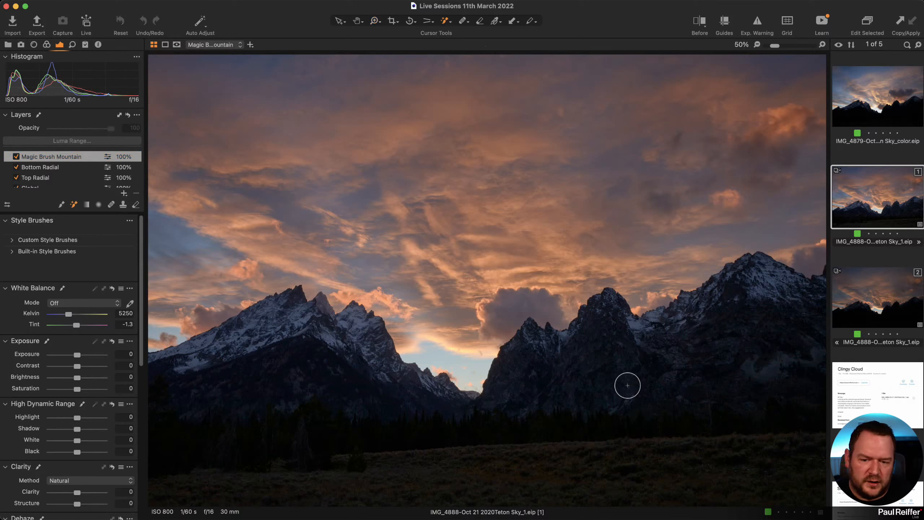
pyautogui.click(727, 376)
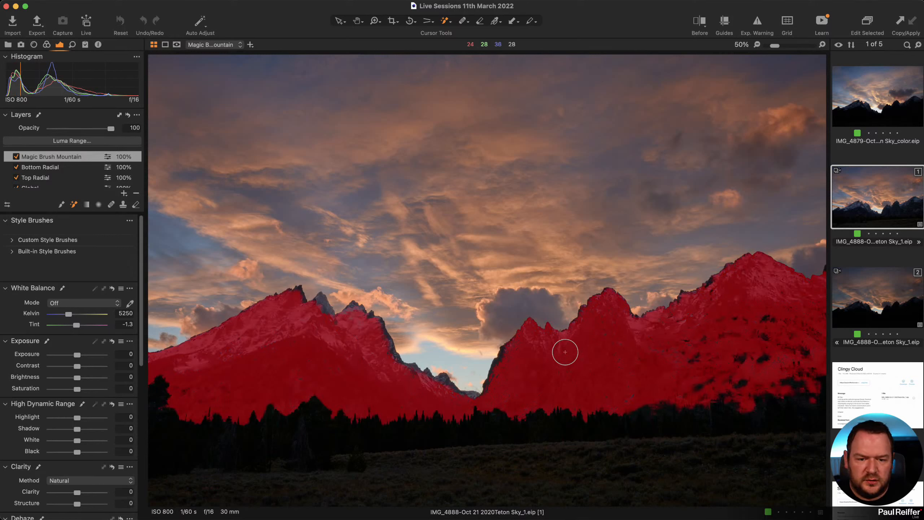
pyautogui.moveTo(566, 353)
pyautogui.mouseDown()
pyautogui.moveTo(720, 353)
pyautogui.moveTo(677, 363)
pyautogui.mouseUp()
pyautogui.moveTo(560, 387)
pyautogui.mouseDown()
pyautogui.moveTo(483, 387)
pyautogui.moveTo(366, 365)
pyautogui.moveTo(312, 315)
pyautogui.mouseUp()
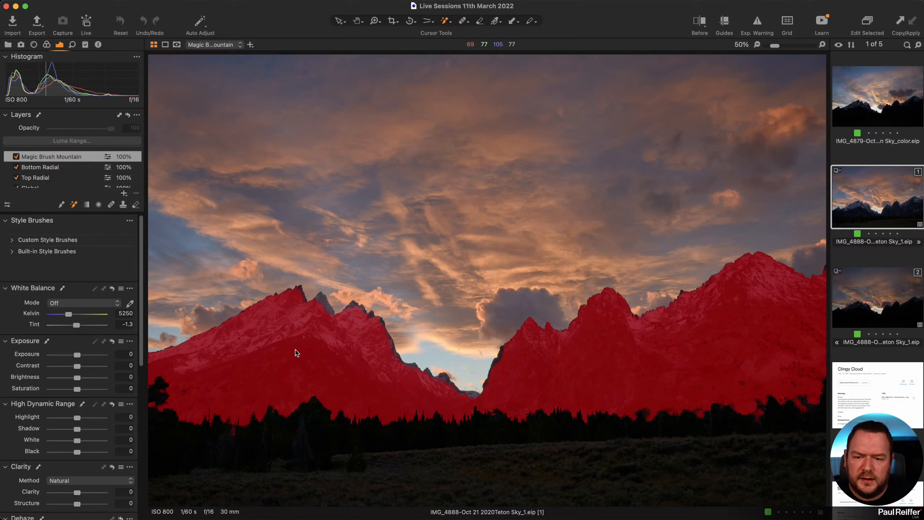
pyautogui.click(320, 312)
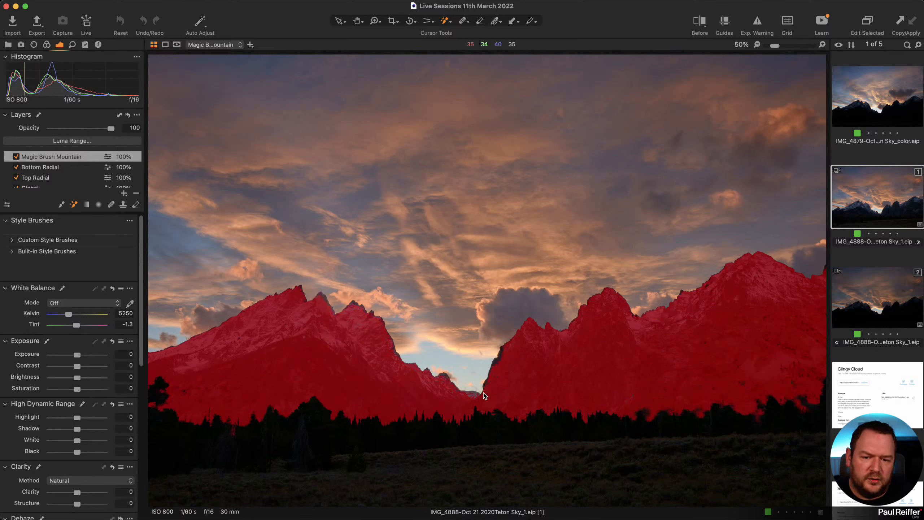
pyautogui.press('m')
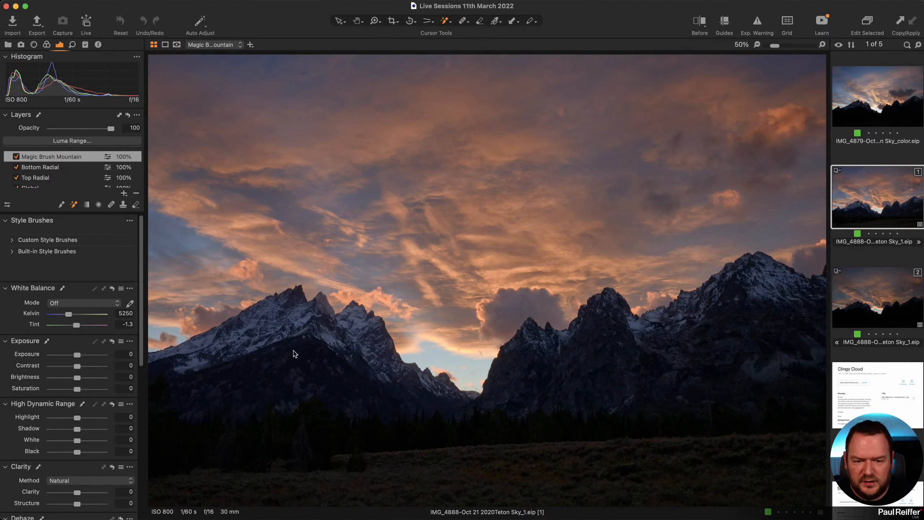
# Keep saturation at 0, warm the mountains' white balance to 6071 K, and zoom into the mountainside.
pyautogui.moveTo(78, 391); pyautogui.dragTo(63, 391)
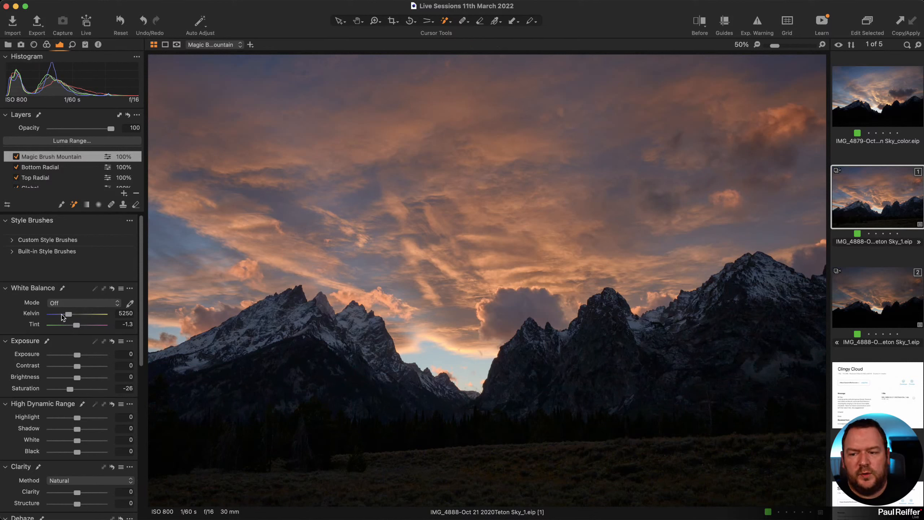
pyautogui.doubleClick(70, 390)
pyautogui.moveTo(67, 315); pyautogui.dragTo(72, 318)
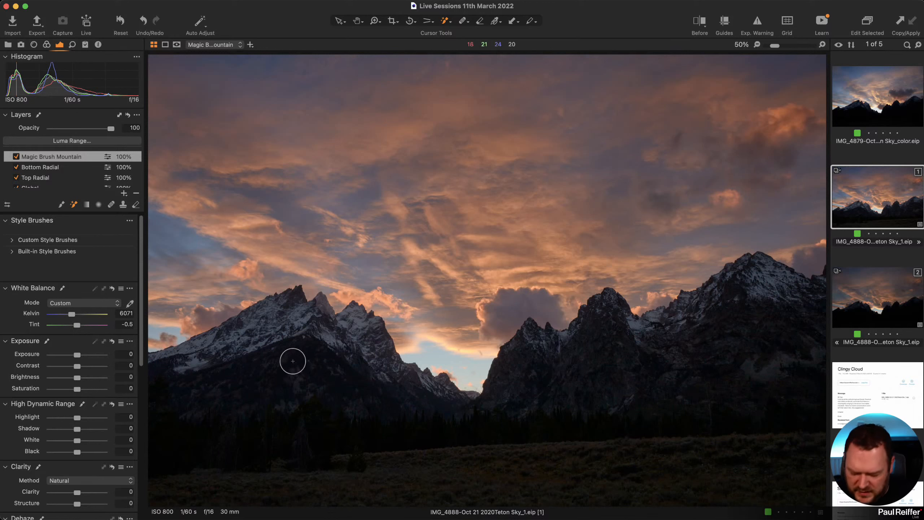
pyautogui.press('z')
pyautogui.moveTo(270, 341); pyautogui.dragTo(313, 382)
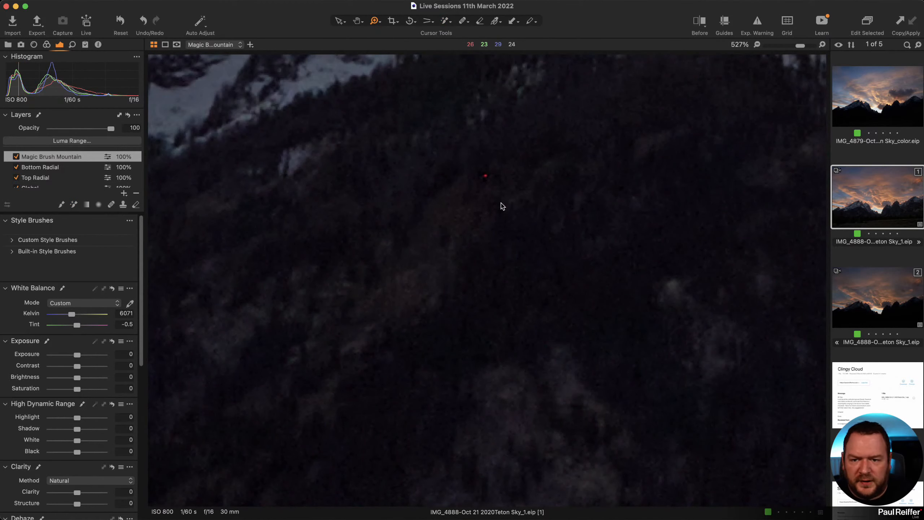
# Increase Single Pixel noise reduction on the Background layer, then fit the whole photo.
pyautogui.click(73, 45)
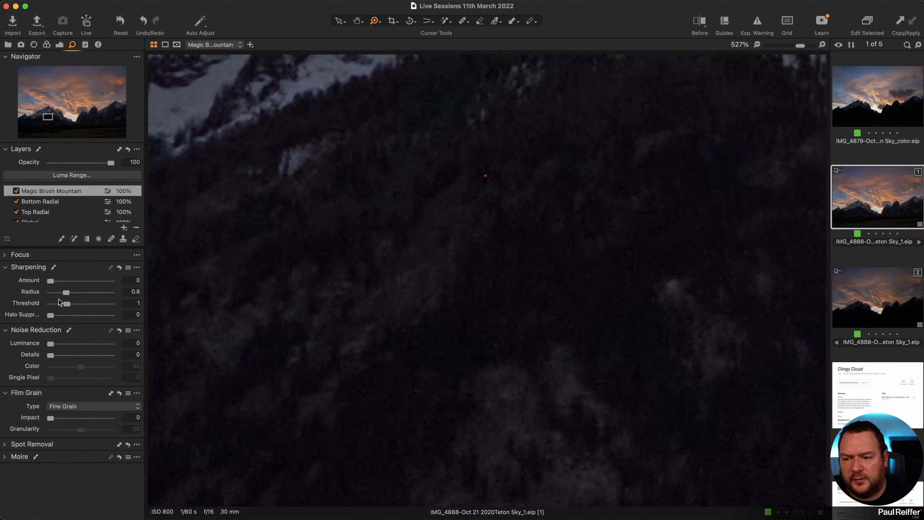
pyautogui.scroll(-3, 45, 217)
pyautogui.click(45, 214)
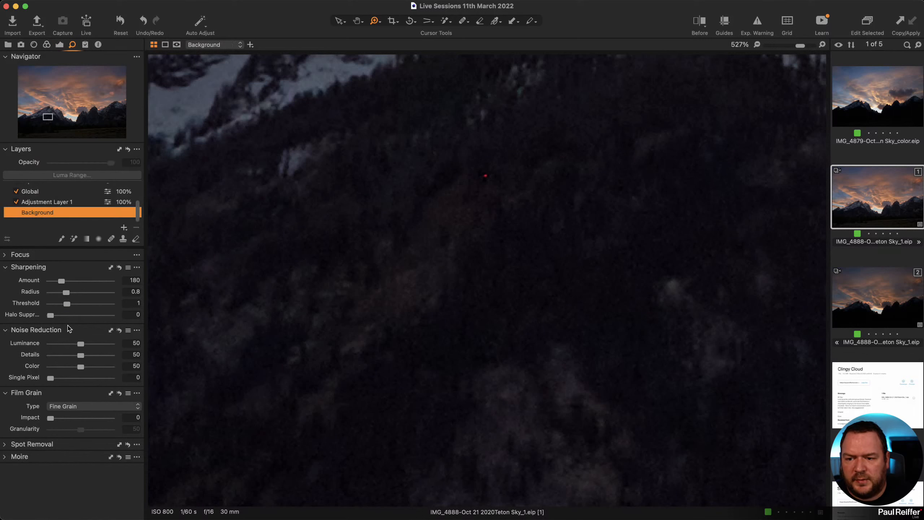
pyautogui.moveTo(50, 380); pyautogui.dragTo(55, 384)
pyautogui.press('super+0')
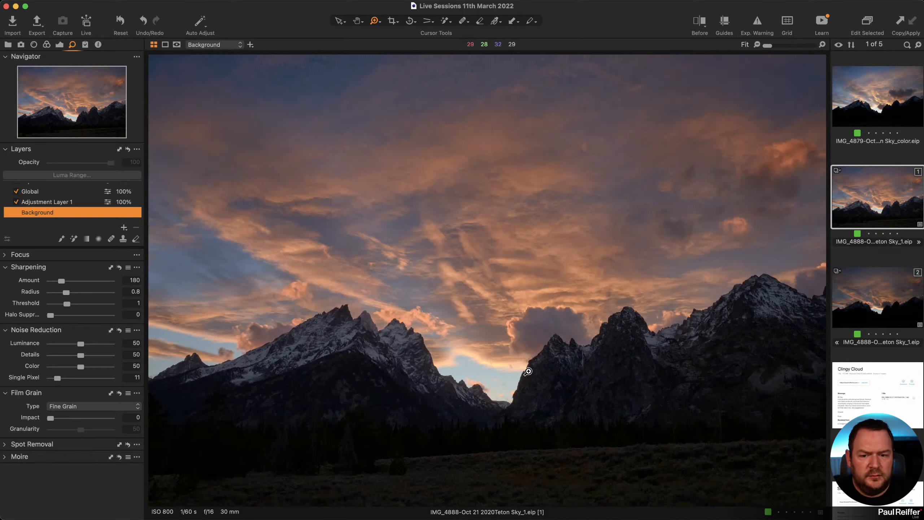
# Review the Magic Brush Mountain, Bottom Radial, Top Radial and Global layers, checking the Bottom Radial mask.
pyautogui.scroll(3, 55, 204)
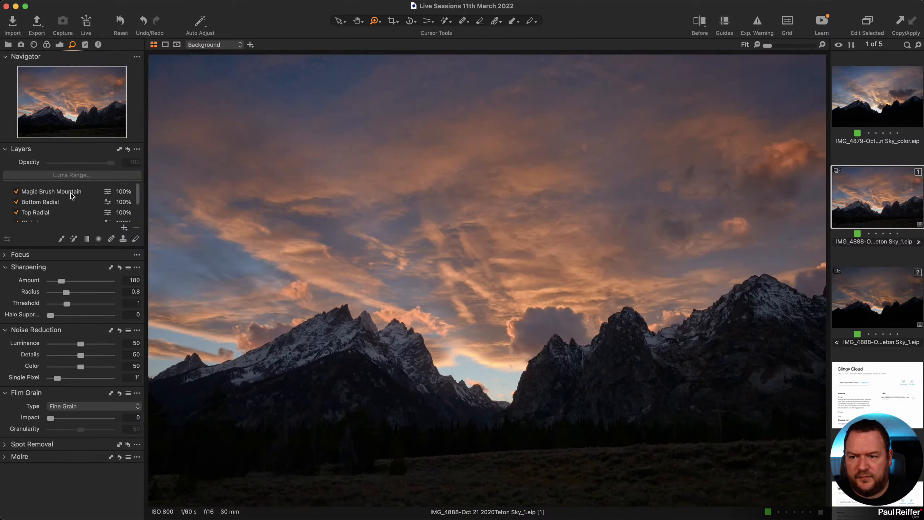
pyautogui.click(51, 191)
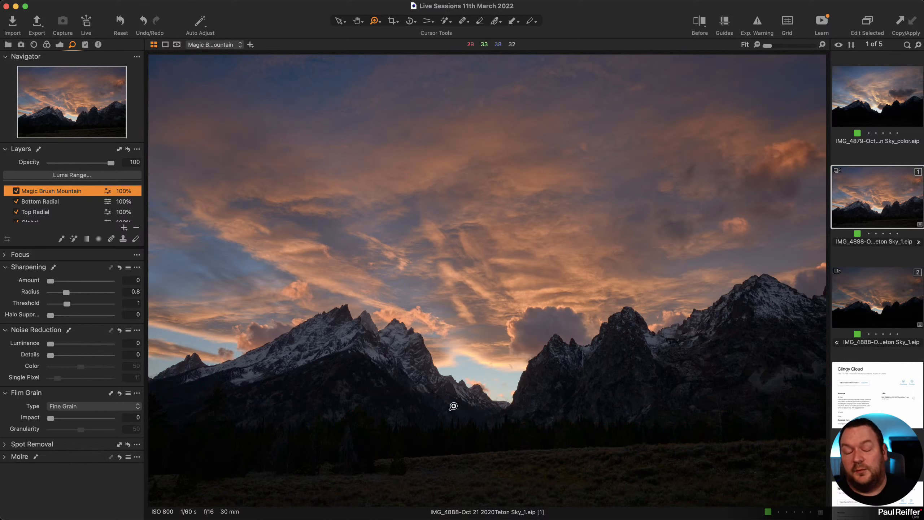
pyautogui.click(75, 203)
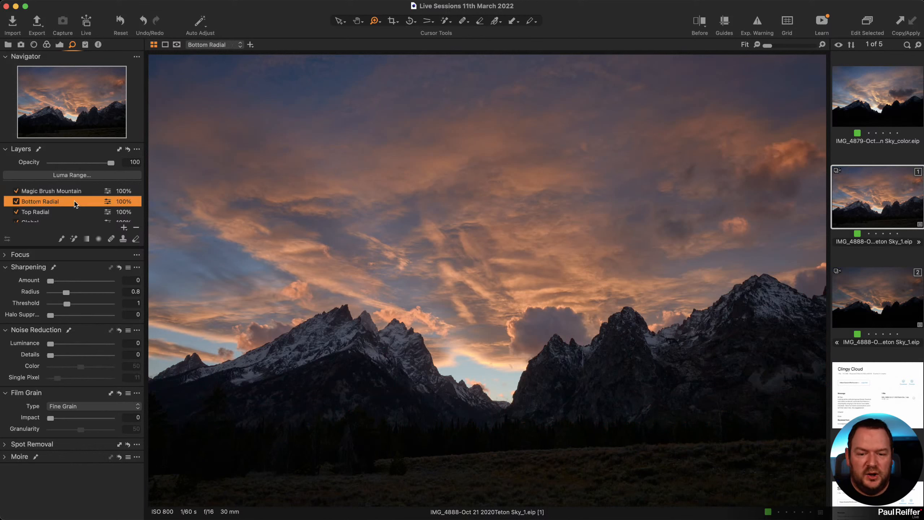
pyautogui.press('m')
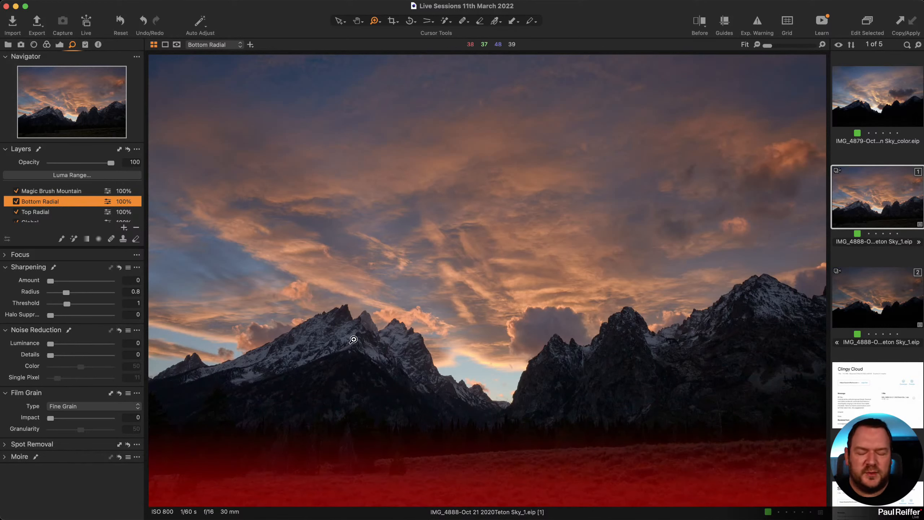
pyautogui.press('m')
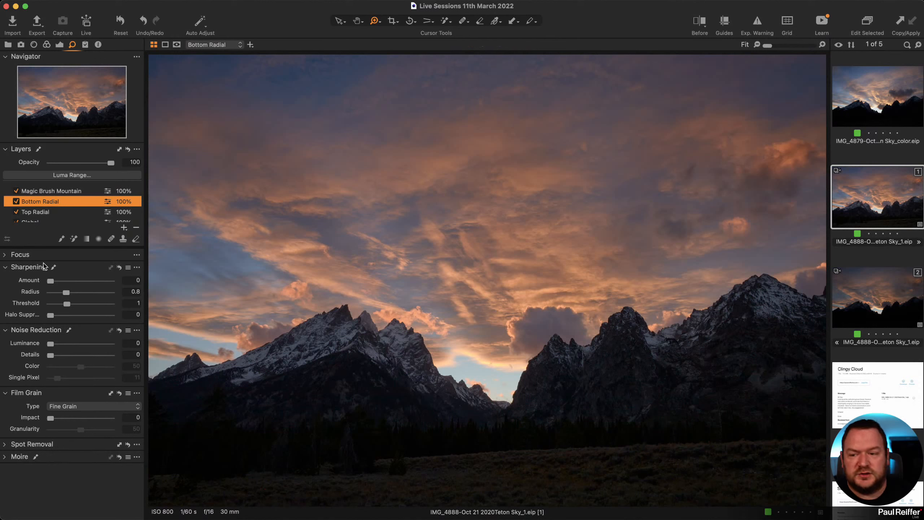
pyautogui.click(35, 212)
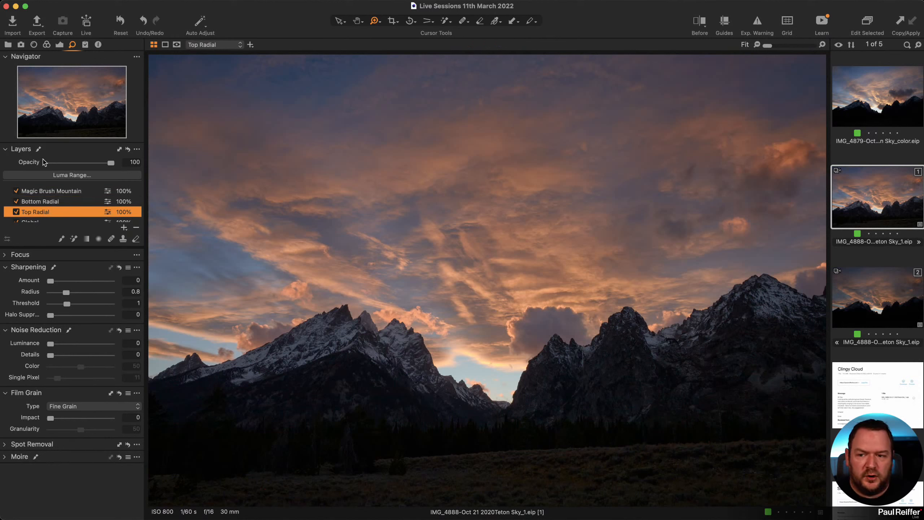
pyautogui.scroll(-1, 61, 217)
pyautogui.click(48, 209)
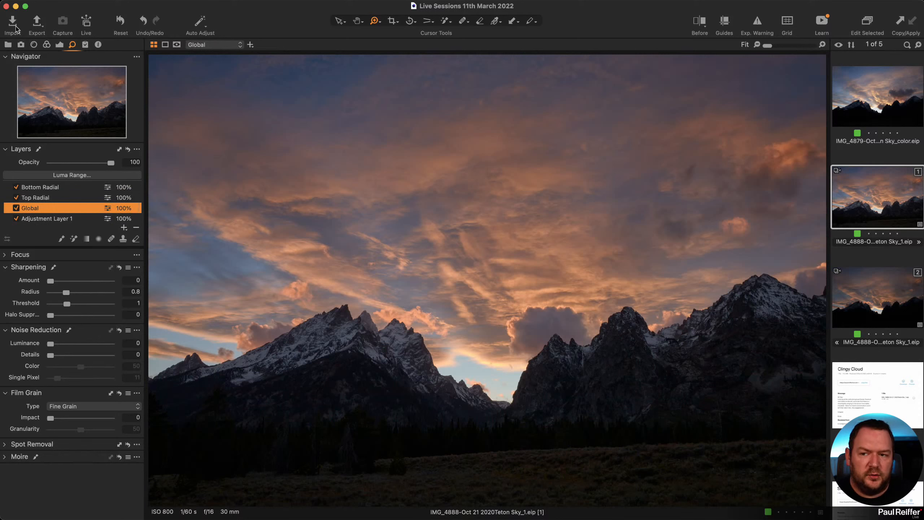
pyautogui.click(59, 45)
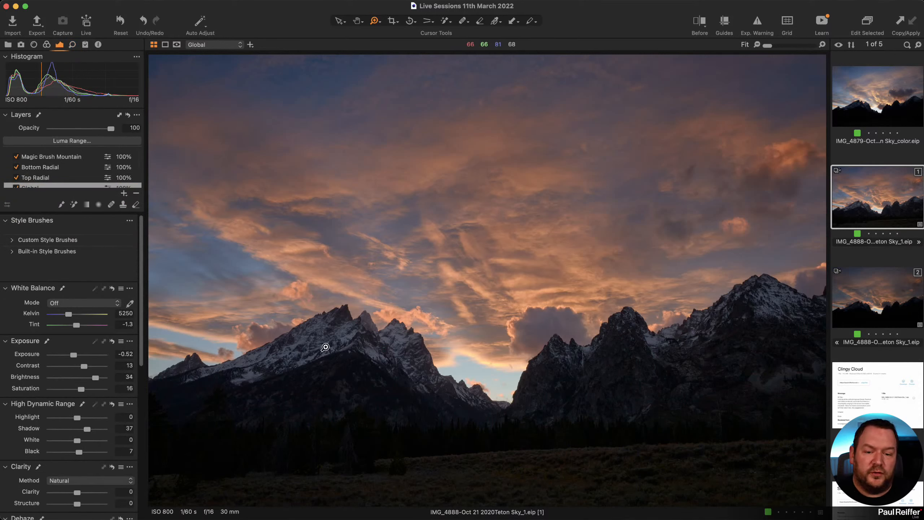
# Clone the Teton variant, set the clone's base characteristics curve to Auto, then show the Library on variant 1.
pyautogui.rightClick(855, 201)
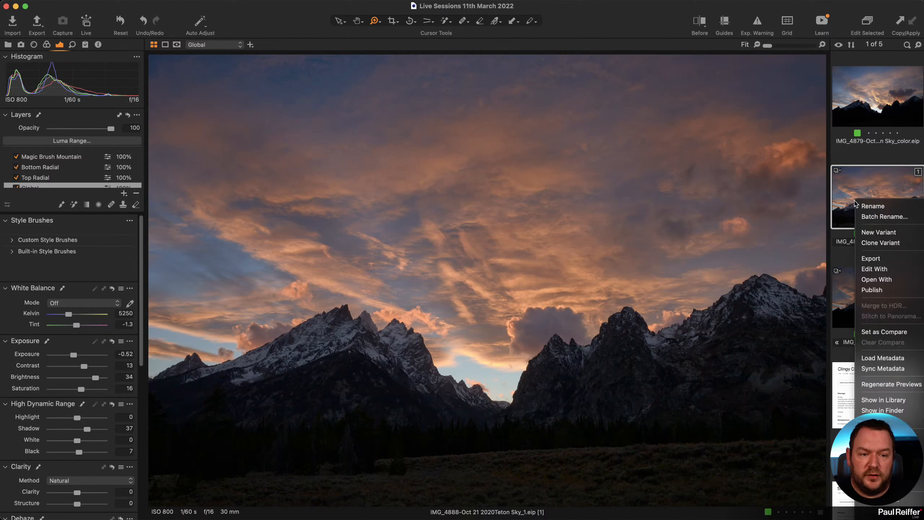
pyautogui.click(891, 242)
pyautogui.click(47, 45)
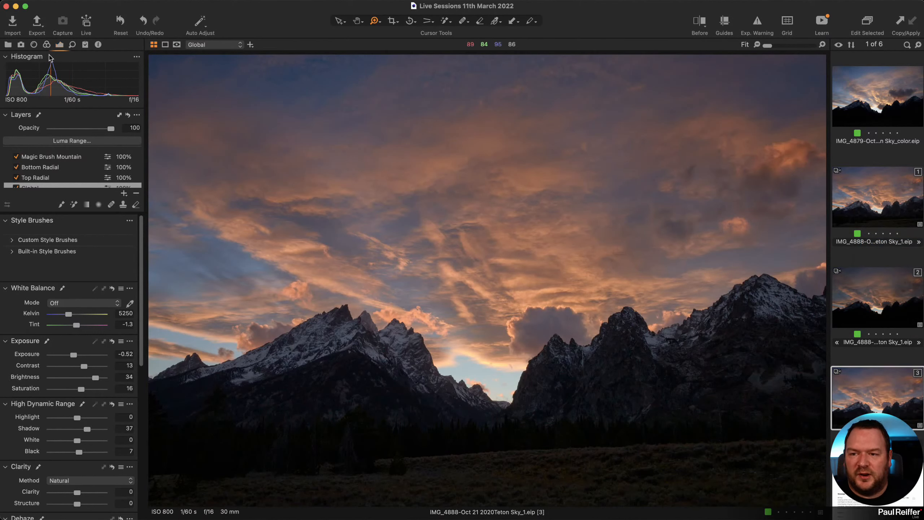
pyautogui.scroll(5, 69, 243)
pyautogui.click(69, 243)
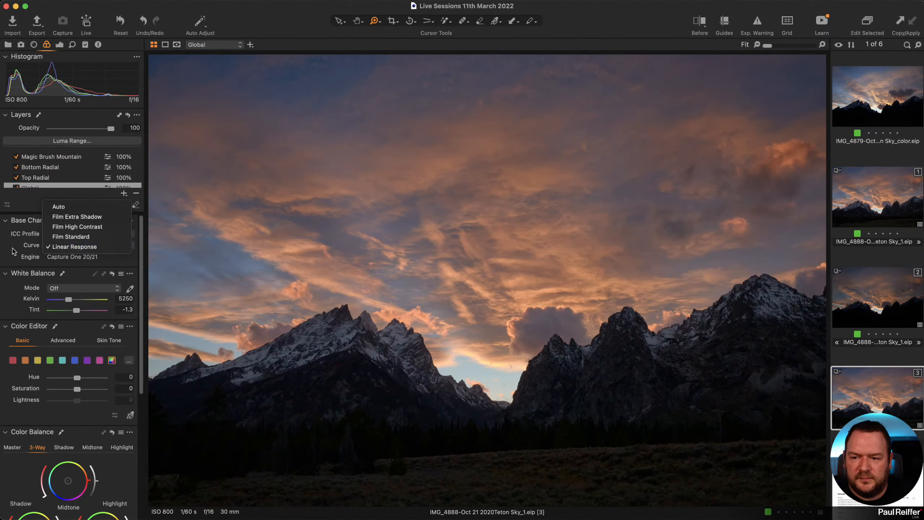
pyautogui.click(75, 207)
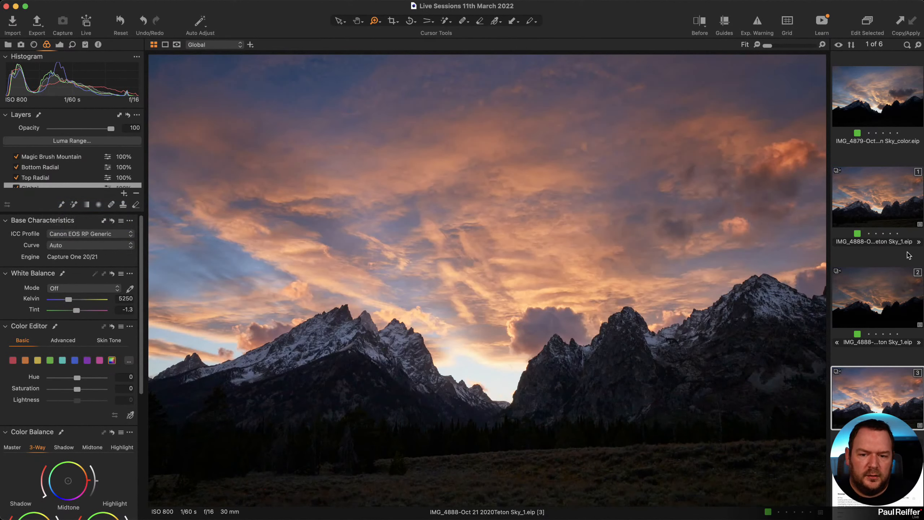
pyautogui.click(877, 202)
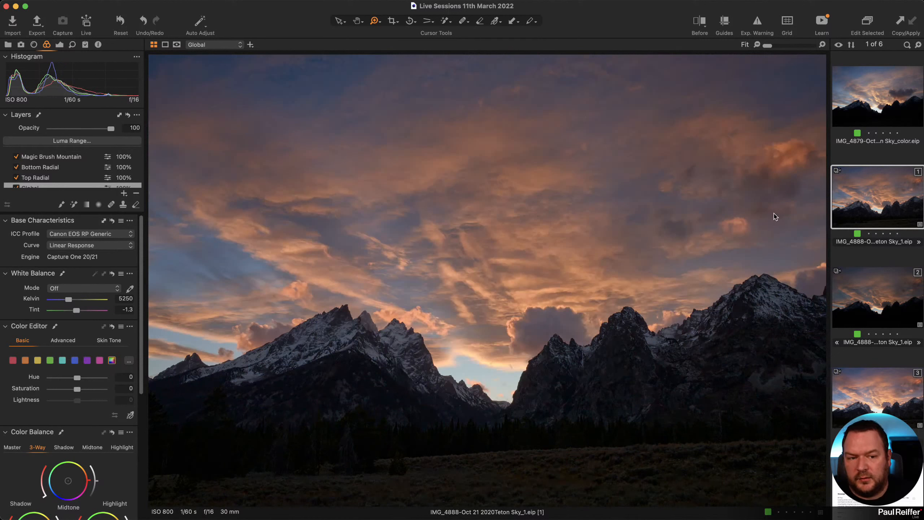
pyautogui.click(9, 45)
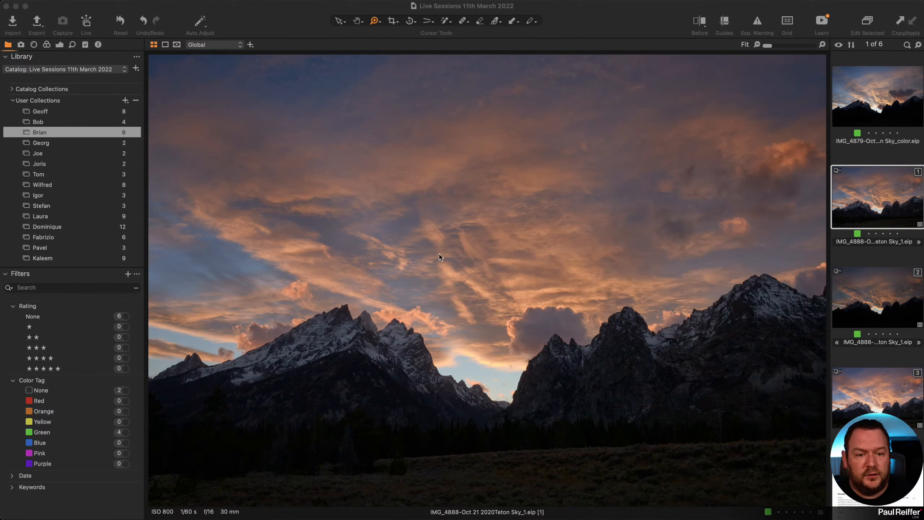
# Open the beach sunset photos collection and view its third variant.
pyautogui.click(46, 126)
pyautogui.click(91, 124)
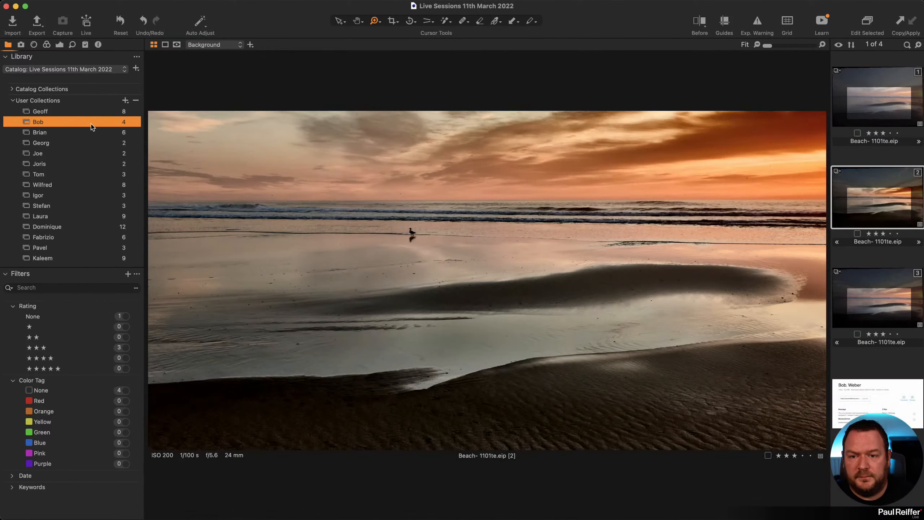
pyautogui.click(901, 307)
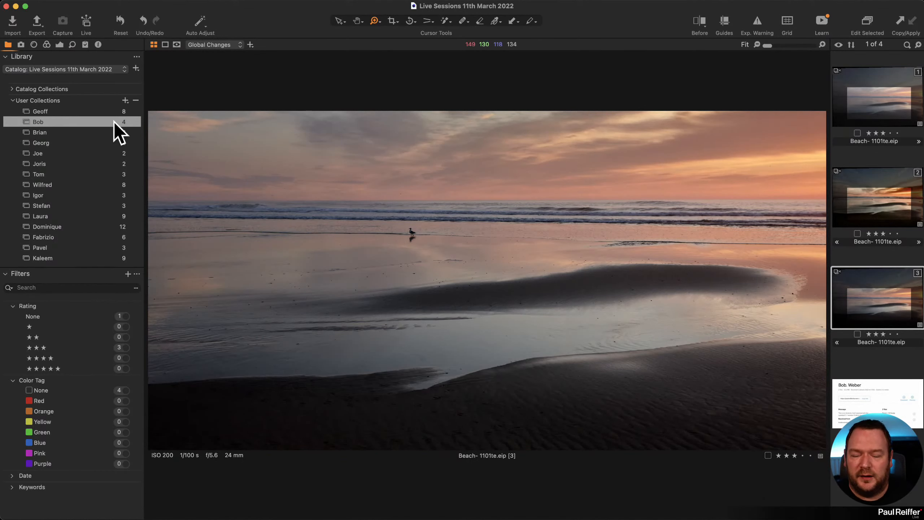
# Glance at the black-and-white salt pan collection, return to the beach photos, and show the Adjustments tools.
pyautogui.click(67, 111)
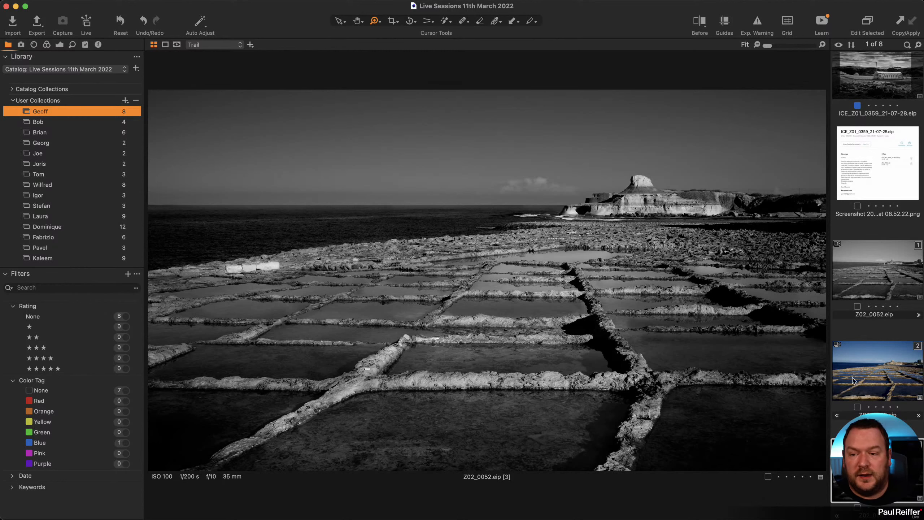
pyautogui.click(79, 123)
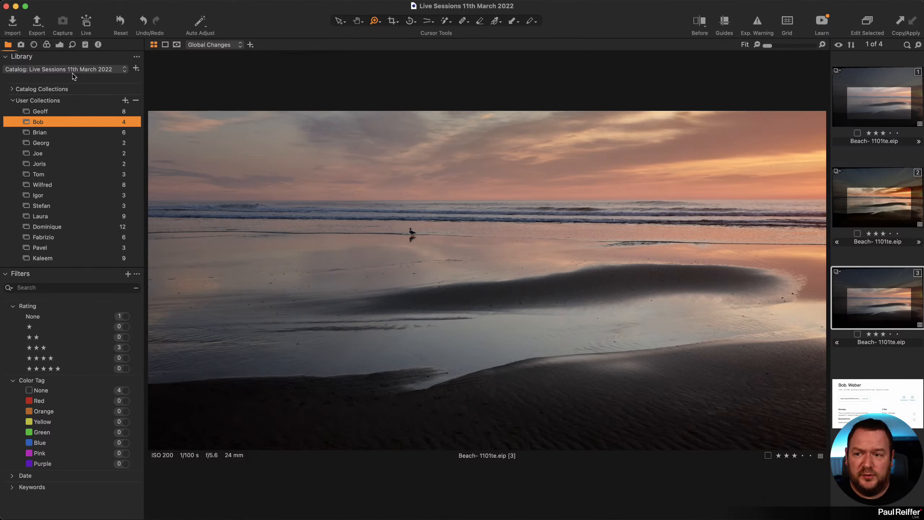
pyautogui.click(59, 45)
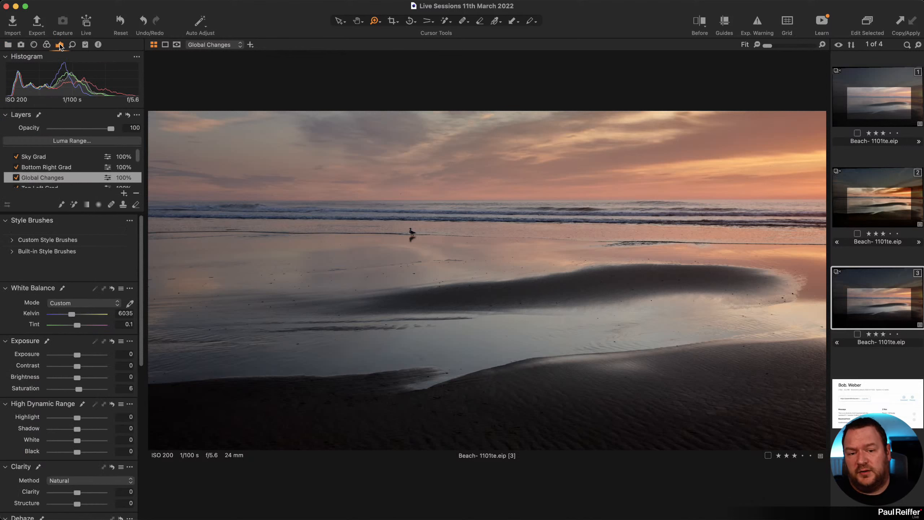